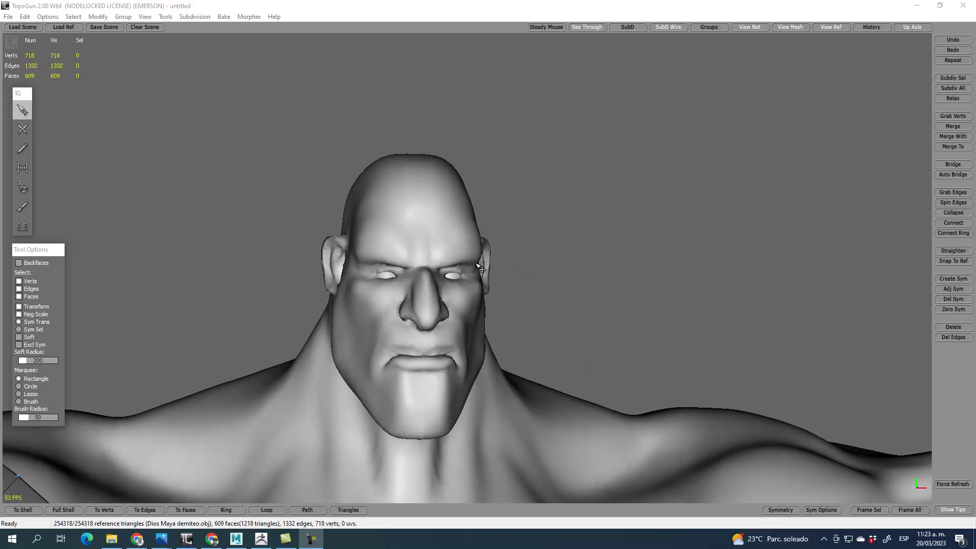
- Switch to Chrome and look through the ziRail product page, including its plan prices, features and testimonials
{"action": "middle_click_drag", "start_coordinate": [481, 281], "coordinate": [460, 288]}
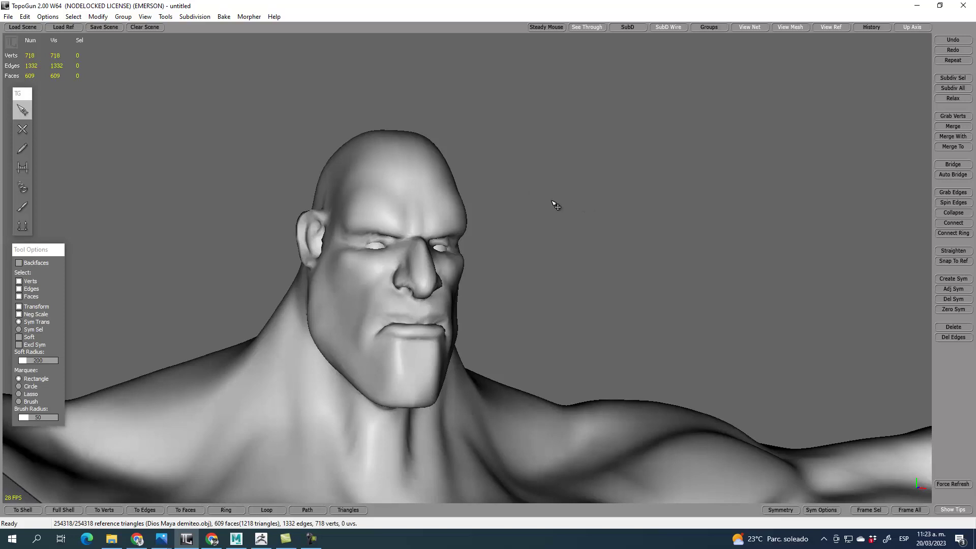
{"action": "left_click", "coordinate": [136, 538]}
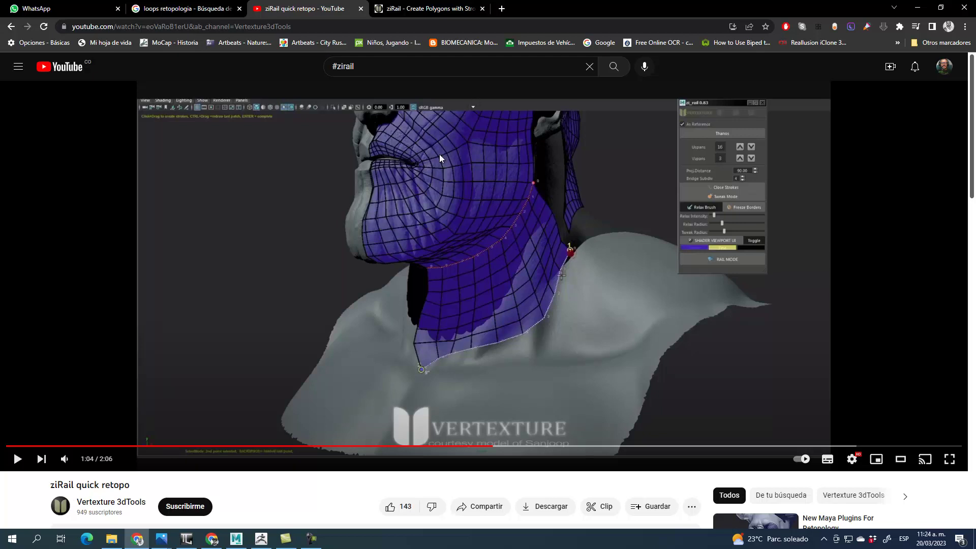
{"action": "key", "text": "ctrl+Tab"}
{"action": "scroll", "coordinate": [300, 305], "scroll_direction": "down", "scroll_amount": 6}
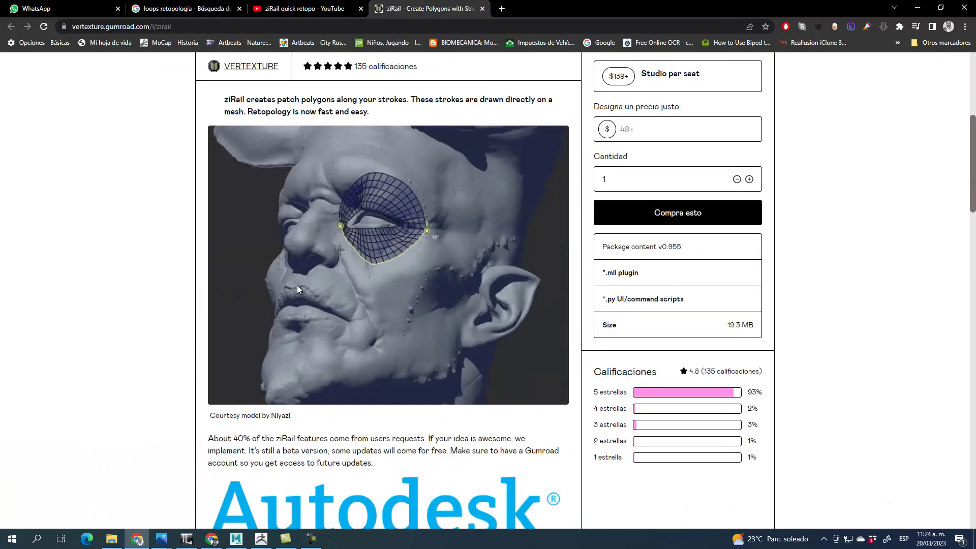
{"action": "scroll", "coordinate": [336, 255], "scroll_direction": "up", "scroll_amount": 6}
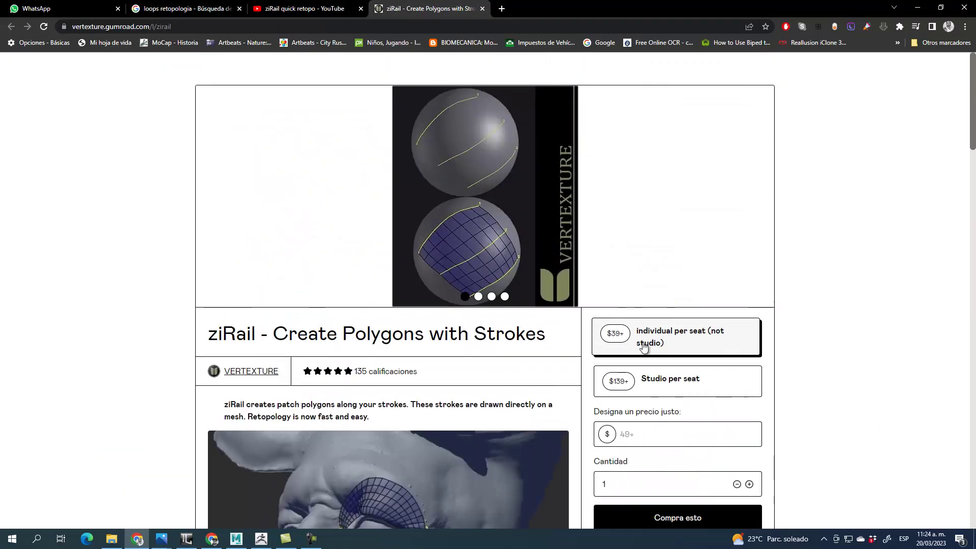
{"action": "scroll", "coordinate": [122, 331], "scroll_direction": "down", "scroll_amount": 15}
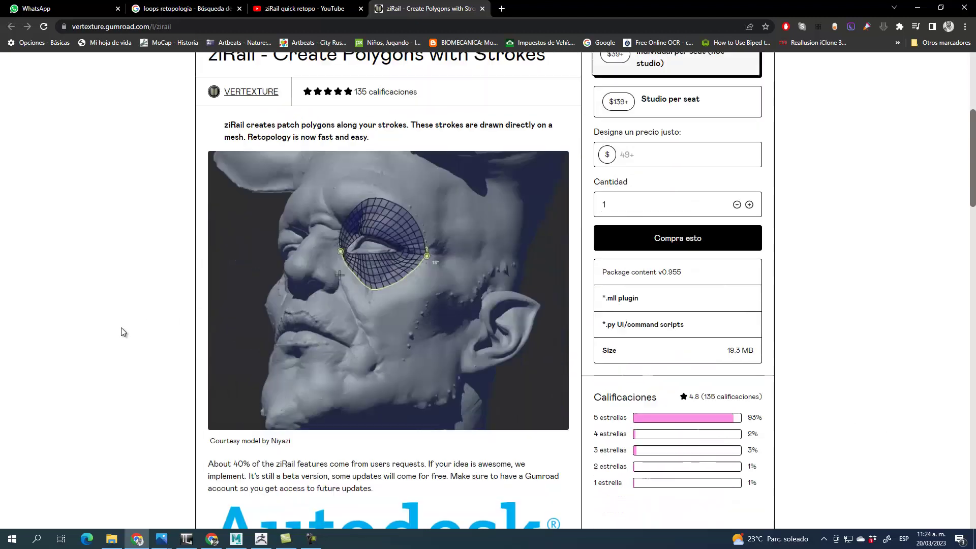
{"action": "scroll", "coordinate": [127, 325], "scroll_direction": "down", "scroll_amount": 18}
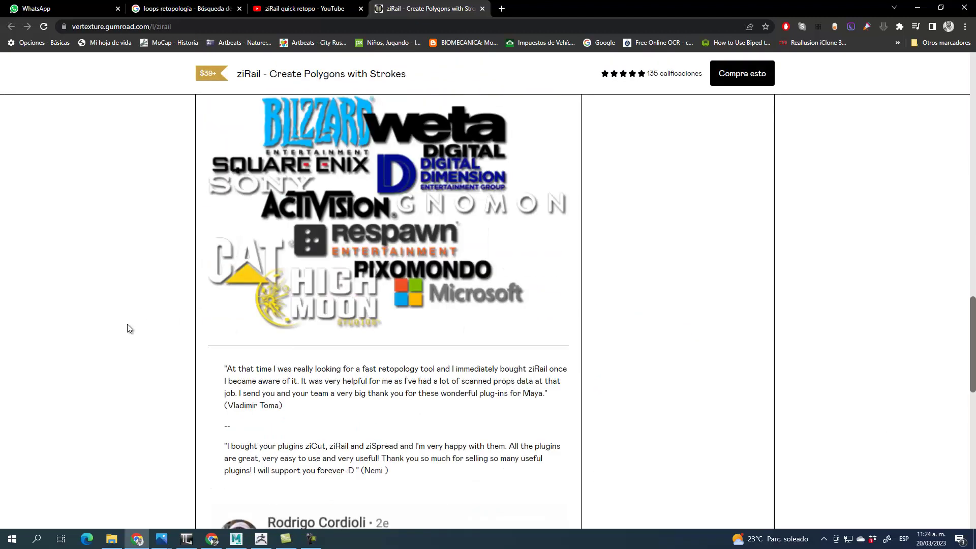
{"action": "scroll", "coordinate": [131, 321], "scroll_direction": "up", "scroll_amount": 5}
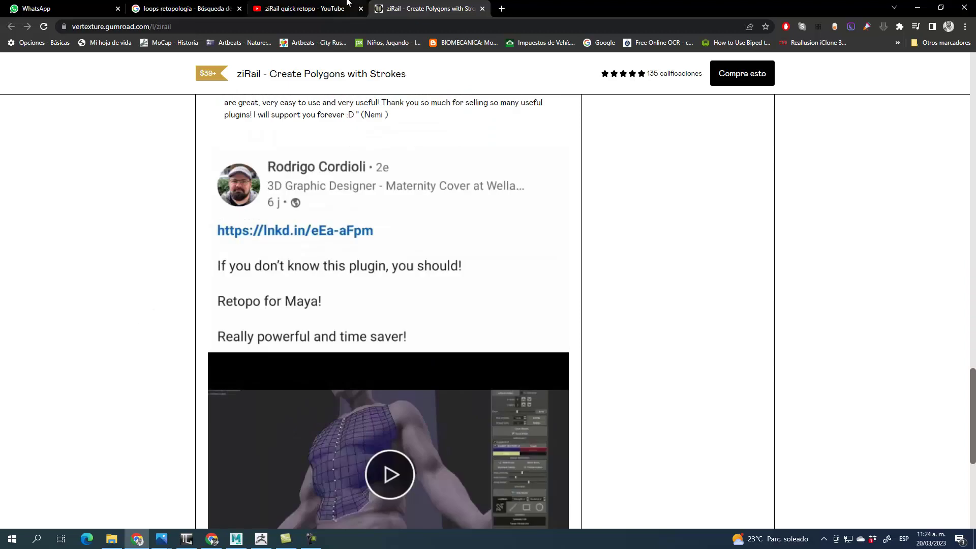
- Watch the ziRail quick retopo video from 0:04 and pause it at 1:51
{"action": "left_click", "coordinate": [344, 4]}
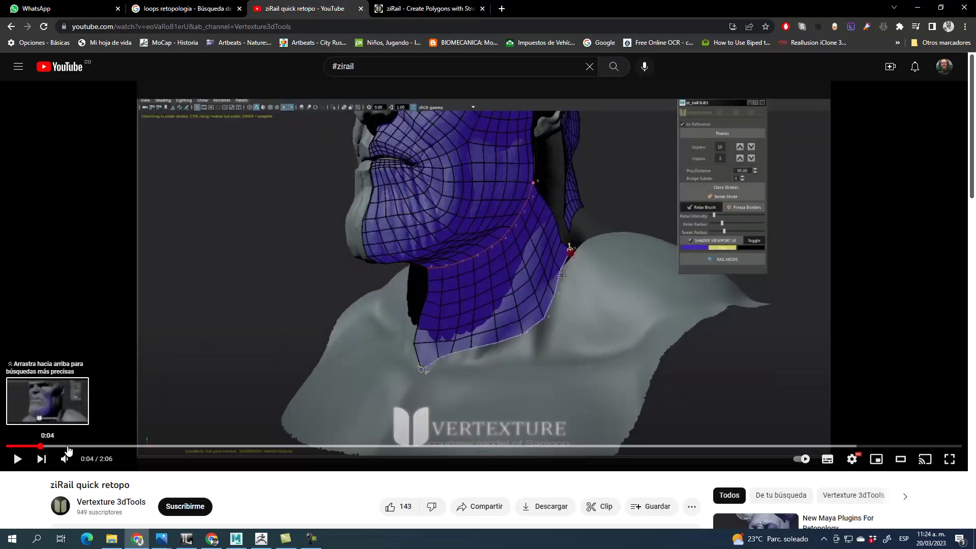
{"action": "left_click", "coordinate": [39, 447]}
{"action": "left_click", "coordinate": [303, 288]}
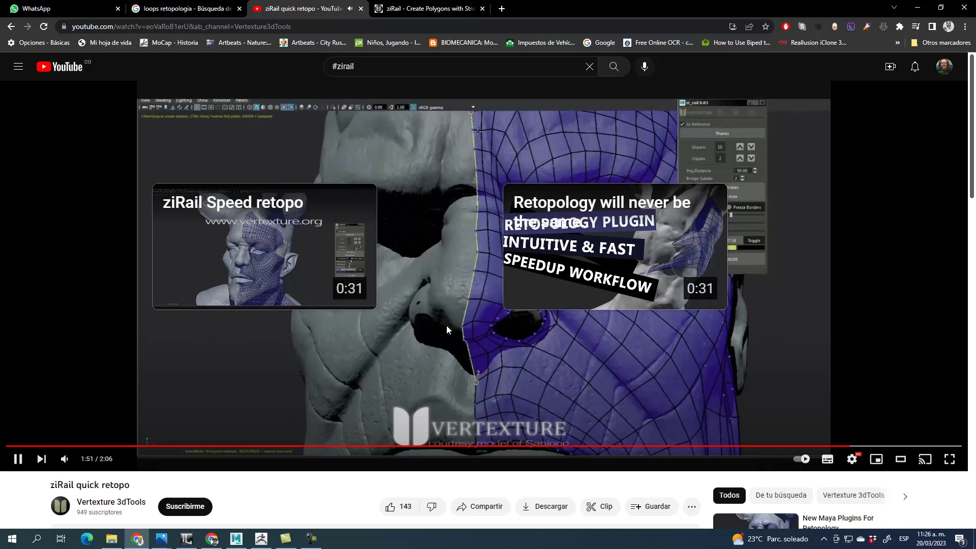
{"action": "left_click", "coordinate": [462, 365]}
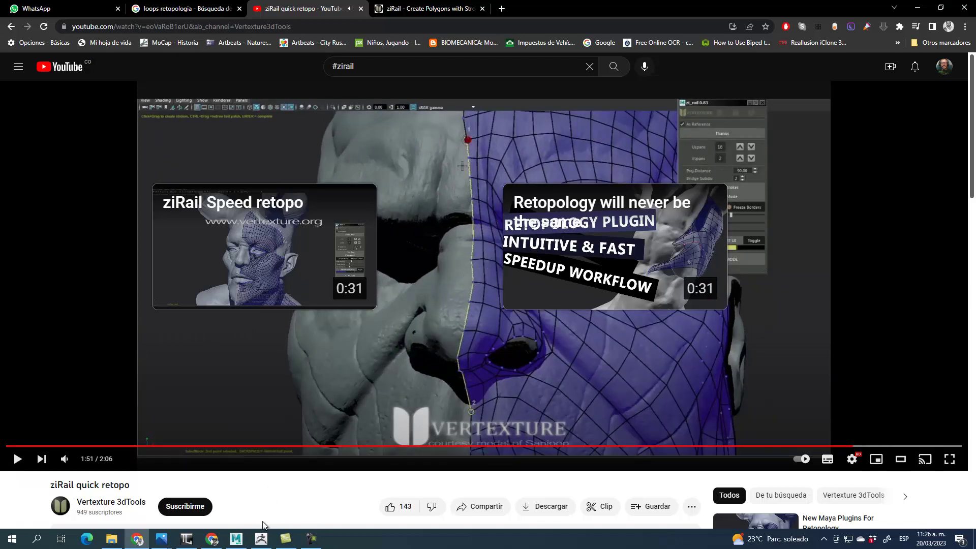
- Switch back to TopoGun and create a closed loop of connected edges around the character's right eye opening
{"action": "left_click", "coordinate": [186, 538]}
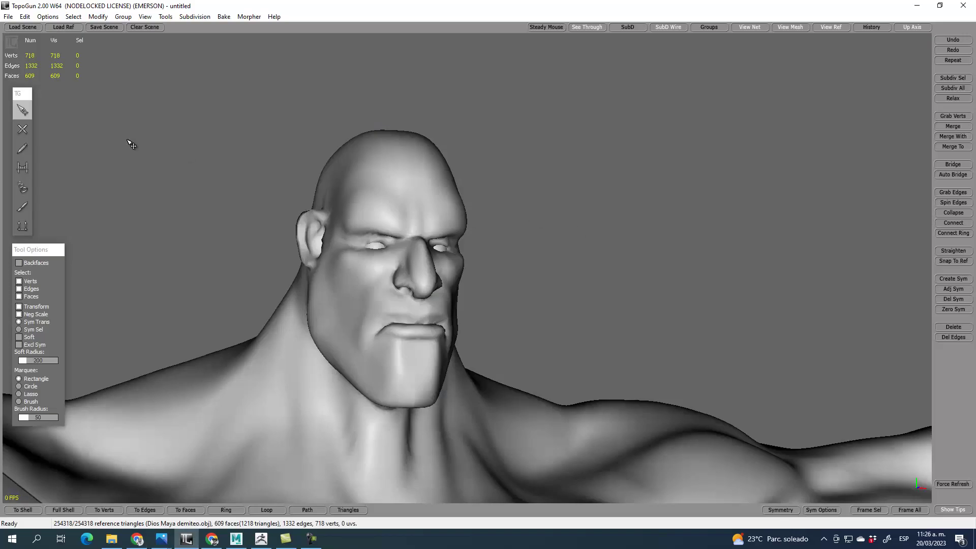
{"action": "left_click", "coordinate": [22, 131]}
{"action": "middle_click_drag", "start_coordinate": [296, 192], "coordinate": [373, 206], "text": "alt"}
{"action": "right_click_drag", "start_coordinate": [447, 200], "coordinate": [459, 218], "text": "alt"}
{"action": "middle_click_drag", "start_coordinate": [460, 218], "coordinate": [452, 228], "text": "alt"}
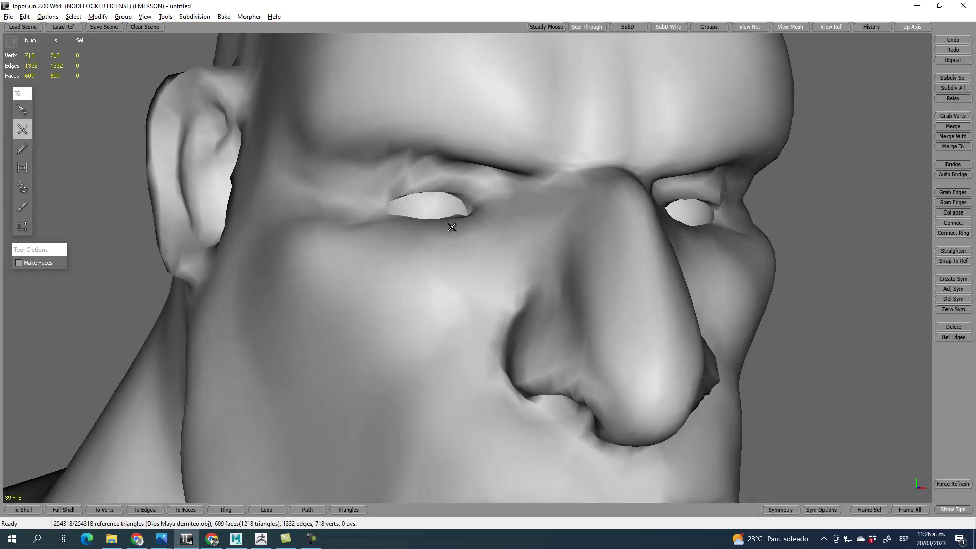
{"action": "scroll", "coordinate": [451, 227], "scroll_direction": "down", "scroll_amount": 3}
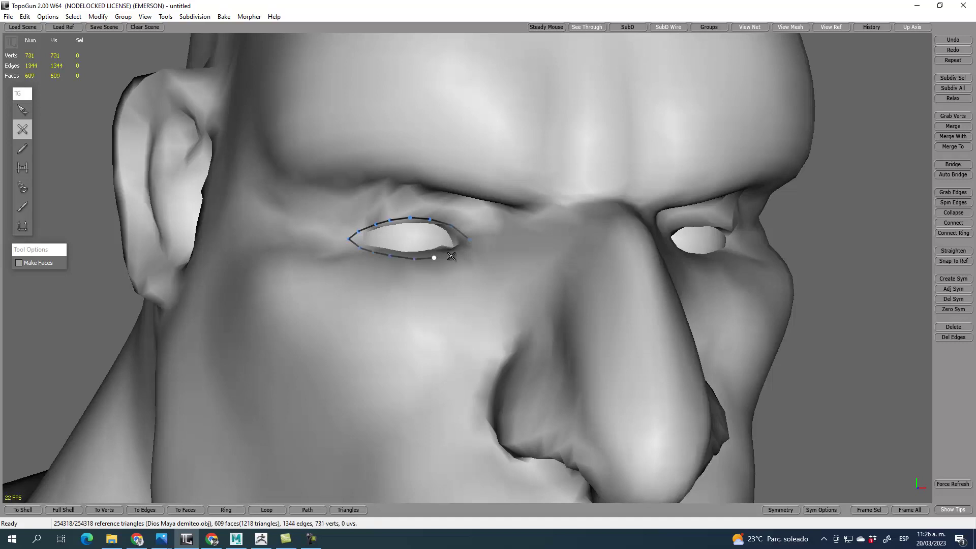
{"action": "key", "text": "q"}
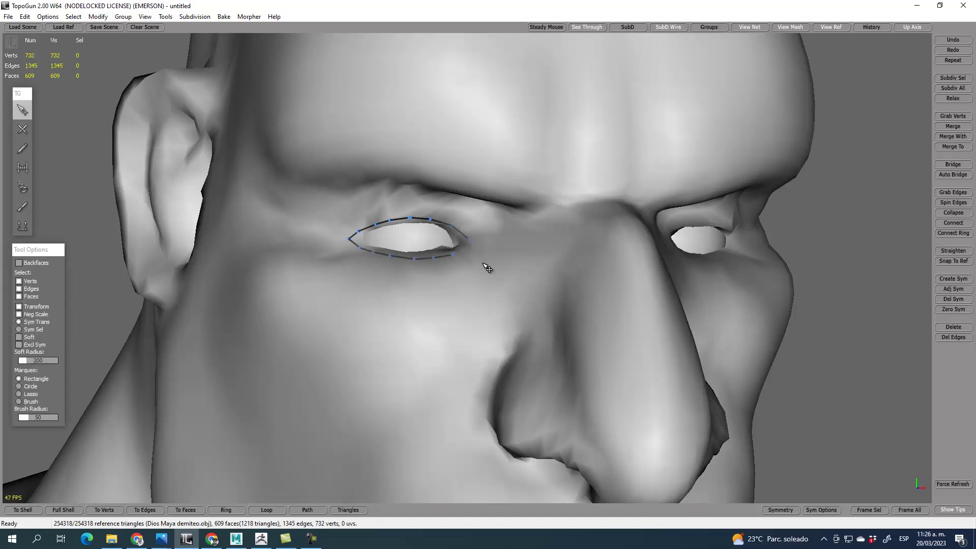
{"action": "left_click", "coordinate": [19, 168]}
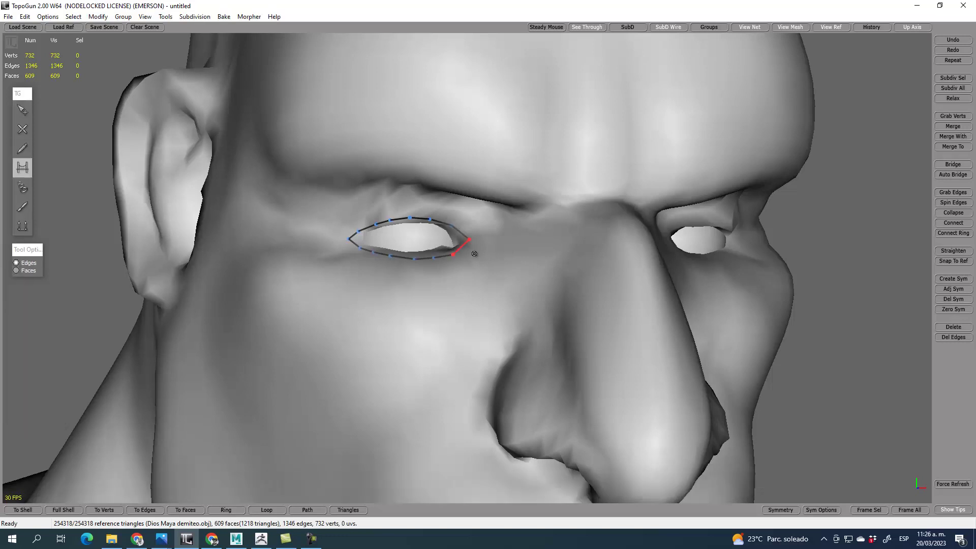
- Reposition the vertices of the right eye's edge loop to round out its outline and even their spacing
{"action": "key", "text": "1"}
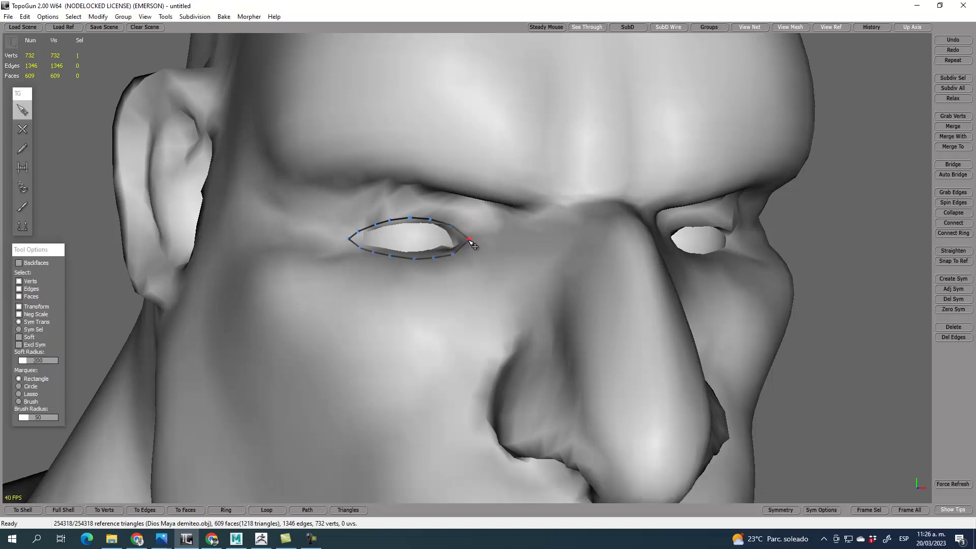
{"action": "left_click", "coordinate": [431, 220]}
{"action": "left_click", "coordinate": [398, 196]}
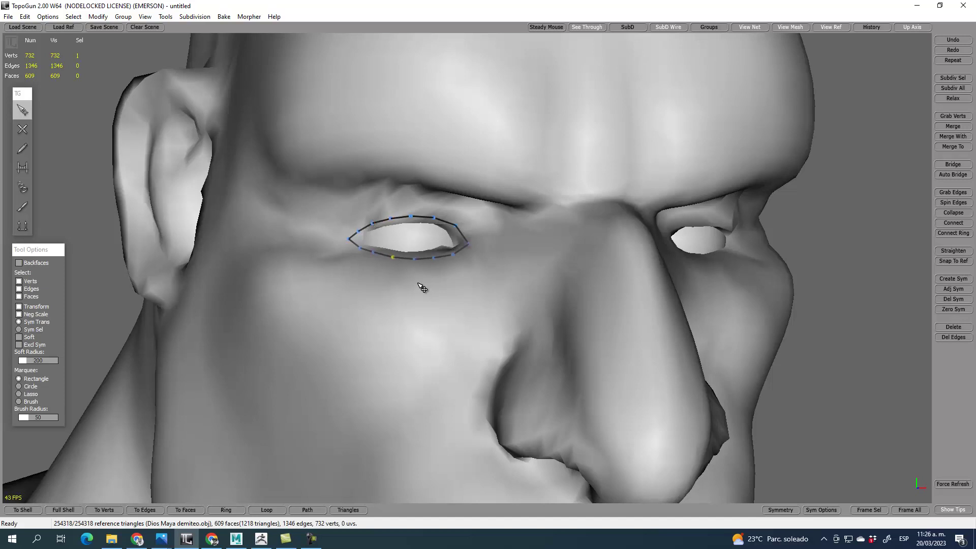
- Extrude the whole right eye edge loop outward over the face surface to form a ring of quads
{"action": "double_click", "coordinate": [465, 235]}
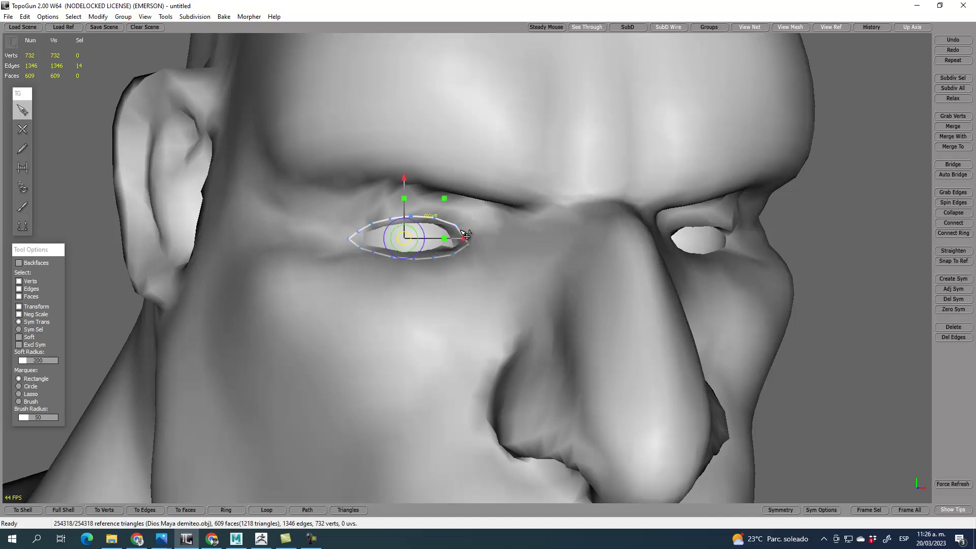
{"action": "left_click", "coordinate": [22, 226]}
{"action": "left_click_drag", "start_coordinate": [474, 303], "coordinate": [511, 269]}
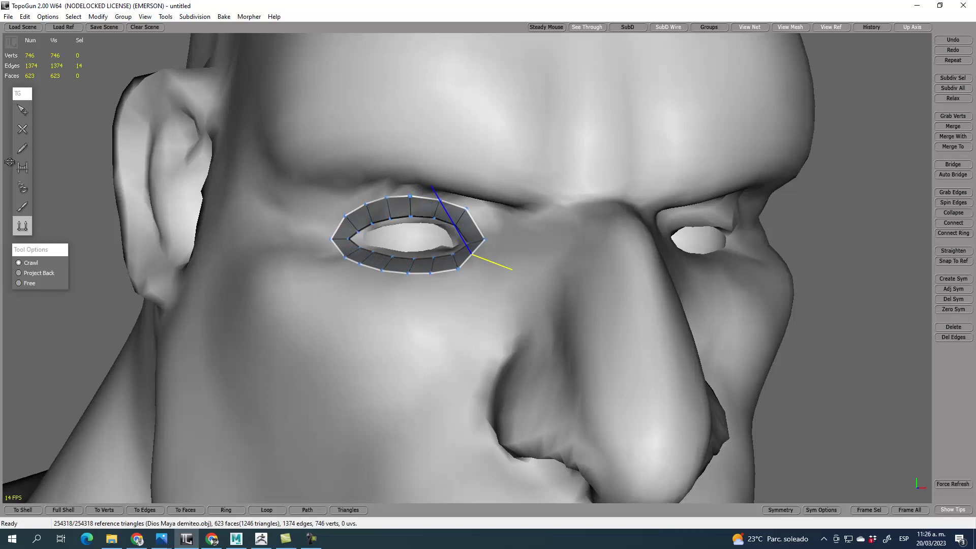
{"action": "left_click", "coordinate": [23, 109]}
{"action": "left_click", "coordinate": [451, 292]}
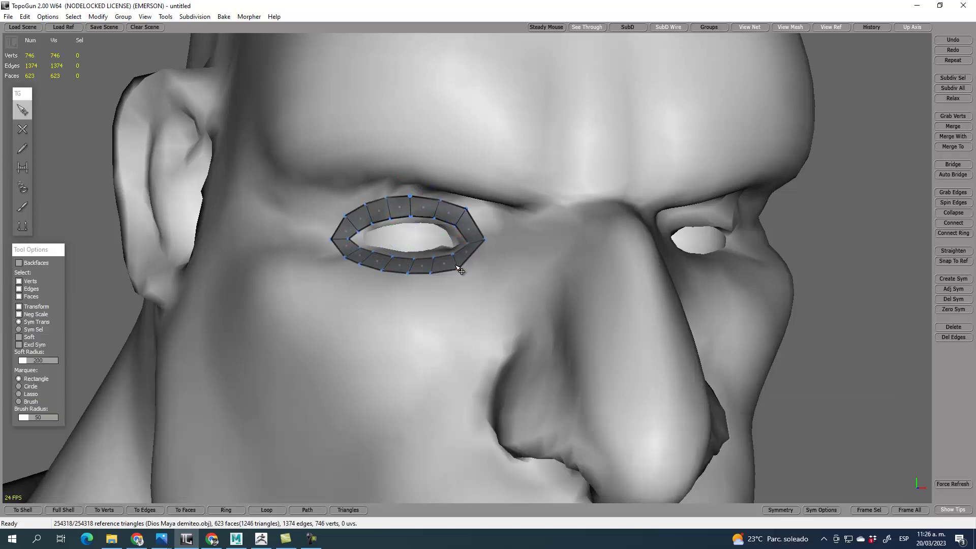
- Add an edge loop through the middle of the right eye's face ring with Connect Ring
{"action": "left_click", "coordinate": [456, 264]}
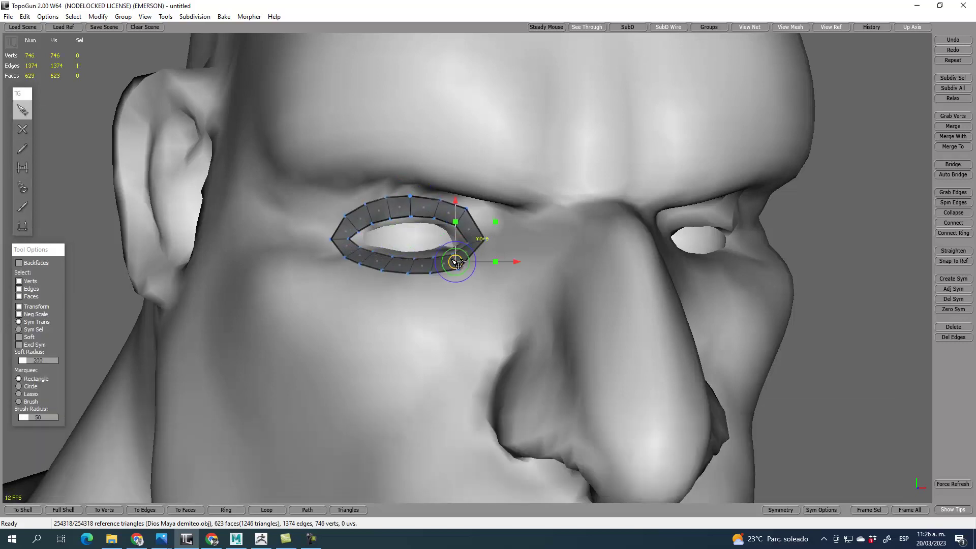
{"action": "left_click", "coordinate": [454, 260]}
{"action": "left_click", "coordinate": [952, 234]}
{"action": "left_click", "coordinate": [511, 306]}
{"action": "scroll", "coordinate": [531, 260], "scroll_direction": "down", "scroll_amount": 5}
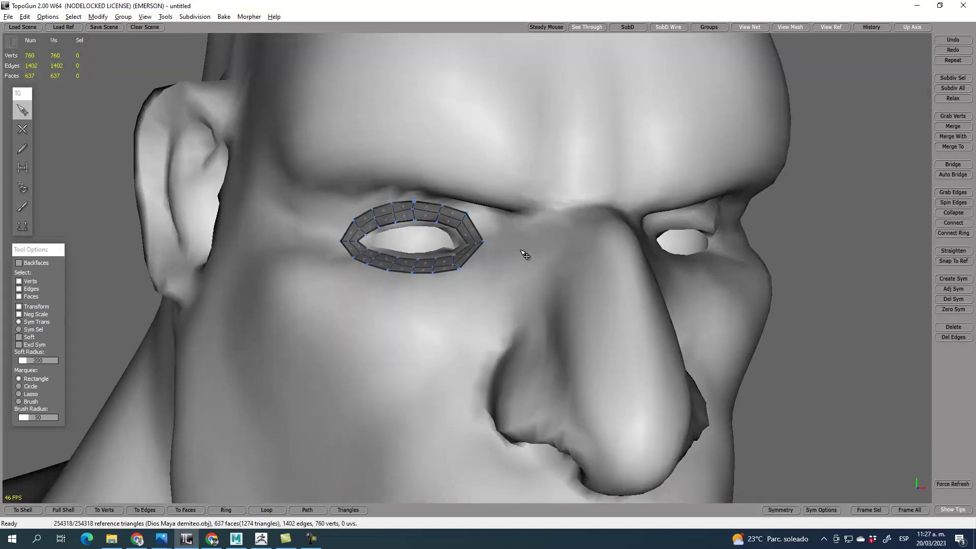
- Extrude the inner border loop of the right eye mesh inward toward the eye opening
{"action": "scroll", "coordinate": [530, 259], "scroll_direction": "up", "scroll_amount": 4}
{"action": "middle_click_drag", "start_coordinate": [516, 253], "coordinate": [518, 253], "text": "alt"}
{"action": "double_click", "coordinate": [446, 249]}
{"action": "left_click", "coordinate": [23, 225]}
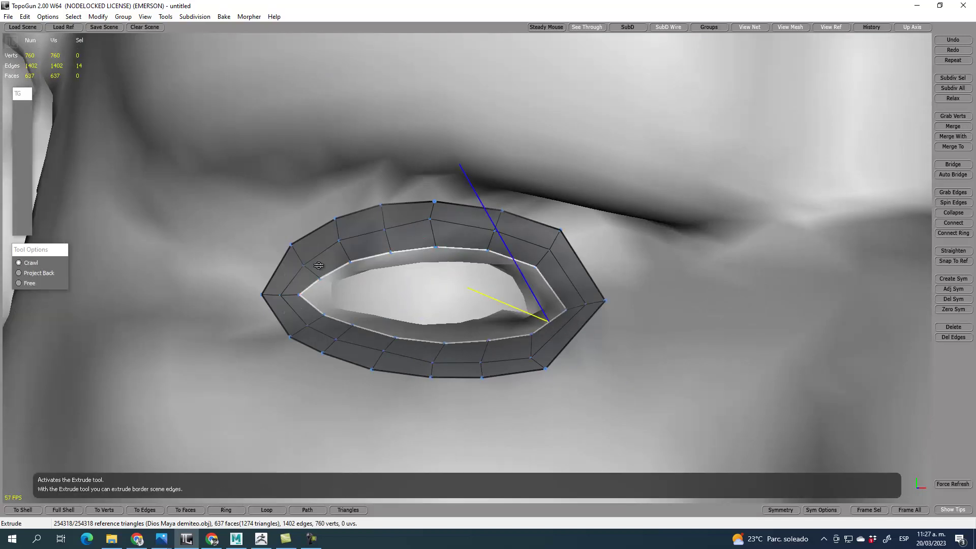
{"action": "left_click_drag", "start_coordinate": [498, 300], "coordinate": [492, 298]}
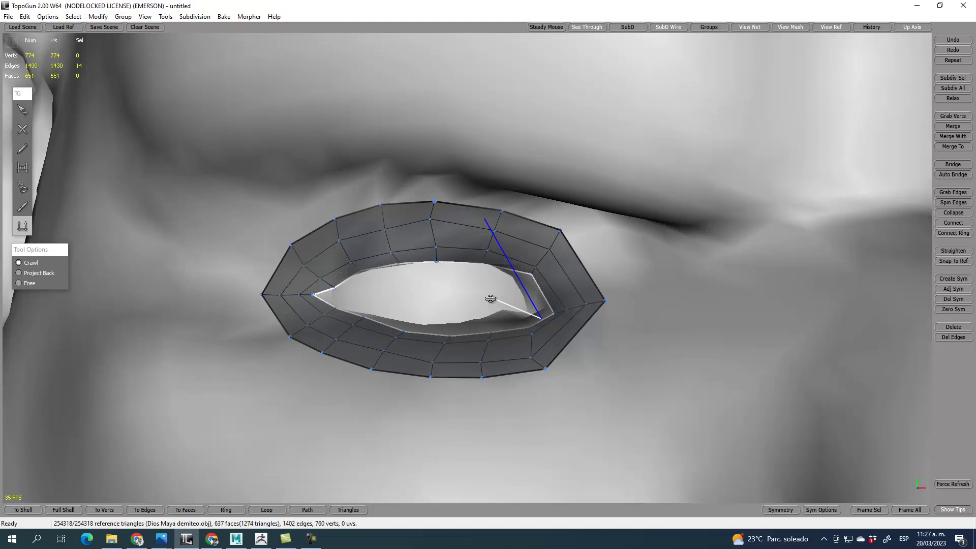
{"action": "left_click", "coordinate": [22, 109]}
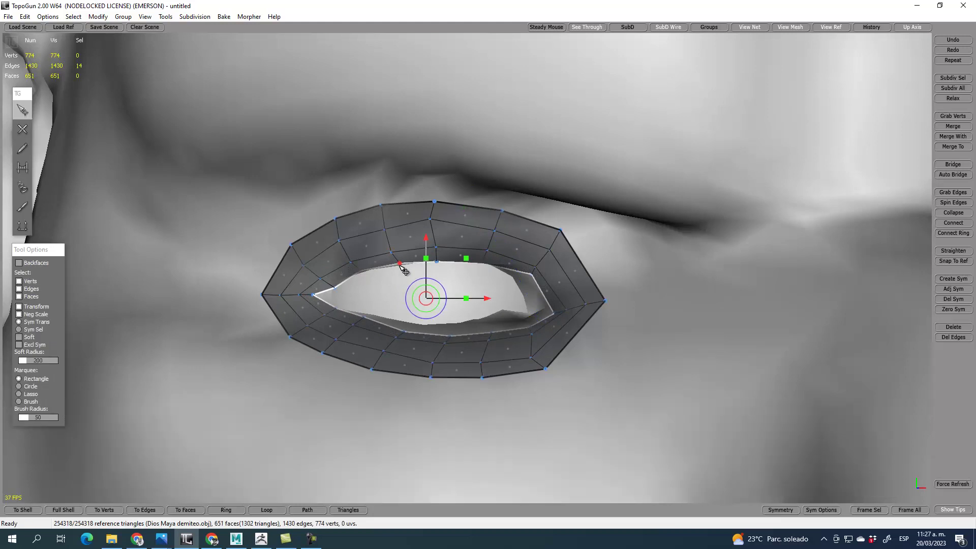
- Move the inner border vertices of the right eye mesh so they follow the rim of the eyelids
{"action": "left_click", "coordinate": [401, 267]}
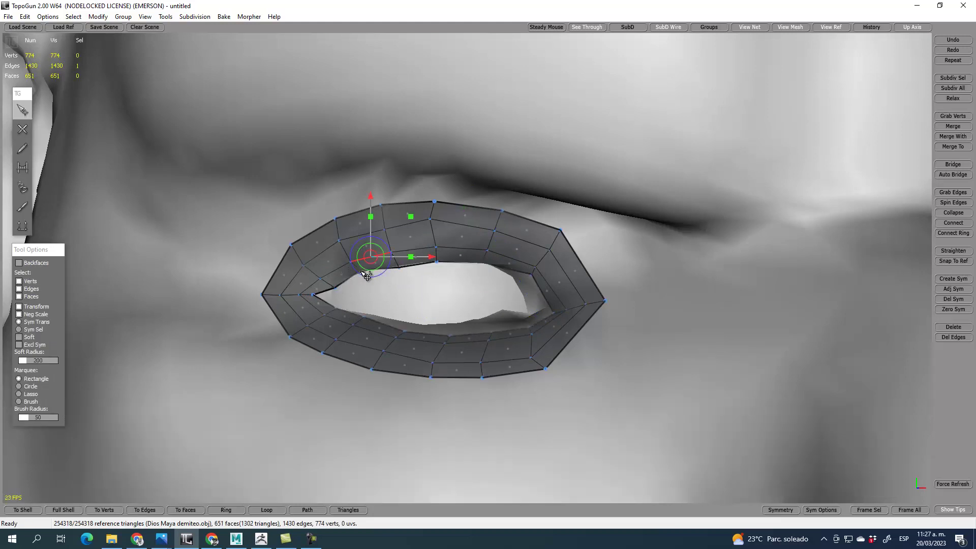
{"action": "left_click", "coordinate": [370, 258]}
{"action": "left_click_drag", "start_coordinate": [335, 287], "coordinate": [333, 285]}
{"action": "left_click", "coordinate": [310, 294]}
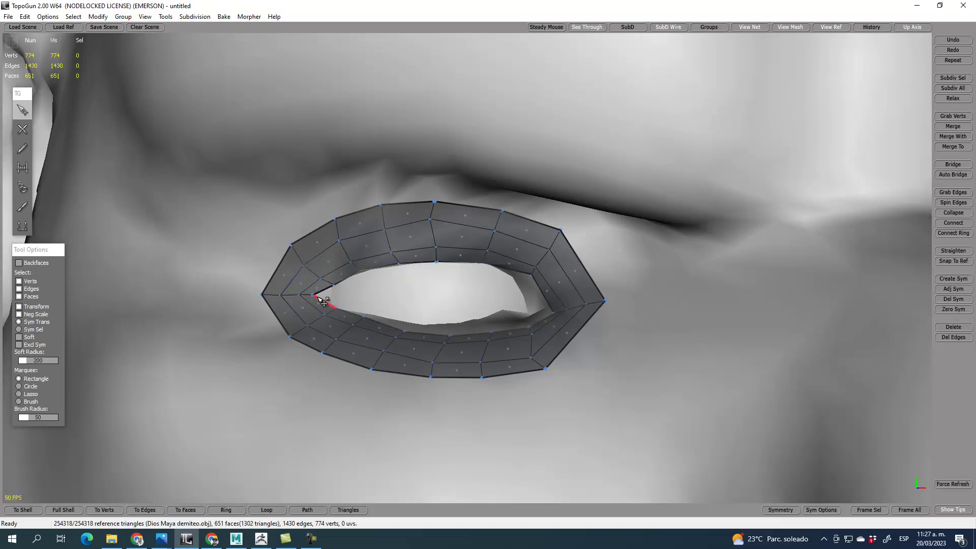
{"action": "left_click", "coordinate": [326, 295]}
{"action": "left_click_drag", "start_coordinate": [405, 331], "coordinate": [513, 282]}
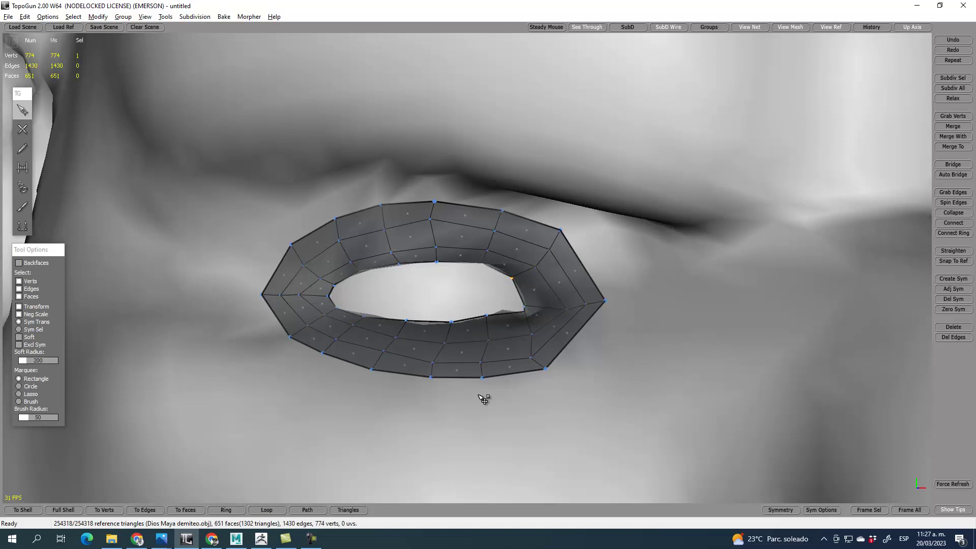
- Examine the right eye mesh against the whole head from the front and at an angle
{"action": "scroll", "coordinate": [503, 399], "scroll_direction": "down", "scroll_amount": 5}
{"action": "scroll", "coordinate": [499, 397], "scroll_direction": "down", "scroll_amount": 5}
{"action": "left_click_drag", "start_coordinate": [499, 397], "coordinate": [443, 334], "text": "alt"}
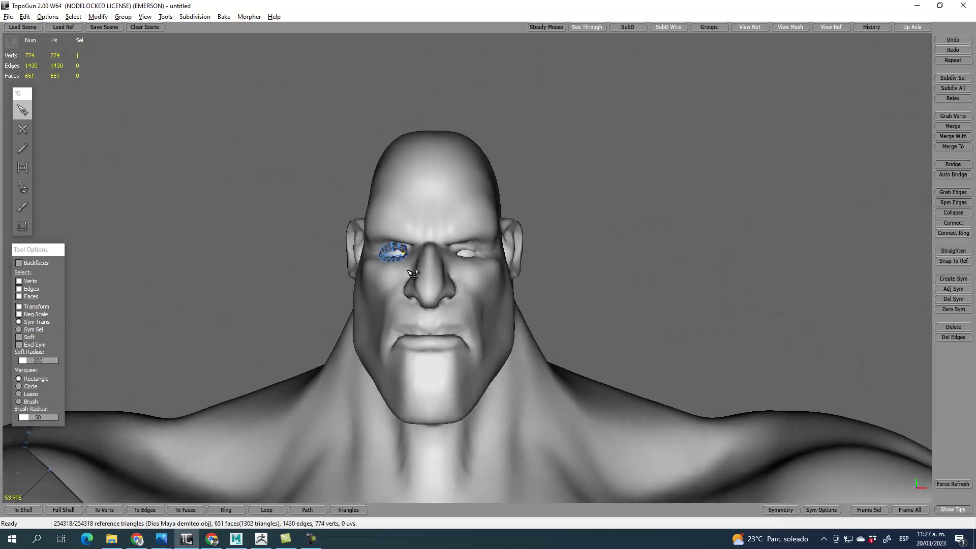
{"action": "scroll", "coordinate": [415, 279], "scroll_direction": "up", "scroll_amount": 5}
{"action": "scroll", "coordinate": [419, 283], "scroll_direction": "down", "scroll_amount": 5}
{"action": "middle_click_drag", "start_coordinate": [304, 236], "coordinate": [420, 282], "text": "alt"}
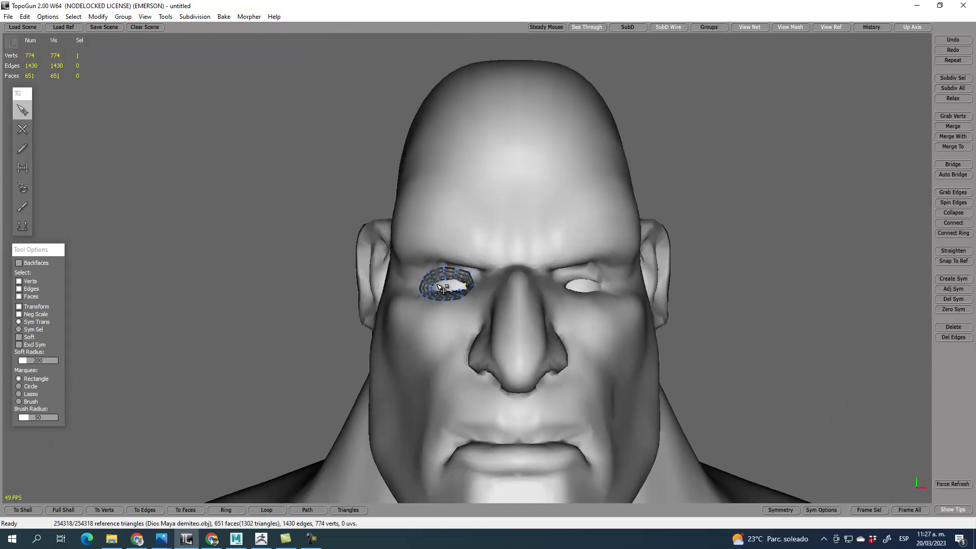
{"action": "mouse_move", "coordinate": [534, 345]}
{"action": "left_mouse_down", "text": "alt"}
{"action": "mouse_move", "coordinate": [591, 331]}
{"action": "mouse_move", "coordinate": [513, 336]}
{"action": "mouse_move", "coordinate": [549, 330]}
{"action": "mouse_move", "coordinate": [557, 356]}
{"action": "mouse_move", "coordinate": [488, 388]}
{"action": "mouse_move", "coordinate": [496, 345]}
{"action": "mouse_move", "coordinate": [484, 324]}
{"action": "mouse_move", "coordinate": [491, 323]}
{"action": "left_mouse_up", "text": "alt"}
{"action": "scroll", "coordinate": [492, 342], "scroll_direction": "down", "scroll_amount": 5}
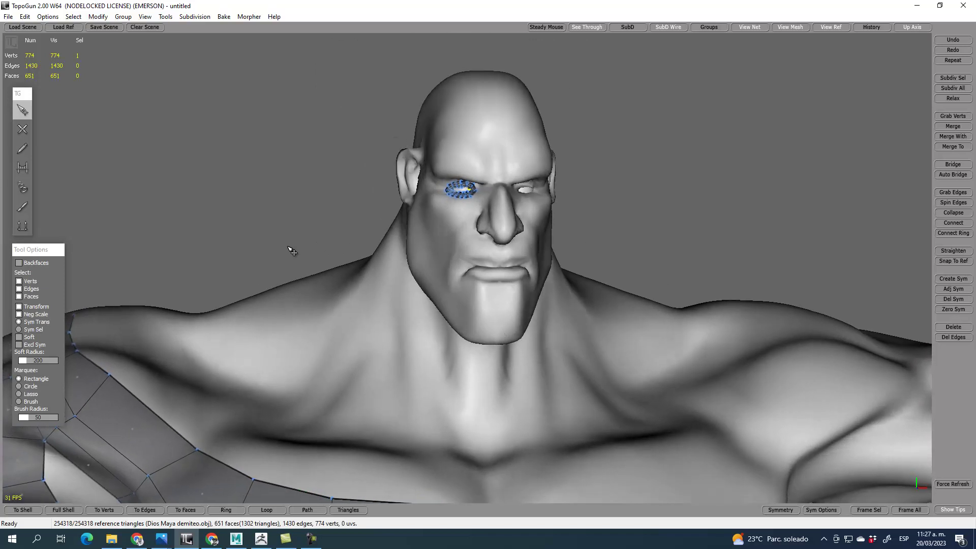
- Try to draw loop lines with crossing strokes from the nose bridge around the cheek to the chin and evaluate them into geometry
{"action": "left_click", "coordinate": [22, 148]}
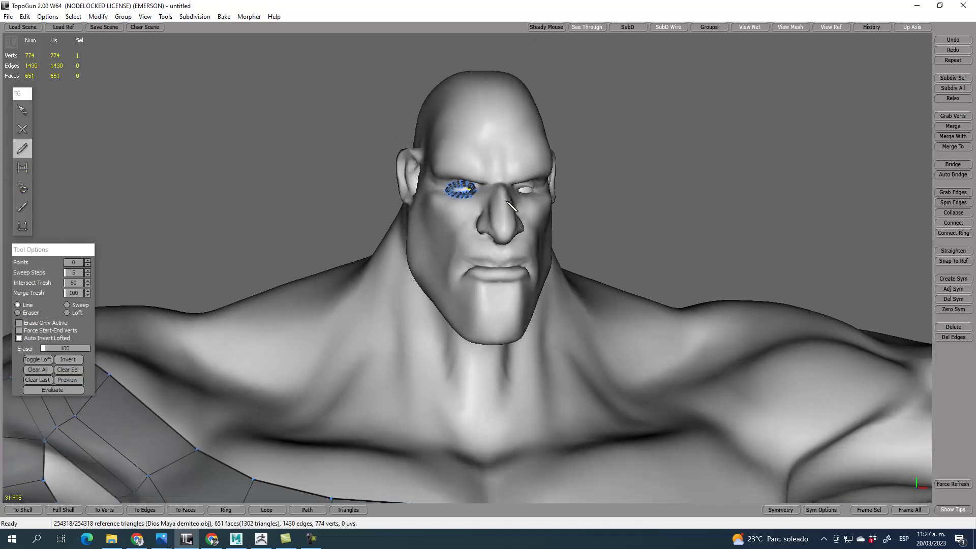
{"action": "mouse_move", "coordinate": [505, 202]}
{"action": "left_mouse_down"}
{"action": "mouse_move", "coordinate": [456, 230]}
{"action": "mouse_move", "coordinate": [447, 269]}
{"action": "mouse_move", "coordinate": [463, 297]}
{"action": "mouse_move", "coordinate": [508, 311]}
{"action": "left_mouse_up"}
{"action": "mouse_move", "coordinate": [504, 197]}
{"action": "left_mouse_down"}
{"action": "mouse_move", "coordinate": [475, 203]}
{"action": "mouse_move", "coordinate": [444, 235]}
{"action": "left_mouse_up"}
{"action": "mouse_move", "coordinate": [463, 306]}
{"action": "left_mouse_down"}
{"action": "mouse_move", "coordinate": [499, 327]}
{"action": "mouse_move", "coordinate": [484, 294]}
{"action": "mouse_move", "coordinate": [468, 322]}
{"action": "left_mouse_up"}
{"action": "mouse_move", "coordinate": [463, 289]}
{"action": "left_mouse_down"}
{"action": "mouse_move", "coordinate": [448, 317]}
{"action": "mouse_move", "coordinate": [433, 286]}
{"action": "mouse_move", "coordinate": [433, 222]}
{"action": "left_mouse_up"}
{"action": "mouse_move", "coordinate": [487, 207]}
{"action": "left_mouse_down"}
{"action": "mouse_move", "coordinate": [484, 192]}
{"action": "mouse_move", "coordinate": [499, 207]}
{"action": "left_mouse_up"}
{"action": "left_click", "coordinate": [56, 389]}
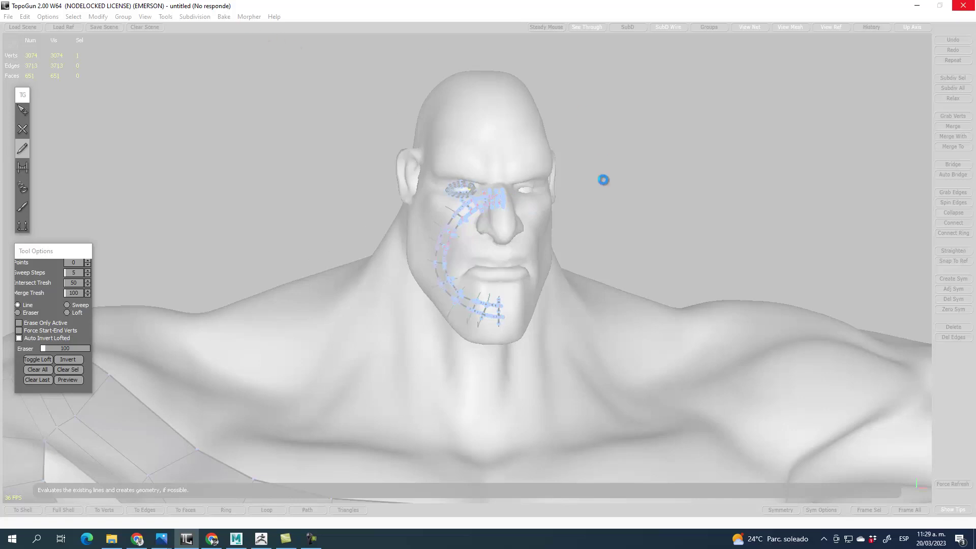
- Switch to the TopoGun window with the reloaded character scene, bring the head into view and maximize the window
{"action": "left_click", "coordinate": [311, 538]}
{"action": "left_click", "coordinate": [749, 380]}
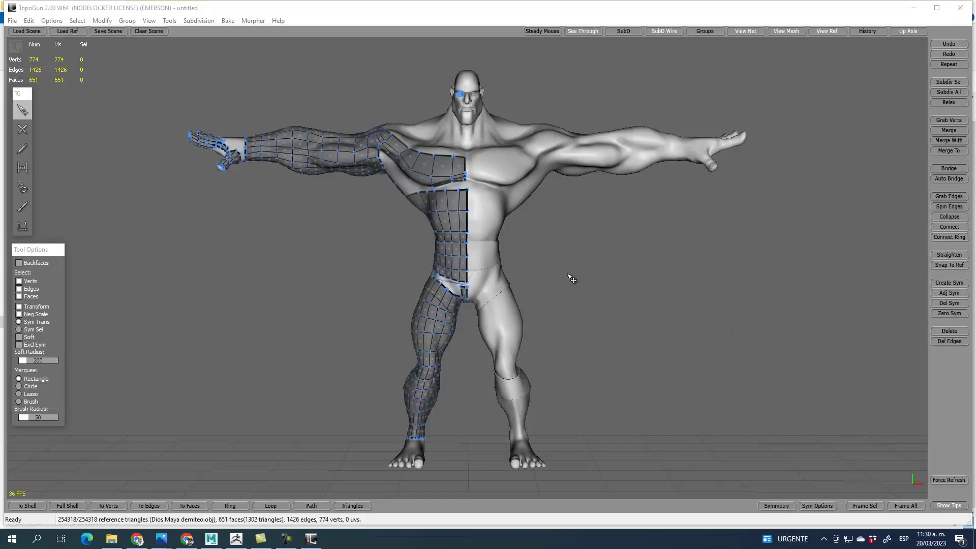
{"action": "right_click_drag", "start_coordinate": [572, 279], "coordinate": [590, 299]}
{"action": "middle_click_drag", "start_coordinate": [517, 235], "coordinate": [550, 364]}
{"action": "scroll", "coordinate": [580, 319], "scroll_direction": "up", "scroll_amount": 5}
{"action": "scroll", "coordinate": [622, 315], "scroll_direction": "up", "scroll_amount": 5}
{"action": "middle_click_drag", "start_coordinate": [649, 264], "coordinate": [553, 329]}
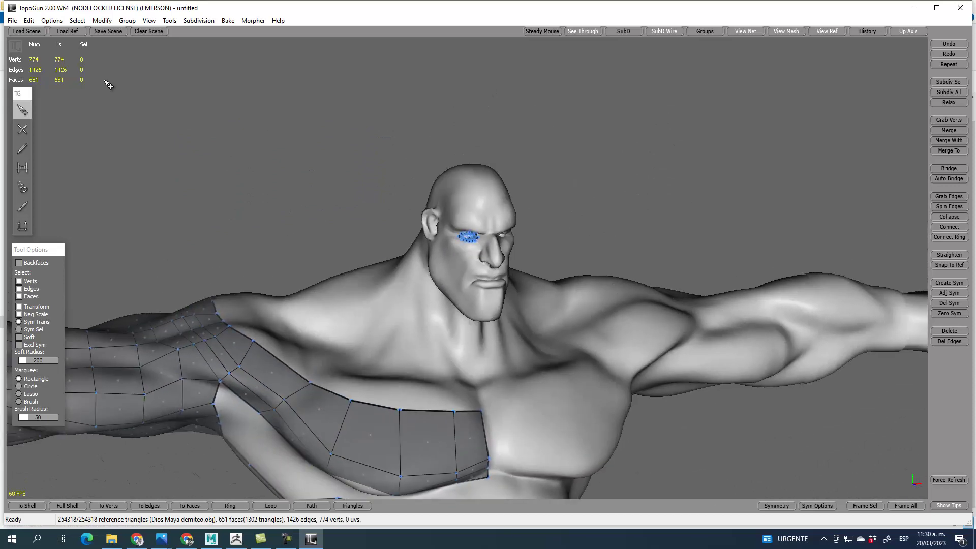
{"action": "left_click", "coordinate": [937, 7]}
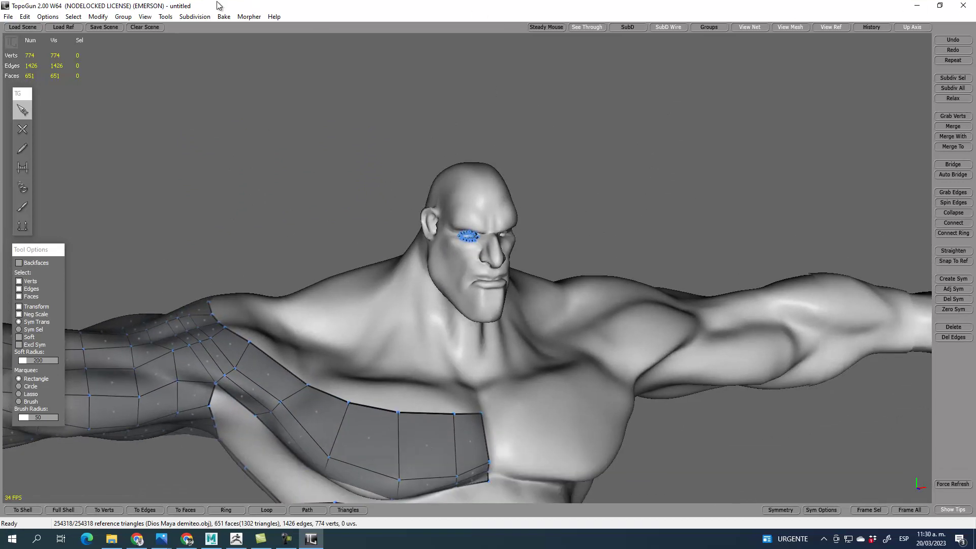
- Save the scene as Diosmaya in the Scenes folder
{"action": "left_click", "coordinate": [9, 17]}
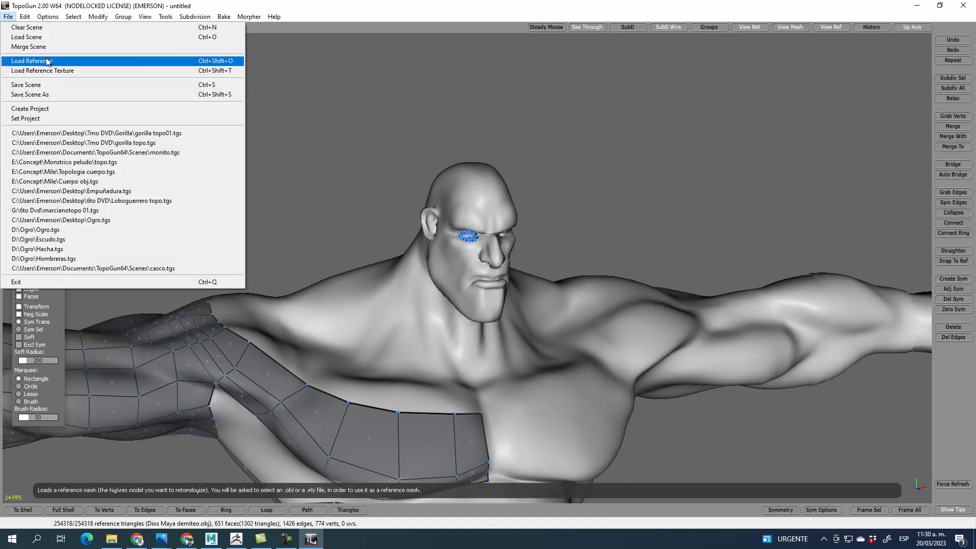
{"action": "left_click", "coordinate": [31, 94]}
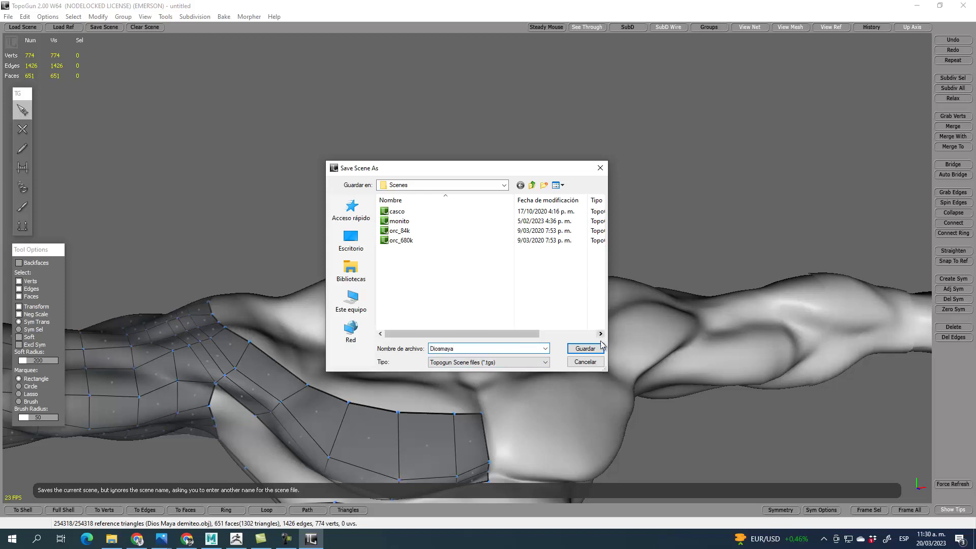
{"action": "left_click", "coordinate": [585, 348]}
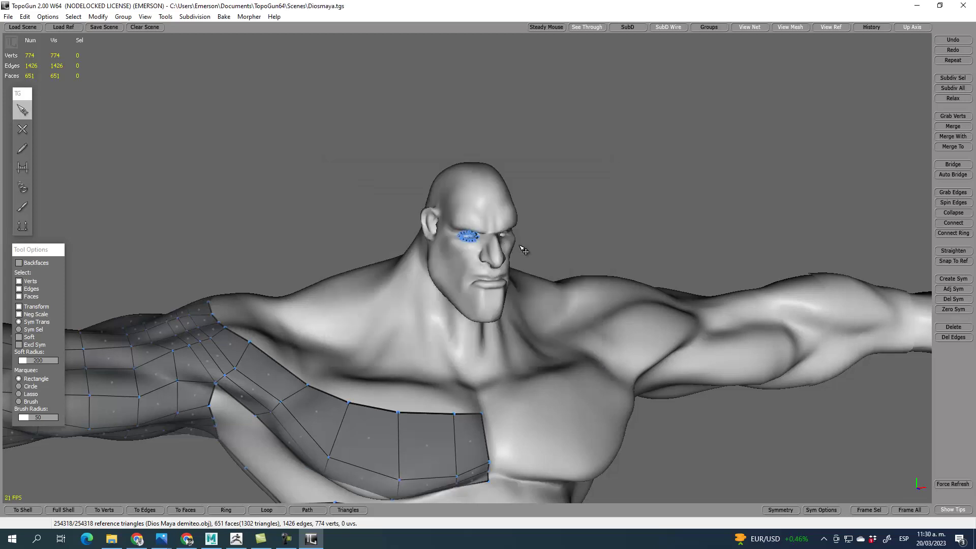
- Draw a chain of edges from the nose bridge under the right eye, around the cheek and across to the chin's centre
{"action": "middle_click_drag", "start_coordinate": [523, 268], "coordinate": [458, 205]}
{"action": "scroll", "coordinate": [454, 202], "scroll_direction": "up", "scroll_amount": 6}
{"action": "middle_click_drag", "start_coordinate": [232, 151], "coordinate": [467, 205], "text": "alt"}
{"action": "scroll", "coordinate": [555, 216], "scroll_direction": "up", "scroll_amount": 4}
{"action": "mouse_move", "coordinate": [587, 229]}
{"action": "middle_mouse_down"}
{"action": "mouse_move", "coordinate": [580, 226]}
{"action": "mouse_move", "coordinate": [589, 221]}
{"action": "middle_mouse_up"}
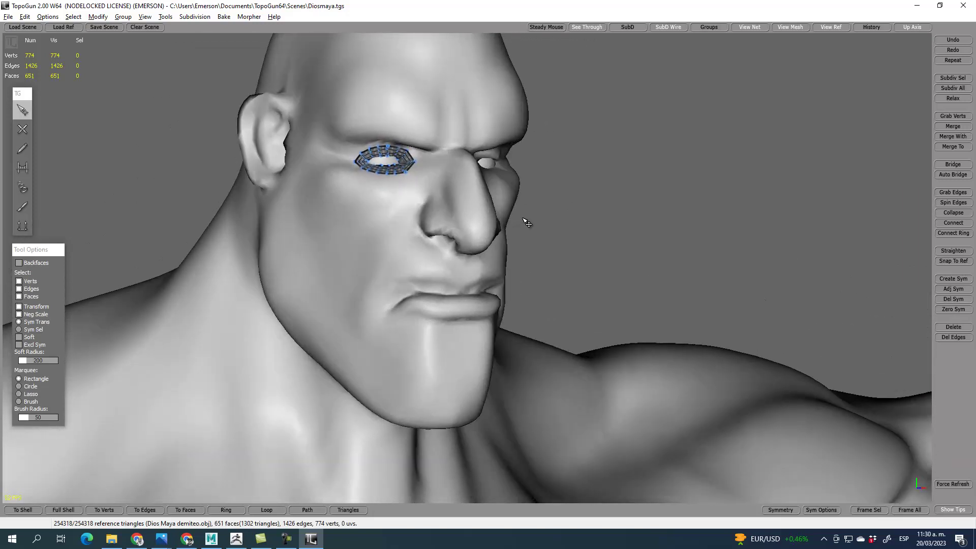
{"action": "left_click", "coordinate": [22, 128]}
{"action": "left_click", "coordinate": [474, 167]}
{"action": "left_click", "coordinate": [457, 171]}
{"action": "left_click", "coordinate": [423, 182]}
{"action": "left_click", "coordinate": [405, 188]}
{"action": "left_click", "coordinate": [384, 201]}
{"action": "left_click", "coordinate": [372, 223]}
{"action": "left_click", "coordinate": [362, 258]}
{"action": "left_click", "coordinate": [355, 280]}
{"action": "left_click", "coordinate": [360, 317]}
{"action": "left_click", "coordinate": [370, 332]}
{"action": "left_click", "coordinate": [381, 346]}
{"action": "left_click", "coordinate": [400, 354]}
{"action": "left_click", "coordinate": [430, 360]}
{"action": "left_click", "coordinate": [448, 360]}
- Reposition vertices of the facial line so it curves smoothly around the cheek and starts at the middle of the nose bridge
{"action": "left_click_drag", "start_coordinate": [576, 377], "coordinate": [501, 367], "text": "alt"}
{"action": "left_click", "coordinate": [236, 341]}
{"action": "middle_click_drag", "start_coordinate": [237, 340], "coordinate": [300, 328]}
{"action": "left_click", "coordinate": [22, 110]}
{"action": "left_click_drag", "start_coordinate": [295, 348], "coordinate": [288, 350]}
{"action": "middle_click_drag", "start_coordinate": [344, 191], "coordinate": [350, 210]}
{"action": "left_click_drag", "start_coordinate": [350, 218], "coordinate": [350, 222]}
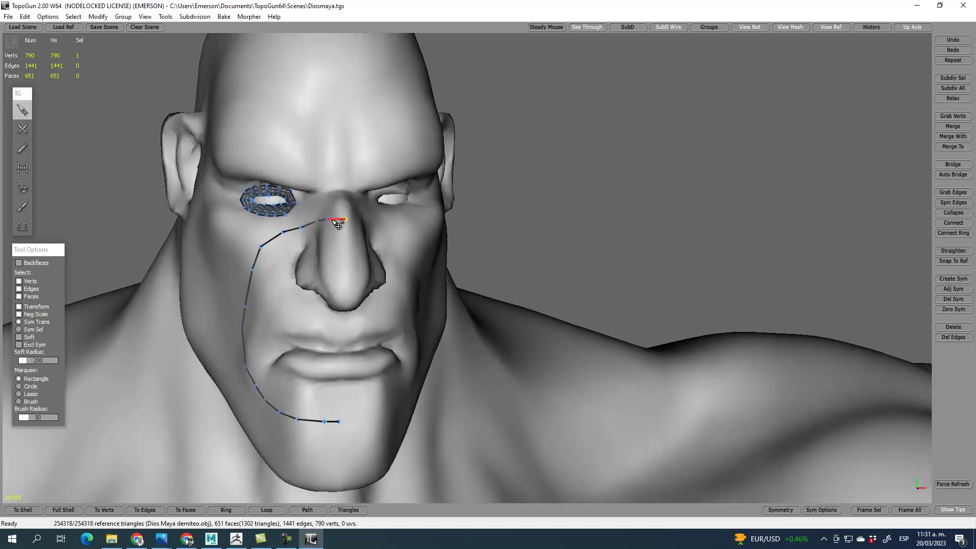
- Split the facial line's edge beside the nose bridge with Connect and even out the neighbouring vertices
{"action": "middle_click_drag", "start_coordinate": [337, 224], "coordinate": [517, 226]}
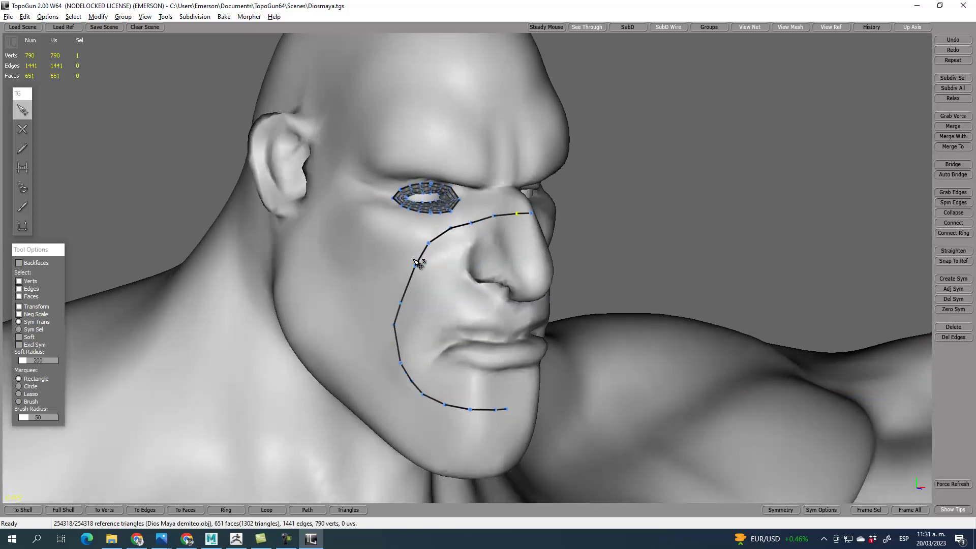
{"action": "left_click", "coordinate": [507, 216]}
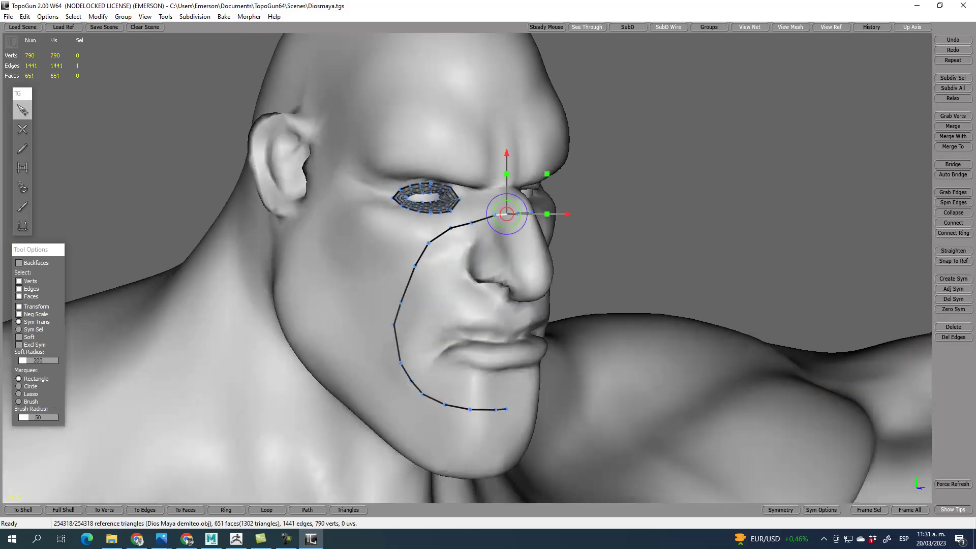
{"action": "left_click", "coordinate": [958, 223]}
{"action": "left_click", "coordinate": [701, 196]}
{"action": "left_click", "coordinate": [496, 215]}
{"action": "middle_click_drag", "start_coordinate": [478, 375], "coordinate": [445, 347]}
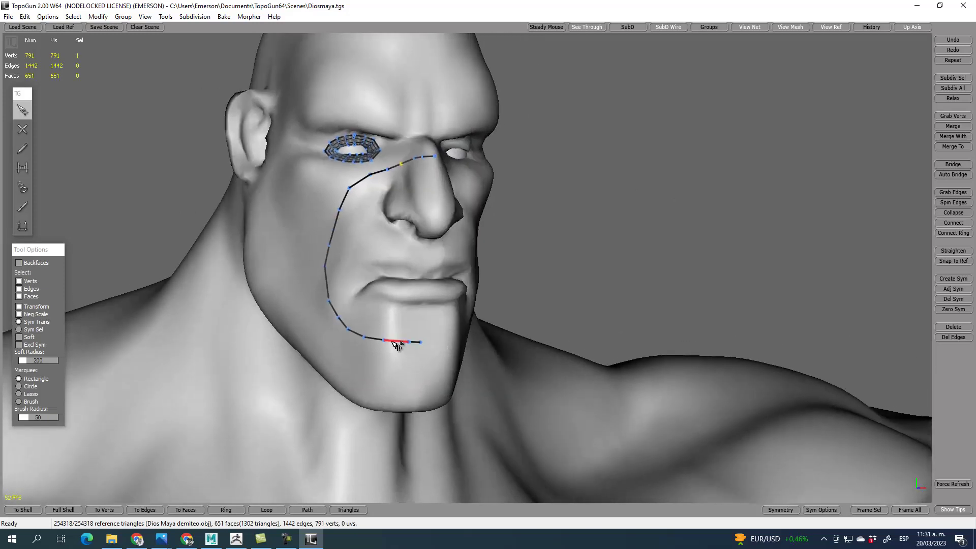
- Extrude the whole facial line outward into a strip of faces running from the nose bridge to the chin
{"action": "left_click", "coordinate": [23, 225]}
{"action": "left_click_drag", "start_coordinate": [401, 161], "coordinate": [407, 116]}
{"action": "left_click", "coordinate": [22, 110]}
- Align the strip's end vertices on the nose bridge with the face's centre line and even out the adjacent ones
{"action": "left_click_drag", "start_coordinate": [509, 196], "coordinate": [326, 261], "text": "alt"}
{"action": "scroll", "coordinate": [328, 261], "scroll_direction": "down", "scroll_amount": 6}
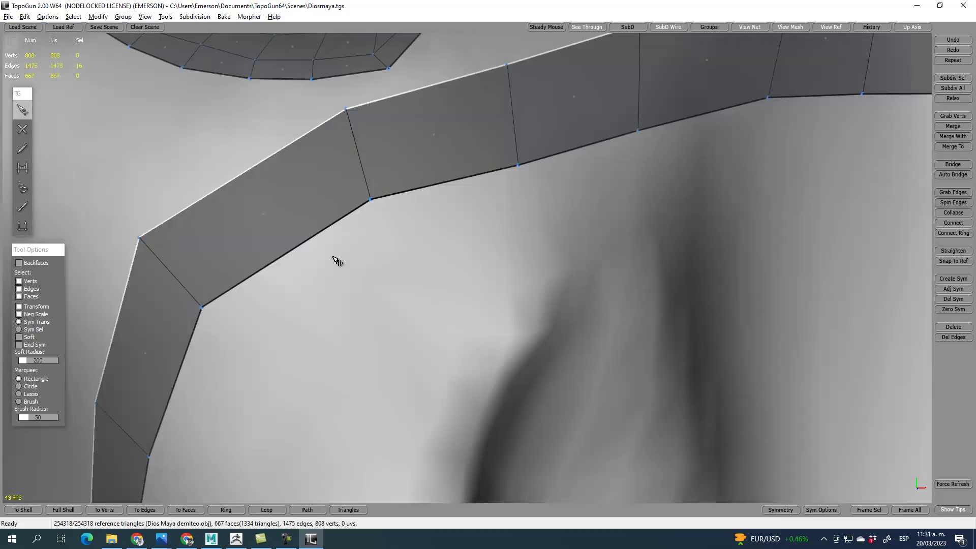
{"action": "scroll", "coordinate": [517, 356], "scroll_direction": "down", "scroll_amount": 4}
{"action": "left_click_drag", "start_coordinate": [558, 288], "coordinate": [509, 260], "text": "alt"}
{"action": "left_click", "coordinate": [520, 275]}
{"action": "left_click", "coordinate": [584, 269]}
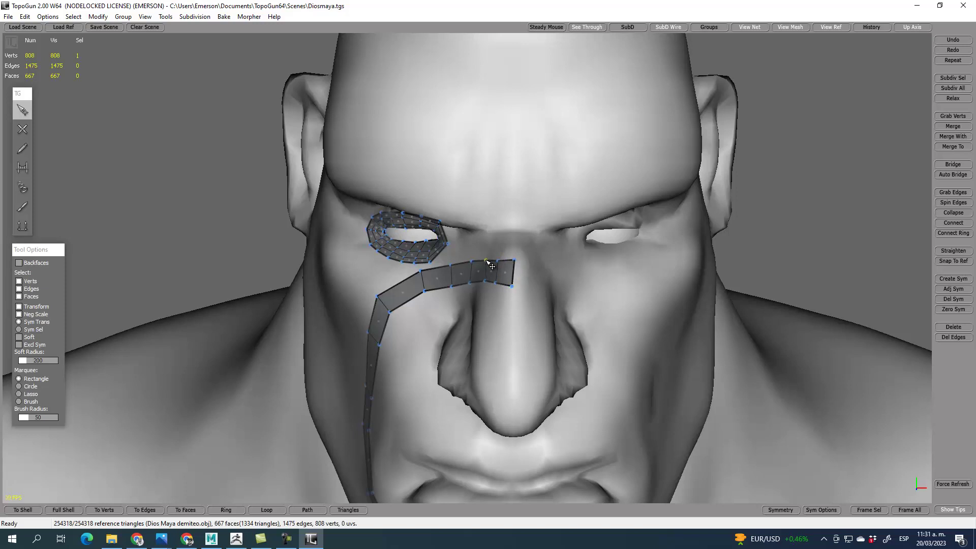
- Lower the strip's vertices beneath the right eye so the loop runs diagonally down the side of the nose
{"action": "right_click_drag", "start_coordinate": [453, 339], "coordinate": [480, 333]}
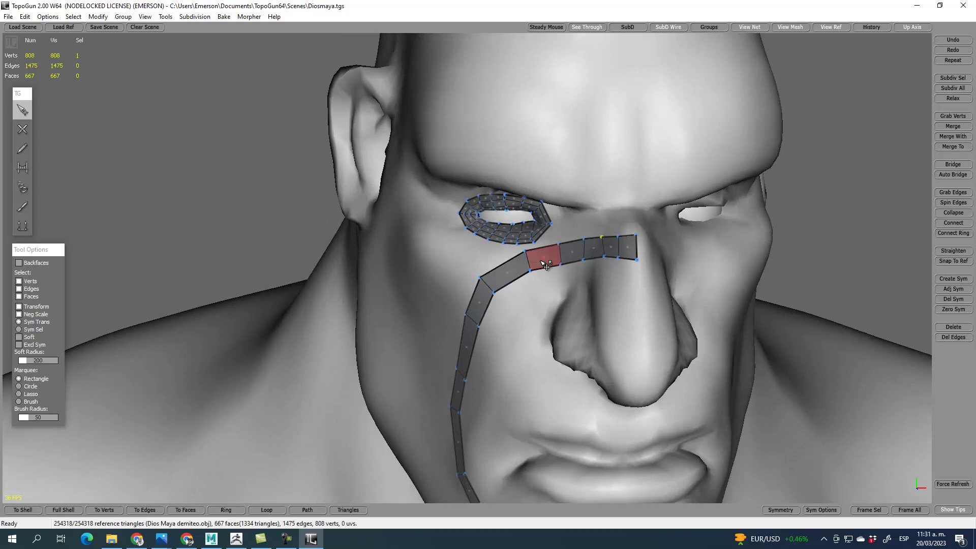
{"action": "left_click_drag", "start_coordinate": [518, 293], "coordinate": [595, 246]}
{"action": "left_click_drag", "start_coordinate": [559, 202], "coordinate": [559, 219]}
{"action": "left_click", "coordinate": [501, 262]}
{"action": "left_click_drag", "start_coordinate": [493, 293], "coordinate": [537, 293]}
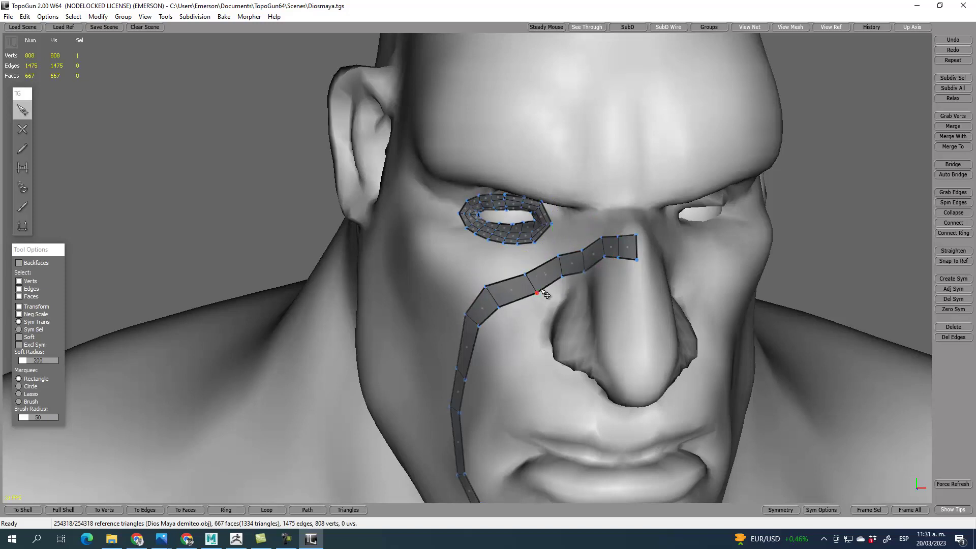
{"action": "left_click_drag", "start_coordinate": [560, 256], "coordinate": [566, 283]}
- Draw an edge line around the right half of the mouth, from above the upper lip around the corner to the lower lip's centre
{"action": "left_click_drag", "start_coordinate": [609, 362], "coordinate": [591, 323], "text": "alt"}
{"action": "key", "text": "w"}
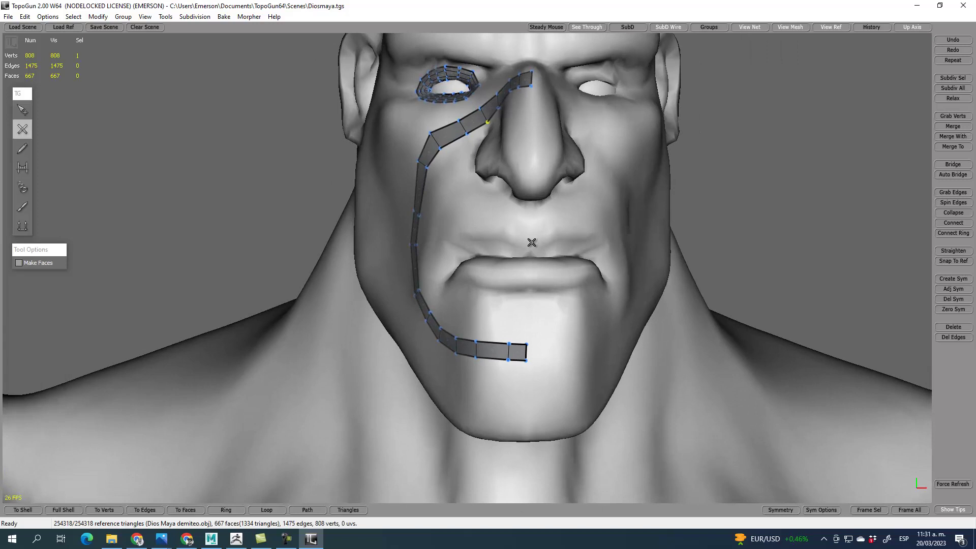
{"action": "left_click", "coordinate": [479, 235]}
{"action": "left_click", "coordinate": [445, 259]}
{"action": "left_click_drag", "start_coordinate": [463, 291], "coordinate": [500, 290], "text": "alt"}
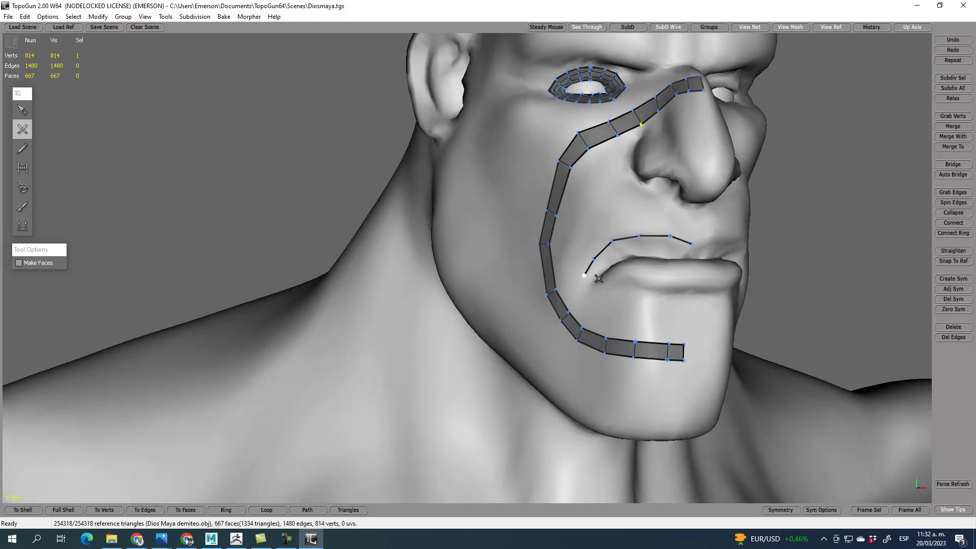
{"action": "left_click", "coordinate": [618, 274]}
{"action": "left_click", "coordinate": [647, 278]}
{"action": "left_click", "coordinate": [668, 280]}
{"action": "left_click_drag", "start_coordinate": [702, 288], "coordinate": [663, 292], "text": "alt"}
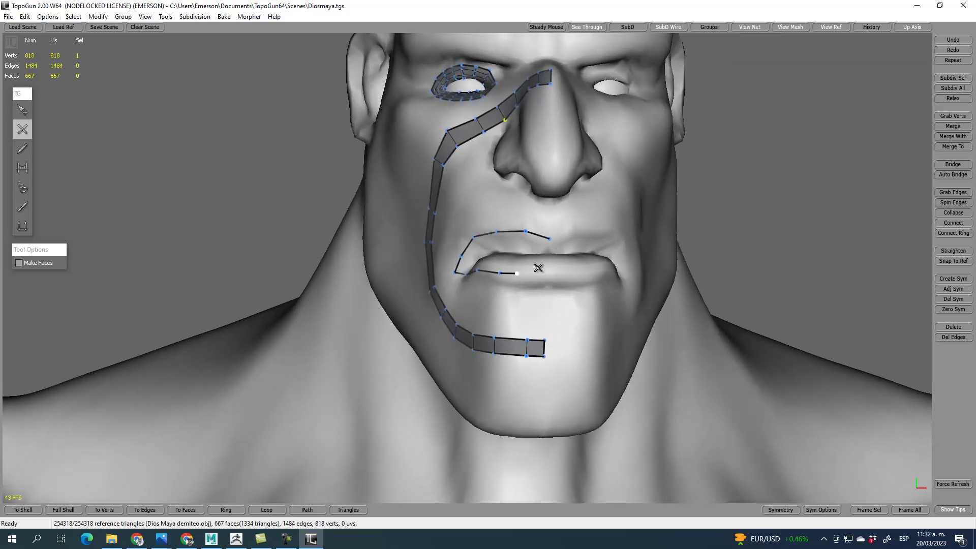
{"action": "left_click", "coordinate": [551, 274]}
{"action": "key", "text": "s"}
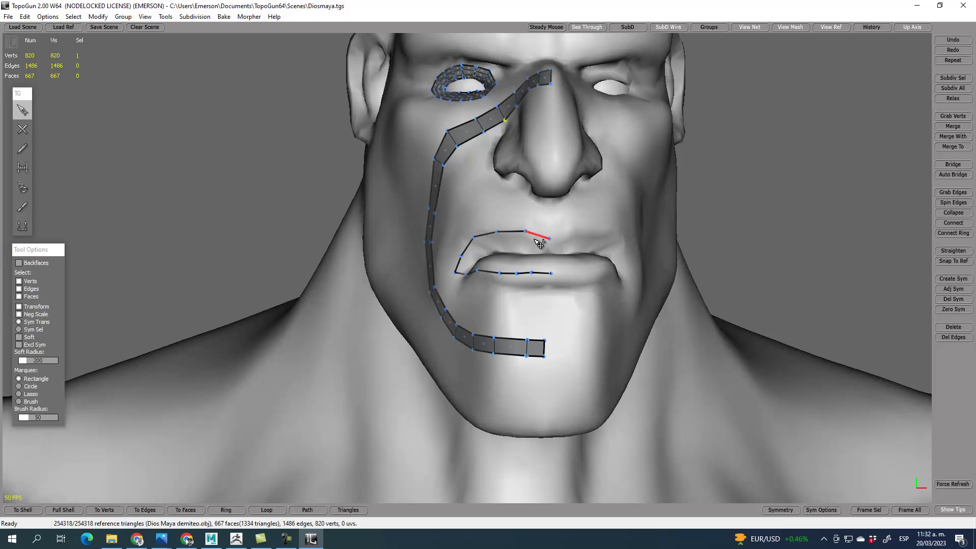
- Split two edges of the mouth line above the upper lip with Connect and space the vertices along the curve
{"action": "left_click", "coordinate": [510, 235]}
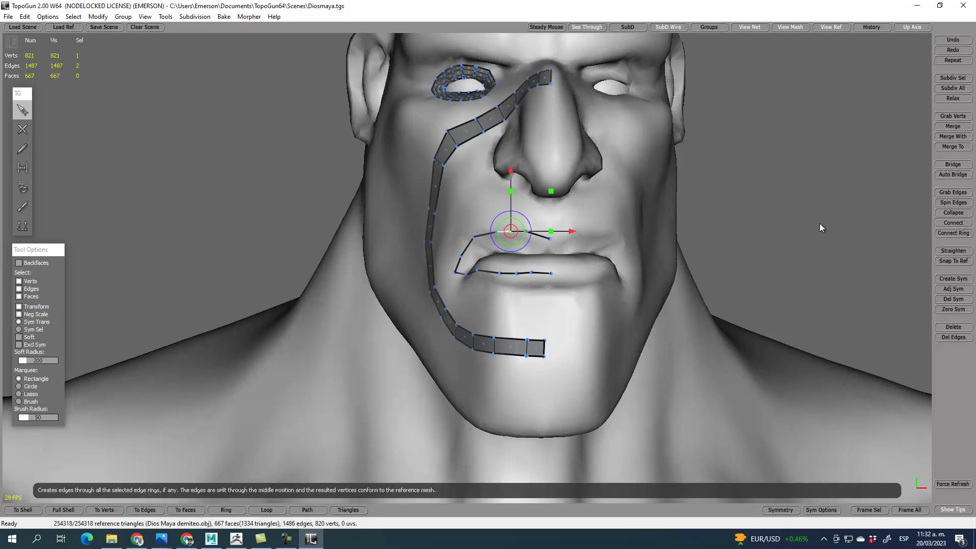
{"action": "left_click", "coordinate": [953, 222]}
{"action": "left_click", "coordinate": [485, 235]}
{"action": "left_click", "coordinate": [952, 223]}
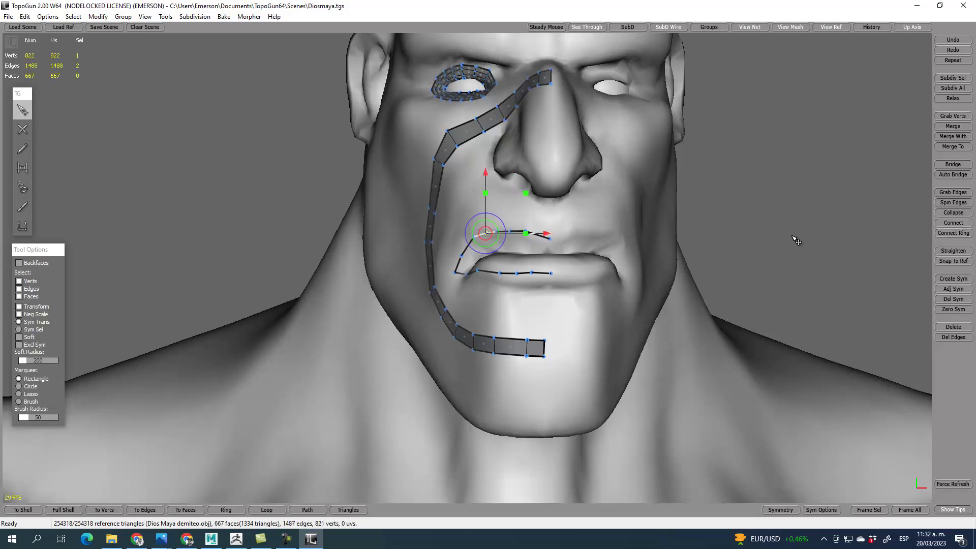
{"action": "left_click_drag", "start_coordinate": [544, 242], "coordinate": [655, 212], "text": "alt"}
{"action": "scroll", "coordinate": [594, 247], "scroll_direction": "up", "scroll_amount": 3}
{"action": "left_click", "coordinate": [639, 217]}
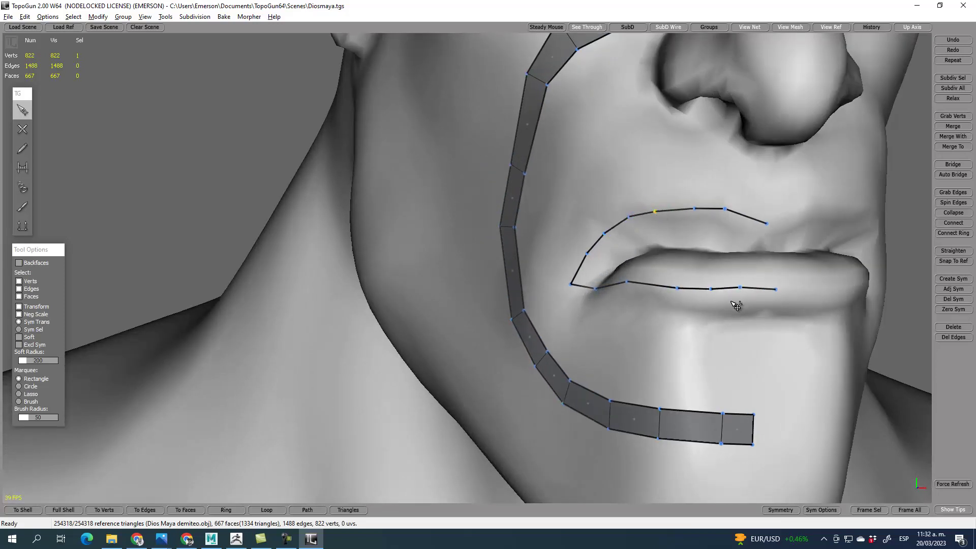
- Move the mouth line's corner vertices outward and collapse the lower lip edge nearest the mouth corner
{"action": "middle_click_drag", "start_coordinate": [742, 303], "coordinate": [680, 305]}
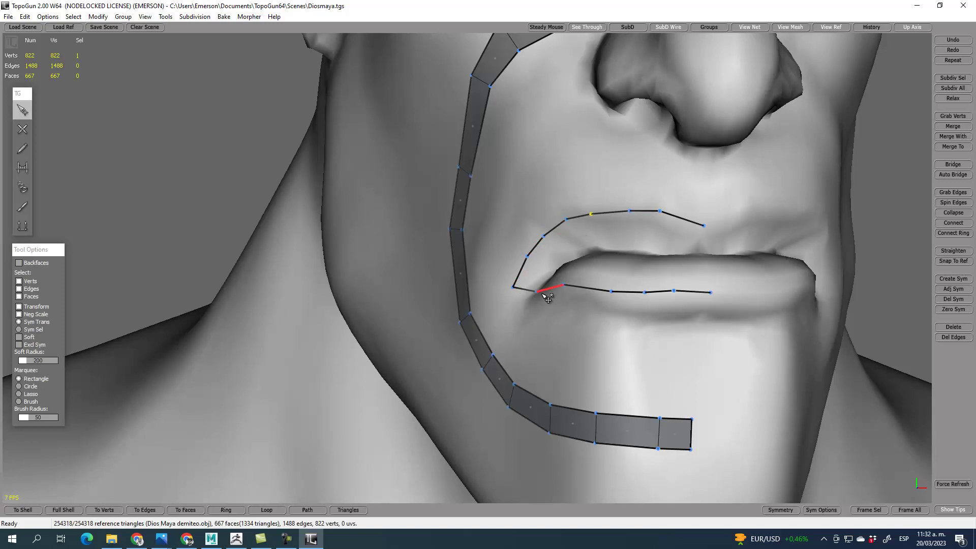
{"action": "left_click_drag", "start_coordinate": [512, 289], "coordinate": [506, 294]}
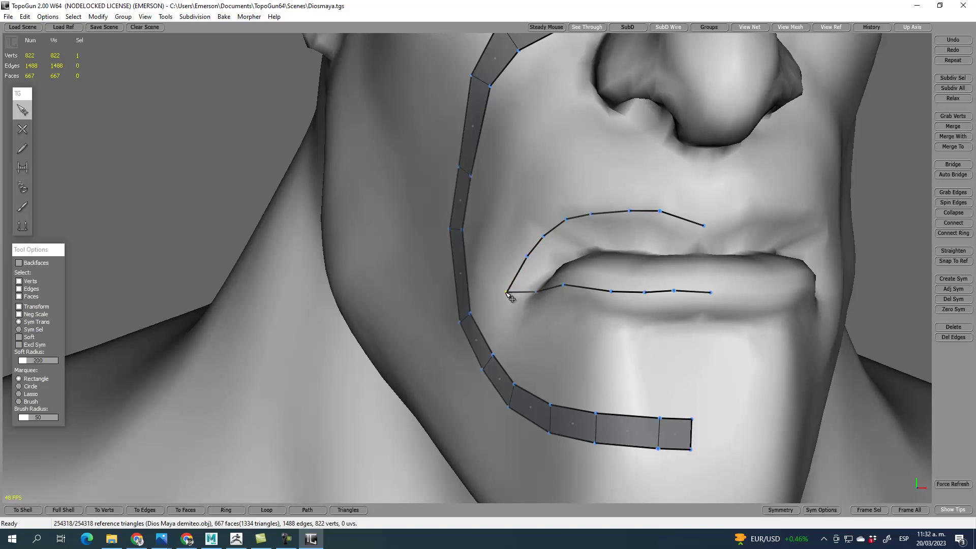
{"action": "left_click", "coordinate": [533, 294]}
{"action": "left_click", "coordinate": [603, 294]}
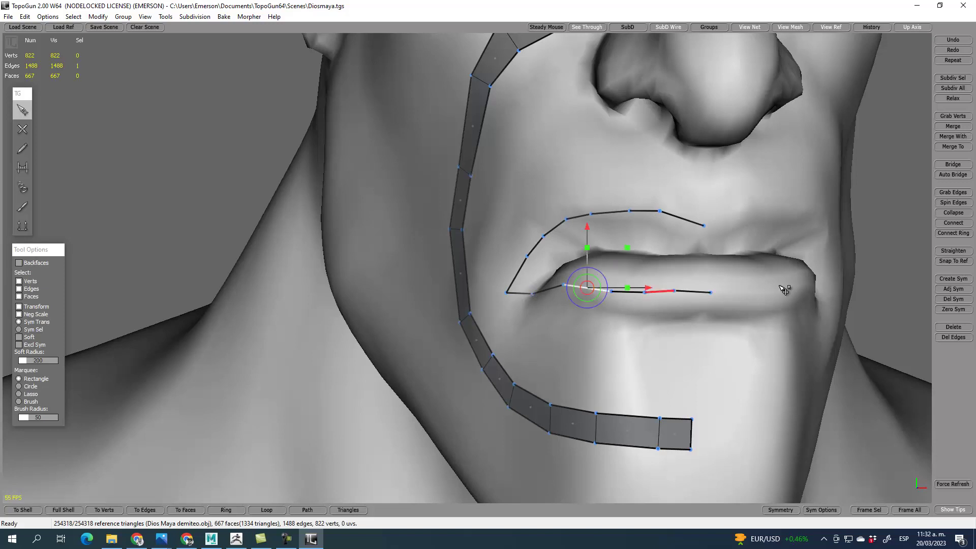
{"action": "left_click", "coordinate": [952, 213]}
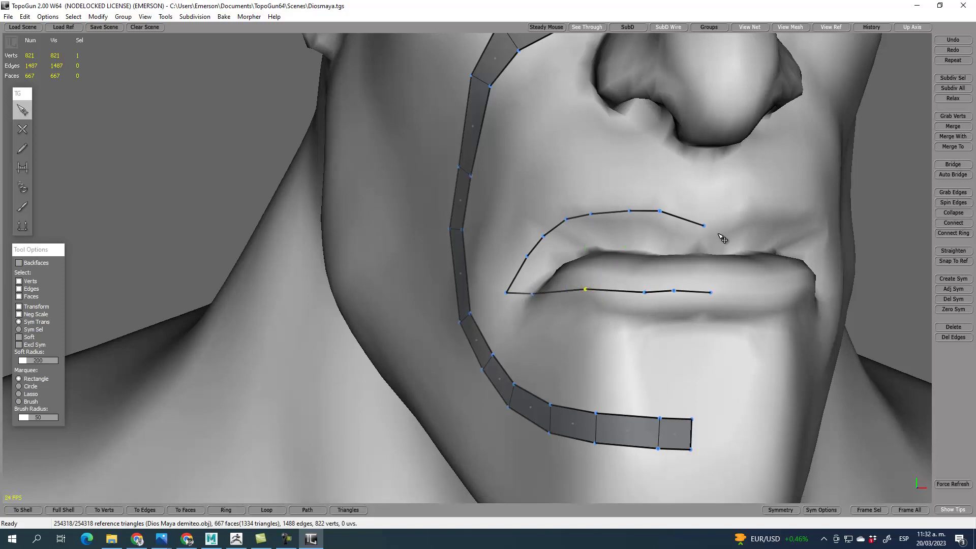
- Split the edges on both sides of the collapsed lower lip vertex with Connect and reposition the mouth line's vertices evenly
{"action": "left_click", "coordinate": [580, 295]}
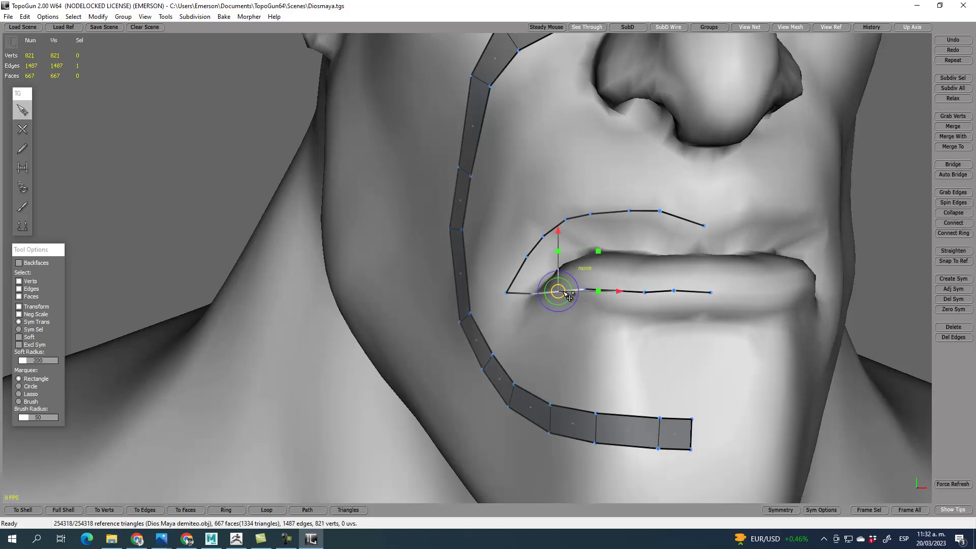
{"action": "left_click", "coordinate": [954, 223]}
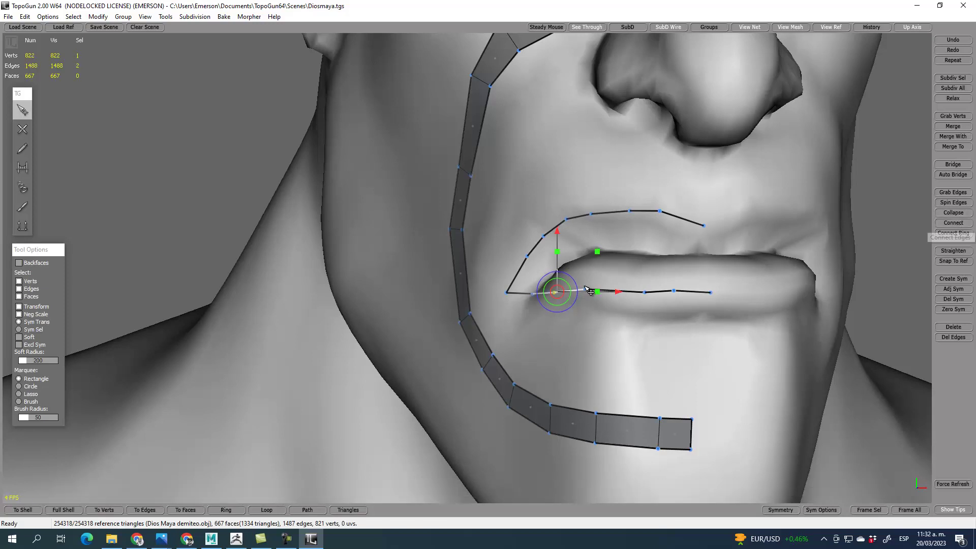
{"action": "left_click", "coordinate": [627, 290]}
{"action": "left_click", "coordinate": [954, 223]}
{"action": "middle_click_drag", "start_coordinate": [693, 329], "coordinate": [678, 333]}
{"action": "left_click", "coordinate": [550, 283]}
{"action": "left_click_drag", "start_coordinate": [516, 276], "coordinate": [433, 284]}
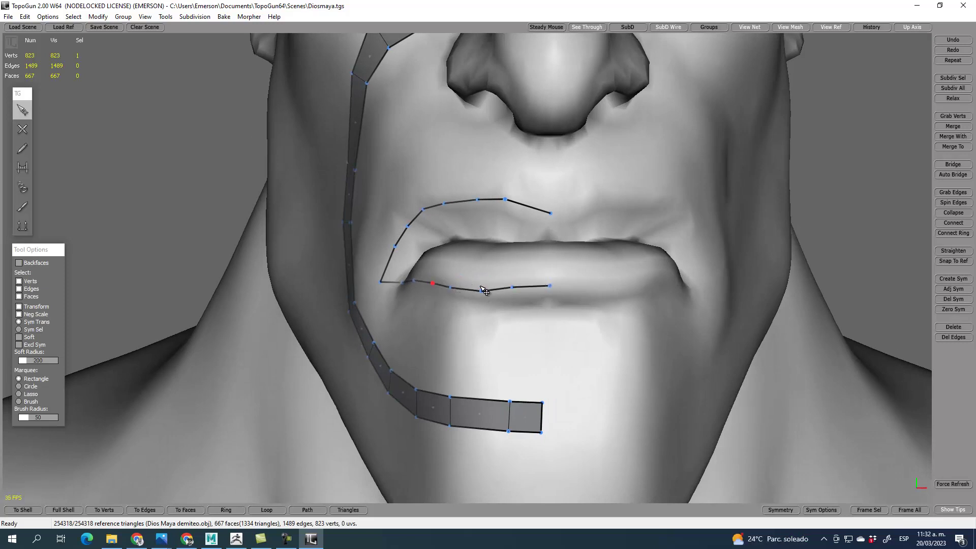
{"action": "left_click_drag", "start_coordinate": [505, 200], "coordinate": [512, 197]}
- Extrude the entire mouth line outward into a face strip and align its upper end vertices with the face's centre line
{"action": "double_click", "coordinate": [545, 214]}
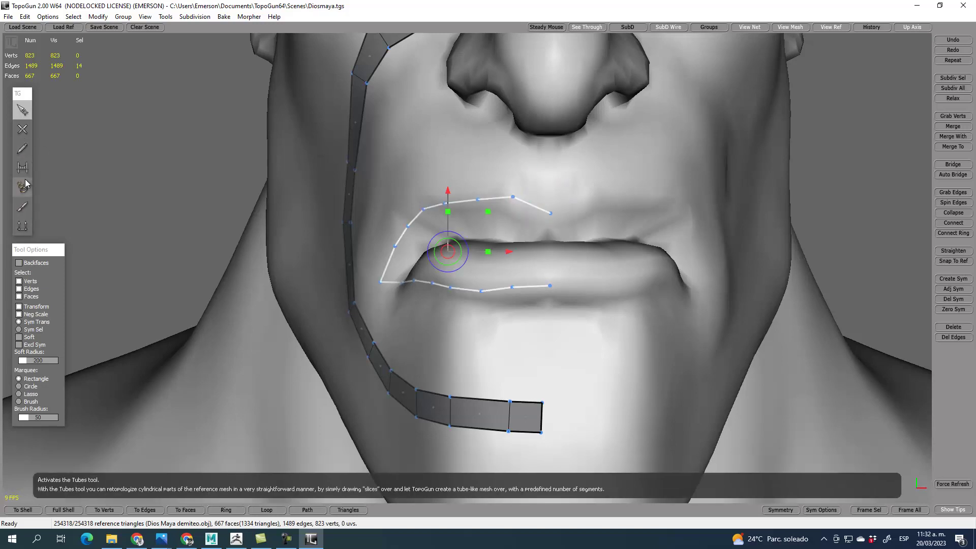
{"action": "left_click", "coordinate": [22, 225]}
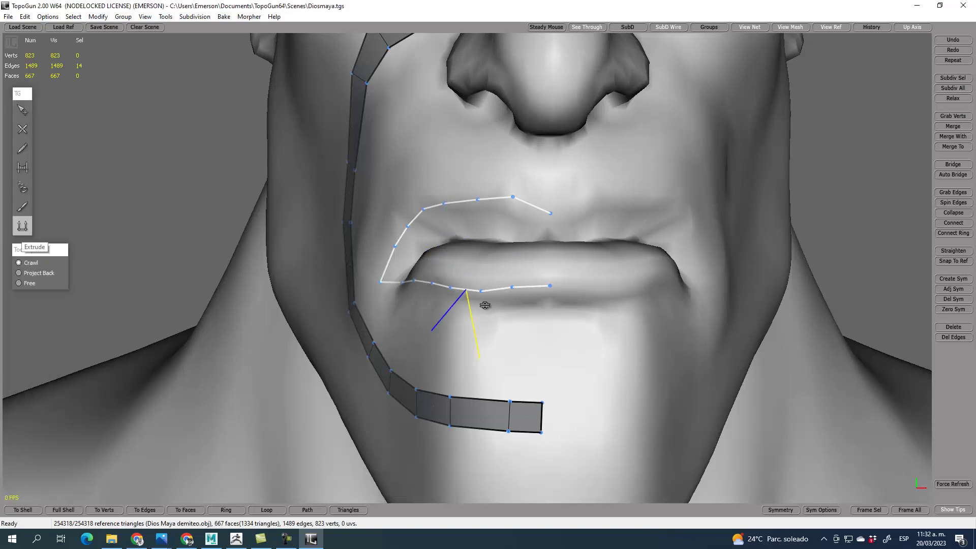
{"action": "left_click", "coordinate": [474, 319]}
{"action": "left_click_drag", "start_coordinate": [474, 320], "coordinate": [518, 307]}
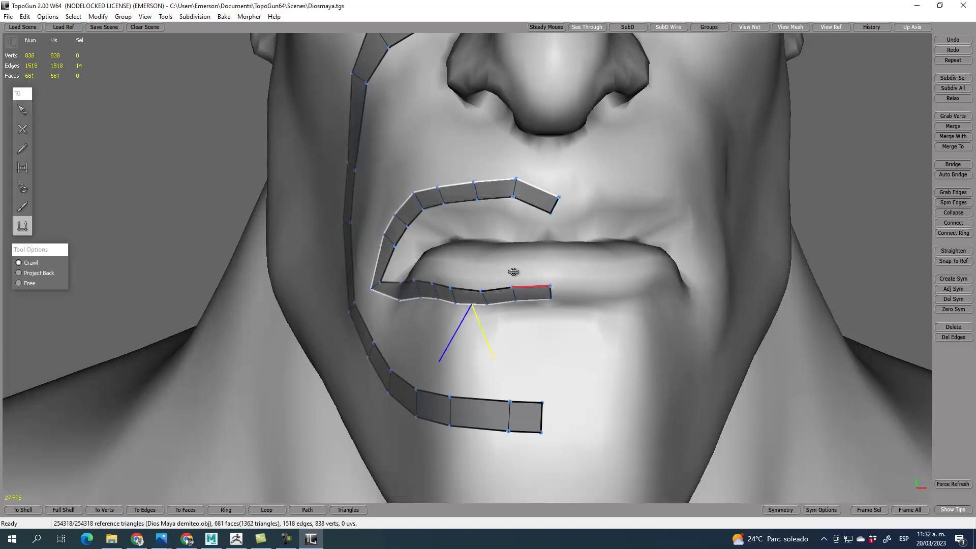
{"action": "left_click", "coordinate": [22, 110]}
{"action": "left_click_drag", "start_coordinate": [562, 203], "coordinate": [555, 222]}
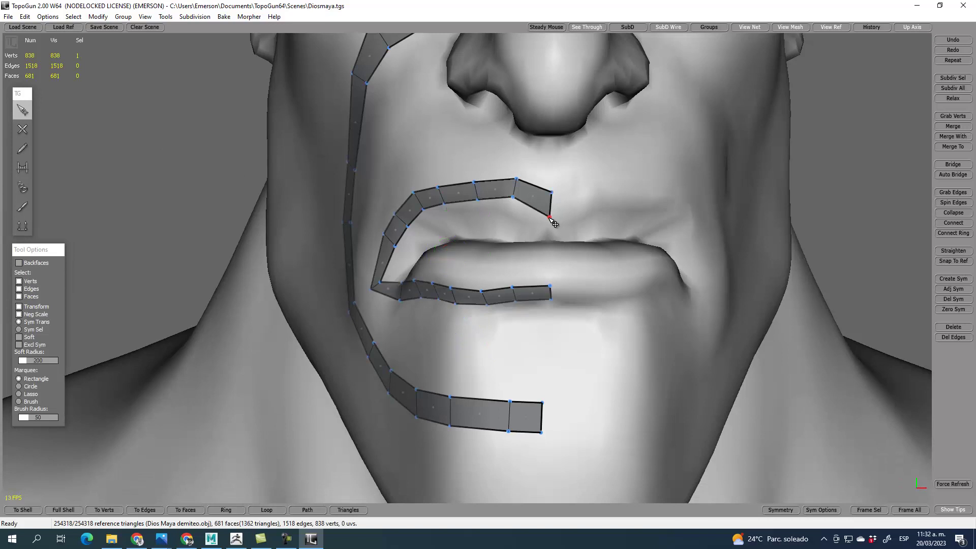
- Draw an edge line along the upper lip's upper border from the face's centre line toward the mouth corner
{"action": "key", "text": "2"}
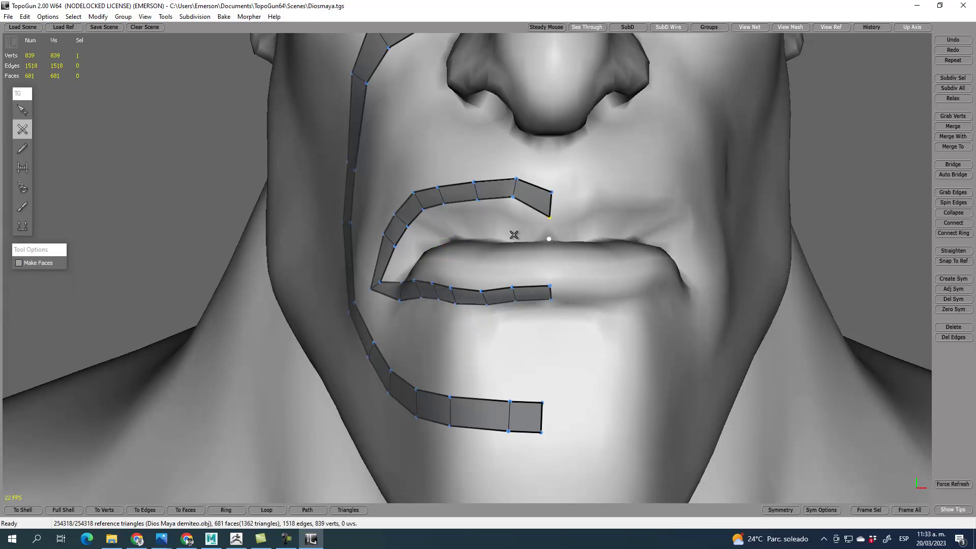
{"action": "left_click", "coordinate": [484, 238]}
{"action": "middle_click_drag", "start_coordinate": [450, 256], "coordinate": [477, 256]}
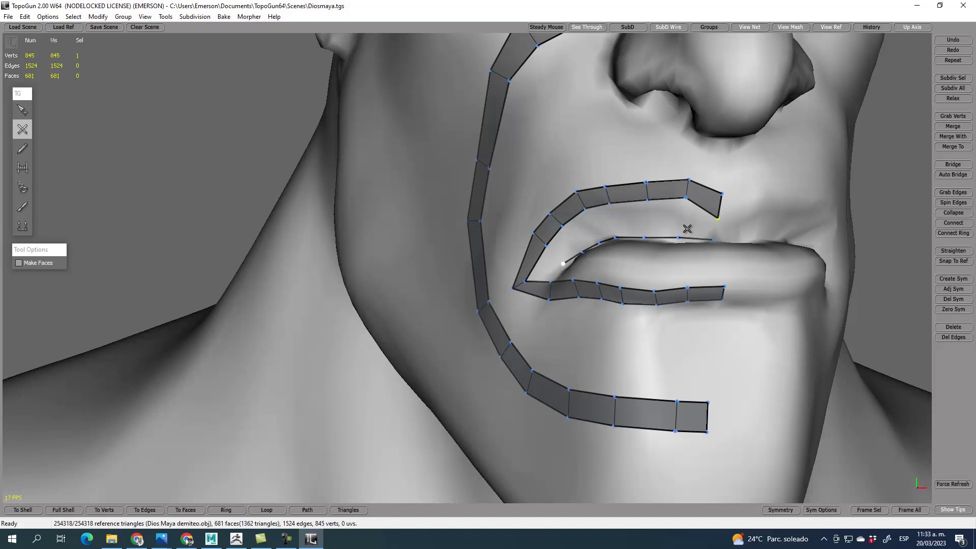
- Bridge the upper mouth strip to the new upper lip line, filling the gap with faces from the centre toward the corner
{"action": "key", "text": "q"}
{"action": "key", "text": "r"}
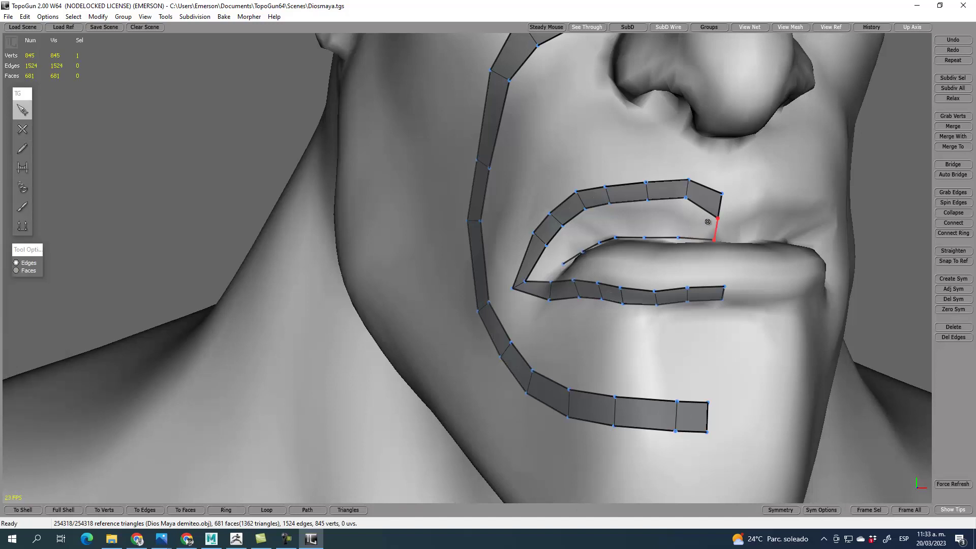
{"action": "left_click", "coordinate": [706, 223]}
{"action": "left_click", "coordinate": [683, 221]}
{"action": "left_click", "coordinate": [642, 222]}
{"action": "mouse_move", "coordinate": [640, 222]}
{"action": "left_mouse_down"}
{"action": "mouse_move", "coordinate": [580, 230]}
{"action": "mouse_move", "coordinate": [539, 272]}
{"action": "left_mouse_up"}
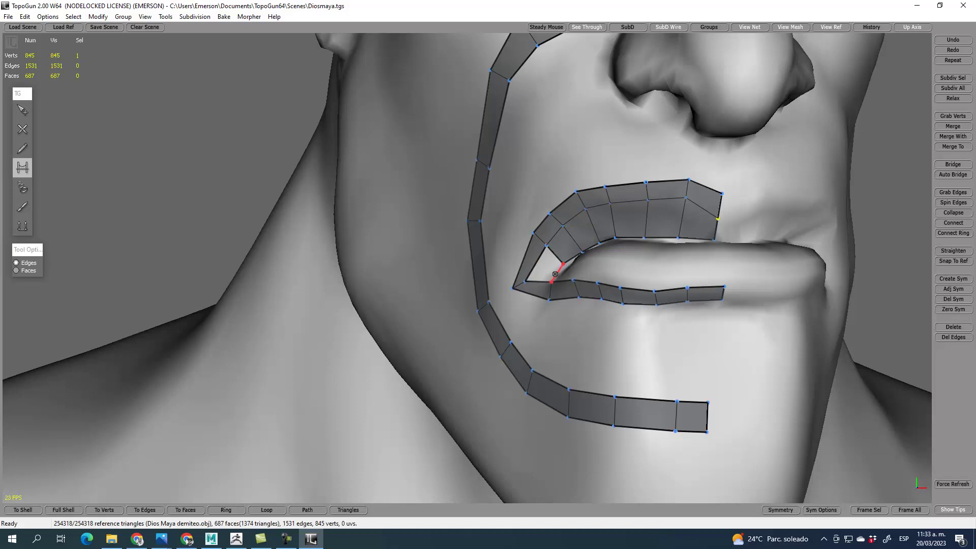
{"action": "key", "text": "q"}
- Place a single vertex inside the mouth corner and reposition the lower lip strip's vertices next to it
{"action": "left_click_drag", "start_coordinate": [565, 283], "coordinate": [601, 275], "text": "alt"}
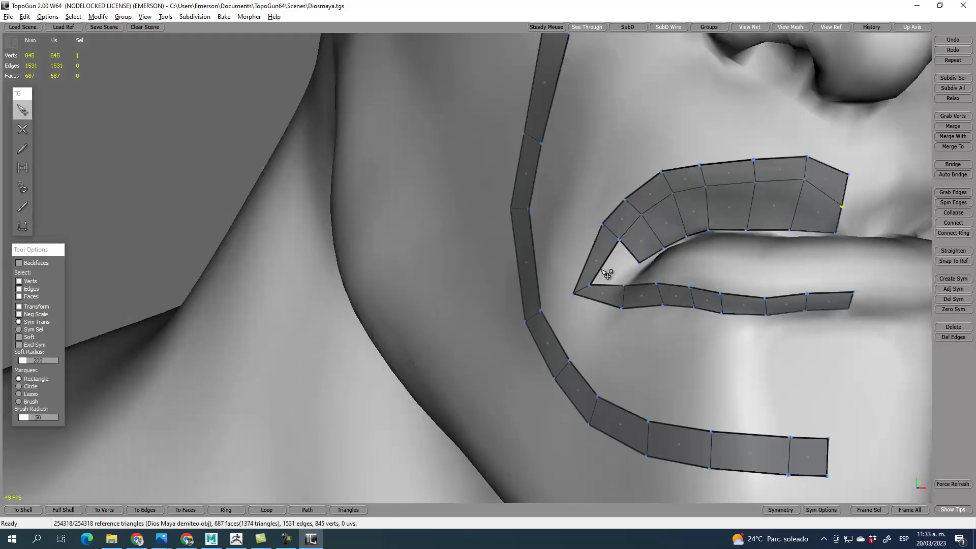
{"action": "scroll", "coordinate": [607, 277], "scroll_direction": "up", "scroll_amount": 4}
{"action": "key", "text": "w"}
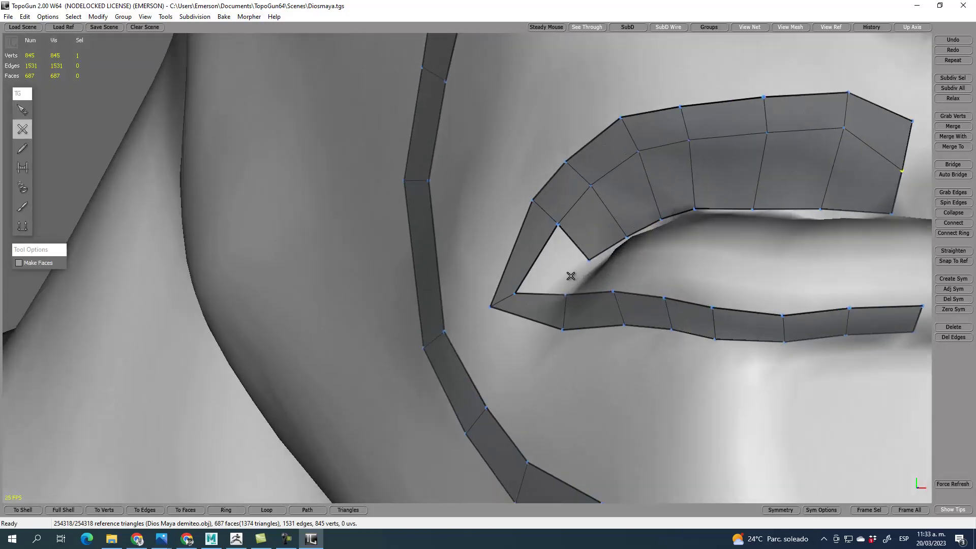
{"action": "key", "text": "q"}
{"action": "middle_click_drag", "start_coordinate": [609, 336], "coordinate": [694, 342]}
{"action": "right_click_drag", "start_coordinate": [539, 405], "coordinate": [560, 365], "text": "alt"}
{"action": "left_click_drag", "start_coordinate": [349, 300], "coordinate": [396, 289], "text": "alt"}
{"action": "middle_click_drag", "start_coordinate": [362, 263], "coordinate": [433, 266], "text": "alt"}
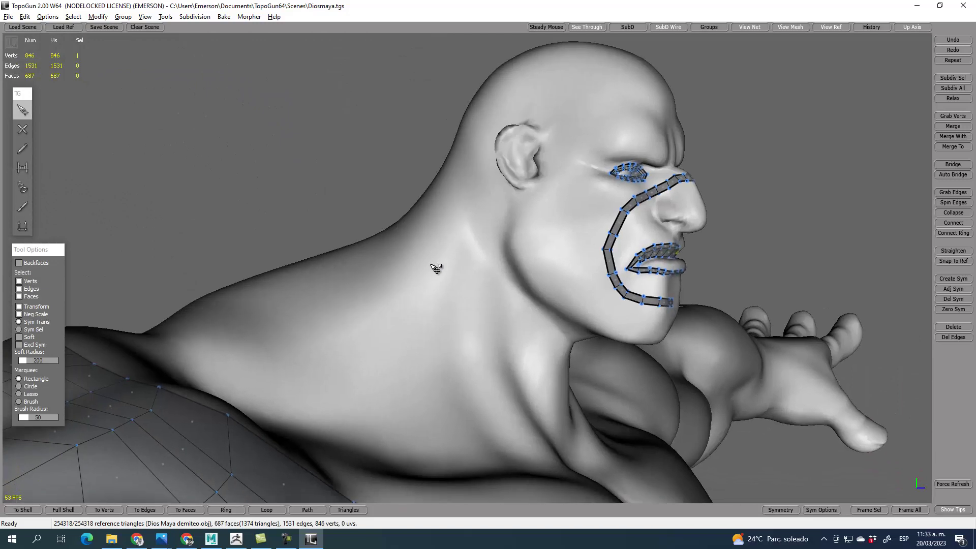
{"action": "right_click_drag", "start_coordinate": [509, 257], "coordinate": [624, 246], "text": "alt"}
{"action": "middle_click_drag", "start_coordinate": [675, 270], "coordinate": [571, 229], "text": "alt"}
{"action": "right_click_drag", "start_coordinate": [572, 229], "coordinate": [559, 226], "text": "alt"}
{"action": "middle_click_drag", "start_coordinate": [552, 224], "coordinate": [556, 229], "text": "alt"}
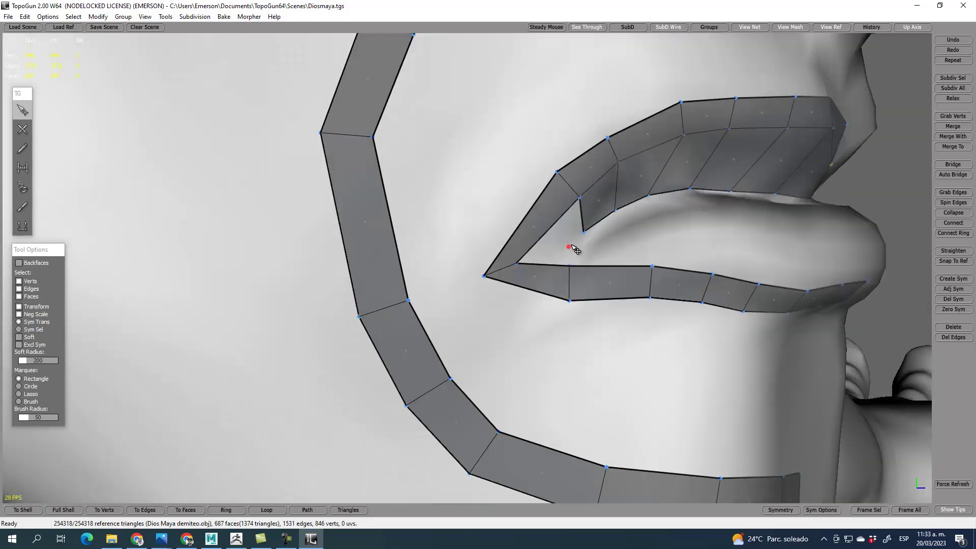
{"action": "left_click_drag", "start_coordinate": [570, 267], "coordinate": [587, 263]}
{"action": "left_click_drag", "start_coordinate": [571, 302], "coordinate": [563, 299]}
{"action": "left_click_drag", "start_coordinate": [587, 263], "coordinate": [584, 269]}
- Draw an edge line of four vertices along the lower lip's upper border, starting near the mouth corner
{"action": "key", "text": "w"}
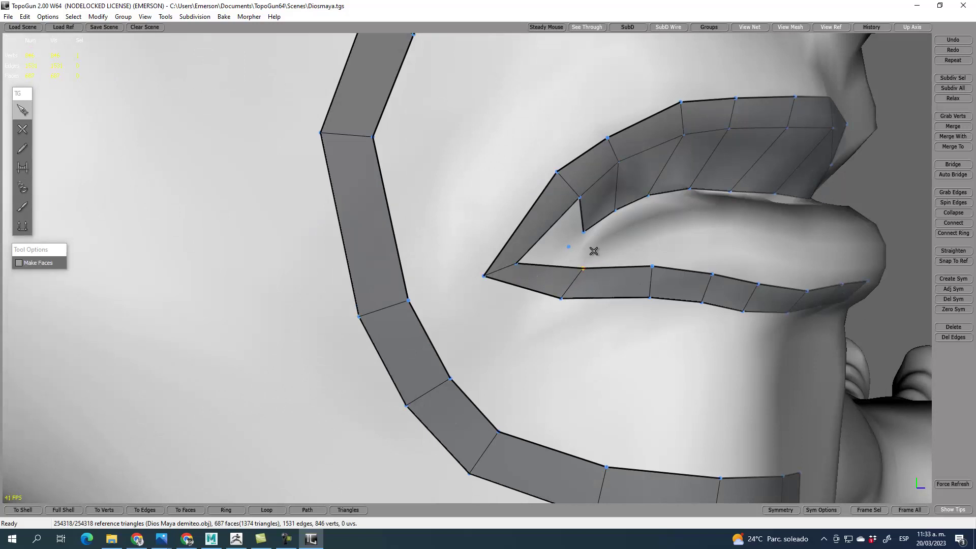
{"action": "left_click", "coordinate": [594, 252]}
{"action": "left_click", "coordinate": [660, 219]}
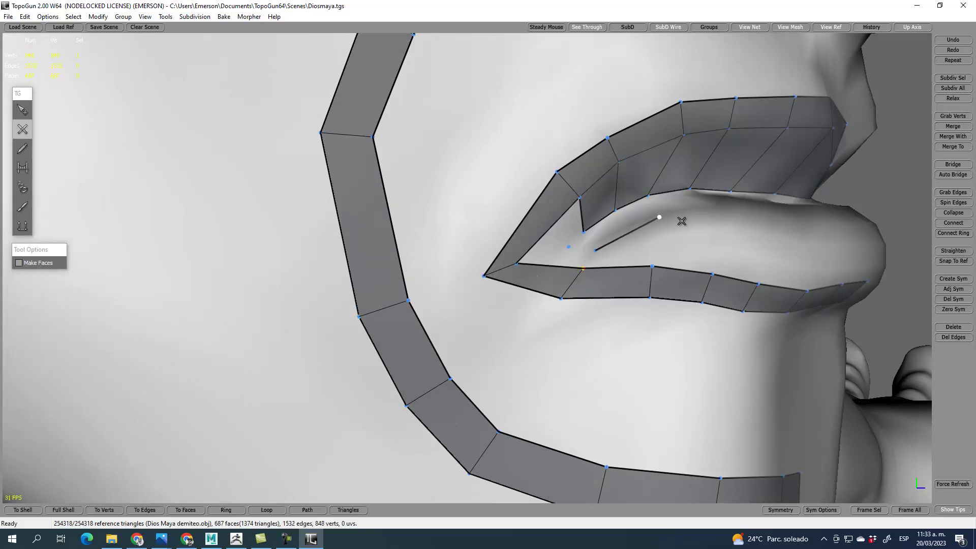
{"action": "left_click", "coordinate": [717, 208]}
{"action": "left_click", "coordinate": [774, 207]}
{"action": "key", "text": "q"}
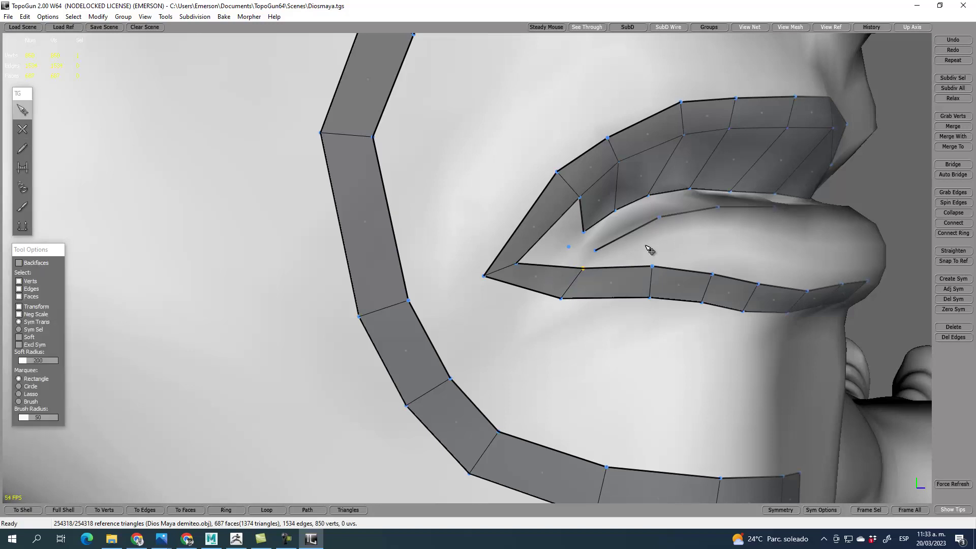
- Bridge faces around the mouth corner and between the lower lip line and the strip below it
{"action": "key", "text": "r"}
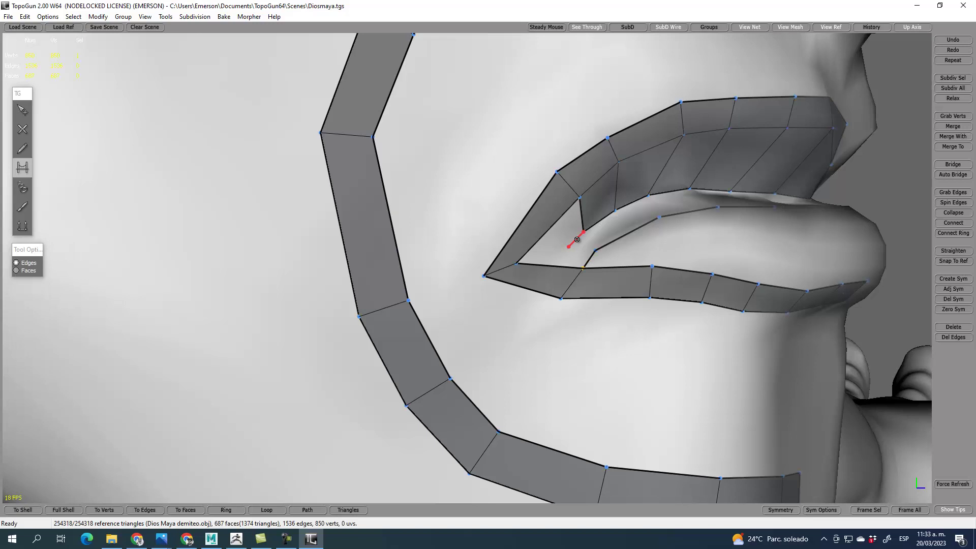
{"action": "left_click", "coordinate": [549, 255]}
{"action": "left_click", "coordinate": [583, 252]}
{"action": "mouse_move", "coordinate": [599, 250]}
{"action": "left_mouse_down"}
{"action": "mouse_move", "coordinate": [610, 236]}
{"action": "mouse_move", "coordinate": [666, 220]}
{"action": "mouse_move", "coordinate": [767, 231]}
{"action": "mouse_move", "coordinate": [802, 262]}
{"action": "mouse_move", "coordinate": [742, 258]}
{"action": "left_mouse_up"}
{"action": "key", "text": "ctrl+z"}
{"action": "left_click", "coordinate": [781, 228]}
{"action": "key", "text": "q"}
- Move the end vertex of the lower lip faces along the lip border to line up with the strip edge below
{"action": "left_click_drag", "start_coordinate": [495, 258], "coordinate": [454, 263], "text": "alt"}
{"action": "scroll", "coordinate": [508, 257], "scroll_direction": "down", "scroll_amount": 10}
{"action": "scroll", "coordinate": [415, 261], "scroll_direction": "up", "scroll_amount": 10}
{"action": "key", "text": "f"}
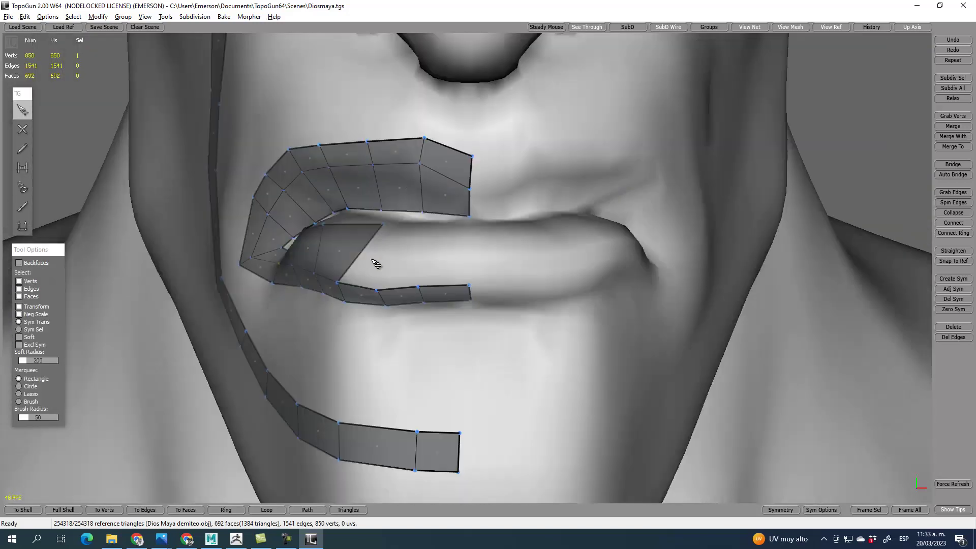
{"action": "scroll", "coordinate": [364, 302], "scroll_direction": "down", "scroll_amount": 3}
{"action": "left_click_drag", "start_coordinate": [365, 302], "coordinate": [379, 303], "text": "alt"}
{"action": "left_click_drag", "start_coordinate": [447, 239], "coordinate": [418, 240]}
- Extend the lower lip line to the face's centre line and bridge it to the strip below with three faces
{"action": "key", "text": "w"}
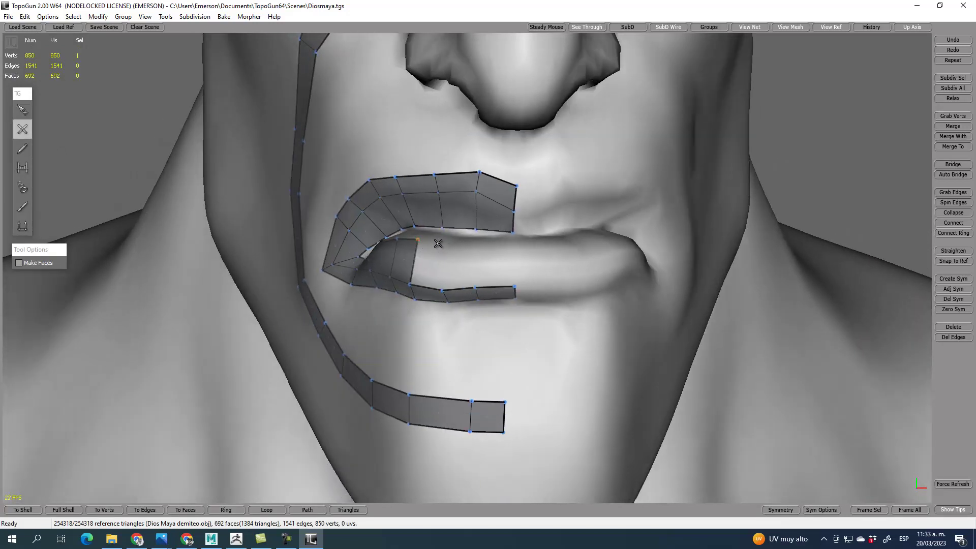
{"action": "left_click", "coordinate": [515, 242]}
{"action": "key", "text": "q"}
{"action": "key", "text": "b"}
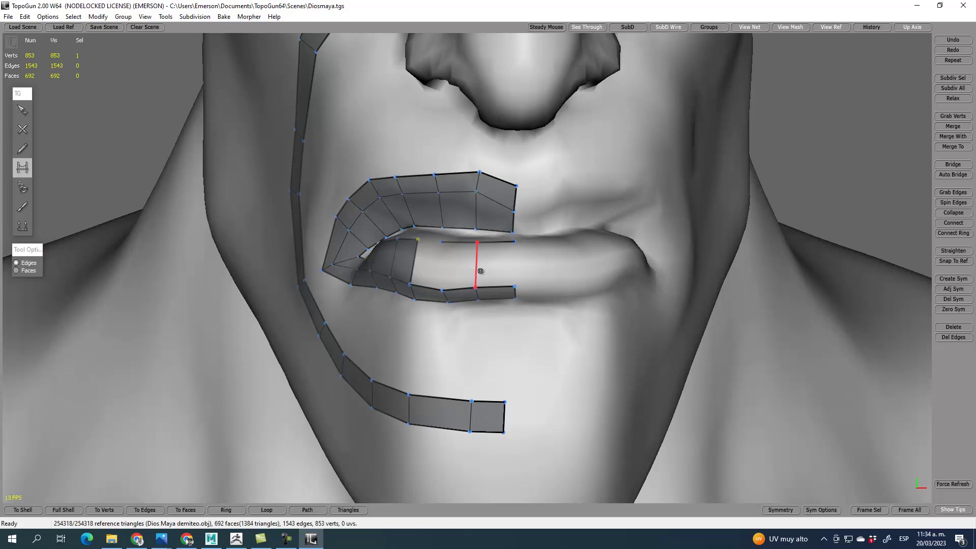
{"action": "left_click", "coordinate": [478, 262]}
{"action": "mouse_move", "coordinate": [430, 260]}
{"action": "left_mouse_down"}
{"action": "mouse_move", "coordinate": [430, 286]}
{"action": "mouse_move", "coordinate": [603, 283]}
{"action": "left_mouse_up"}
{"action": "key", "text": "q"}
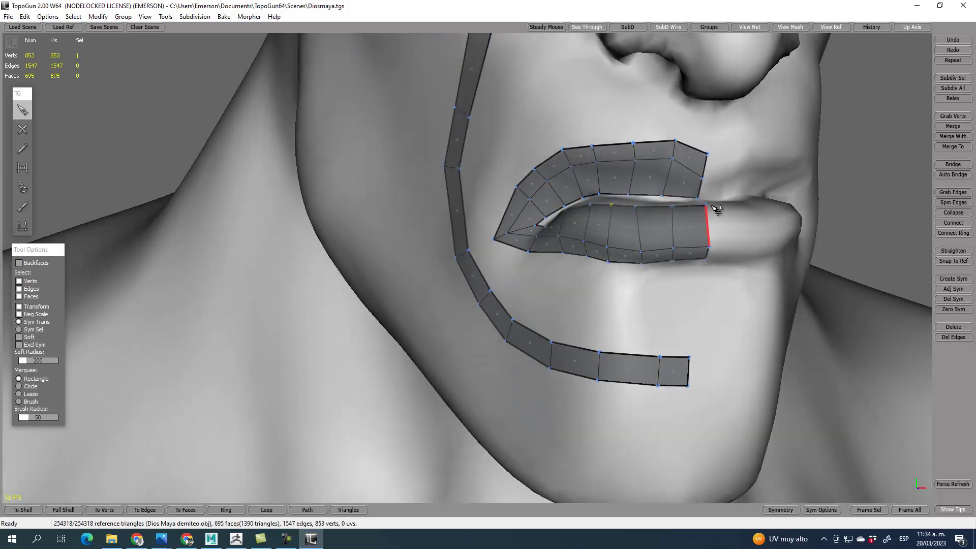
- Insert an edge loop through the inner ring of lip faces with Connect and adjust the upper lip vertices
{"action": "left_click", "coordinate": [708, 224]}
{"action": "left_click", "coordinate": [955, 223]}
{"action": "left_click", "coordinate": [743, 217]}
{"action": "left_click_drag", "start_coordinate": [672, 159], "coordinate": [671, 163]}
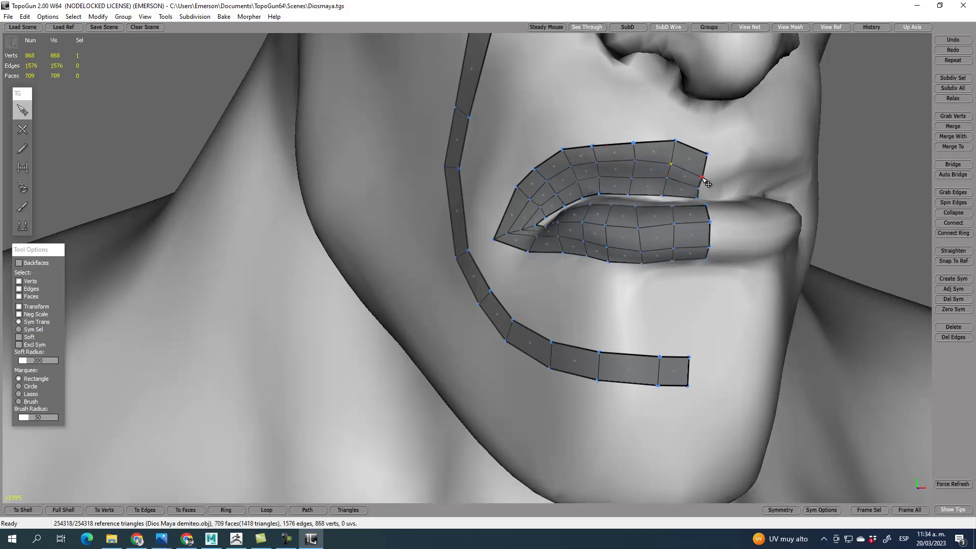
{"action": "mouse_move", "coordinate": [782, 224]}
{"action": "middle_mouse_down"}
{"action": "mouse_move", "coordinate": [666, 278]}
{"action": "mouse_move", "coordinate": [770, 225]}
{"action": "mouse_move", "coordinate": [700, 220]}
{"action": "mouse_move", "coordinate": [788, 212]}
{"action": "middle_mouse_up"}
{"action": "left_click_drag", "start_coordinate": [784, 208], "coordinate": [776, 208], "text": "alt"}
{"action": "left_click_drag", "start_coordinate": [511, 183], "coordinate": [515, 177]}
- Draw an edge line across the forehead above the brow, from the centre toward the temple
{"action": "left_click", "coordinate": [628, 222]}
{"action": "left_click_drag", "start_coordinate": [578, 219], "coordinate": [534, 229], "text": "alt"}
{"action": "scroll", "coordinate": [534, 229], "scroll_direction": "down", "scroll_amount": 5}
{"action": "scroll", "coordinate": [533, 225], "scroll_direction": "down", "scroll_amount": 3}
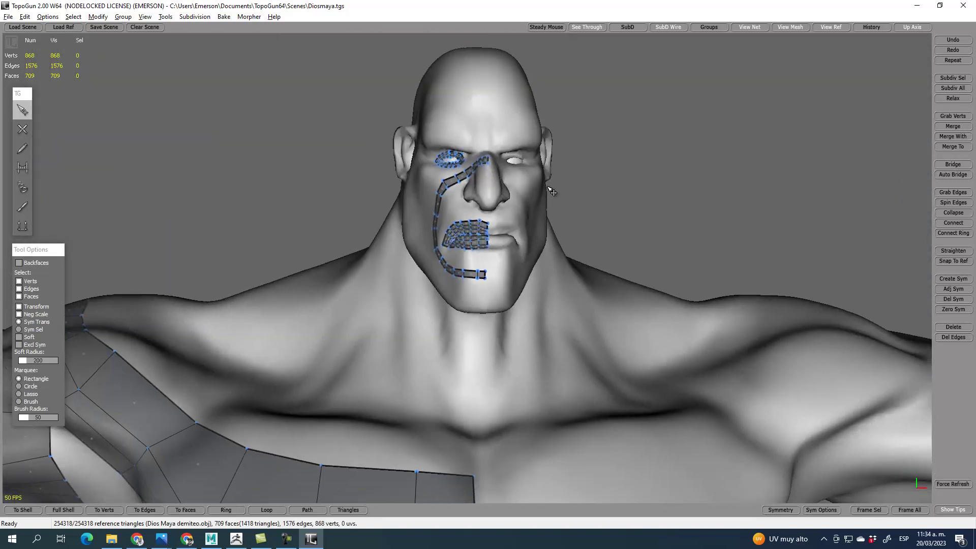
{"action": "middle_click_drag", "start_coordinate": [481, 106], "coordinate": [558, 183], "text": "alt"}
{"action": "middle_click_drag", "start_coordinate": [577, 221], "coordinate": [713, 222]}
{"action": "scroll", "coordinate": [671, 209], "scroll_direction": "up", "scroll_amount": 5}
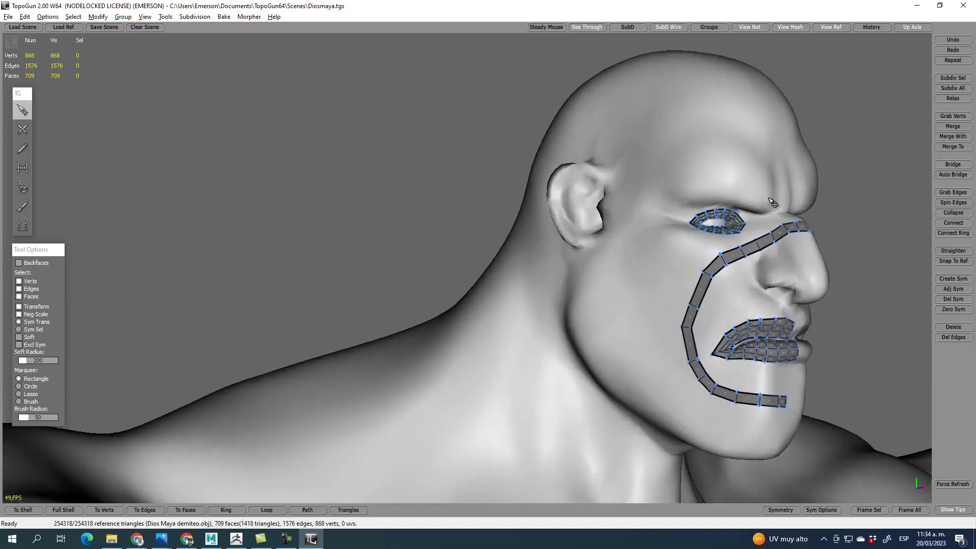
{"action": "middle_click_drag", "start_coordinate": [768, 198], "coordinate": [737, 203], "text": "alt"}
{"action": "middle_click_drag", "start_coordinate": [551, 207], "coordinate": [510, 217]}
{"action": "key", "text": "w"}
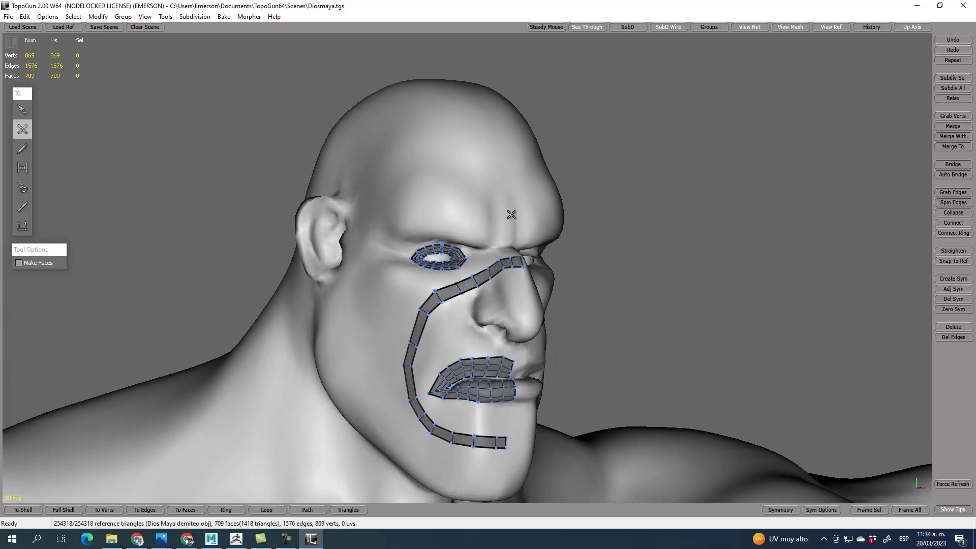
{"action": "left_click", "coordinate": [468, 200]}
{"action": "left_click", "coordinate": [418, 198]}
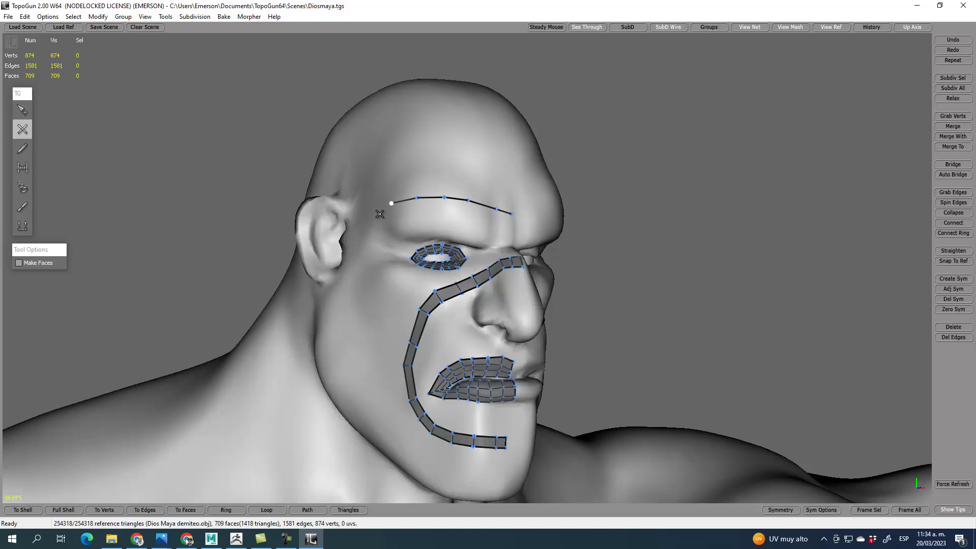
- Continue the forehead line down the side of the face and along the jaw to the centre of the chin
{"action": "left_click", "coordinate": [356, 311]}
{"action": "left_click", "coordinate": [360, 339]}
{"action": "left_click", "coordinate": [371, 375]}
{"action": "left_click", "coordinate": [381, 401]}
{"action": "left_click", "coordinate": [396, 428]}
{"action": "left_click", "coordinate": [439, 466]}
{"action": "left_click", "coordinate": [462, 477]}
{"action": "right_click_drag", "start_coordinate": [529, 484], "coordinate": [373, 442]}
{"action": "key", "text": "q"}
- Reposition the face outline's vertices over the brow and temple and split one of its edges with Connect
{"action": "left_click_drag", "start_coordinate": [405, 284], "coordinate": [375, 269], "text": "alt"}
{"action": "left_click", "coordinate": [364, 301]}
{"action": "left_click_drag", "start_coordinate": [364, 310], "coordinate": [431, 317]}
{"action": "left_click_drag", "start_coordinate": [451, 278], "coordinate": [503, 264]}
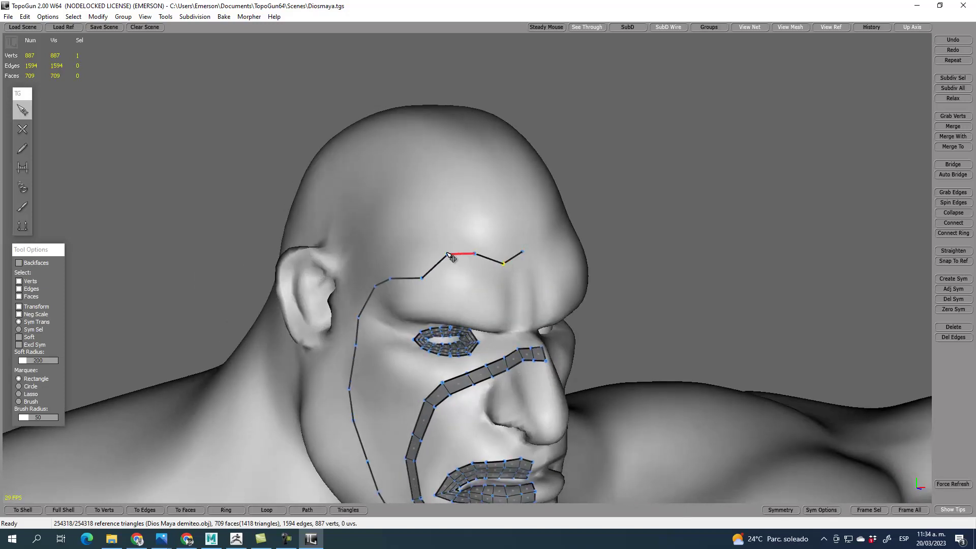
{"action": "left_click_drag", "start_coordinate": [421, 280], "coordinate": [438, 306]}
{"action": "right_click_drag", "start_coordinate": [441, 309], "coordinate": [447, 285]}
{"action": "left_click", "coordinate": [434, 306]}
{"action": "left_click_drag", "start_coordinate": [434, 305], "coordinate": [427, 351]}
{"action": "left_click", "coordinate": [958, 224]}
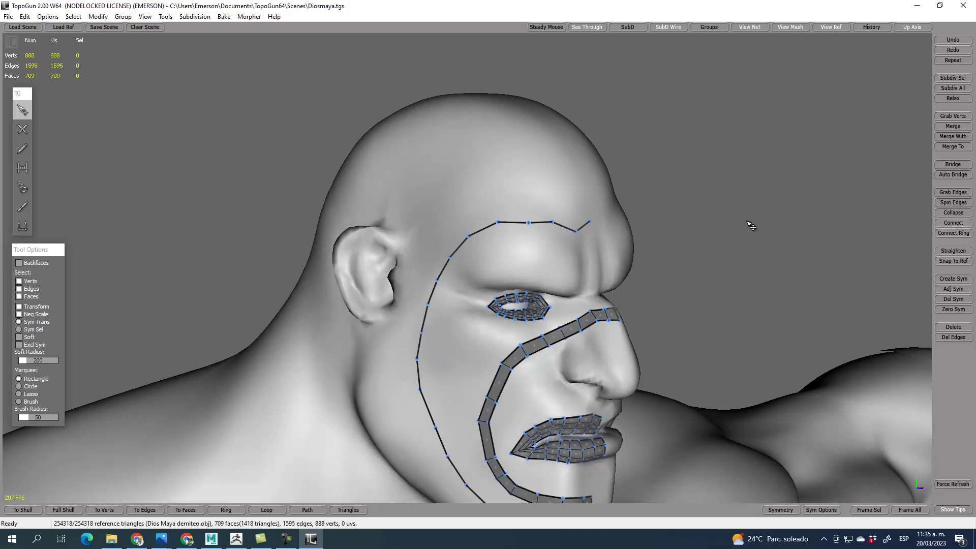
- Even out the spacing of the face outline's vertices across the forehead and temple
{"action": "left_click_drag", "start_coordinate": [718, 247], "coordinate": [622, 265], "text": "alt"}
{"action": "right_click_drag", "start_coordinate": [625, 268], "coordinate": [359, 235]}
{"action": "left_click_drag", "start_coordinate": [367, 244], "coordinate": [366, 258]}
{"action": "left_click_drag", "start_coordinate": [393, 290], "coordinate": [382, 259], "text": "alt"}
{"action": "left_click_drag", "start_coordinate": [314, 217], "coordinate": [318, 223]}
- Select the entire face outline from forehead to chin and extrude it into a strip of faces
{"action": "right_click_drag", "start_coordinate": [322, 228], "coordinate": [416, 398]}
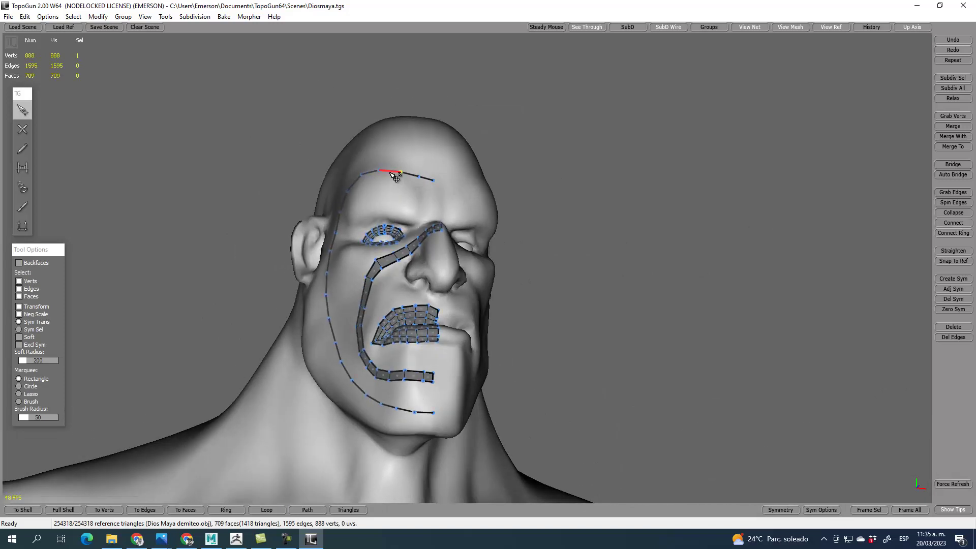
{"action": "double_click", "coordinate": [380, 408]}
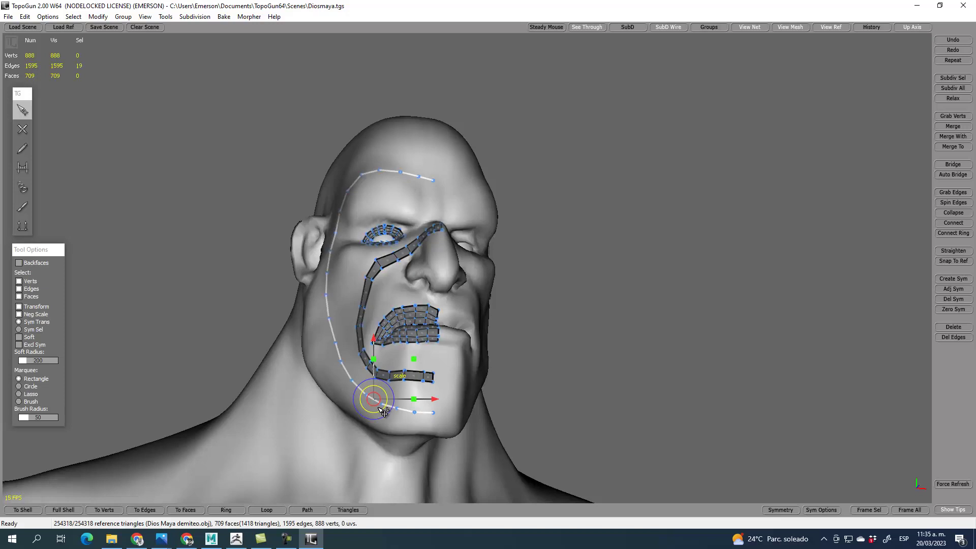
{"action": "left_click", "coordinate": [23, 225]}
{"action": "right_click_drag", "start_coordinate": [310, 280], "coordinate": [420, 339]}
{"action": "left_click_drag", "start_coordinate": [428, 278], "coordinate": [415, 277]}
{"action": "left_click", "coordinate": [23, 110]}
- Move the upper vertices of the outline strip's chin faces slightly upward
{"action": "right_click_drag", "start_coordinate": [814, 244], "coordinate": [538, 332]}
{"action": "scroll", "coordinate": [538, 332], "scroll_direction": "up", "scroll_amount": 6}
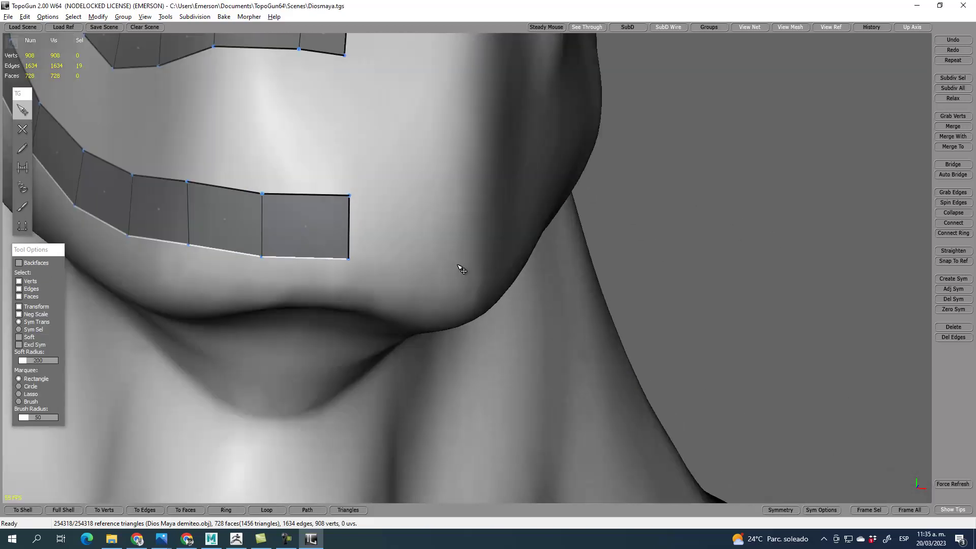
{"action": "left_click", "coordinate": [351, 192]}
{"action": "left_click_drag", "start_coordinate": [354, 195], "coordinate": [356, 181]}
{"action": "left_click_drag", "start_coordinate": [261, 202], "coordinate": [261, 183]}
{"action": "left_click_drag", "start_coordinate": [188, 178], "coordinate": [187, 170]}
- Draw an edge line around the base of the ear, close it with Bridge and adjust its top vertex
{"action": "left_click_drag", "start_coordinate": [241, 129], "coordinate": [484, 188], "text": "alt"}
{"action": "scroll", "coordinate": [337, 186], "scroll_direction": "down", "scroll_amount": 6}
{"action": "right_click_drag", "start_coordinate": [484, 187], "coordinate": [526, 249], "text": "alt"}
{"action": "left_click_drag", "start_coordinate": [547, 296], "coordinate": [564, 283], "text": "alt"}
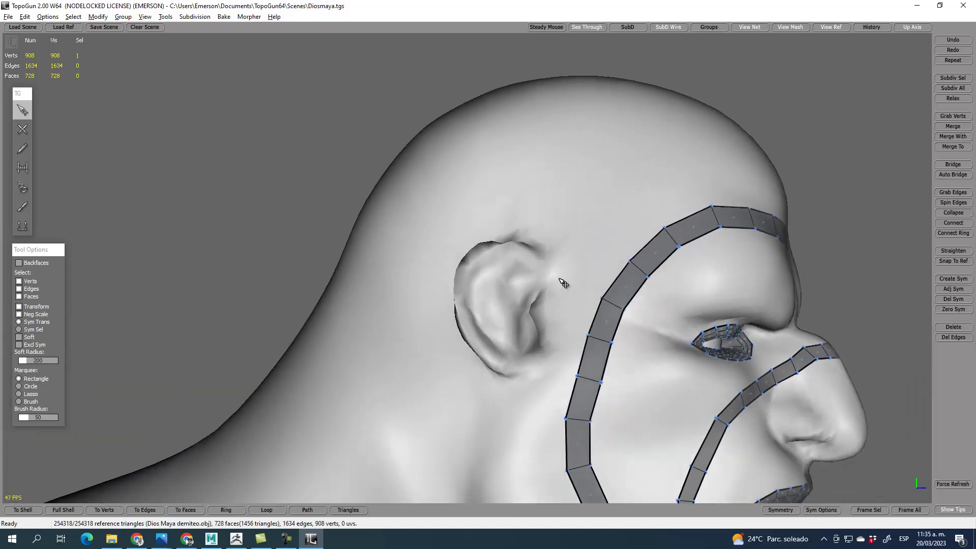
{"action": "key", "text": "w"}
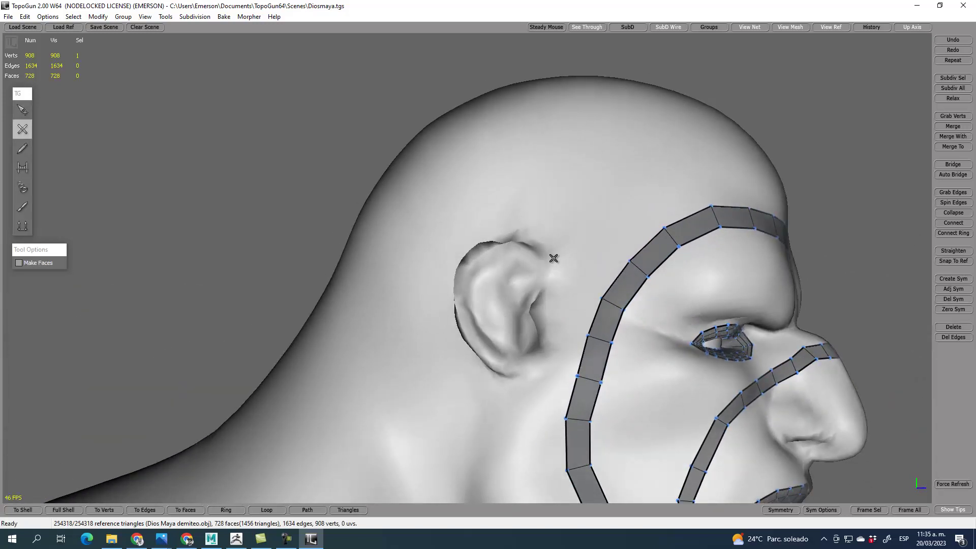
{"action": "left_click", "coordinate": [555, 329]}
{"action": "left_click", "coordinate": [550, 364]}
{"action": "middle_click_drag", "start_coordinate": [462, 382], "coordinate": [589, 390]}
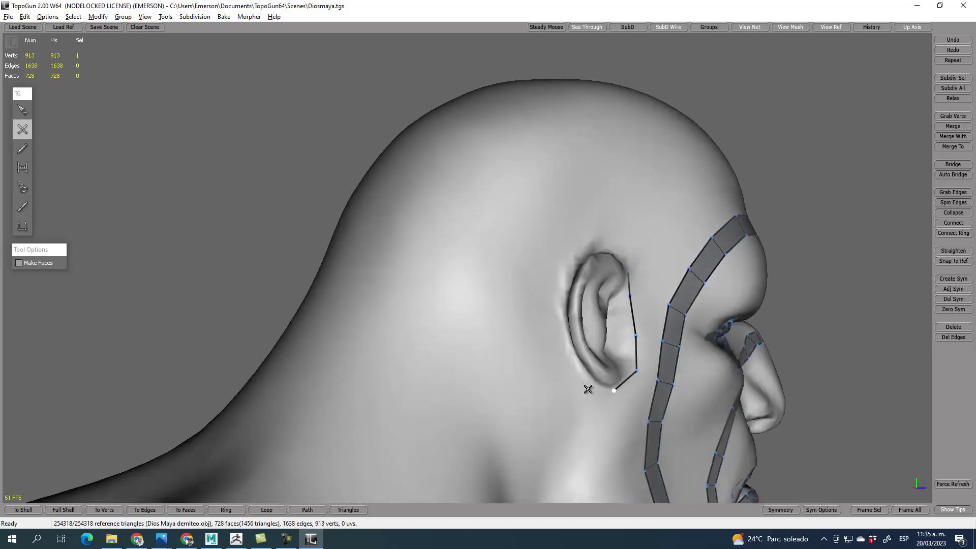
{"action": "left_click", "coordinate": [572, 353]}
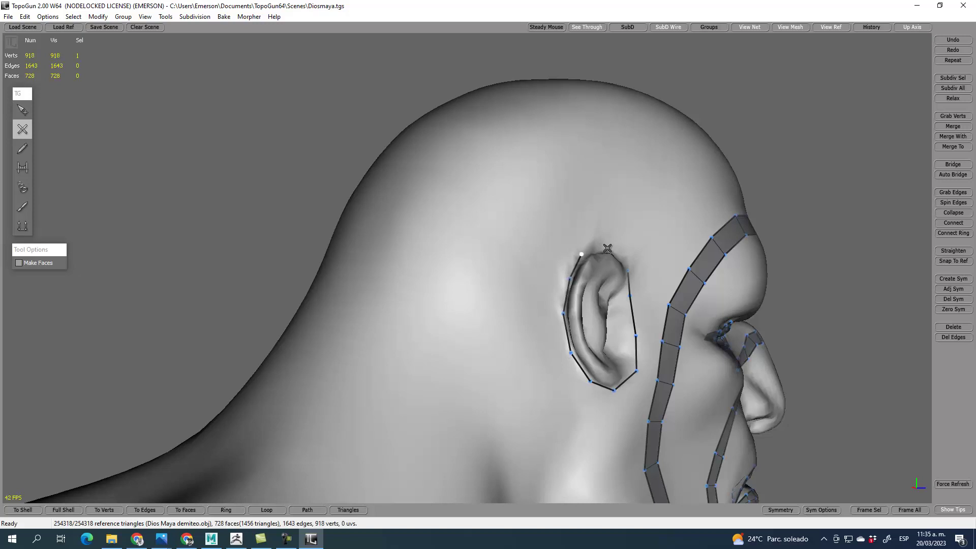
{"action": "key", "text": "q"}
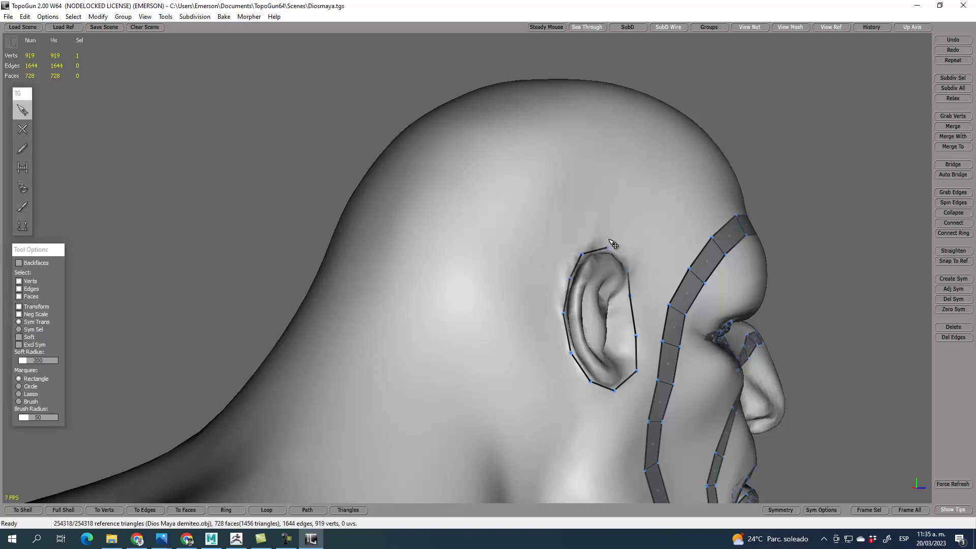
{"action": "key", "text": "r"}
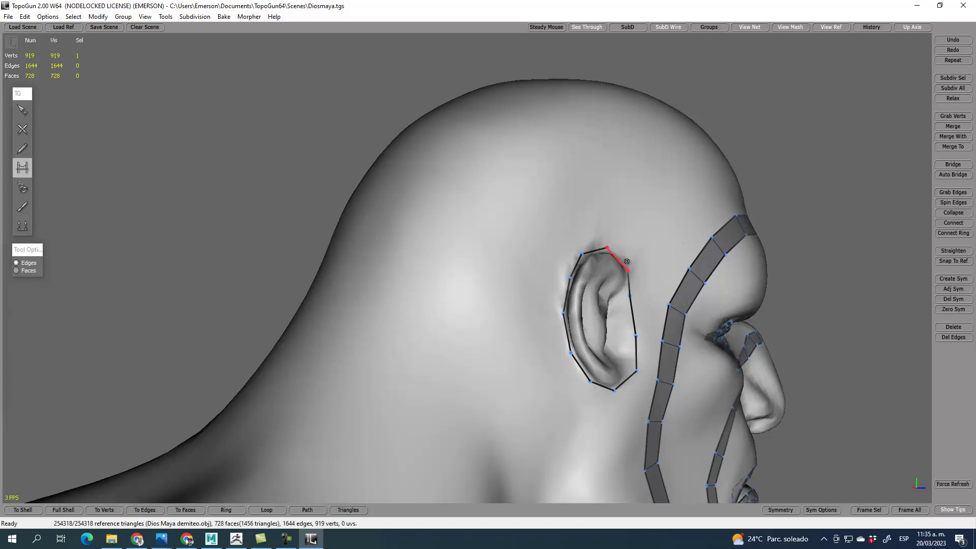
{"action": "key", "text": "q"}
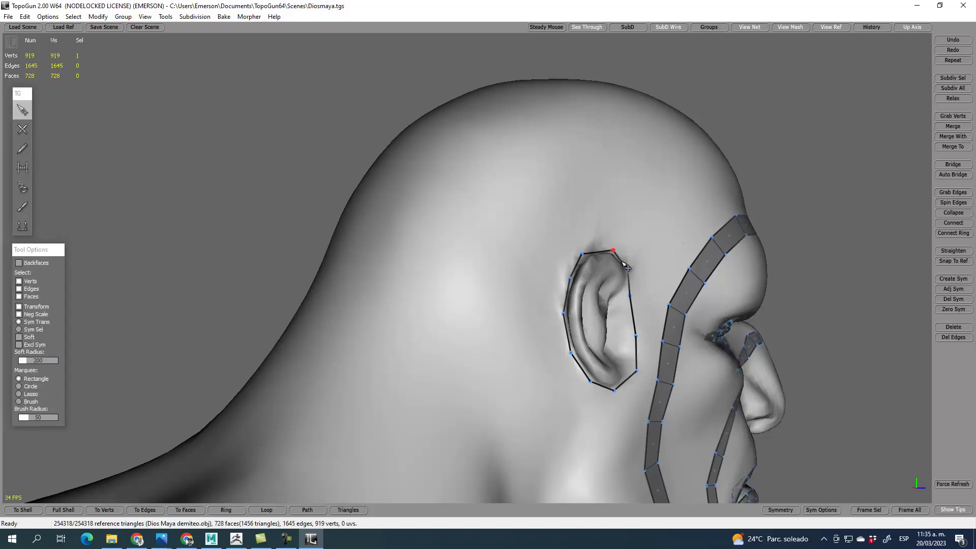
- Select the whole edge loop around the ear and extrude it inward into a strip of faces with the Crawl option
{"action": "double_click", "coordinate": [635, 301]}
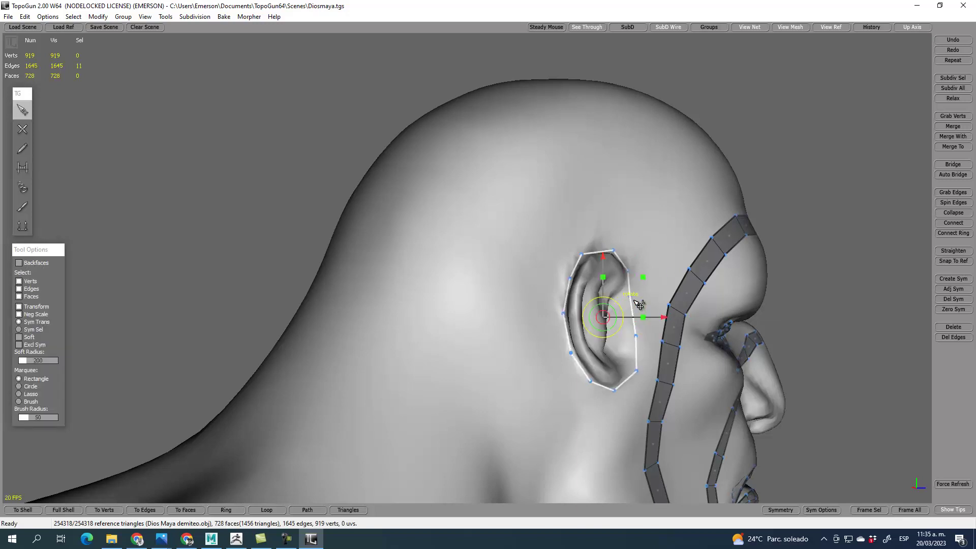
{"action": "left_click", "coordinate": [22, 233]}
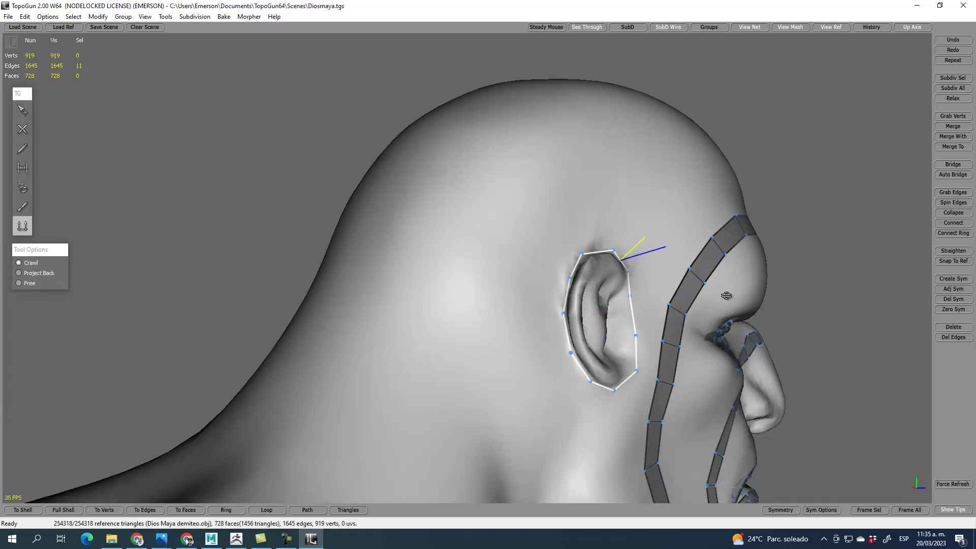
{"action": "left_click", "coordinate": [646, 235]}
{"action": "left_click_drag", "start_coordinate": [645, 235], "coordinate": [648, 235]}
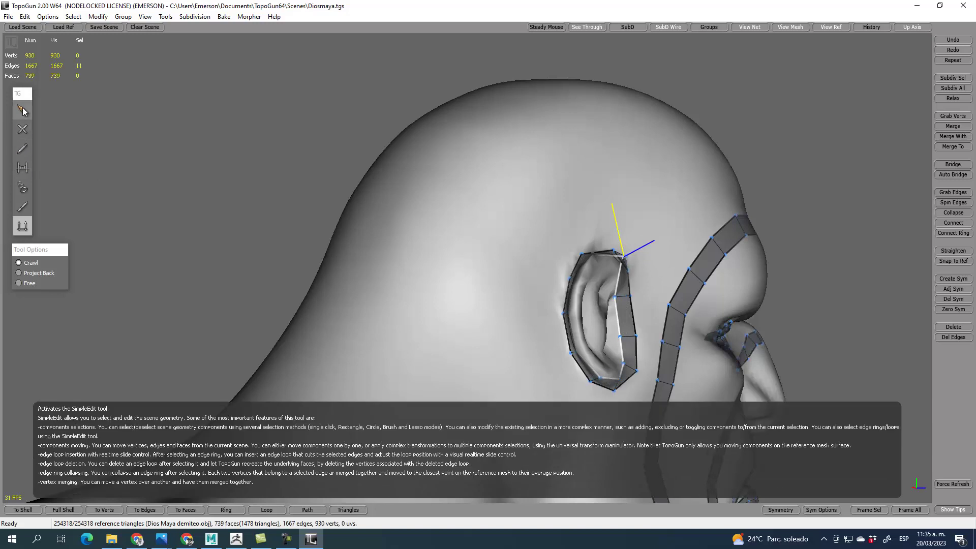
{"action": "left_click", "coordinate": [25, 111]}
{"action": "left_click", "coordinate": [669, 208]}
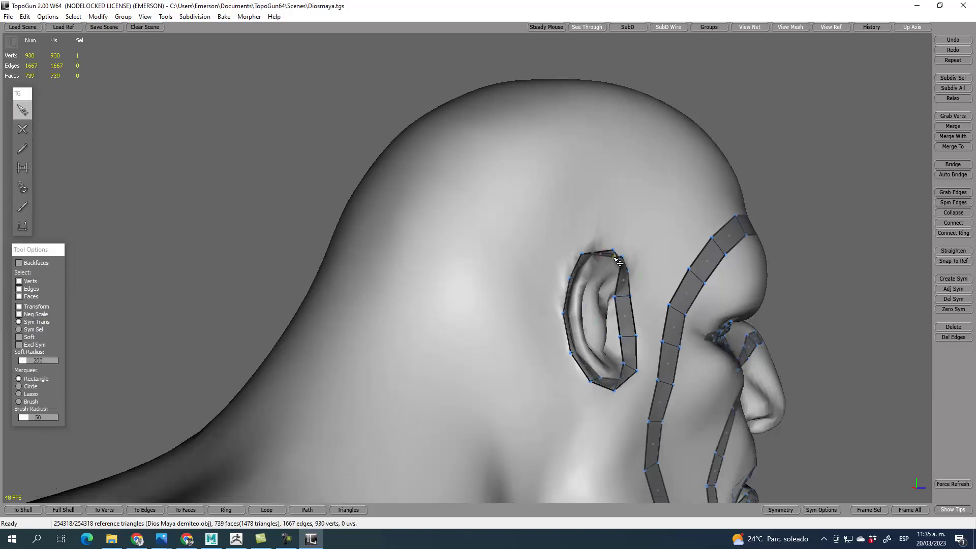
{"action": "left_click_drag", "start_coordinate": [620, 264], "coordinate": [524, 258], "text": "alt"}
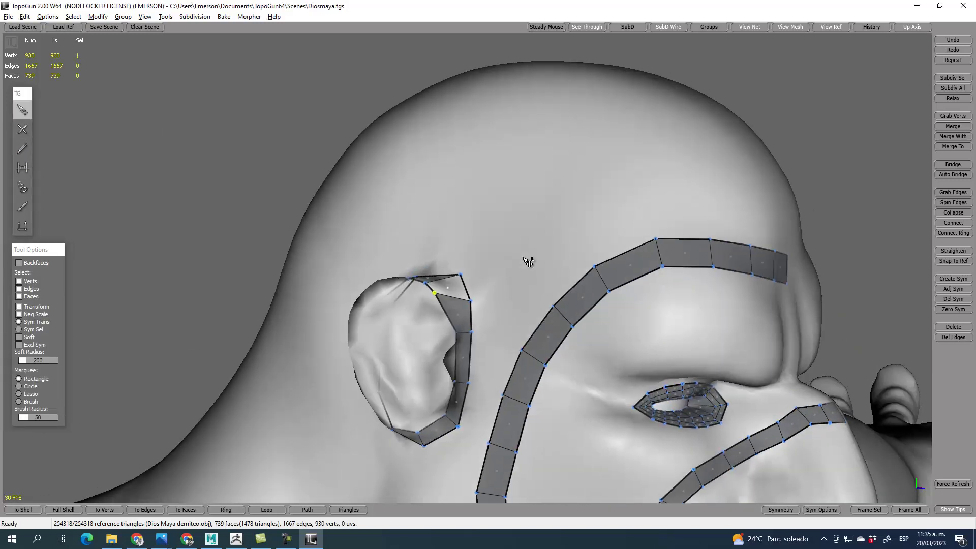
{"action": "left_click_drag", "start_coordinate": [487, 292], "coordinate": [451, 291], "text": "alt"}
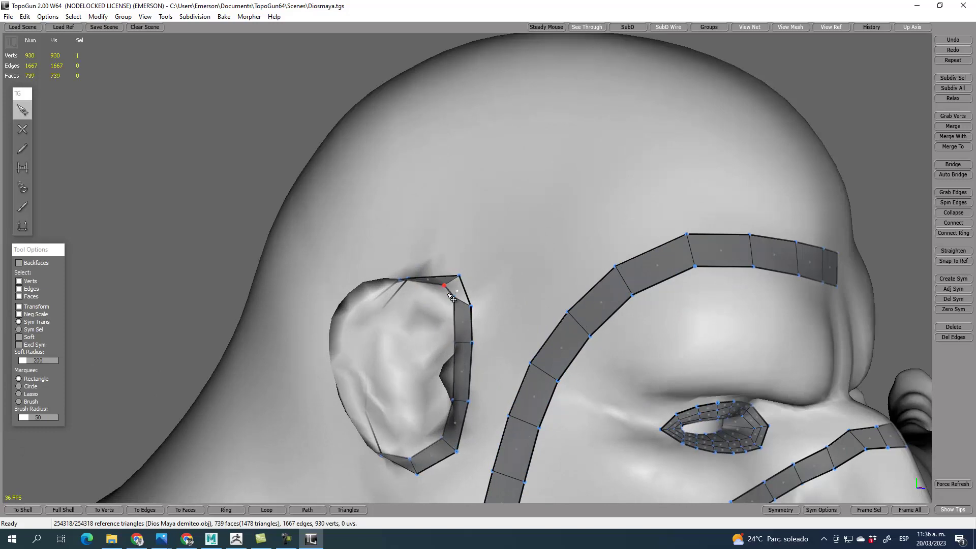
{"action": "left_click", "coordinate": [455, 299]}
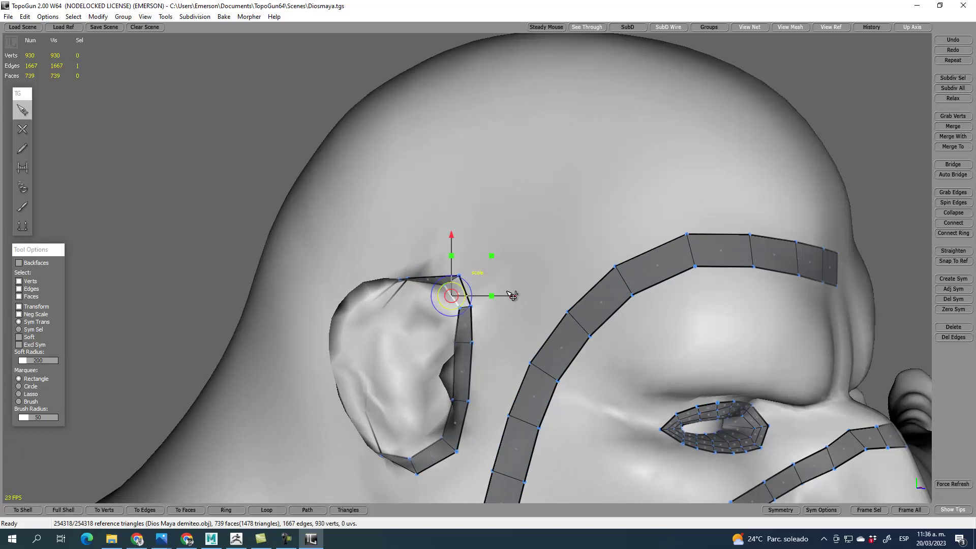
{"action": "key", "text": "Delete"}
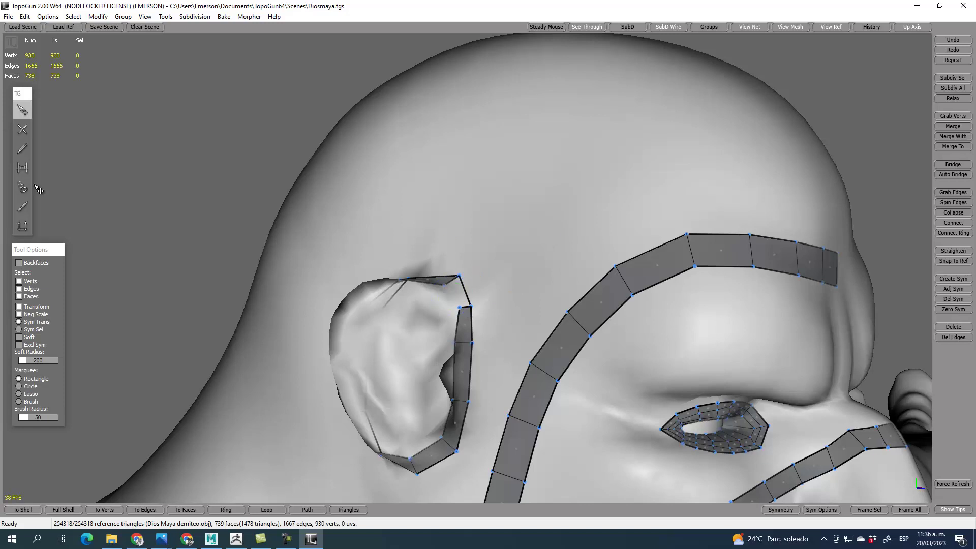
{"action": "key", "text": "ctrl+z"}
- Adjust the ear strip's vertices at its upper front corner and along the back of the ear to follow the ear's base
{"action": "left_click_drag", "start_coordinate": [460, 275], "coordinate": [457, 278]}
{"action": "left_click_drag", "start_coordinate": [456, 343], "coordinate": [459, 339]}
{"action": "middle_click_drag", "start_coordinate": [509, 348], "coordinate": [763, 385]}
{"action": "mouse_move", "coordinate": [567, 358]}
{"action": "left_mouse_down"}
{"action": "mouse_move", "coordinate": [554, 355]}
{"action": "mouse_move", "coordinate": [567, 356]}
{"action": "left_mouse_up"}
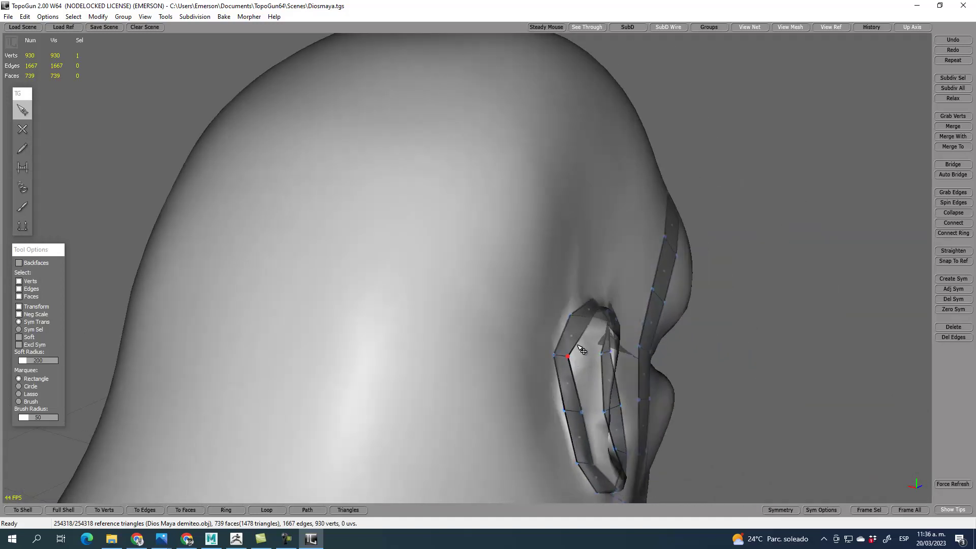
{"action": "left_click_drag", "start_coordinate": [568, 314], "coordinate": [560, 304]}
{"action": "left_click_drag", "start_coordinate": [599, 342], "coordinate": [615, 393], "text": "alt"}
{"action": "middle_click_drag", "start_coordinate": [626, 397], "coordinate": [629, 217], "text": "alt"}
{"action": "mouse_move", "coordinate": [617, 204]}
{"action": "left_mouse_down"}
{"action": "mouse_move", "coordinate": [602, 210]}
{"action": "mouse_move", "coordinate": [624, 206]}
{"action": "left_mouse_up"}
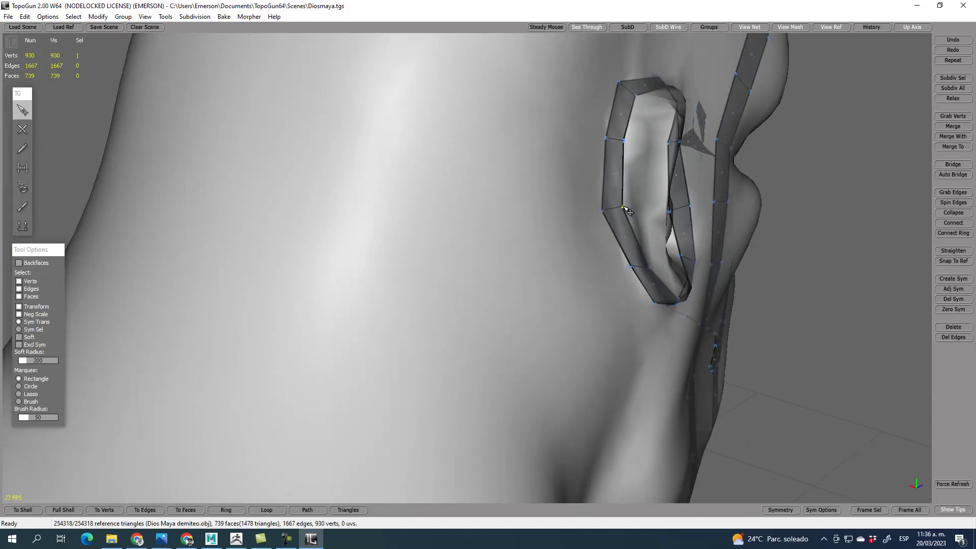
- Pull the ear strip's outer vertices outward behind the ear and around the lobe to widen its faces
{"action": "middle_click_drag", "start_coordinate": [604, 300], "coordinate": [541, 162]}
{"action": "left_click_drag", "start_coordinate": [589, 185], "coordinate": [591, 191]}
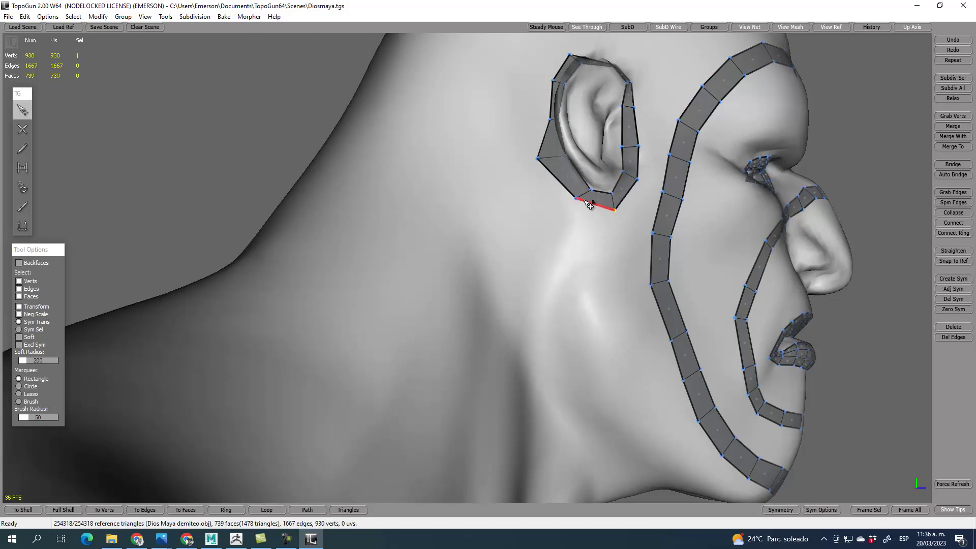
{"action": "middle_click_drag", "start_coordinate": [518, 220], "coordinate": [579, 257]}
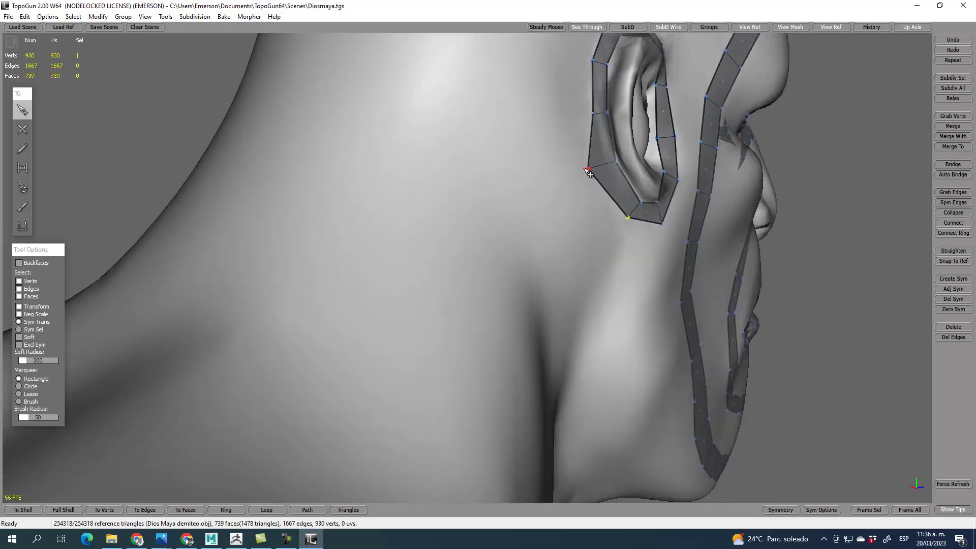
{"action": "middle_click_drag", "start_coordinate": [566, 135], "coordinate": [527, 177]}
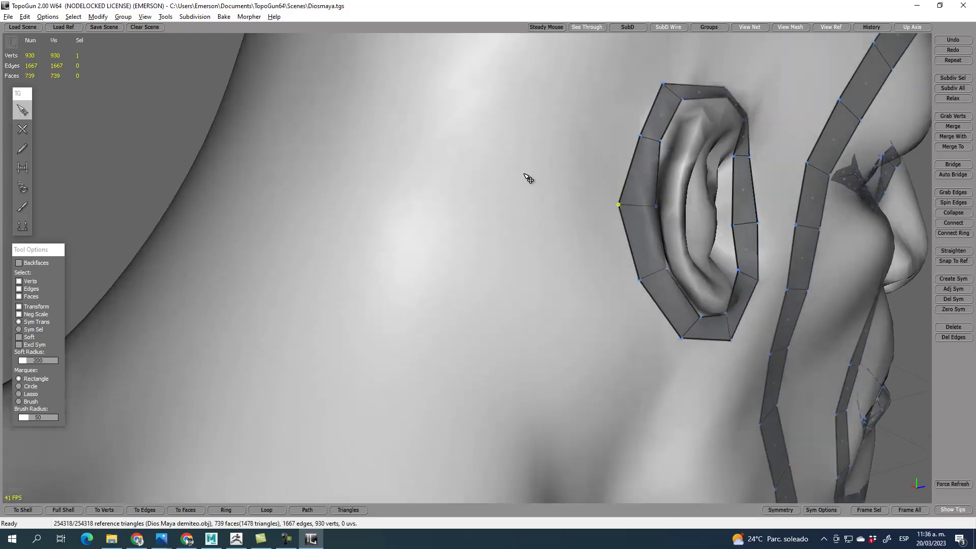
{"action": "left_click_drag", "start_coordinate": [639, 139], "coordinate": [626, 134]}
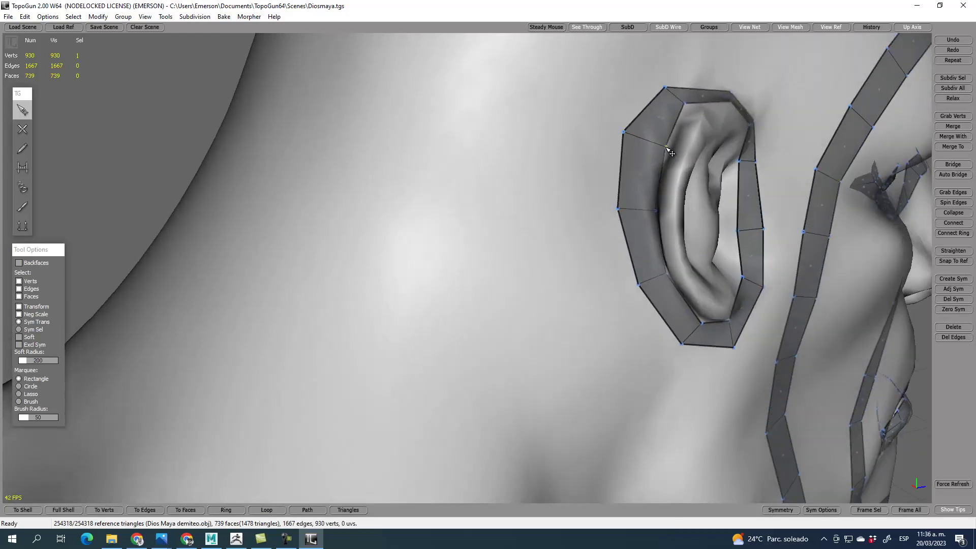
- Reposition the strip's vertices in front of the ear, just above the lobe, to even out the faces
{"action": "middle_click_drag", "start_coordinate": [681, 117], "coordinate": [599, 250]}
{"action": "left_click", "coordinate": [526, 216]}
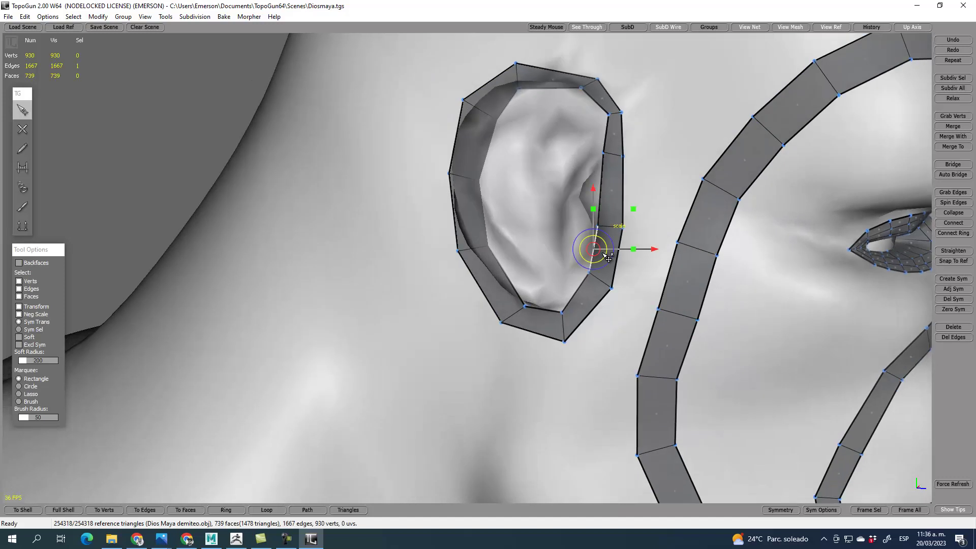
{"action": "left_click", "coordinate": [666, 200]}
{"action": "mouse_move", "coordinate": [621, 230]}
{"action": "left_mouse_down"}
{"action": "mouse_move", "coordinate": [621, 240]}
{"action": "mouse_move", "coordinate": [603, 234]}
{"action": "left_mouse_up"}
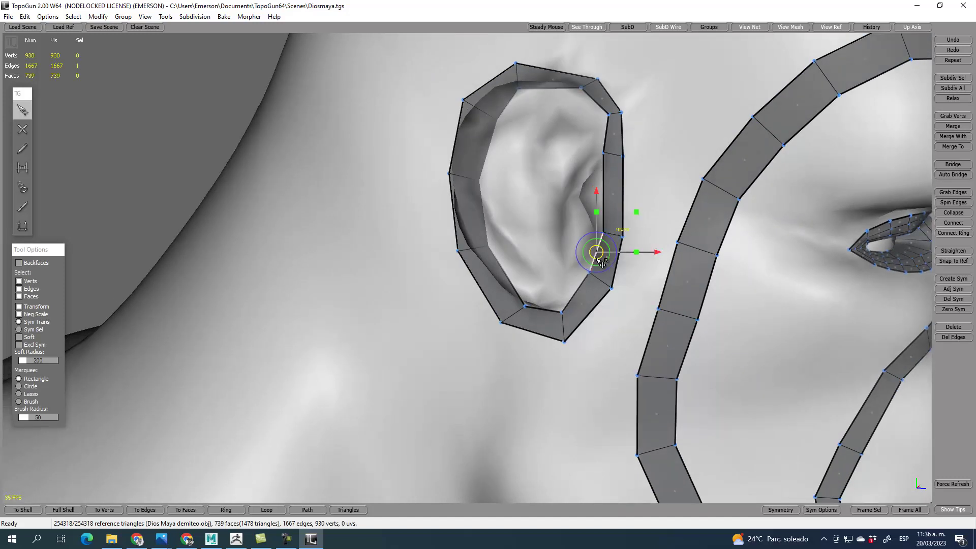
{"action": "mouse_move", "coordinate": [613, 288]}
{"action": "left_mouse_down"}
{"action": "mouse_move", "coordinate": [613, 299]}
{"action": "mouse_move", "coordinate": [583, 285]}
{"action": "mouse_move", "coordinate": [611, 294]}
{"action": "left_mouse_up"}
- Insert an edge across the strip in front of the ear with Connect and pull its inner vertex onto the tragus
{"action": "left_click", "coordinate": [603, 198]}
{"action": "left_click", "coordinate": [625, 179], "text": "shift"}
{"action": "left_click", "coordinate": [953, 223]}
{"action": "left_click", "coordinate": [728, 140]}
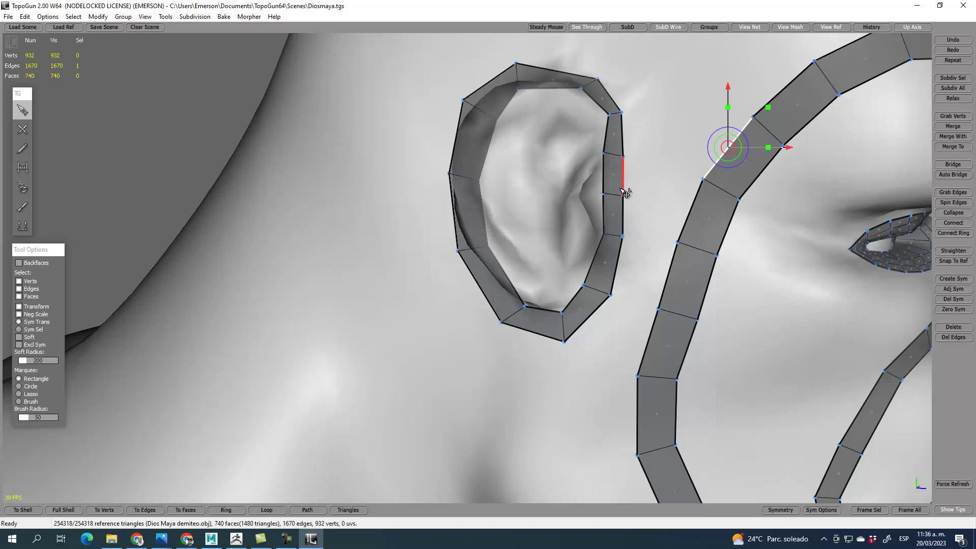
{"action": "left_click", "coordinate": [586, 194]}
{"action": "left_click_drag", "start_coordinate": [603, 193], "coordinate": [585, 193]}
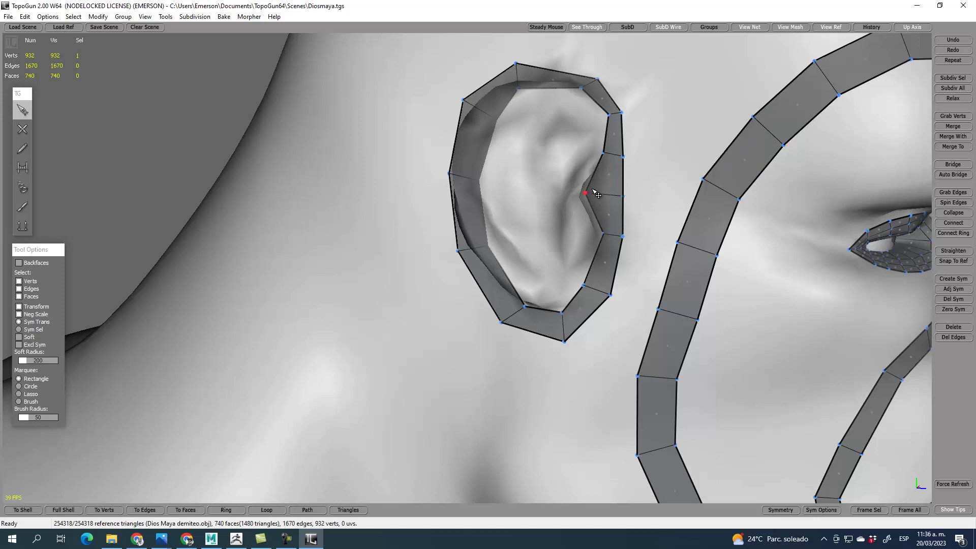
{"action": "left_click_drag", "start_coordinate": [605, 153], "coordinate": [625, 163]}
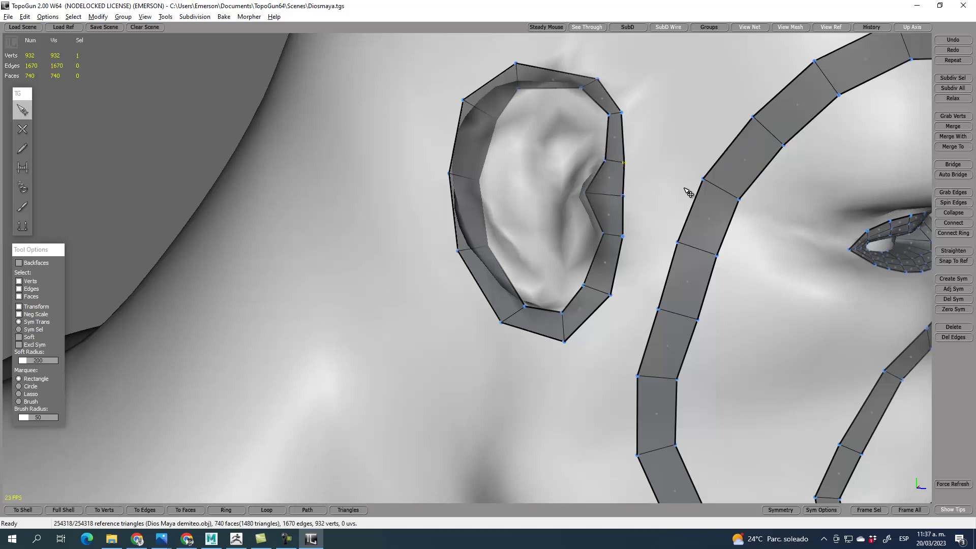
- Save the scene
{"action": "right_click_drag", "start_coordinate": [686, 192], "coordinate": [646, 193], "text": "alt"}
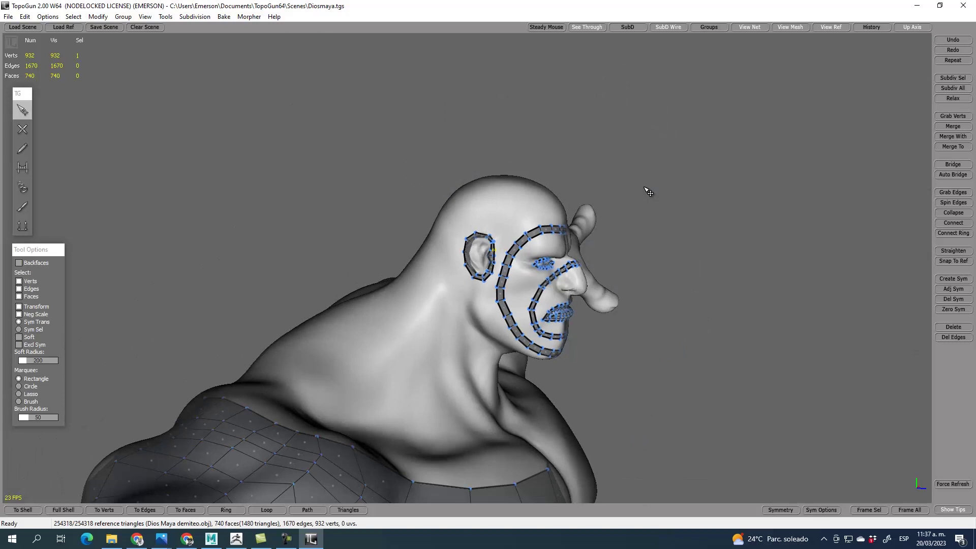
{"action": "left_click_drag", "start_coordinate": [659, 258], "coordinate": [532, 205], "text": "alt"}
{"action": "left_click", "coordinate": [9, 17]}
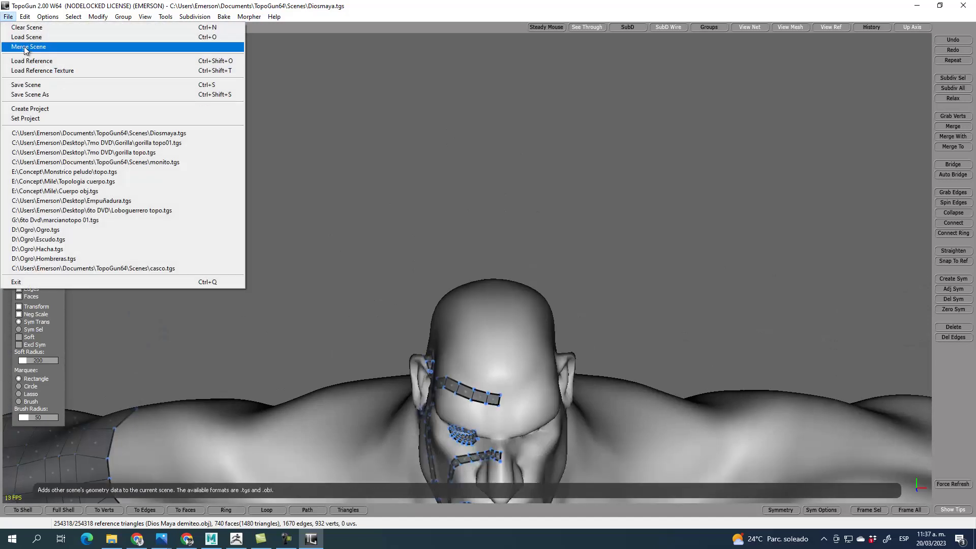
{"action": "left_click", "coordinate": [29, 84]}
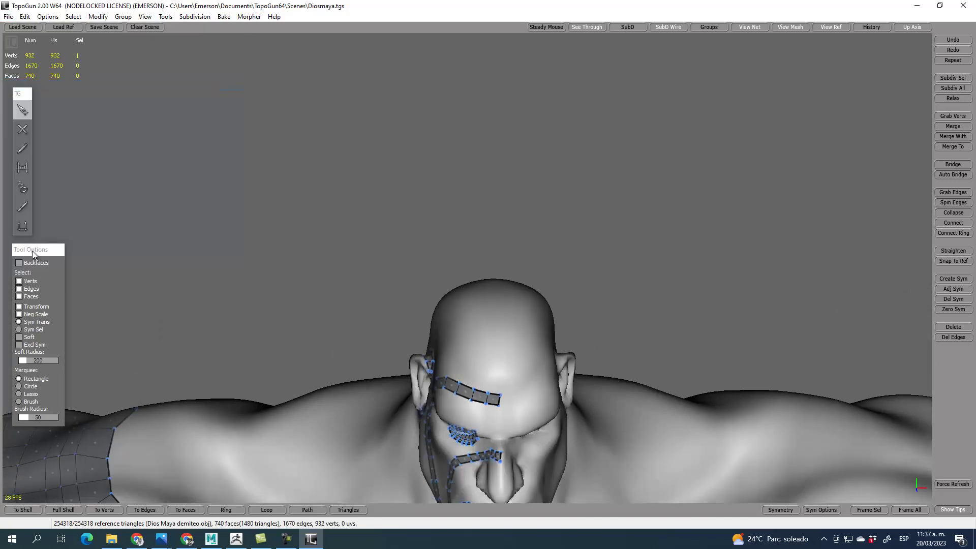
- Draw a grid of four lengthwise and four crosswise lines on one half of the crown and evaluate it into faces
{"action": "left_click", "coordinate": [23, 148]}
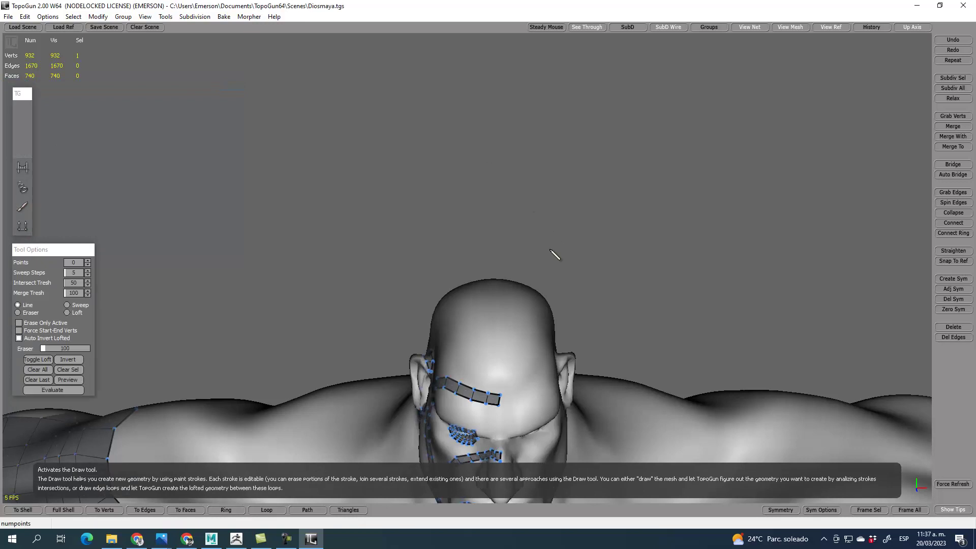
{"action": "left_click", "coordinate": [26, 208]}
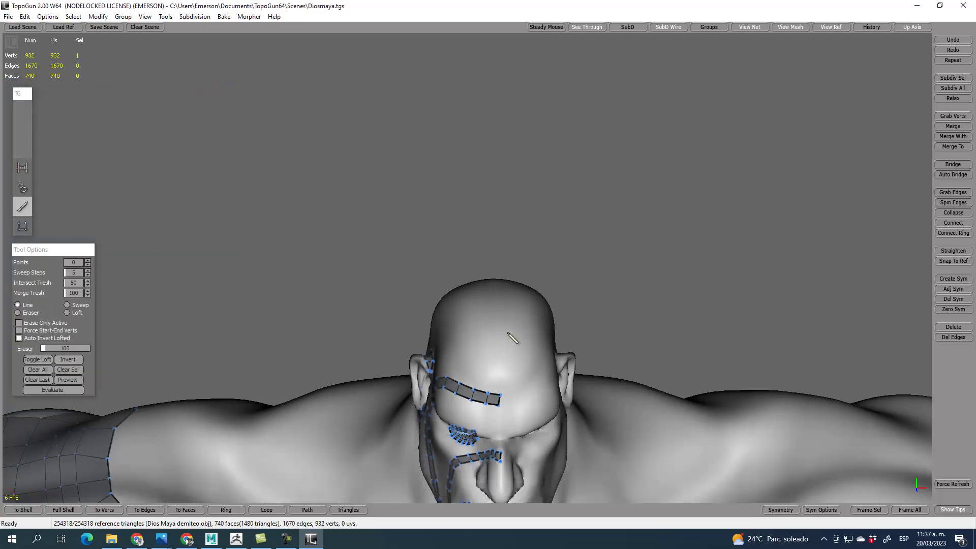
{"action": "key", "text": "d"}
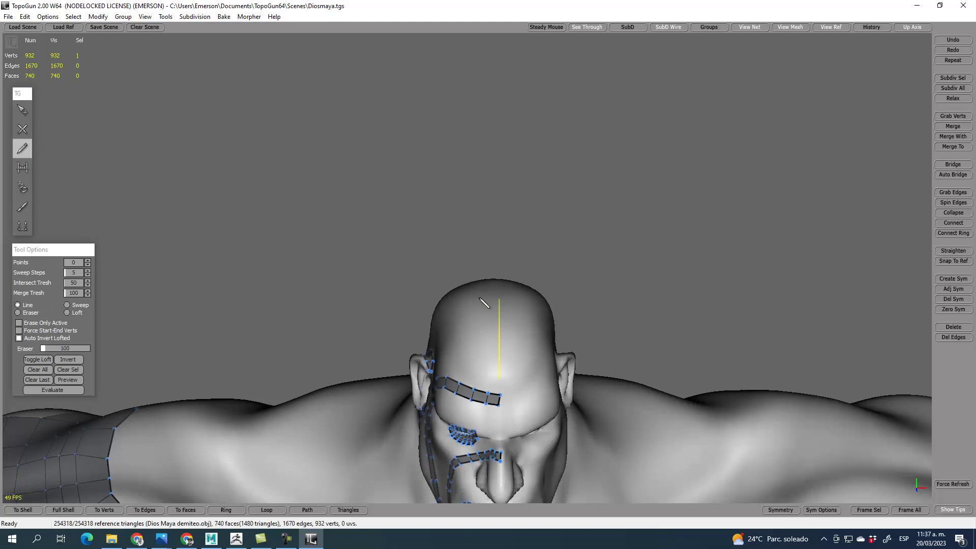
{"action": "left_click_drag", "start_coordinate": [470, 302], "coordinate": [475, 383]}
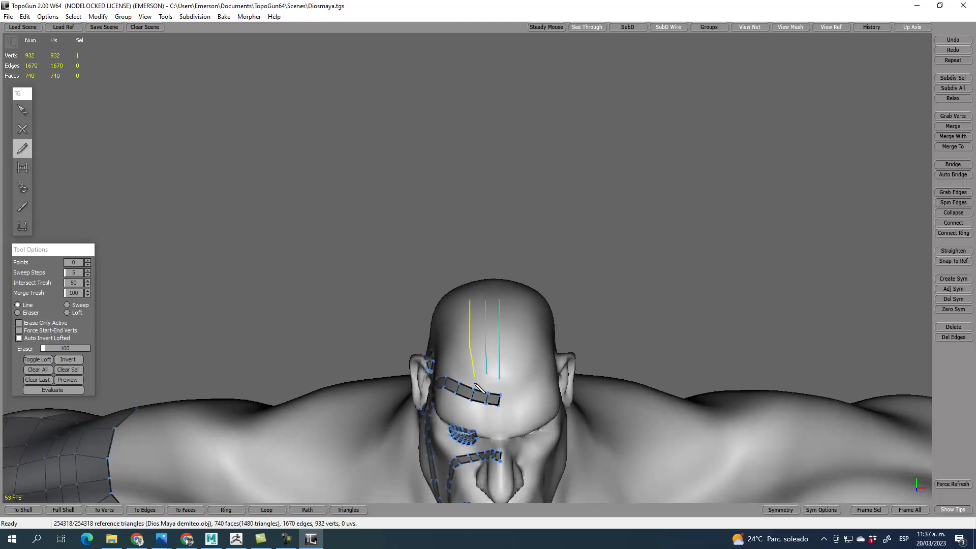
{"action": "left_click_drag", "start_coordinate": [452, 300], "coordinate": [457, 379]}
{"action": "mouse_move", "coordinate": [444, 345]}
{"action": "left_mouse_down"}
{"action": "mouse_move", "coordinate": [469, 347]}
{"action": "mouse_move", "coordinate": [515, 324]}
{"action": "left_mouse_up"}
{"action": "left_click_drag", "start_coordinate": [443, 309], "coordinate": [524, 309]}
{"action": "left_click", "coordinate": [53, 390]}
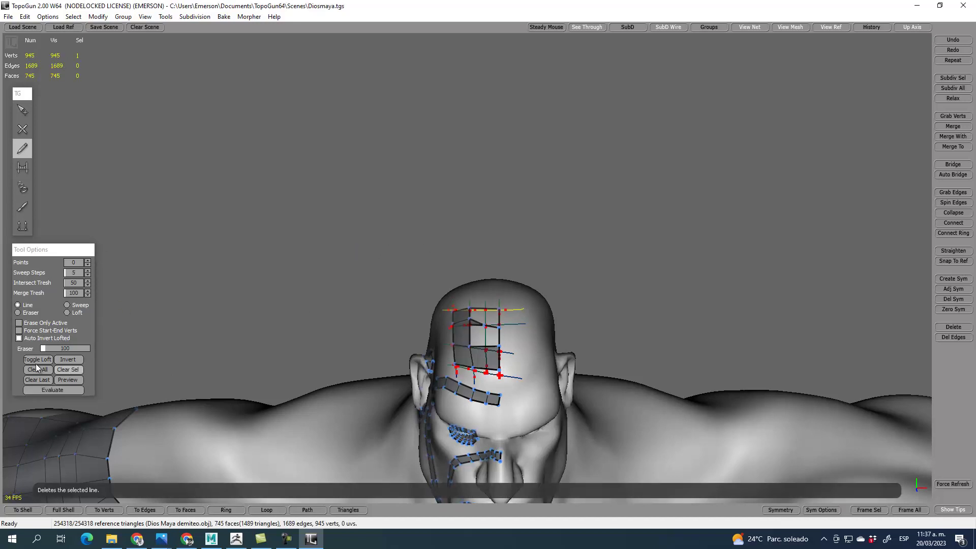
- Clean up the crown patch by deleting its stray middle vertex, aligning the adjacent vertex and bridging across the gap
{"action": "left_click", "coordinate": [23, 110]}
{"action": "mouse_move", "coordinate": [588, 207]}
{"action": "middle_mouse_down"}
{"action": "mouse_move", "coordinate": [696, 248]}
{"action": "mouse_move", "coordinate": [620, 290]}
{"action": "middle_mouse_up"}
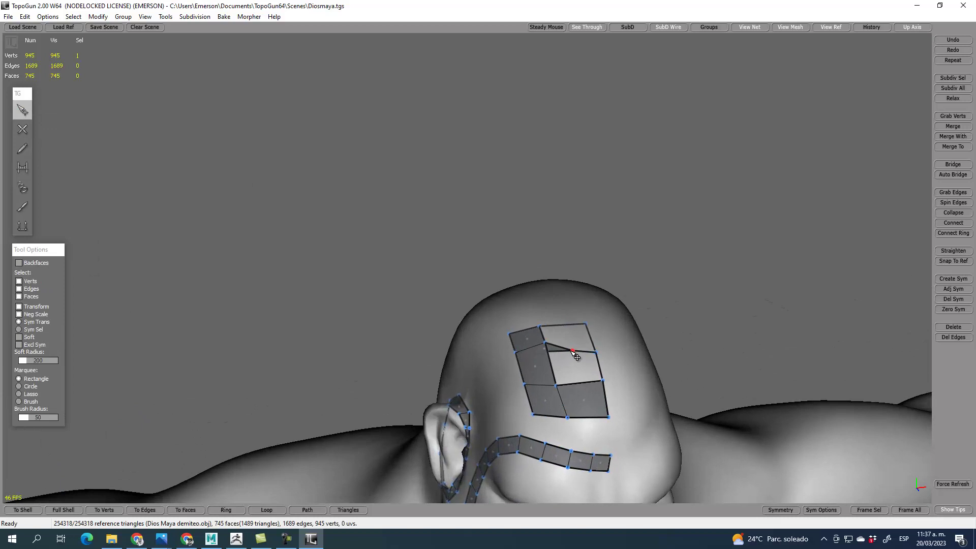
{"action": "key", "text": "Delete"}
{"action": "left_click_drag", "start_coordinate": [548, 346], "coordinate": [550, 355]}
{"action": "key", "text": "r"}
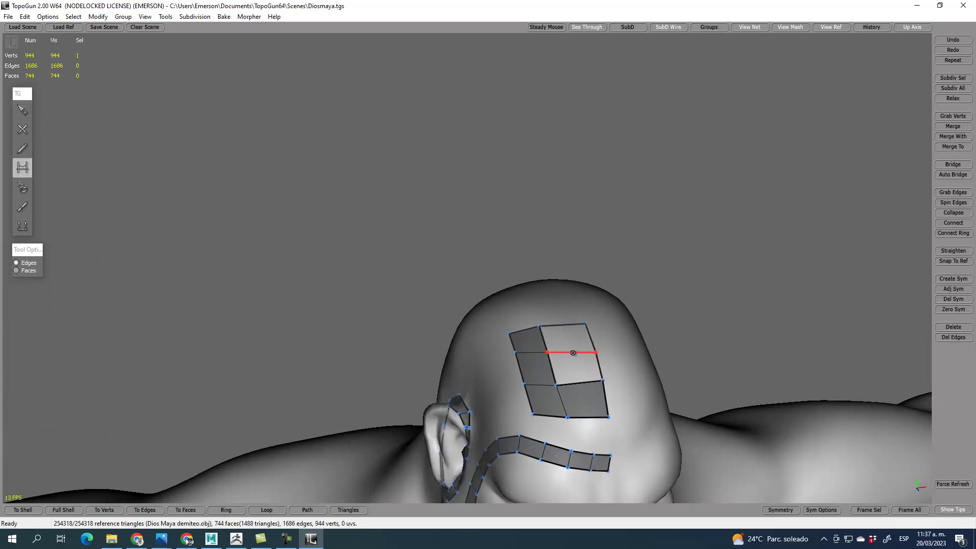
{"action": "left_click", "coordinate": [573, 353]}
{"action": "key", "text": "q"}
- Draw five lengthwise lines down one half of the back of the head, starting at the centre line
{"action": "left_click_drag", "start_coordinate": [688, 306], "coordinate": [815, 298], "text": "alt"}
{"action": "middle_click_drag", "start_coordinate": [820, 304], "coordinate": [529, 413]}
{"action": "left_click", "coordinate": [22, 148]}
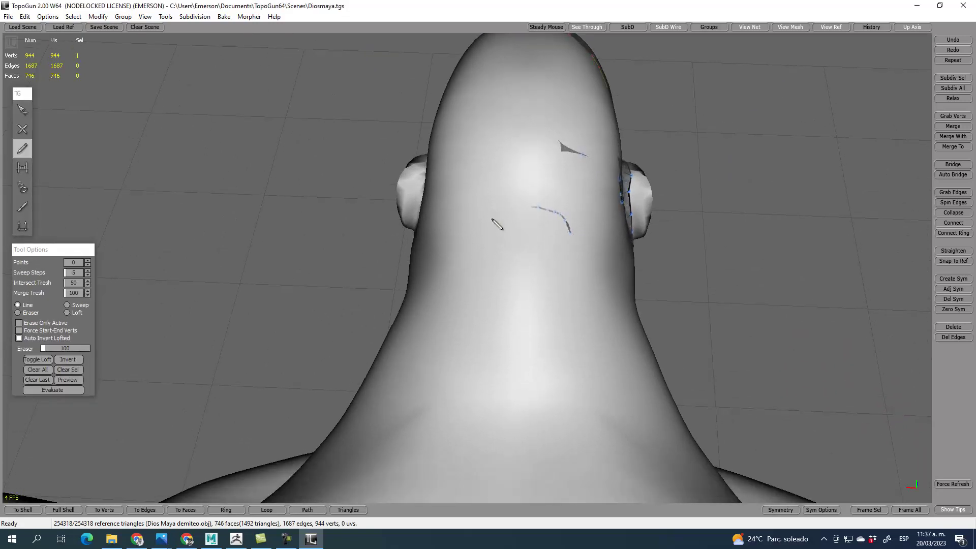
{"action": "left_click_drag", "start_coordinate": [535, 166], "coordinate": [568, 397]}
{"action": "left_click_drag", "start_coordinate": [577, 163], "coordinate": [593, 374]}
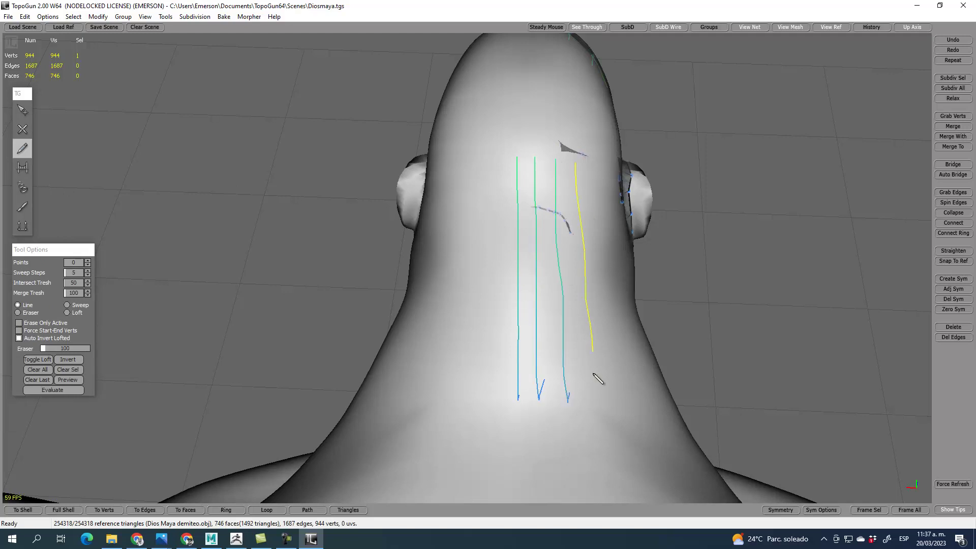
{"action": "left_click_drag", "start_coordinate": [600, 169], "coordinate": [606, 289]}
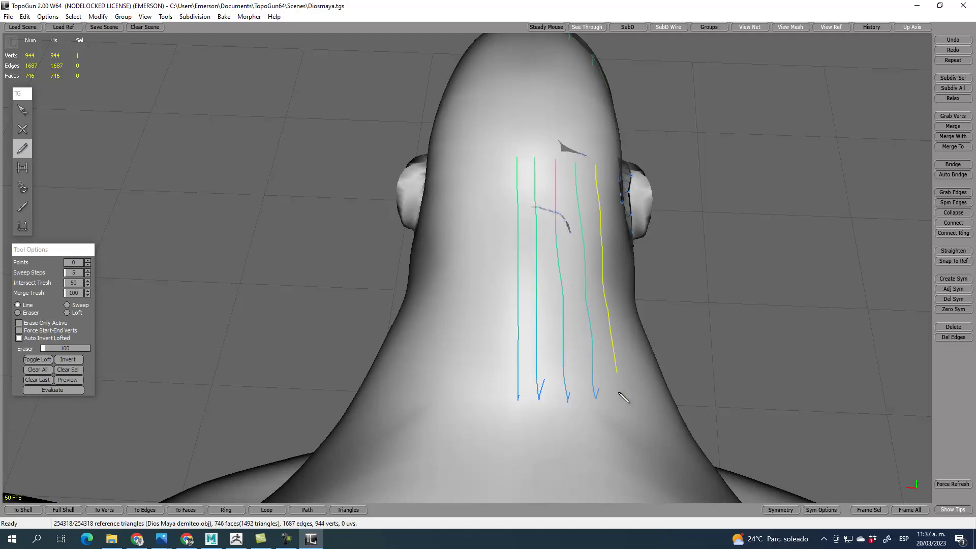
- Cross the lines on the back of the head with six horizontal lines and evaluate the grid into faces
{"action": "left_click_drag", "start_coordinate": [510, 167], "coordinate": [605, 181]}
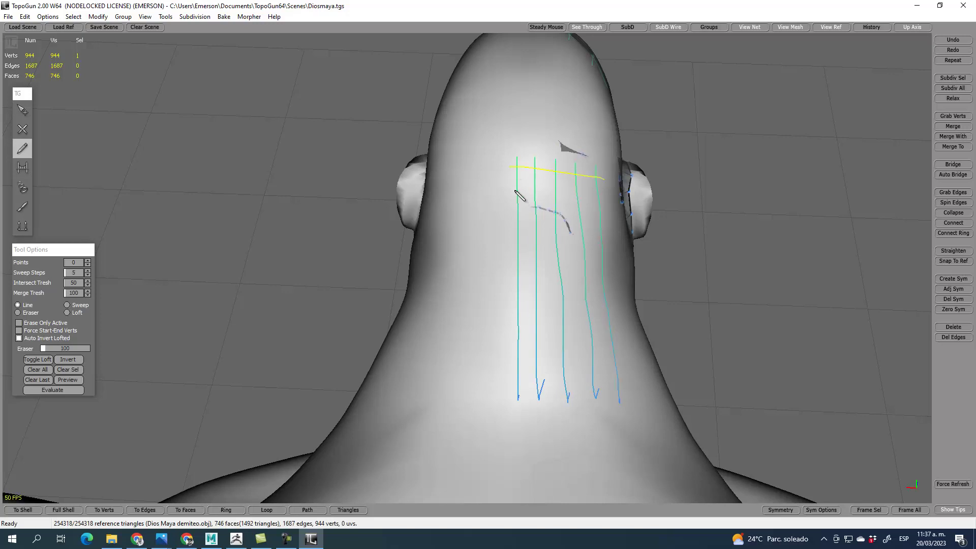
{"action": "left_click_drag", "start_coordinate": [506, 236], "coordinate": [628, 230]}
{"action": "left_click_drag", "start_coordinate": [506, 276], "coordinate": [632, 277]}
{"action": "left_click_drag", "start_coordinate": [510, 323], "coordinate": [606, 316]}
{"action": "left_click_drag", "start_coordinate": [507, 363], "coordinate": [652, 379]}
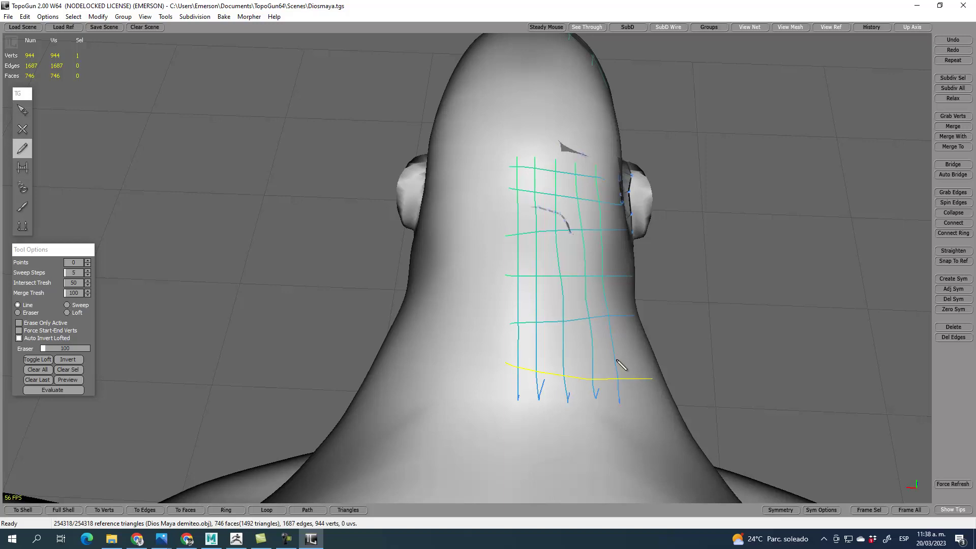
{"action": "left_click", "coordinate": [52, 390]}
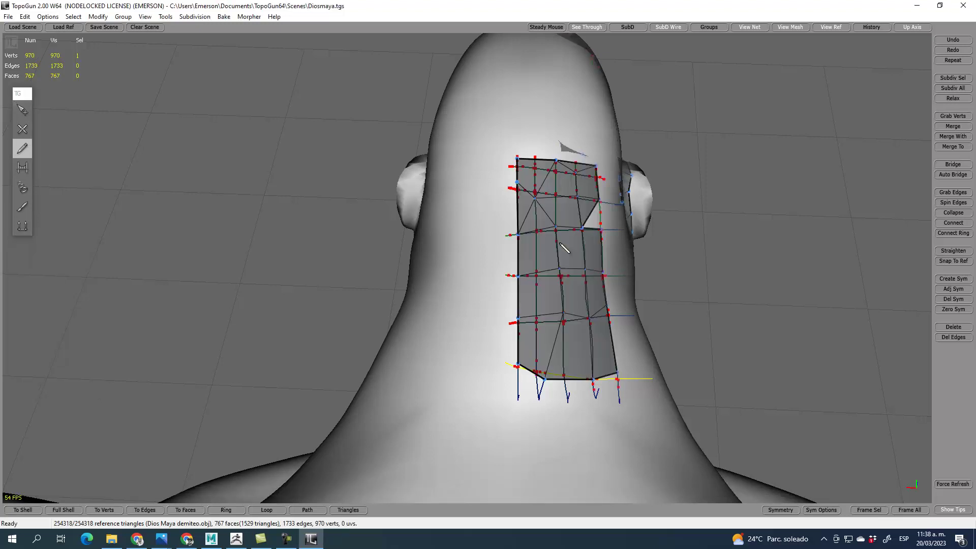
- Clear the triangulated edges near the top of the back-of-head patch and reposition the adjacent inner and centre-line vertices to form even quads
{"action": "left_click", "coordinate": [23, 110]}
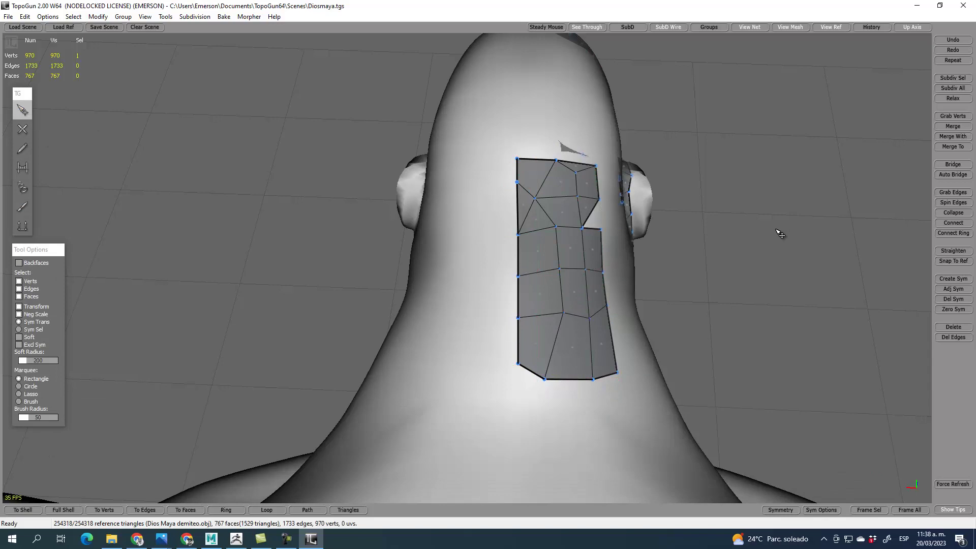
{"action": "left_click_drag", "start_coordinate": [697, 293], "coordinate": [655, 291], "text": "alt"}
{"action": "middle_click_drag", "start_coordinate": [667, 284], "coordinate": [642, 284], "text": "alt"}
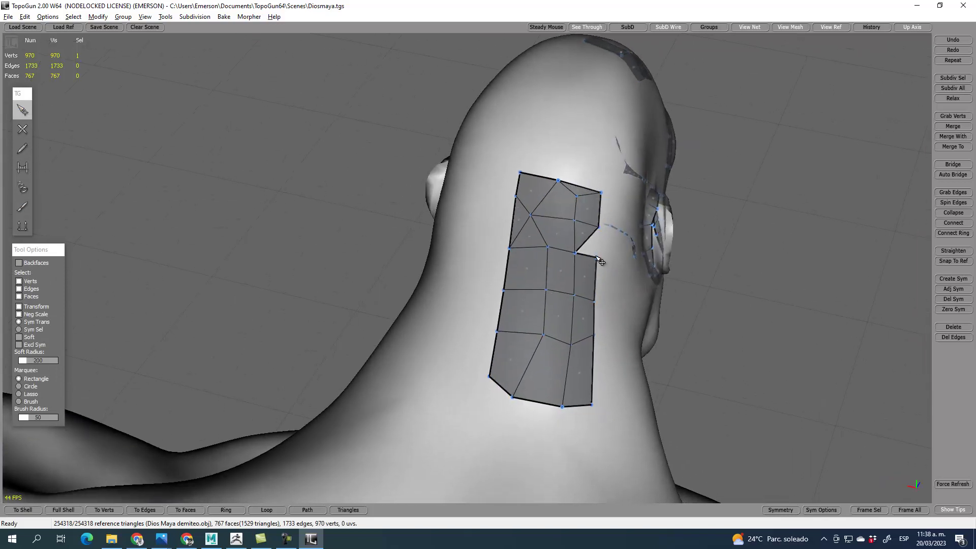
{"action": "mouse_move", "coordinate": [546, 227]}
{"action": "left_mouse_down"}
{"action": "mouse_move", "coordinate": [534, 219]}
{"action": "mouse_move", "coordinate": [556, 224]}
{"action": "left_mouse_up"}
{"action": "left_click", "coordinate": [543, 229]}
{"action": "left_click", "coordinate": [766, 289]}
{"action": "left_click_drag", "start_coordinate": [518, 202], "coordinate": [519, 216]}
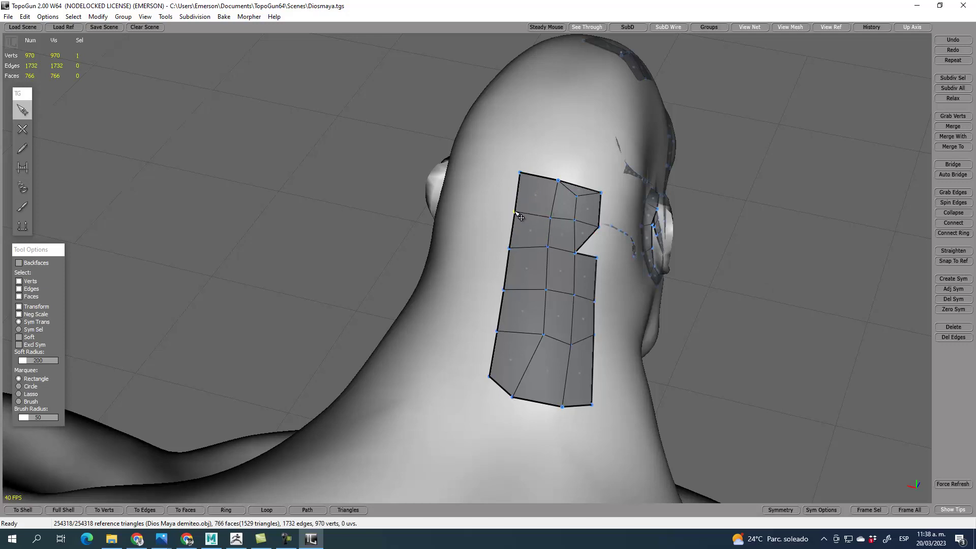
- Delete the diagonal edge in the patch's top row, realign the vertex beside it, and remove the slanted edge at the outer notch
{"action": "left_click", "coordinate": [580, 187]}
{"action": "key", "text": "Delete"}
{"action": "left_click_drag", "start_coordinate": [576, 196], "coordinate": [578, 188]}
{"action": "left_click", "coordinate": [588, 238], "text": "ctrl"}
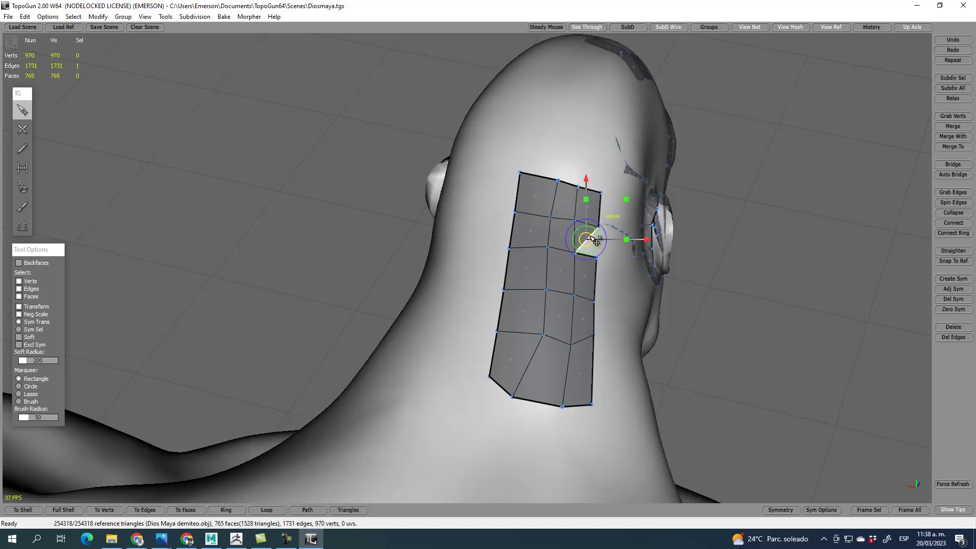
- Even out the vertices in the lower rows of the back-of-head patch and bridge the gap on its outer border
{"action": "left_click_drag", "start_coordinate": [543, 336], "coordinate": [529, 342]}
{"action": "left_click_drag", "start_coordinate": [594, 337], "coordinate": [594, 352]}
{"action": "left_click_drag", "start_coordinate": [546, 291], "coordinate": [539, 292]}
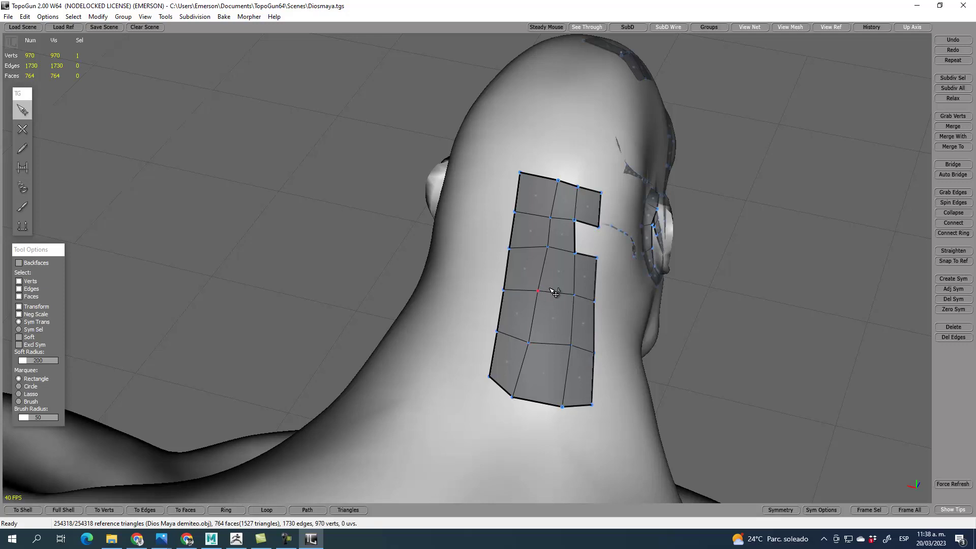
{"action": "key", "text": "r"}
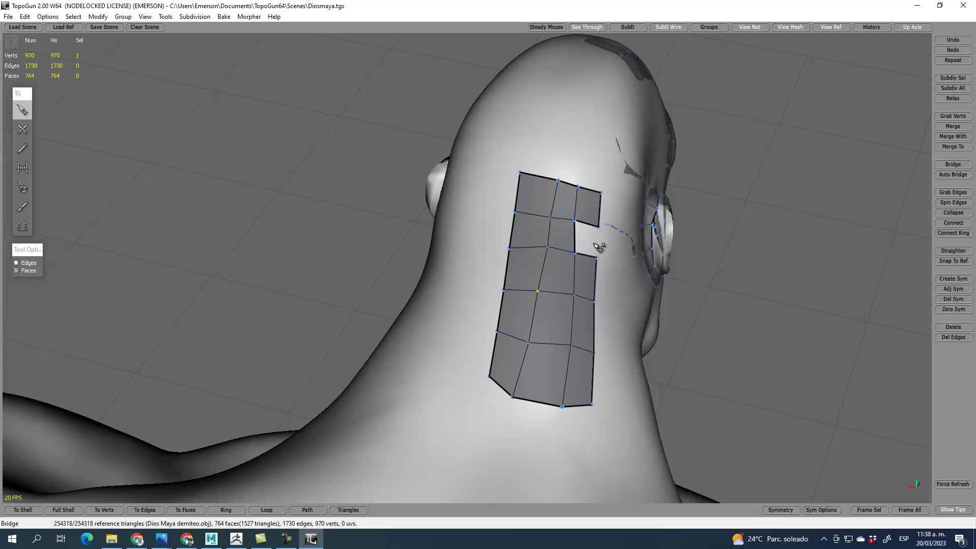
{"action": "left_click_drag", "start_coordinate": [592, 248], "coordinate": [597, 235]}
{"action": "key", "text": "q"}
- Delete the two stray vertices in the middle of the crown patch
{"action": "scroll", "coordinate": [587, 350], "scroll_direction": "down", "scroll_amount": 5}
{"action": "left_click_drag", "start_coordinate": [586, 356], "coordinate": [175, 285], "text": "alt"}
{"action": "left_click_drag", "start_coordinate": [532, 190], "coordinate": [538, 232], "text": "alt"}
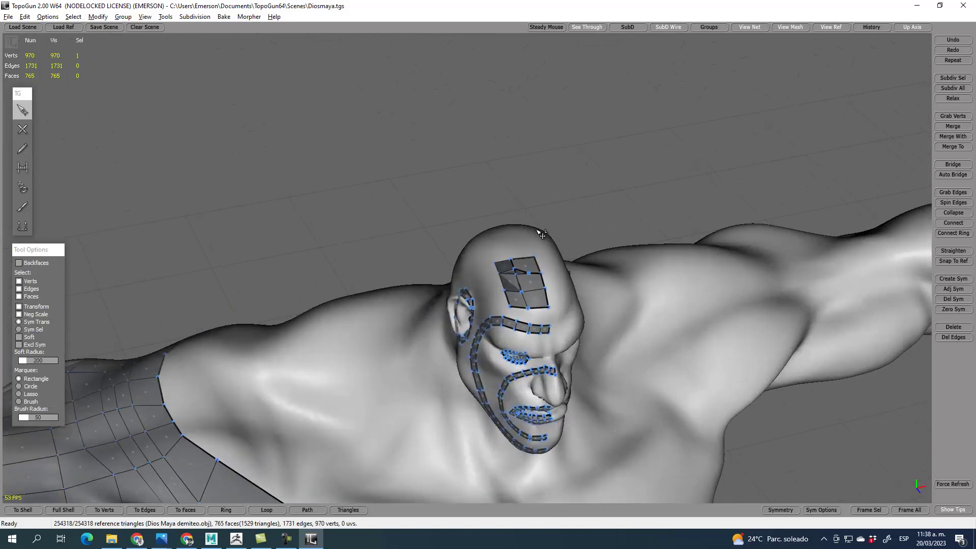
{"action": "scroll", "coordinate": [544, 235], "scroll_direction": "up", "scroll_amount": 4}
{"action": "middle_click_drag", "start_coordinate": [579, 267], "coordinate": [580, 277]}
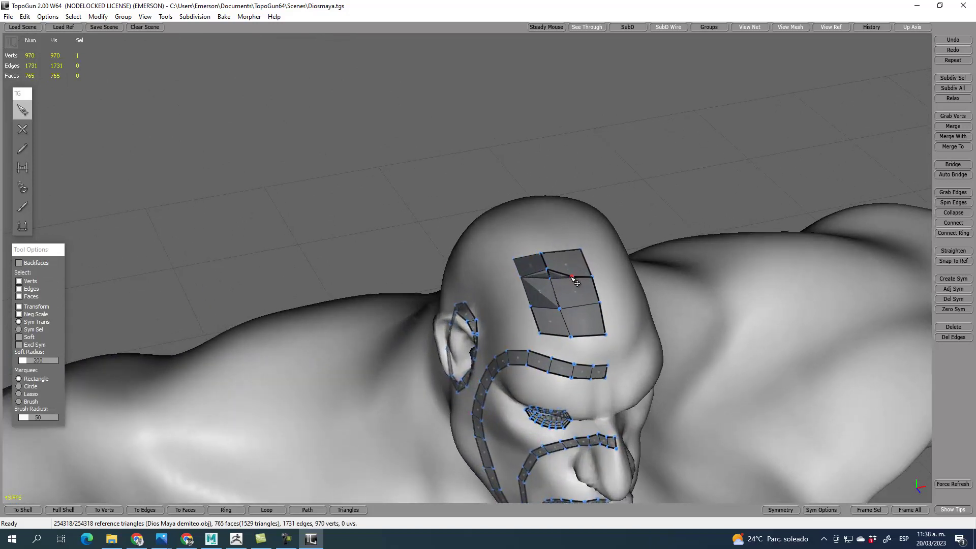
{"action": "key", "text": "Delete"}
{"action": "left_click", "coordinate": [546, 268]}
{"action": "key", "text": "Delete"}
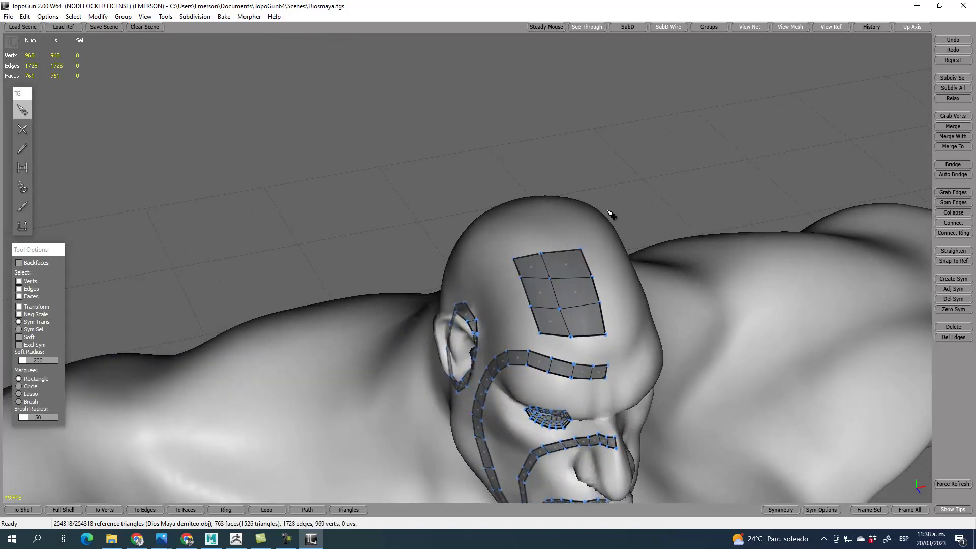
- Select the crosswise edge ring on the crown patch and connect it to insert one lengthwise edge loop
{"action": "middle_click_drag", "start_coordinate": [716, 199], "coordinate": [563, 239]}
{"action": "double_click", "coordinate": [543, 223]}
{"action": "left_click", "coordinate": [955, 223]}
{"action": "left_click", "coordinate": [609, 243]}
- Bridge the lower lip to the loop beneath the mouth to form the first face beside the chin's centre line
{"action": "left_click_drag", "start_coordinate": [599, 304], "coordinate": [608, 238], "text": "alt"}
{"action": "middle_click_drag", "start_coordinate": [612, 242], "coordinate": [593, 235]}
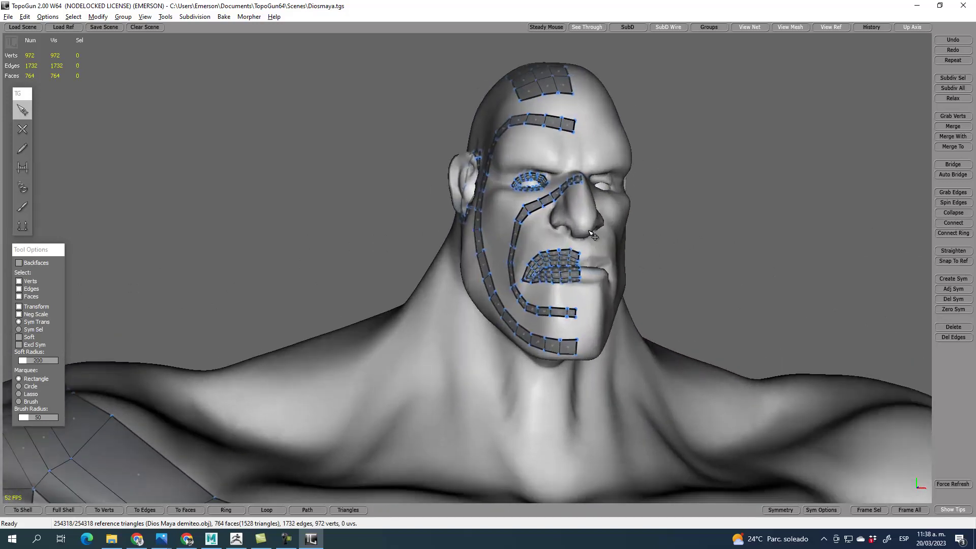
{"action": "right_click_drag", "start_coordinate": [590, 231], "coordinate": [665, 220], "text": "alt"}
{"action": "middle_click_drag", "start_coordinate": [666, 220], "coordinate": [604, 210], "text": "alt"}
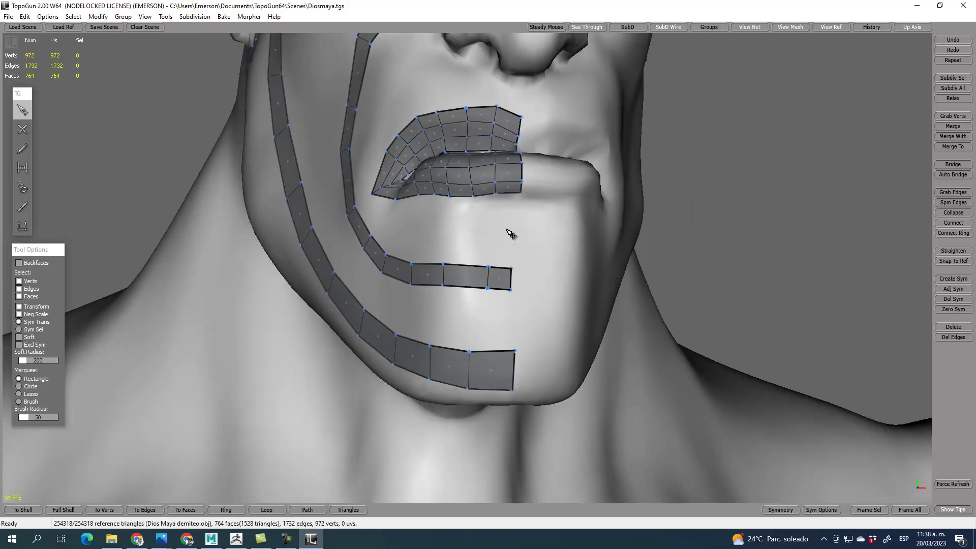
{"action": "key", "text": "r"}
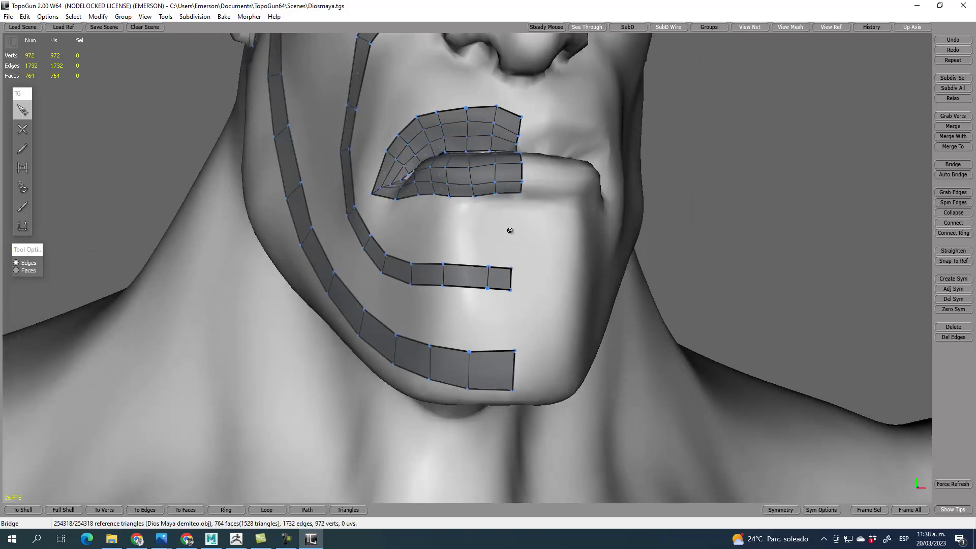
{"action": "left_click", "coordinate": [516, 229]}
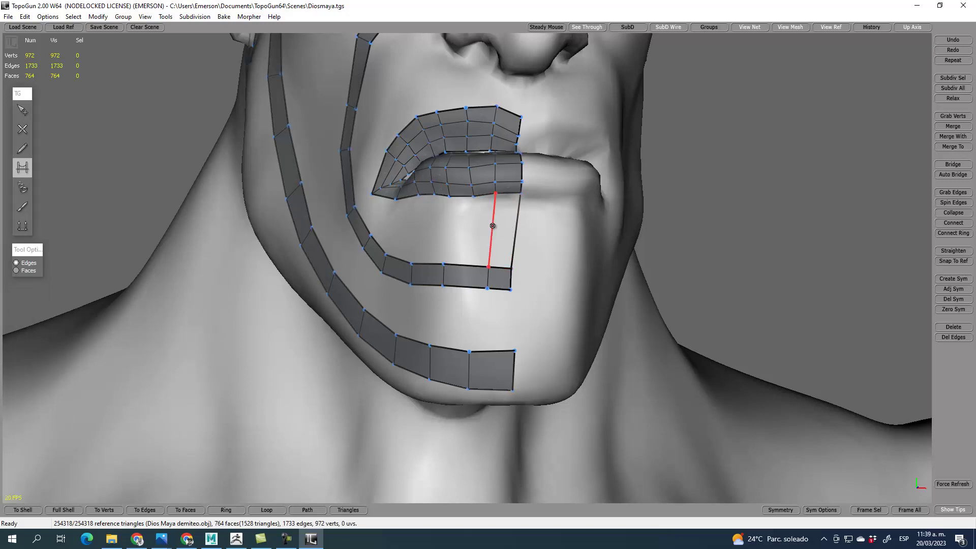
{"action": "left_click_drag", "start_coordinate": [494, 228], "coordinate": [463, 236]}
- Split the second segment from the centre line of the loop beneath the mouth by connecting its upper and lower edges
{"action": "key", "text": "q"}
{"action": "left_click", "coordinate": [466, 269]}
{"action": "left_click", "coordinate": [468, 290], "text": "shift"}
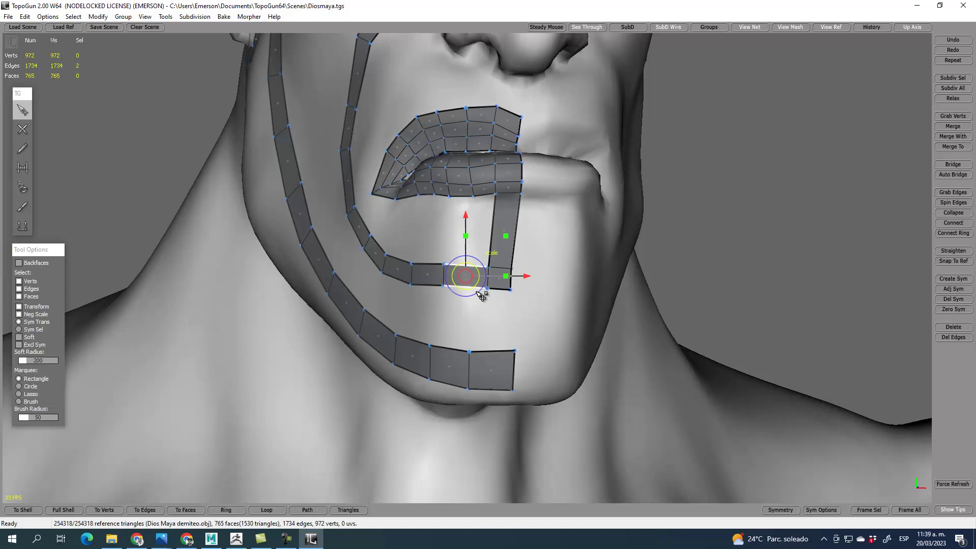
{"action": "left_click", "coordinate": [954, 222]}
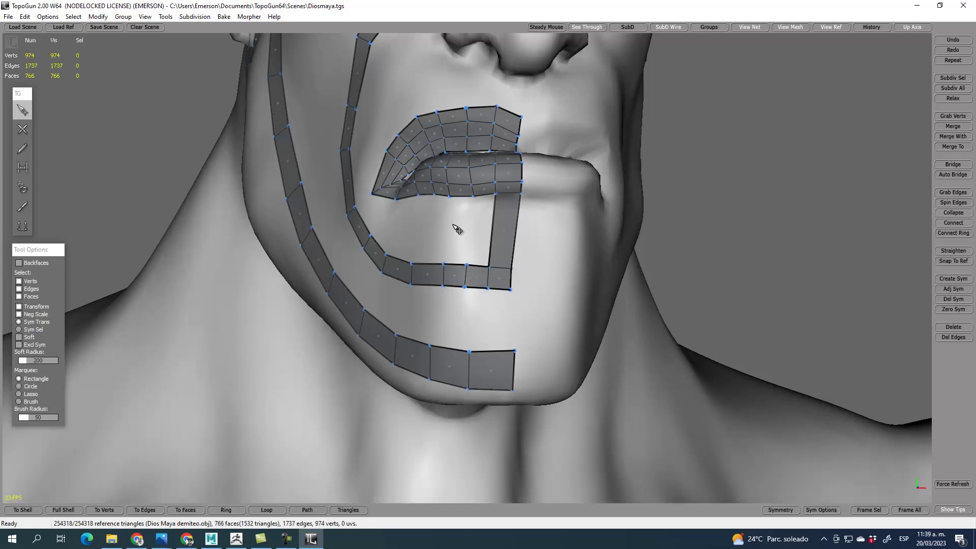
- Bridge more lower-lip edges to the loop beneath the mouth, and link the mouth corner to the loop
{"action": "key", "text": "r"}
{"action": "left_click", "coordinate": [473, 230]}
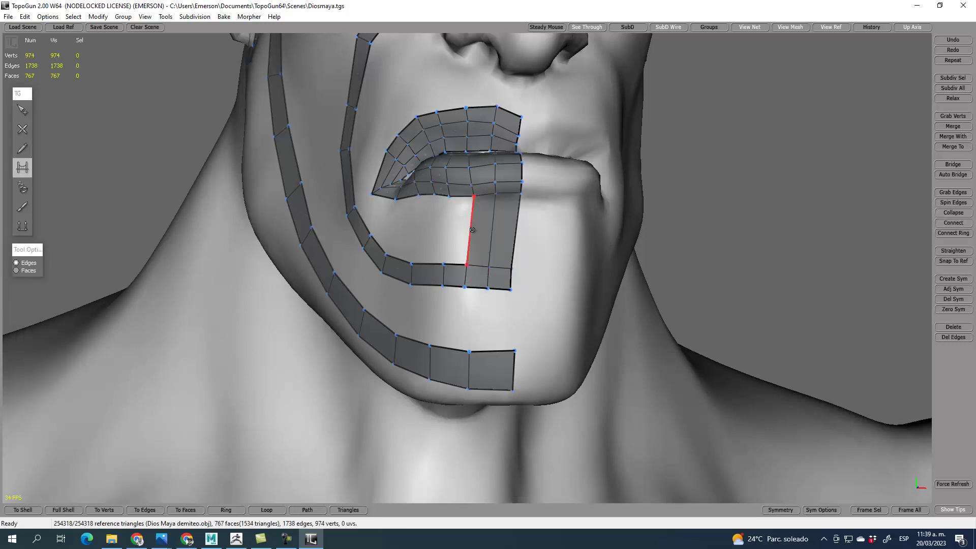
{"action": "left_click", "coordinate": [443, 230]}
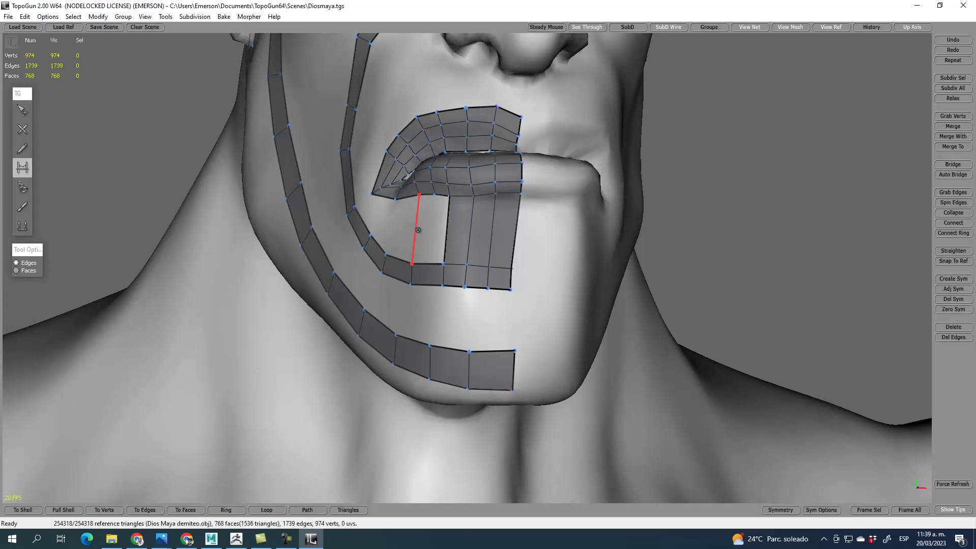
{"action": "left_click_drag", "start_coordinate": [418, 229], "coordinate": [592, 241], "text": "alt"}
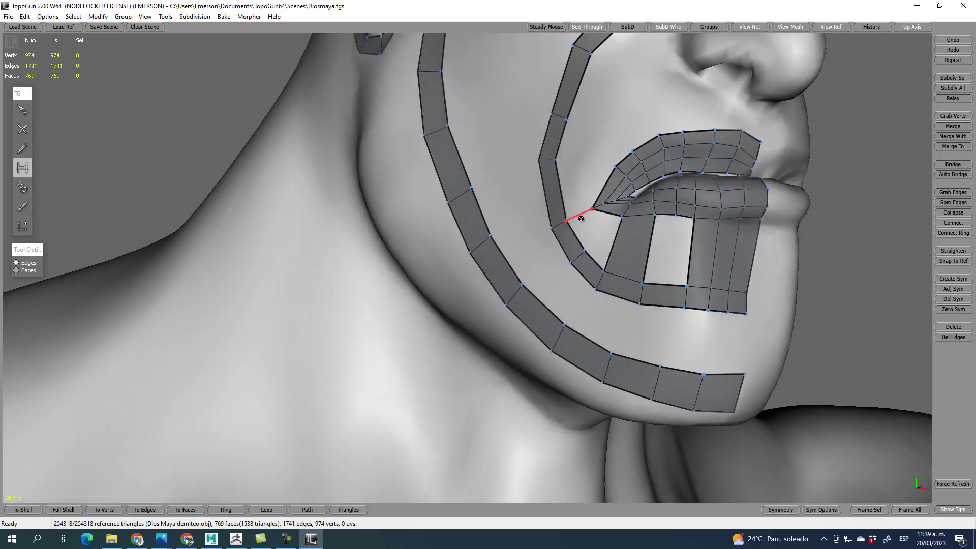
{"action": "key", "text": "q"}
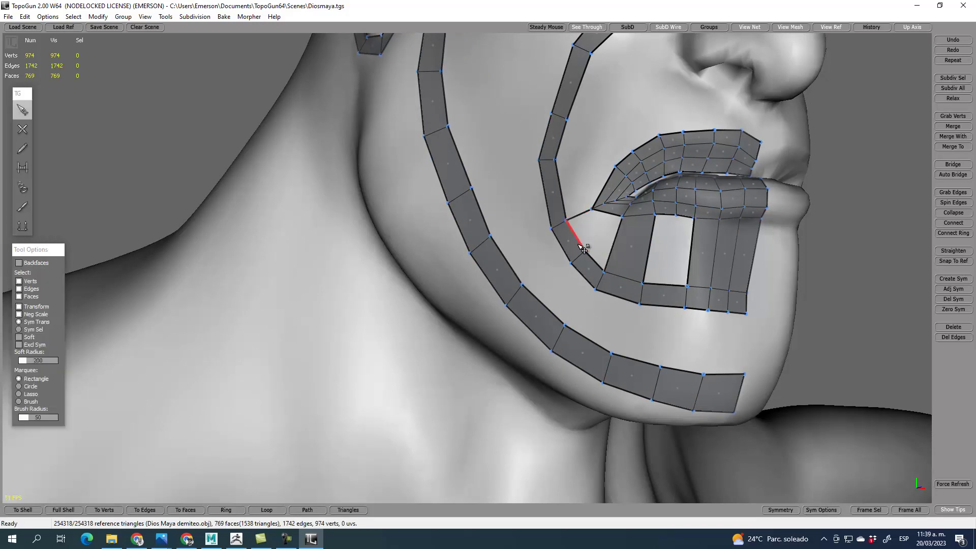
- Remove the loop's cross edge and its two vertices below the mouth corner, and reposition the neighbouring loop vertices for even spacing
{"action": "left_click_drag", "start_coordinate": [665, 262], "coordinate": [618, 267], "text": "alt"}
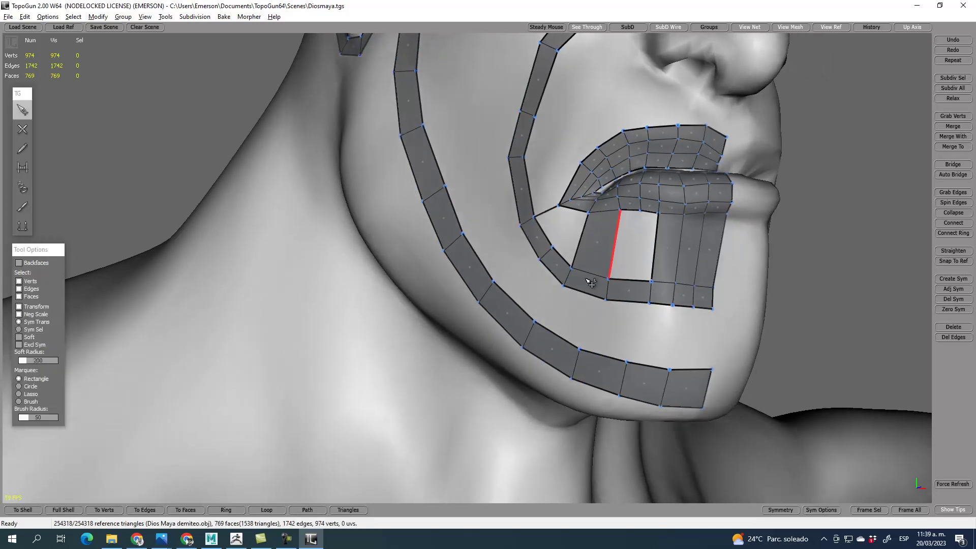
{"action": "left_click", "coordinate": [551, 260]}
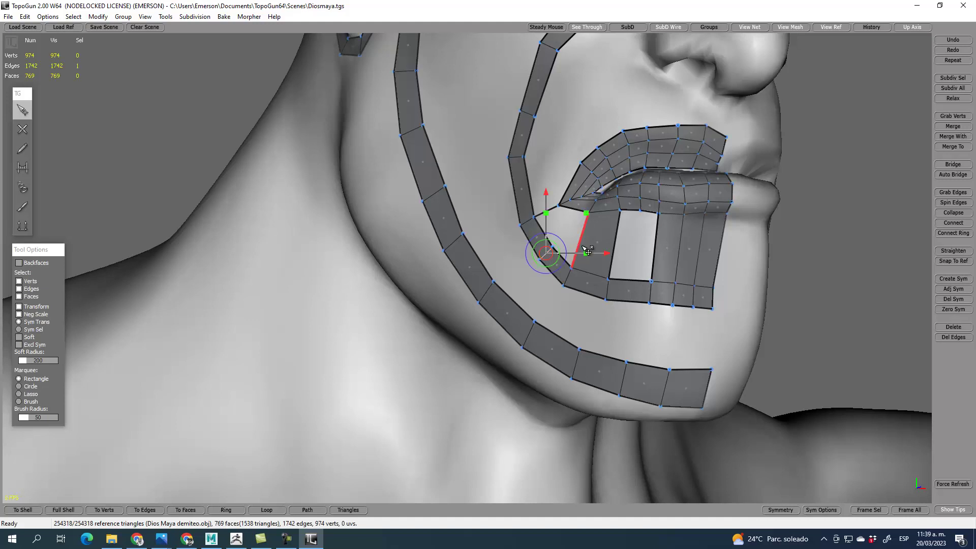
{"action": "key", "text": "Delete"}
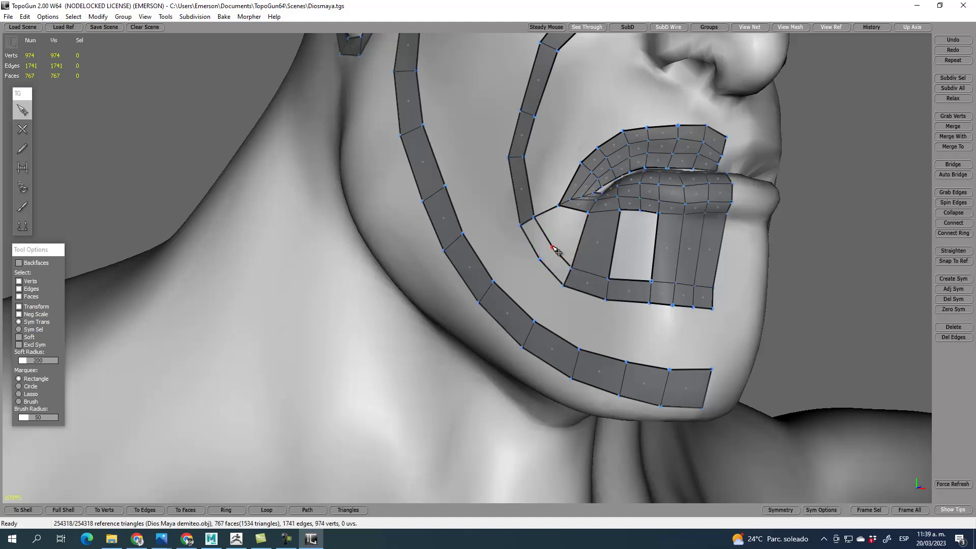
{"action": "key", "text": "Delete"}
{"action": "left_click", "coordinate": [540, 260]}
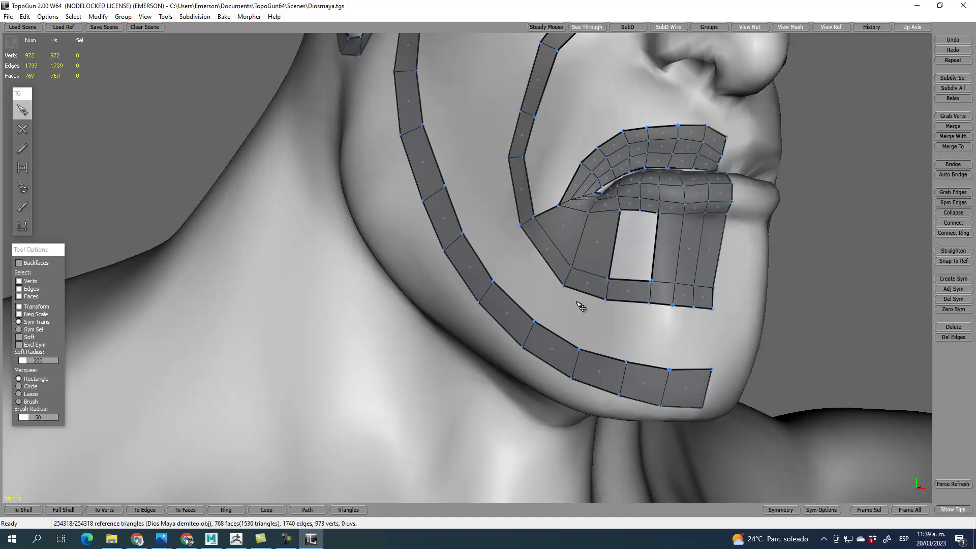
{"action": "left_click_drag", "start_coordinate": [563, 286], "coordinate": [544, 275]}
{"action": "left_click_drag", "start_coordinate": [607, 300], "coordinate": [600, 272]}
- Split the loop segment under the remaining gap by connecting its two edges, and bridge the gap up to the lower lip
{"action": "left_click", "coordinate": [624, 279]}
{"action": "left_click", "coordinate": [619, 303], "text": "shift"}
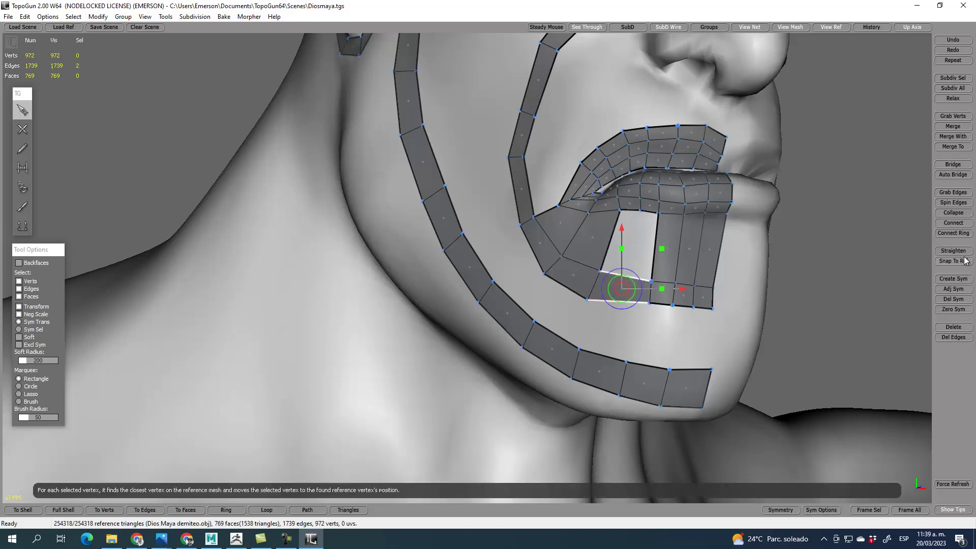
{"action": "left_click", "coordinate": [955, 224]}
{"action": "left_click", "coordinate": [774, 285]}
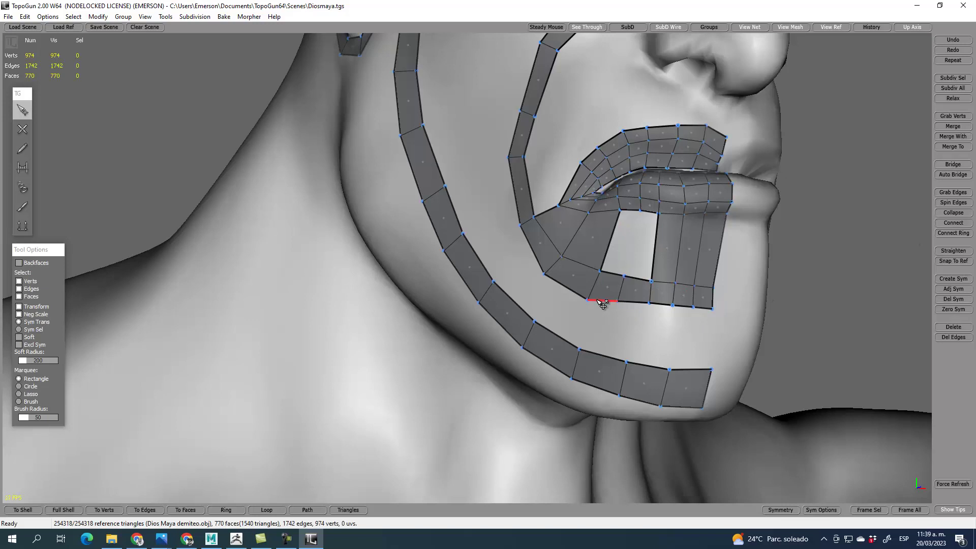
{"action": "key", "text": "r"}
{"action": "left_click", "coordinate": [633, 247]}
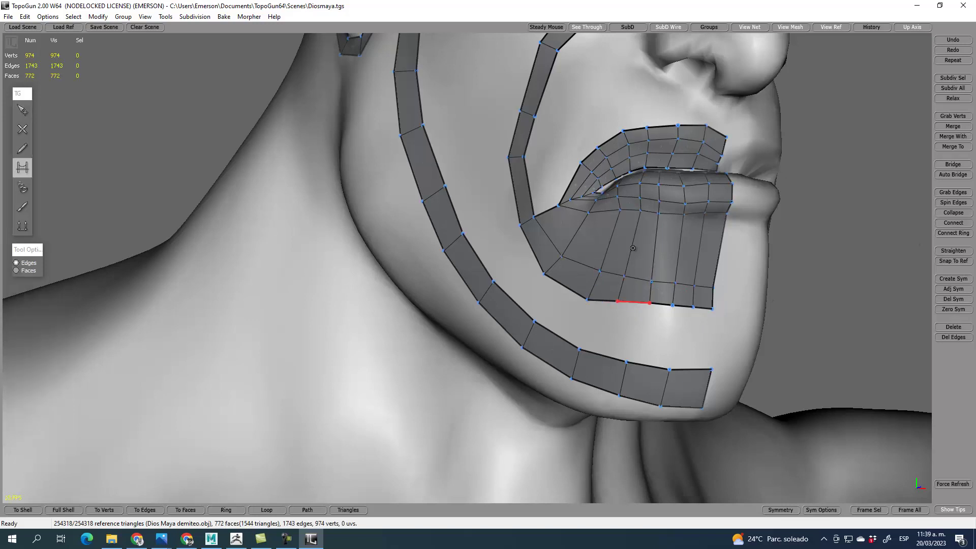
{"action": "key", "text": "q"}
- Adjust the lower row of the chin patch with the brush in Move mode, and smooth its inner vertices in Relax mode
{"action": "mouse_move", "coordinate": [649, 324]}
{"action": "left_mouse_down", "text": "alt"}
{"action": "mouse_move", "coordinate": [631, 334]}
{"action": "mouse_move", "coordinate": [597, 314]}
{"action": "mouse_move", "coordinate": [601, 276]}
{"action": "mouse_move", "coordinate": [473, 271]}
{"action": "mouse_move", "coordinate": [590, 277]}
{"action": "left_mouse_up", "text": "alt"}
{"action": "left_click", "coordinate": [22, 206]}
{"action": "left_click_drag", "start_coordinate": [529, 286], "coordinate": [605, 286]}
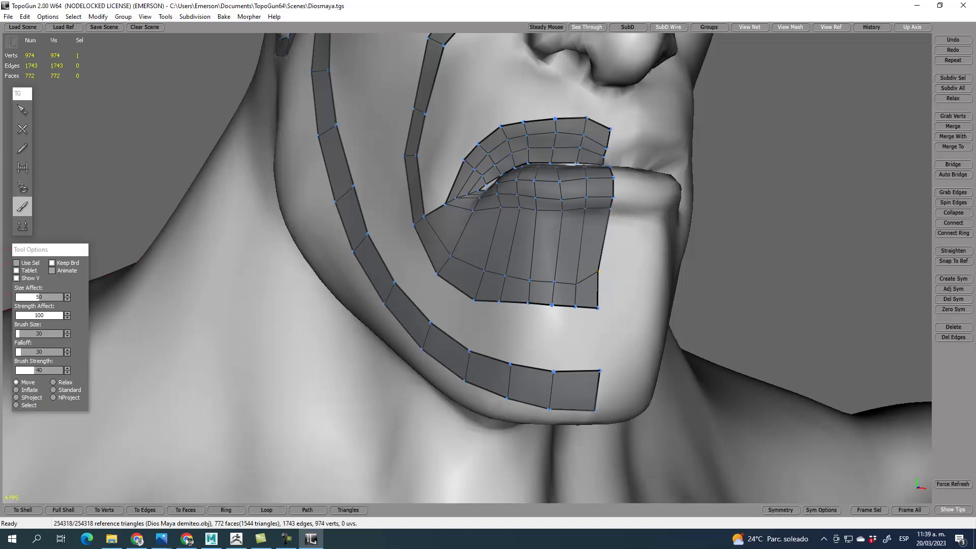
{"action": "left_click", "coordinate": [54, 382]}
{"action": "mouse_move", "coordinate": [486, 256]}
{"action": "left_mouse_down"}
{"action": "mouse_move", "coordinate": [451, 248]}
{"action": "mouse_move", "coordinate": [527, 270]}
{"action": "mouse_move", "coordinate": [511, 257]}
{"action": "mouse_move", "coordinate": [448, 259]}
{"action": "mouse_move", "coordinate": [526, 313]}
{"action": "left_mouse_up"}
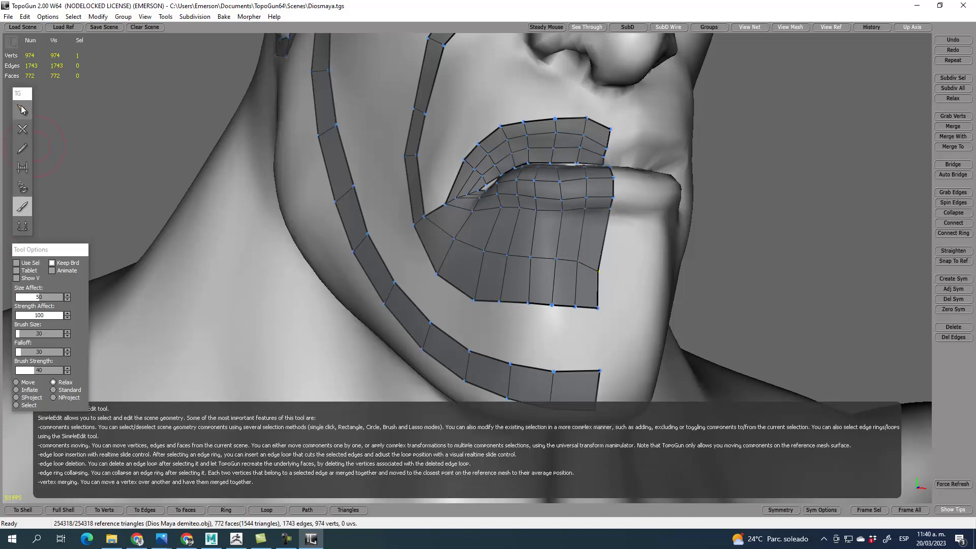
- Nudge the loop vertex beside the mouth corner and the chin patch's centre-line vertex into better alignment
{"action": "left_click", "coordinate": [22, 109]}
{"action": "left_click_drag", "start_coordinate": [427, 220], "coordinate": [434, 219]}
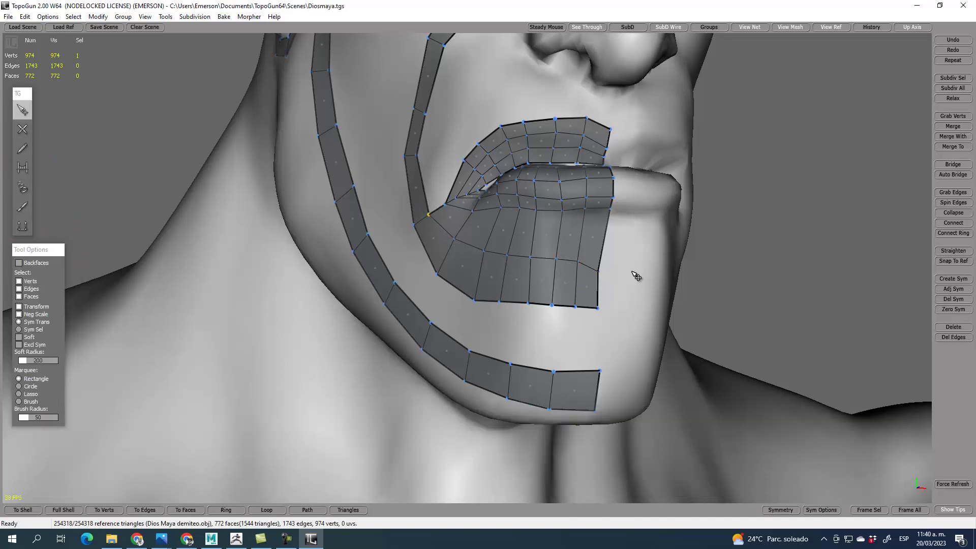
{"action": "left_click_drag", "start_coordinate": [599, 272], "coordinate": [600, 265]}
- Bridge the lower border of the chin patch to the jaw loop with two edges, starting at the centre line
{"action": "left_click_drag", "start_coordinate": [625, 330], "coordinate": [614, 320], "text": "alt"}
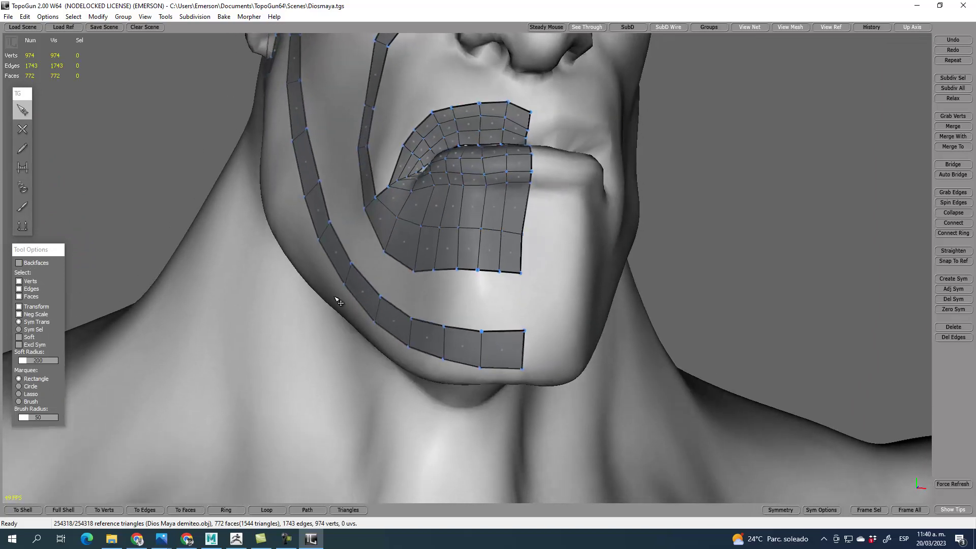
{"action": "left_click", "coordinate": [23, 226]}
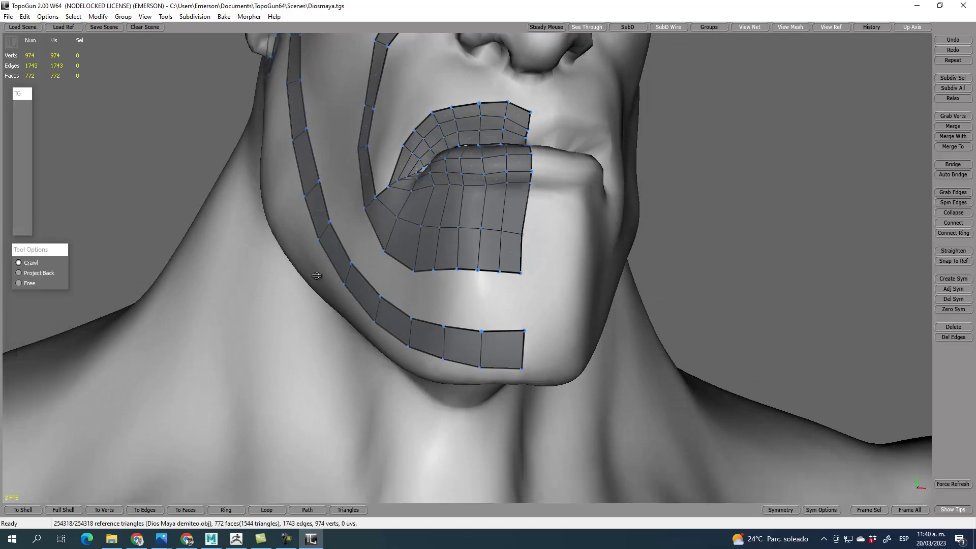
{"action": "left_click", "coordinate": [22, 167]}
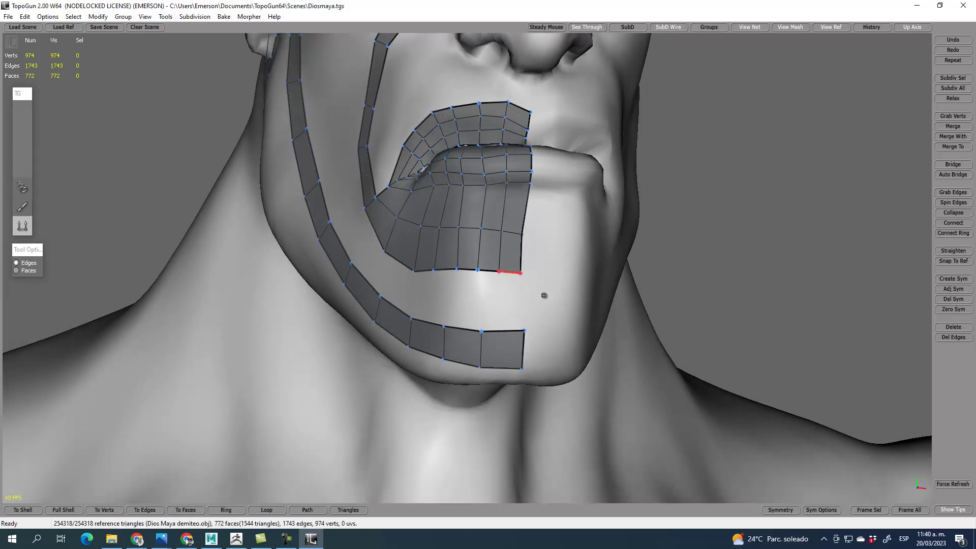
{"action": "left_click", "coordinate": [519, 310]}
{"action": "left_click", "coordinate": [485, 304]}
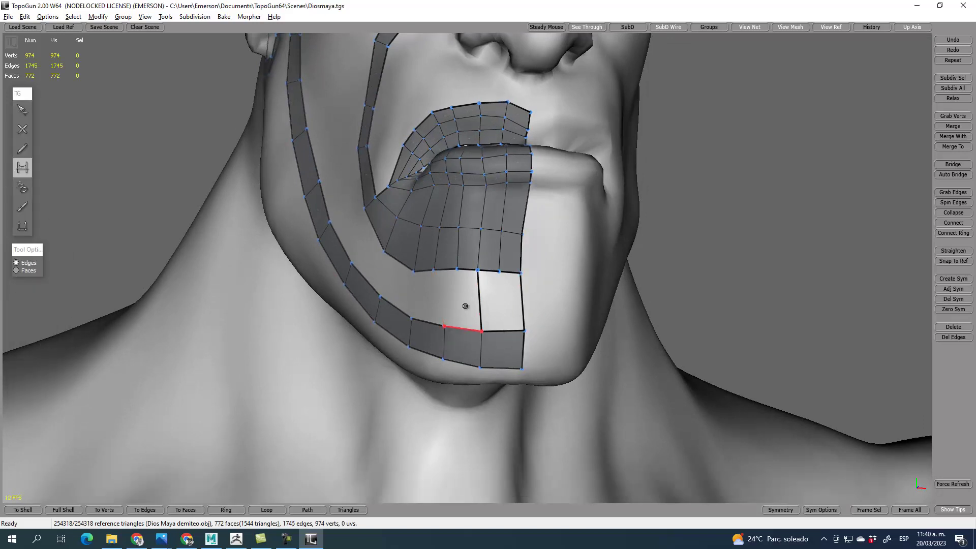
- Continue bridging the side of the chin patch to the jaw loop, ending with an edge across the cheek beside the mouth corner
{"action": "left_click_drag", "start_coordinate": [466, 307], "coordinate": [546, 318], "text": "alt"}
{"action": "left_click", "coordinate": [624, 315]}
{"action": "left_click", "coordinate": [572, 305]}
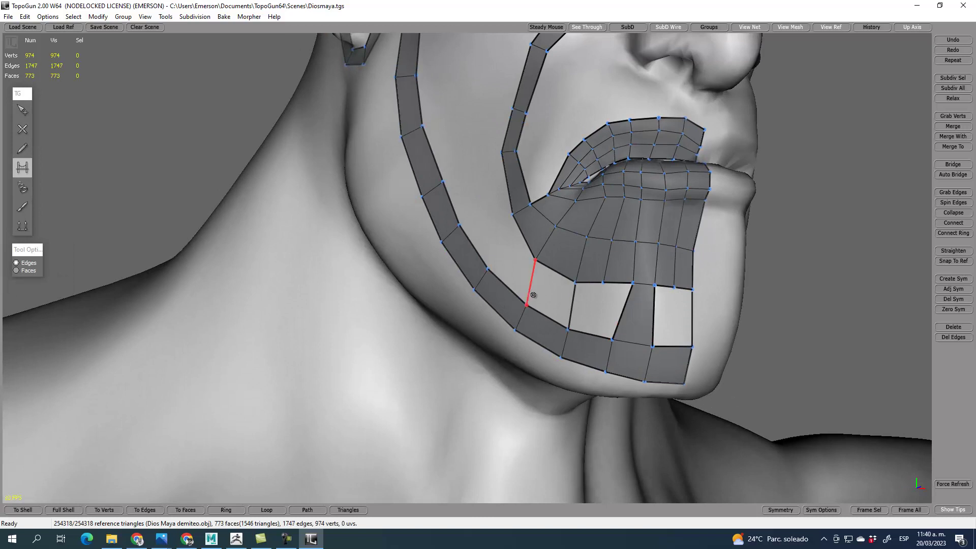
{"action": "left_click", "coordinate": [531, 282]}
{"action": "left_click", "coordinate": [479, 218]}
{"action": "key", "text": "q"}
{"action": "left_click_drag", "start_coordinate": [452, 305], "coordinate": [539, 299], "text": "alt"}
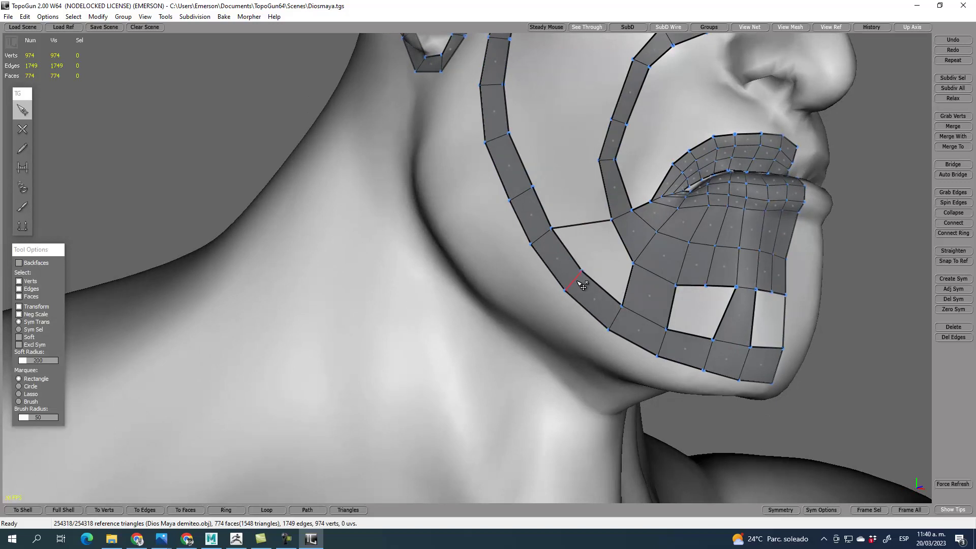
- Remove the jaw loop's extra cross edge and its two vertices beside the open cheek gap, closing the gap with one face
{"action": "left_click", "coordinate": [577, 281]}
{"action": "key", "text": "Delete"}
{"action": "left_click", "coordinate": [550, 291]}
{"action": "key", "text": "Delete"}
{"action": "left_click_drag", "start_coordinate": [566, 293], "coordinate": [553, 230]}
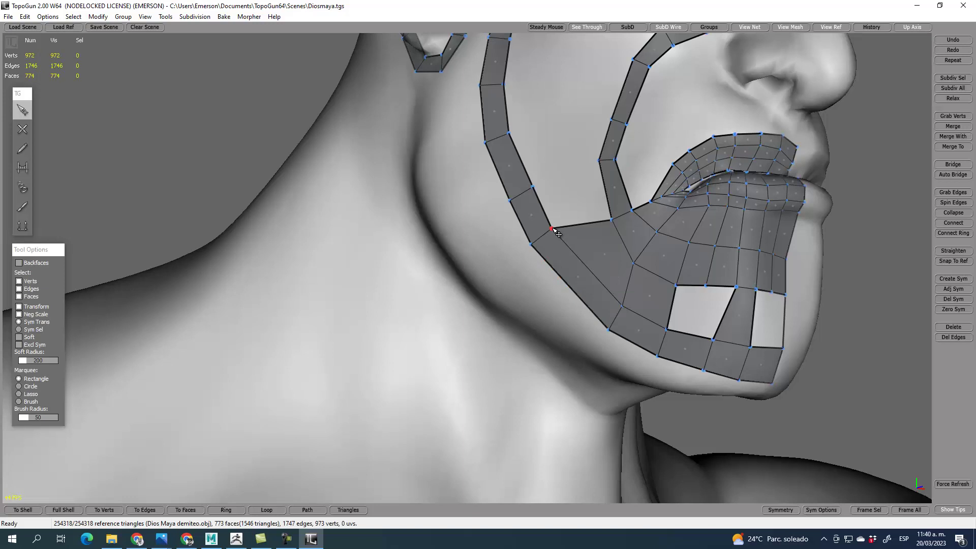
- Reposition the jaw loop's vertices below the mouth corner and along the jawline to even out the face spacing
{"action": "left_click", "coordinate": [550, 232]}
{"action": "left_click_drag", "start_coordinate": [556, 233], "coordinate": [540, 267]}
{"action": "left_click_drag", "start_coordinate": [623, 309], "coordinate": [603, 290]}
{"action": "left_click_drag", "start_coordinate": [610, 331], "coordinate": [580, 314]}
{"action": "left_click_drag", "start_coordinate": [659, 358], "coordinate": [650, 323]}
- Split the jaw loop quad below the wide chin gap with a connecting edge, and bridge the gap up to the chin patch
{"action": "left_click_drag", "start_coordinate": [693, 314], "coordinate": [667, 306], "text": "alt"}
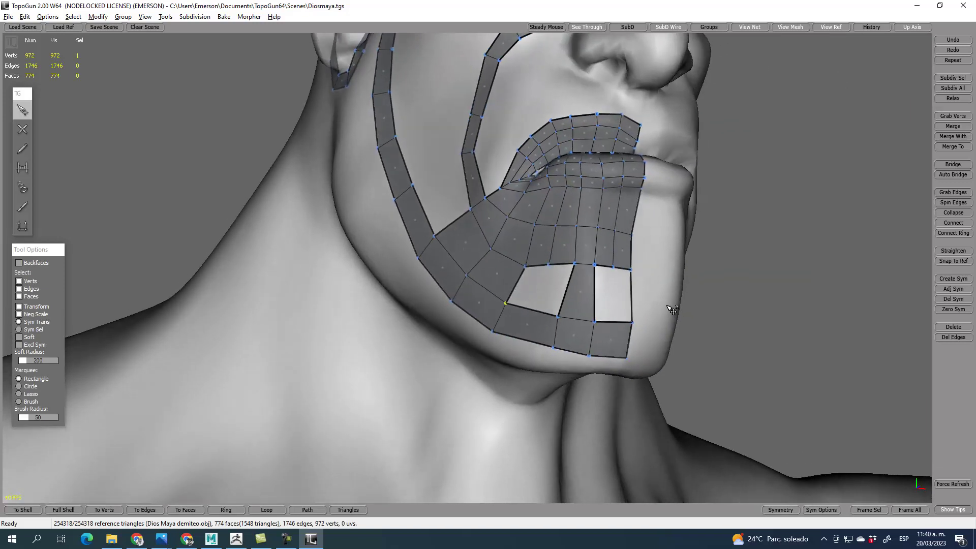
{"action": "left_click_drag", "start_coordinate": [558, 317], "coordinate": [566, 319]}
{"action": "left_click", "coordinate": [535, 311]}
{"action": "left_click", "coordinate": [532, 342], "text": "shift"}
{"action": "left_click", "coordinate": [951, 223]}
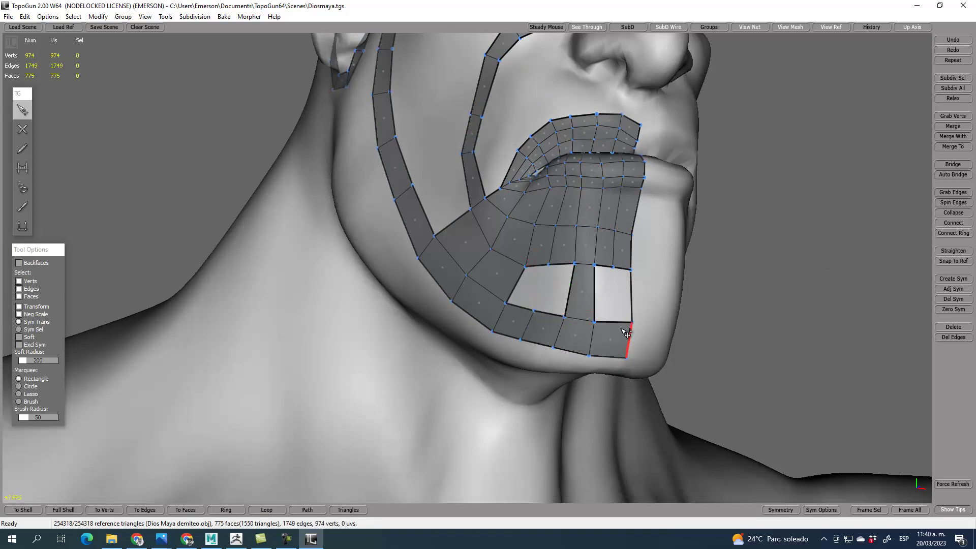
{"action": "key", "text": "r"}
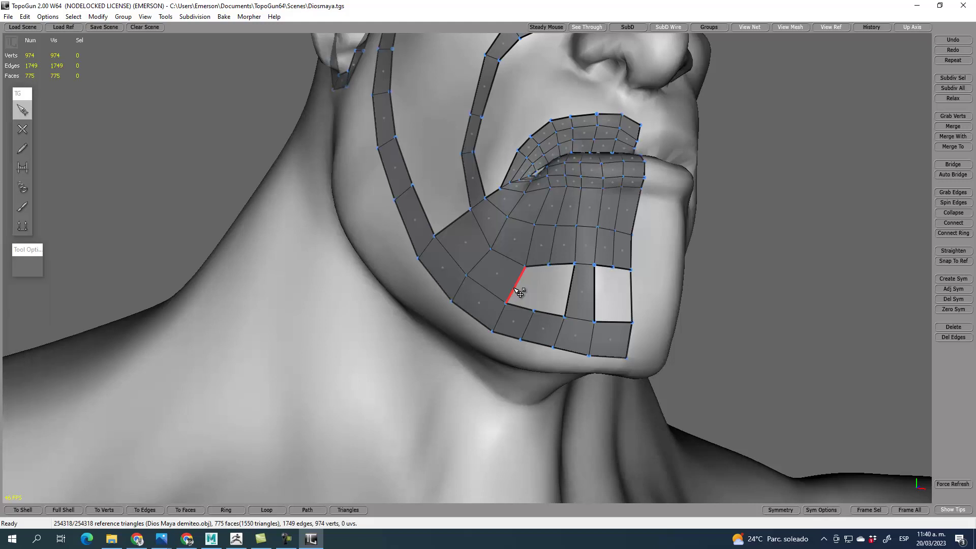
{"action": "left_click", "coordinate": [542, 290]}
{"action": "key", "text": "q"}
- Align the chin's centre-line vertices with the face's symmetry line and even out the lower row beside the remaining gap
{"action": "left_click_drag", "start_coordinate": [599, 343], "coordinate": [429, 342], "text": "alt"}
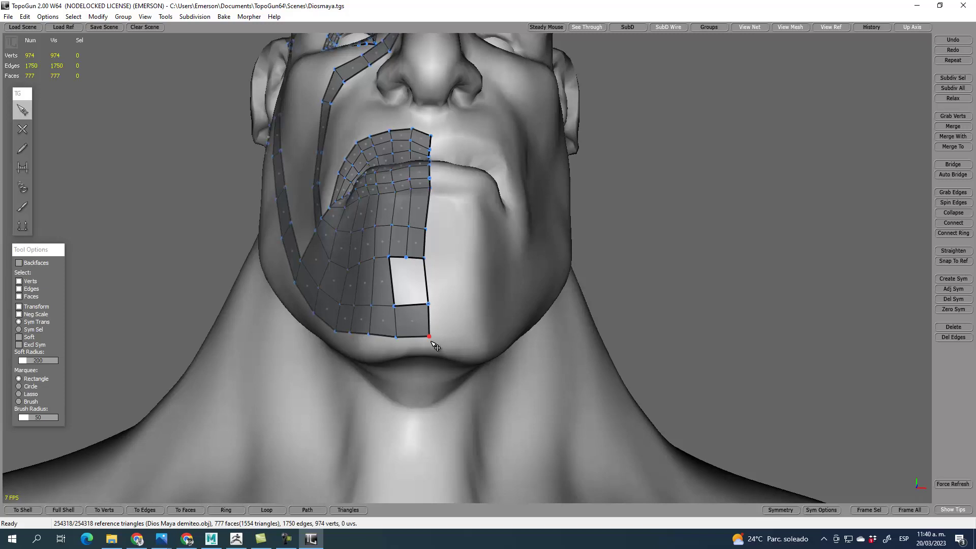
{"action": "left_click_drag", "start_coordinate": [432, 337], "coordinate": [425, 337]}
{"action": "left_click_drag", "start_coordinate": [429, 262], "coordinate": [434, 264]}
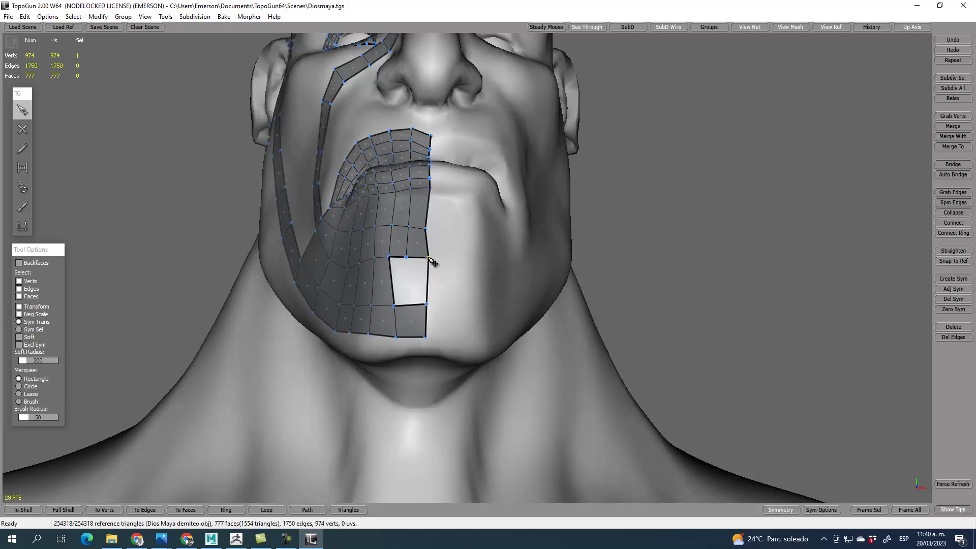
{"action": "left_click_drag", "start_coordinate": [432, 230], "coordinate": [434, 232]}
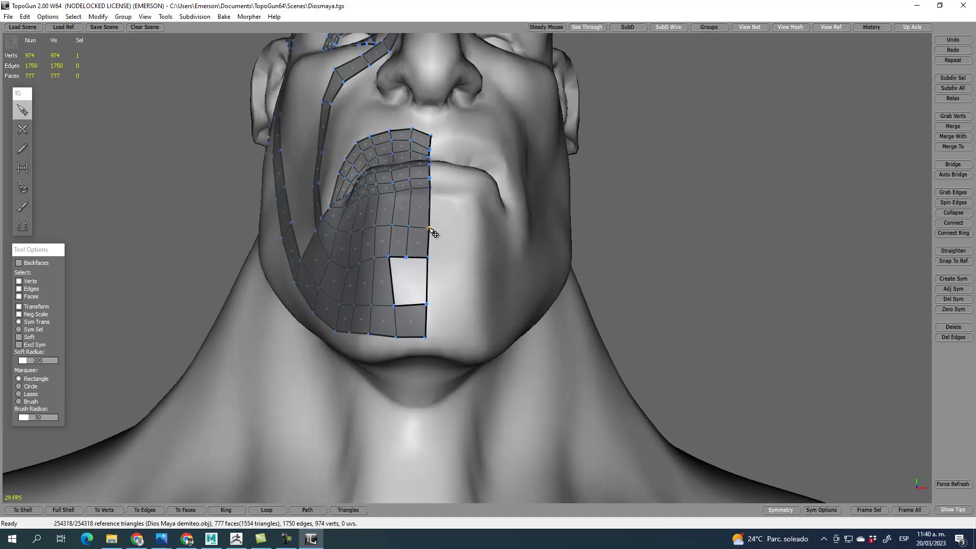
{"action": "middle_click_drag", "start_coordinate": [480, 310], "coordinate": [451, 337]}
{"action": "left_click", "coordinate": [450, 334]}
{"action": "left_click_drag", "start_coordinate": [430, 336], "coordinate": [428, 332]}
{"action": "middle_click_drag", "start_coordinate": [450, 309], "coordinate": [428, 314]}
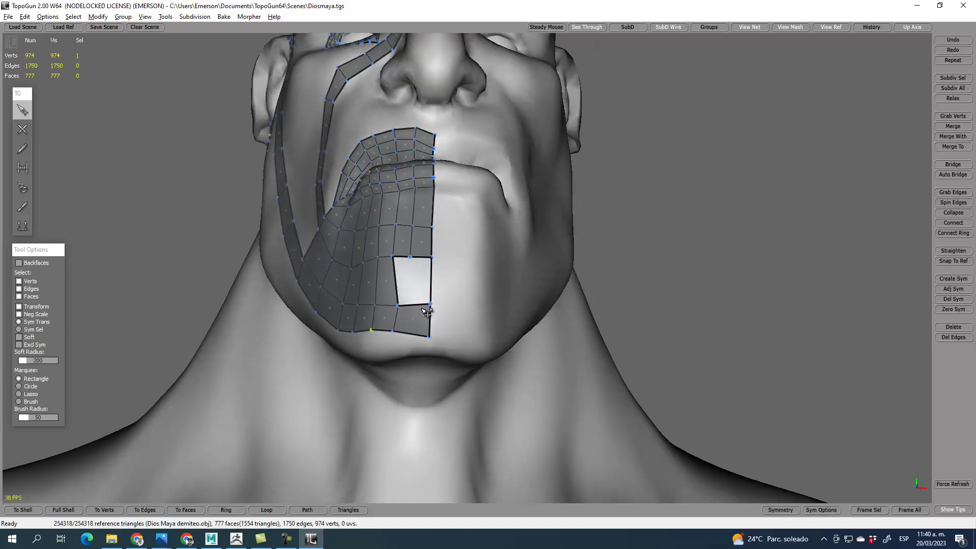
{"action": "left_click_drag", "start_coordinate": [398, 305], "coordinate": [394, 301]}
{"action": "left_click_drag", "start_coordinate": [430, 337], "coordinate": [428, 334]}
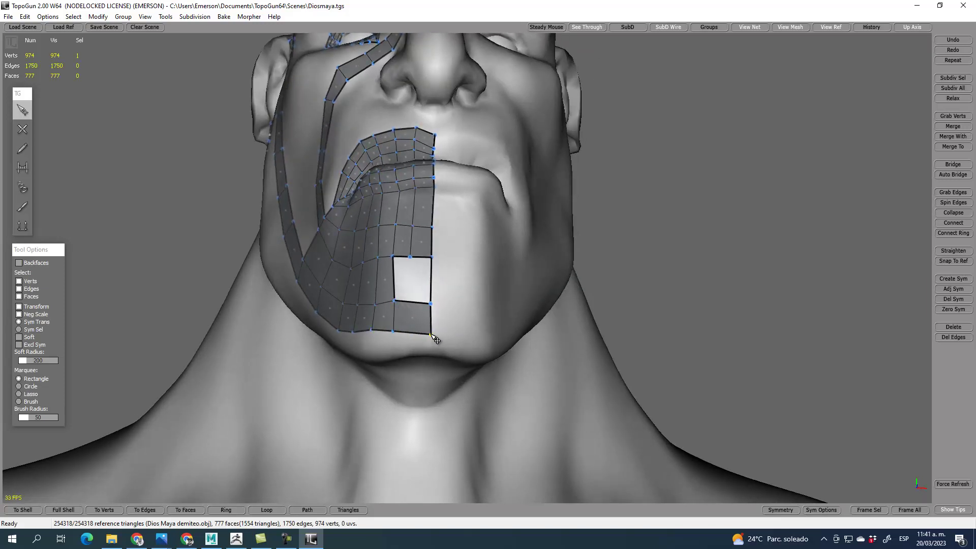
- Split the jaw loop quad at the chin's centre line with a connecting edge, and bridge the last chin gap above it
{"action": "left_click", "coordinate": [408, 303]}
{"action": "left_click", "coordinate": [411, 332], "text": "shift"}
{"action": "left_click", "coordinate": [954, 224]}
{"action": "key", "text": "b"}
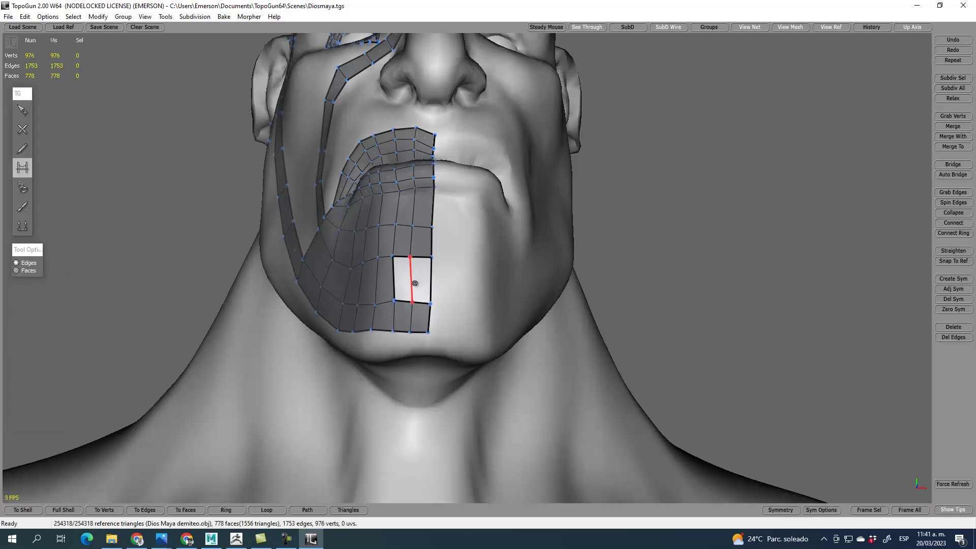
{"action": "key", "text": "alt"}
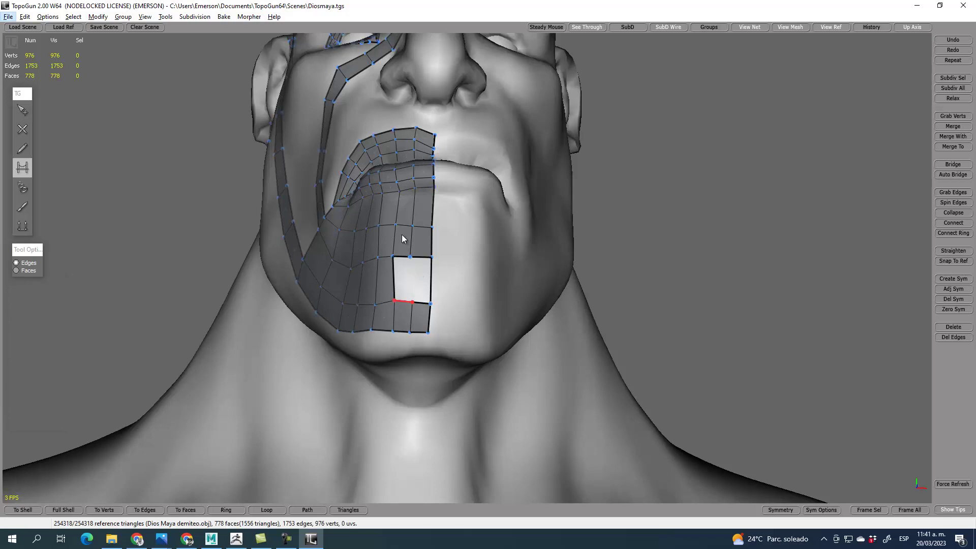
{"action": "key", "text": "alt"}
{"action": "left_click", "coordinate": [412, 281]}
{"action": "key", "text": "q"}
- Bridge the jaw loop to the nasolabial loop with two cheek faces, and nudge the nasolabial loop's inner vertex toward the mouth
{"action": "left_click_drag", "start_coordinate": [525, 344], "coordinate": [659, 365], "text": "alt"}
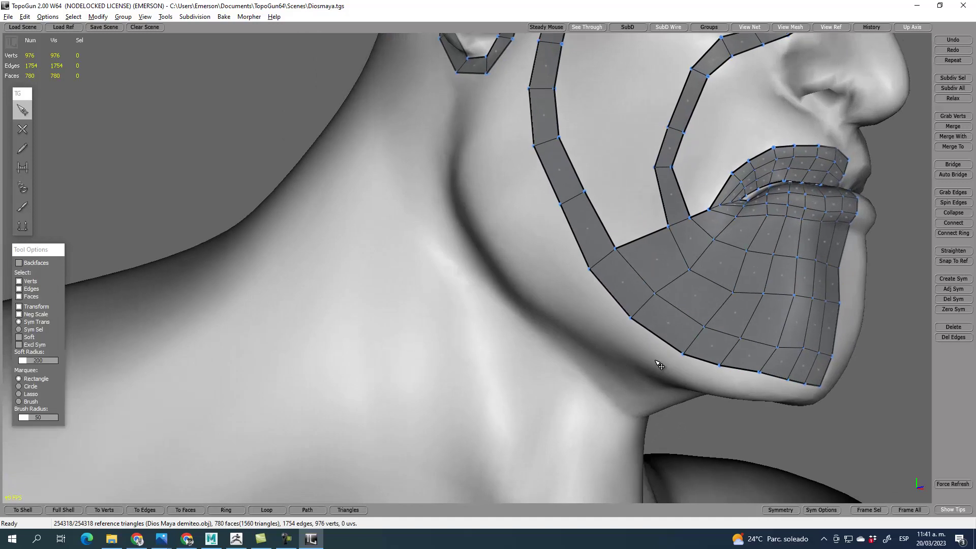
{"action": "scroll", "coordinate": [655, 360], "scroll_direction": "down", "scroll_amount": 4}
{"action": "left_click", "coordinate": [26, 204]}
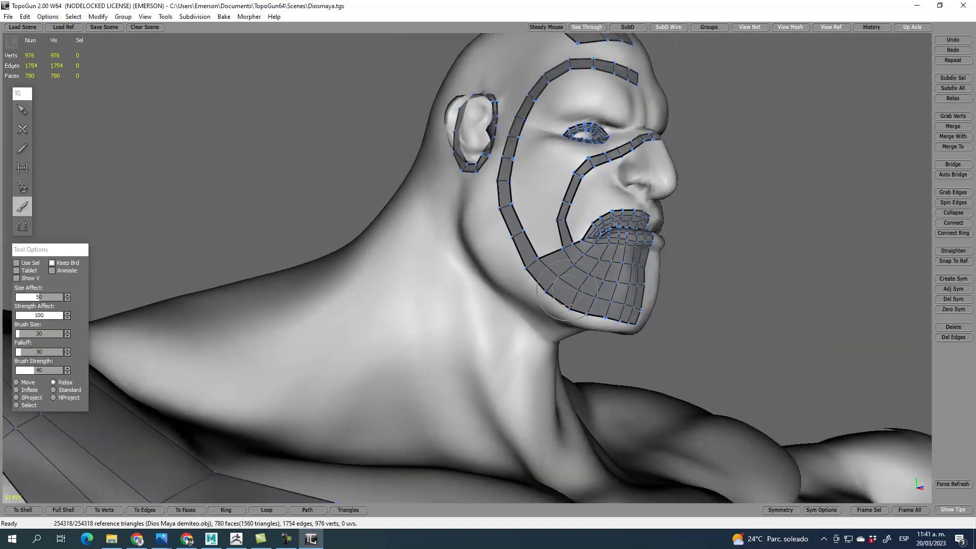
{"action": "mouse_move", "coordinate": [506, 293]}
{"action": "left_mouse_down", "text": "alt"}
{"action": "mouse_move", "coordinate": [549, 316]}
{"action": "mouse_move", "coordinate": [516, 335]}
{"action": "left_mouse_up", "text": "alt"}
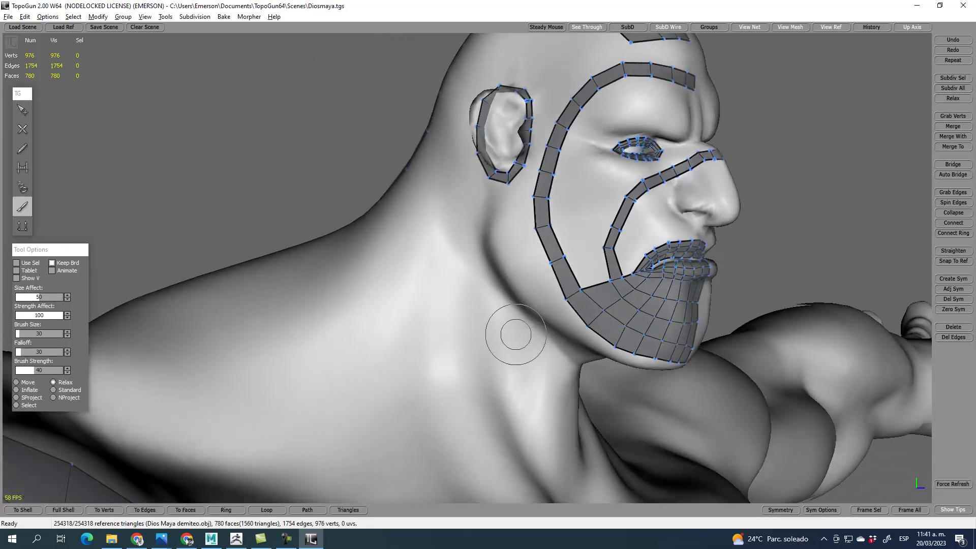
{"action": "middle_click_drag", "start_coordinate": [620, 258], "coordinate": [502, 278], "text": "alt"}
{"action": "scroll", "coordinate": [501, 273], "scroll_direction": "up", "scroll_amount": 4}
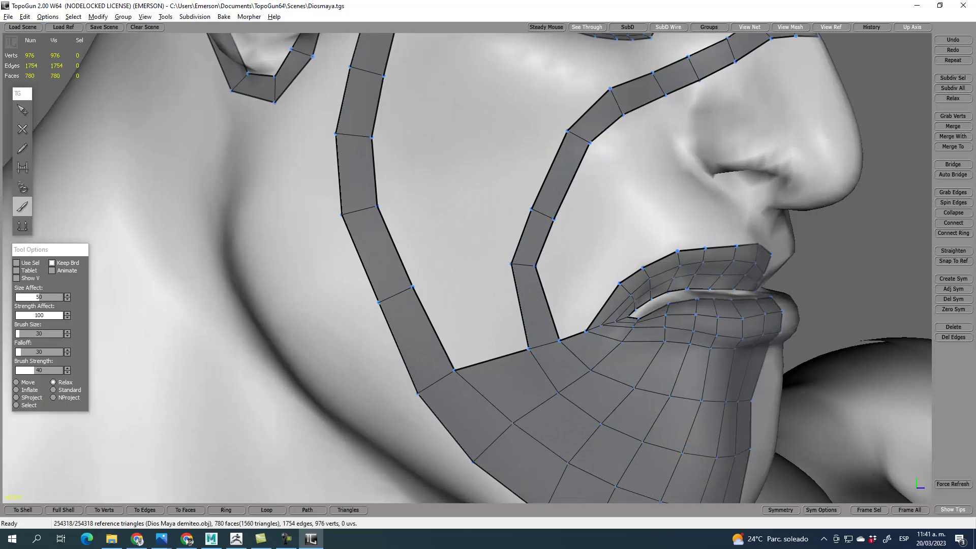
{"action": "left_click", "coordinate": [26, 117]}
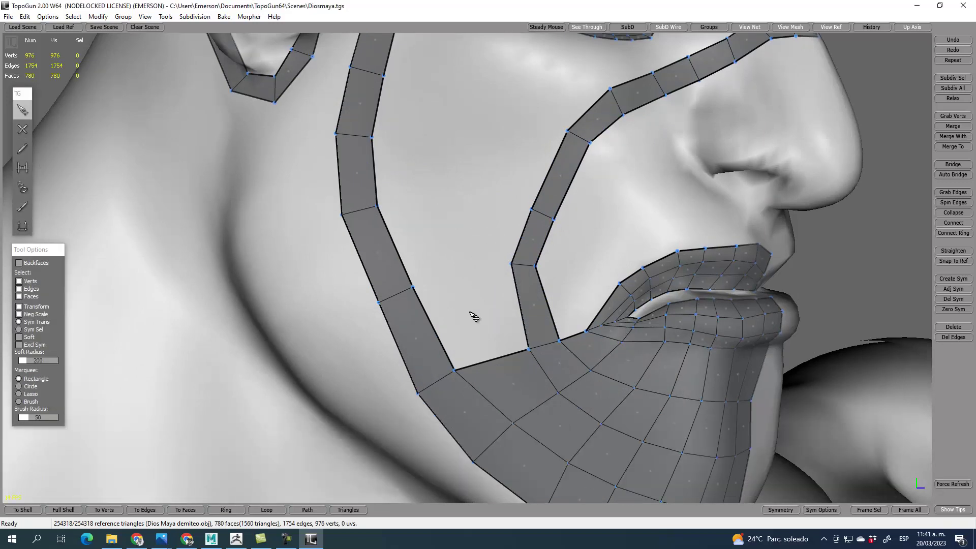
{"action": "key", "text": "b"}
{"action": "left_click", "coordinate": [472, 285]}
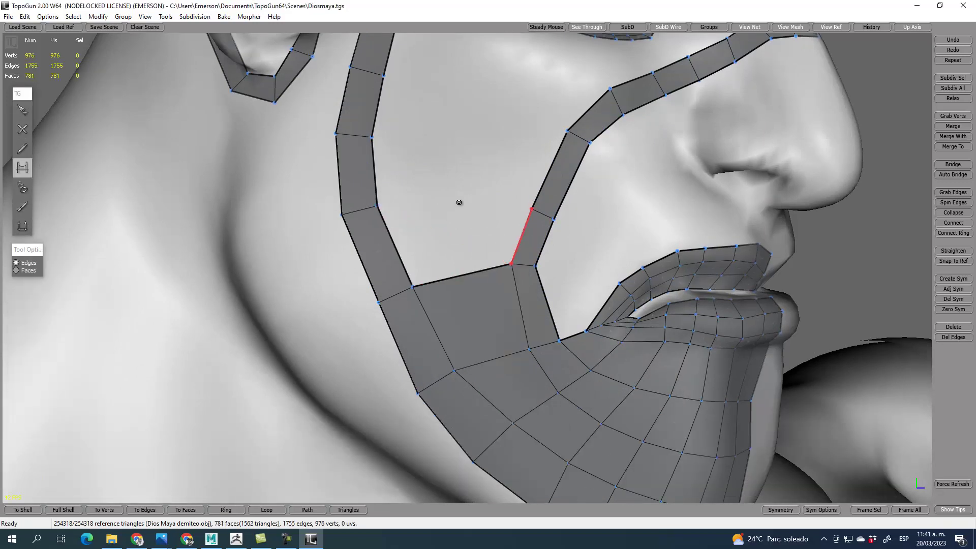
{"action": "left_click", "coordinate": [446, 204]}
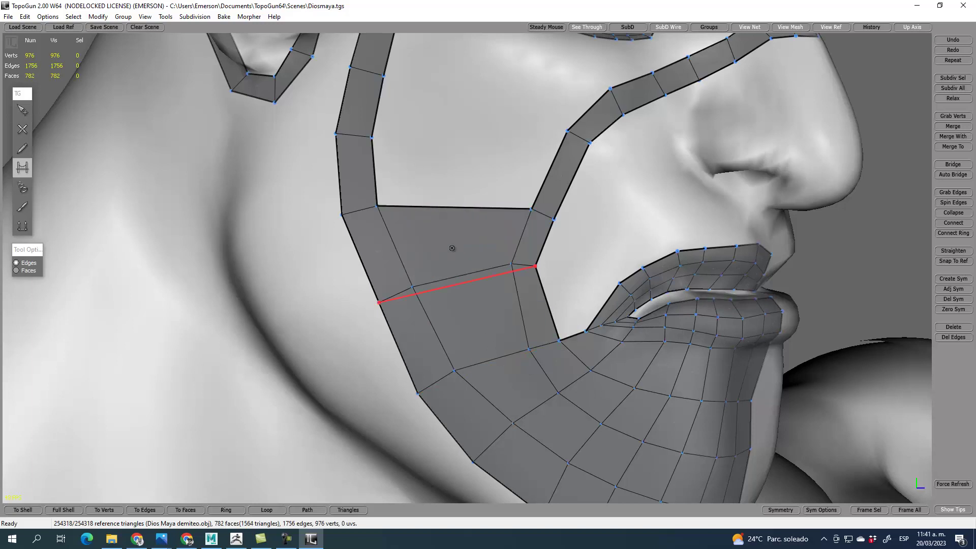
{"action": "key", "text": "s"}
{"action": "left_click_drag", "start_coordinate": [536, 267], "coordinate": [548, 266]}
- Bridge the nasolabial loop to the upper lip patch with three faces, working upward from the mouth corner
{"action": "left_click_drag", "start_coordinate": [582, 202], "coordinate": [582, 208], "text": "alt"}
{"action": "scroll", "coordinate": [588, 211], "scroll_direction": "down", "scroll_amount": 3}
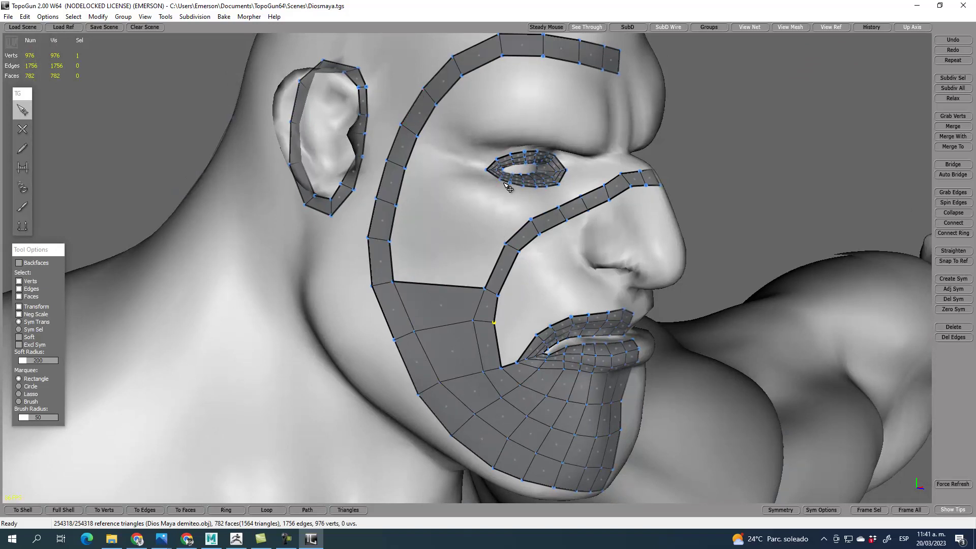
{"action": "left_click_drag", "start_coordinate": [594, 273], "coordinate": [574, 269], "text": "alt"}
{"action": "scroll", "coordinate": [577, 273], "scroll_direction": "up", "scroll_amount": 3}
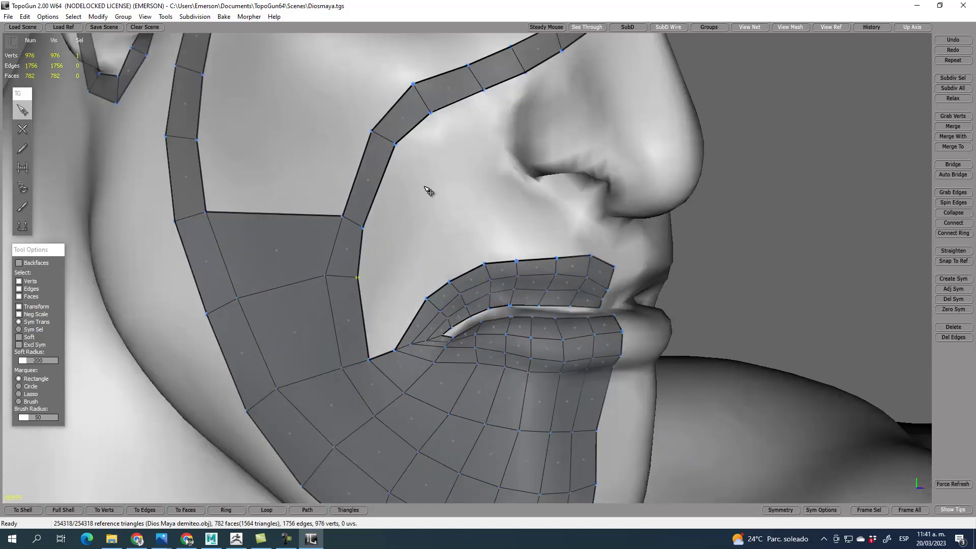
{"action": "key", "text": "r"}
{"action": "left_click", "coordinate": [393, 288]}
{"action": "left_click", "coordinate": [410, 234]}
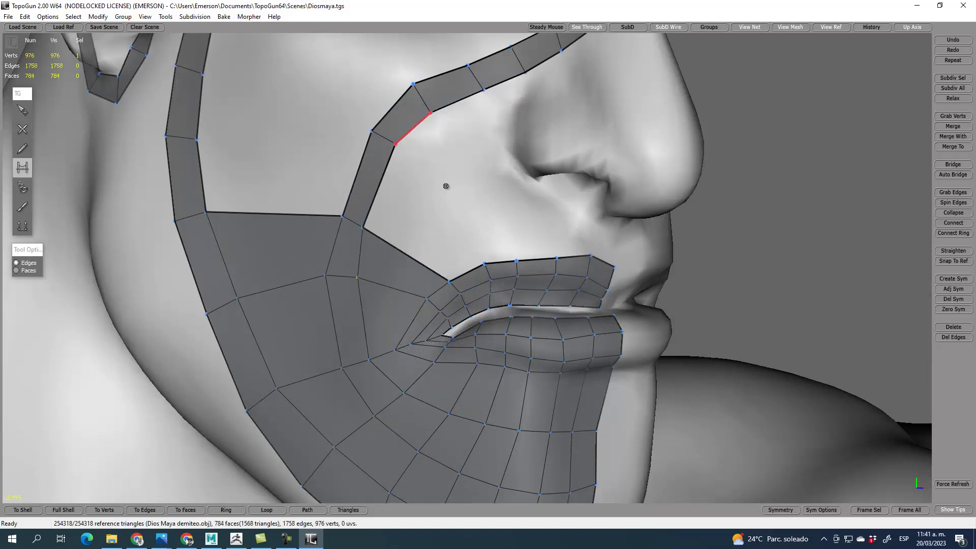
{"action": "left_click", "coordinate": [451, 200]}
{"action": "key", "text": "q"}
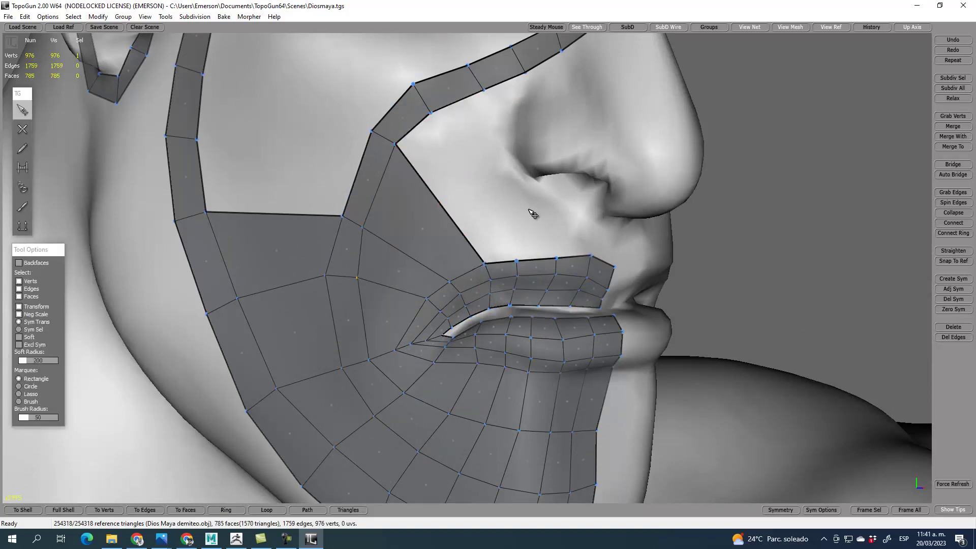
- Draw a six-vertex edge chain under the nose from the centre line to the nostril wing, and place a separate vertex beside it
{"action": "middle_click_drag", "start_coordinate": [554, 208], "coordinate": [343, 173]}
{"action": "key", "text": "c"}
{"action": "left_click", "coordinate": [415, 282]}
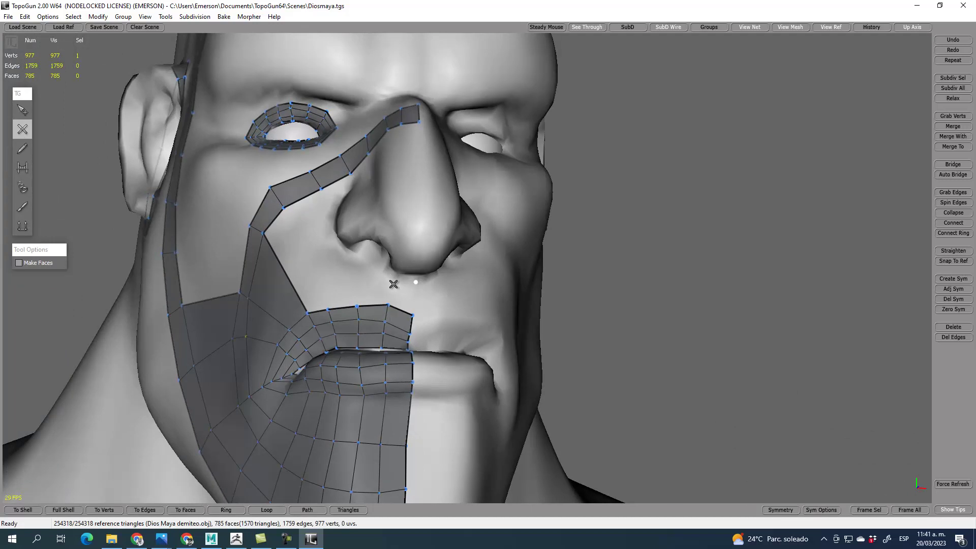
{"action": "left_click", "coordinate": [385, 271]}
{"action": "left_click", "coordinate": [371, 255]}
{"action": "left_click", "coordinate": [353, 252]}
{"action": "left_click", "coordinate": [333, 242]}
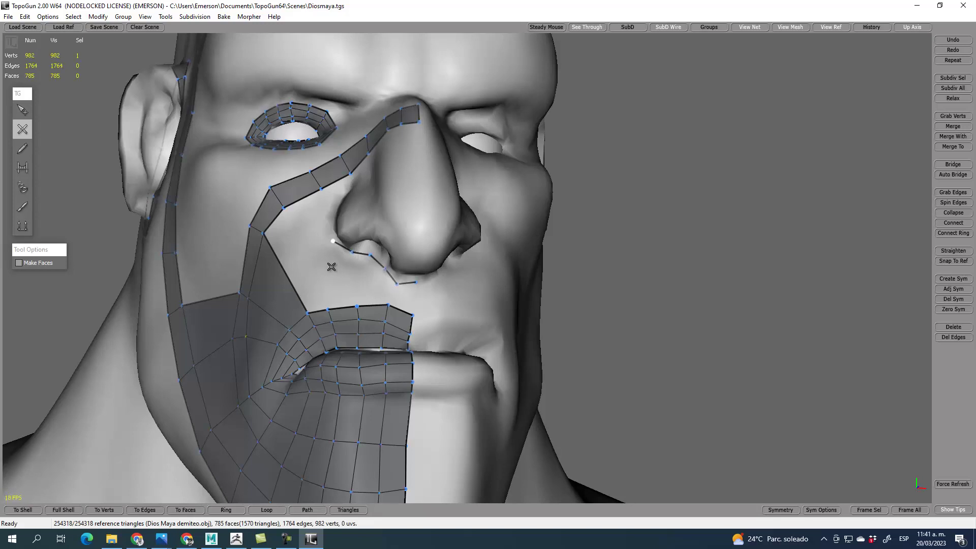
{"action": "key", "text": "q"}
{"action": "key", "text": "w"}
{"action": "left_click", "coordinate": [308, 249]}
{"action": "key", "text": "q"}
- Insert an edge loop through the ring of faces running from the nasolabial area around the mouth corner to the chin
{"action": "left_click", "coordinate": [284, 270]}
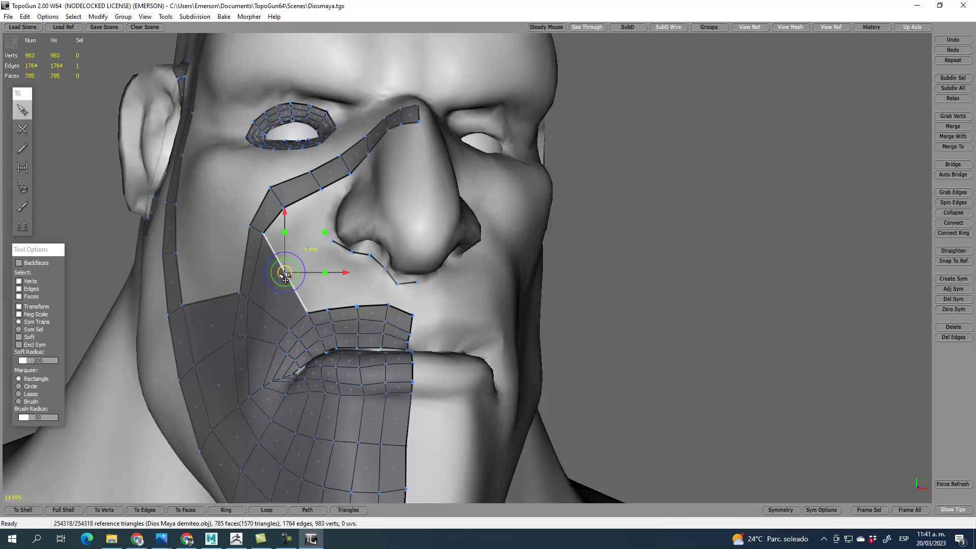
{"action": "double_click", "coordinate": [263, 310]}
{"action": "left_click", "coordinate": [958, 233]}
- Connect the loose cheek vertex to the mouth patch and the nose chain, and bridge three faces around it
{"action": "left_click_drag", "start_coordinate": [319, 269], "coordinate": [332, 270], "text": "alt"}
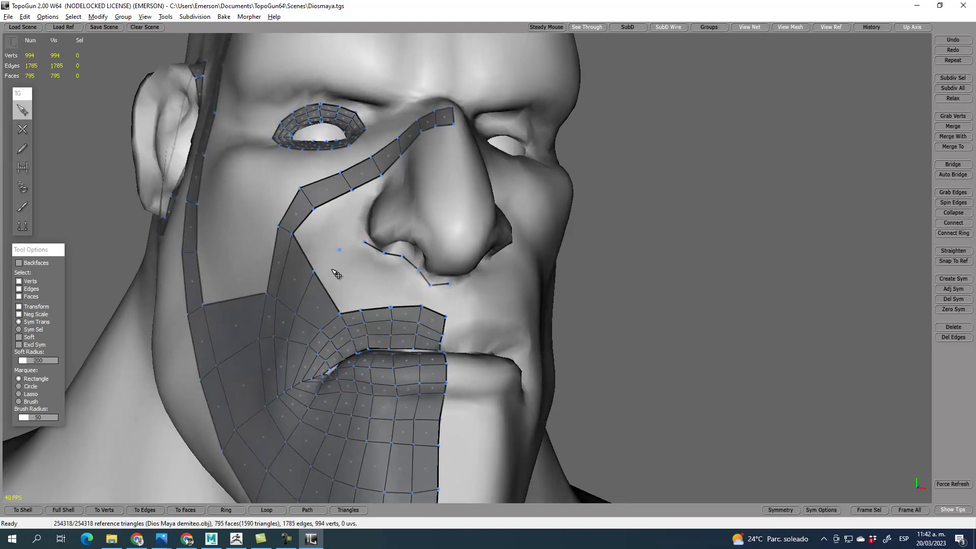
{"action": "key", "text": "r"}
{"action": "left_click", "coordinate": [326, 263]}
{"action": "left_click", "coordinate": [354, 247]}
{"action": "left_click", "coordinate": [318, 233]}
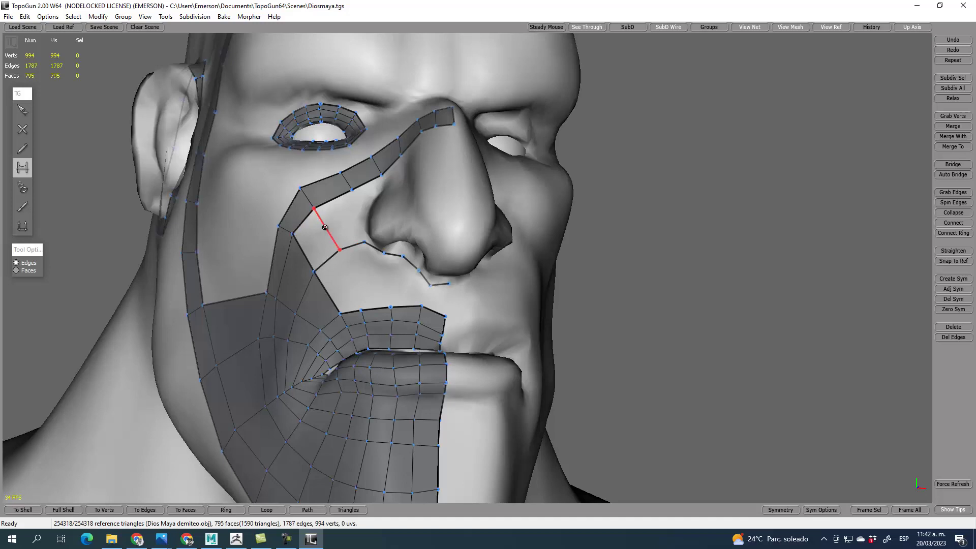
{"action": "left_click", "coordinate": [351, 278]}
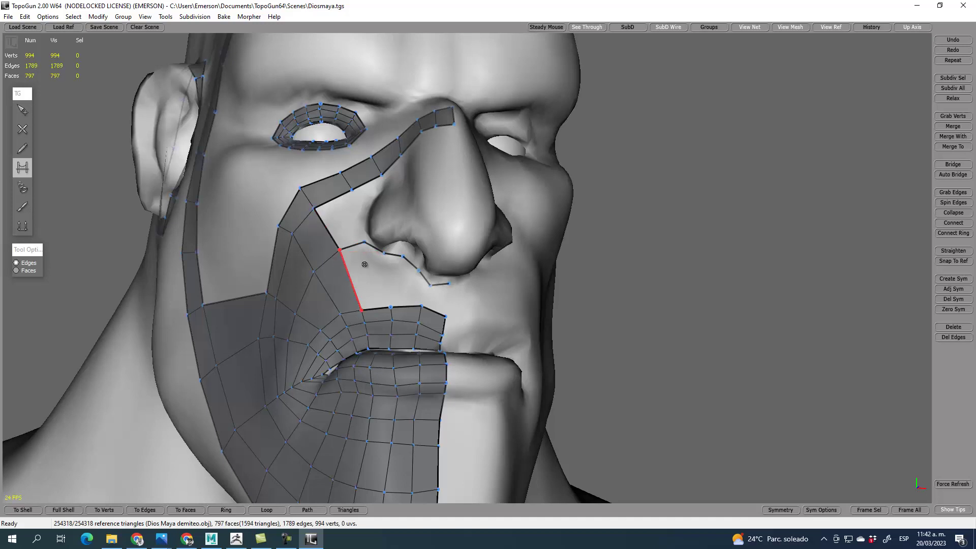
{"action": "left_click", "coordinate": [358, 219]}
{"action": "key", "text": "q"}
{"action": "key", "text": "q"}
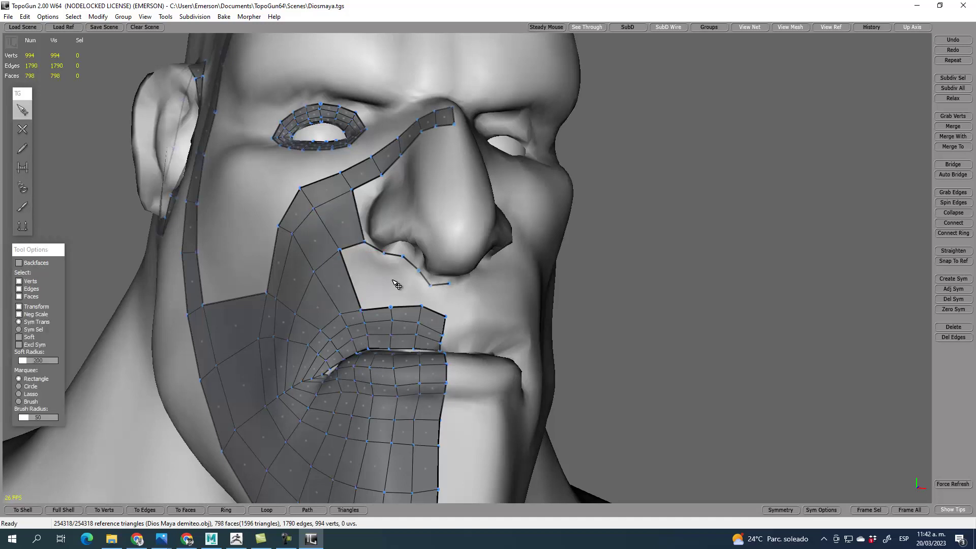
- Insert a second edge loop closer to the lips, from the gap under the nostril around the mouth corner to the chin
{"action": "double_click", "coordinate": [348, 275]}
{"action": "left_click", "coordinate": [955, 224]}
{"action": "left_click", "coordinate": [688, 270]}
- Try bridging the chain under the nostril to the inserted loop's end vertex with one face, and delete that edge
{"action": "key", "text": "w"}
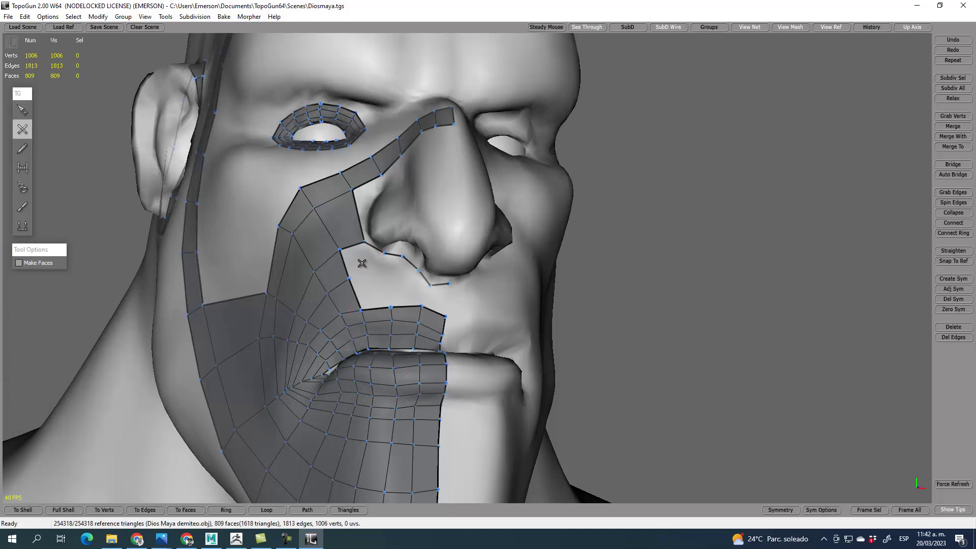
{"action": "key", "text": "r"}
{"action": "left_click", "coordinate": [373, 266]}
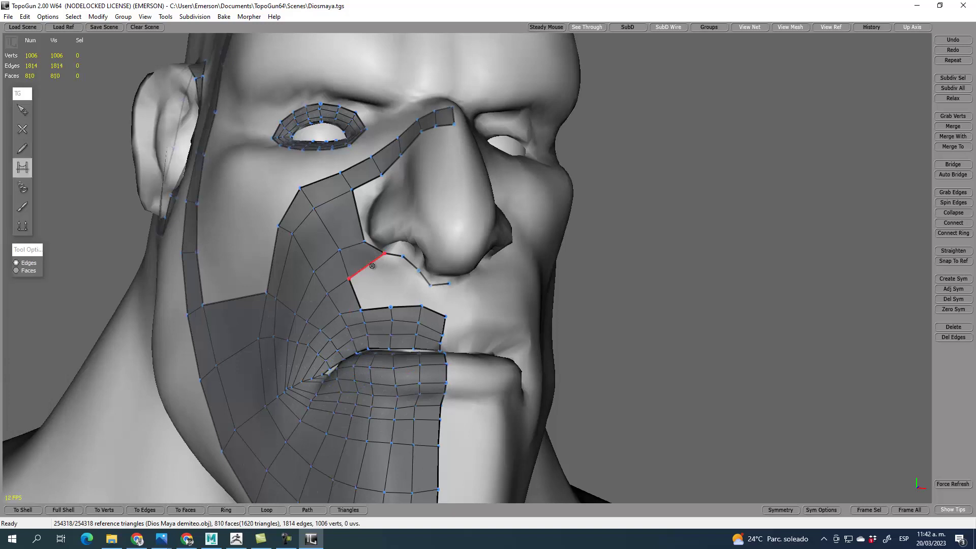
{"action": "key", "text": "q"}
{"action": "mouse_move", "coordinate": [364, 270]}
{"action": "right_mouse_down", "text": "alt"}
{"action": "mouse_move", "coordinate": [387, 275]}
{"action": "mouse_move", "coordinate": [362, 275]}
{"action": "right_mouse_up", "text": "alt"}
{"action": "middle_click_drag", "start_coordinate": [363, 274], "coordinate": [372, 275], "text": "alt"}
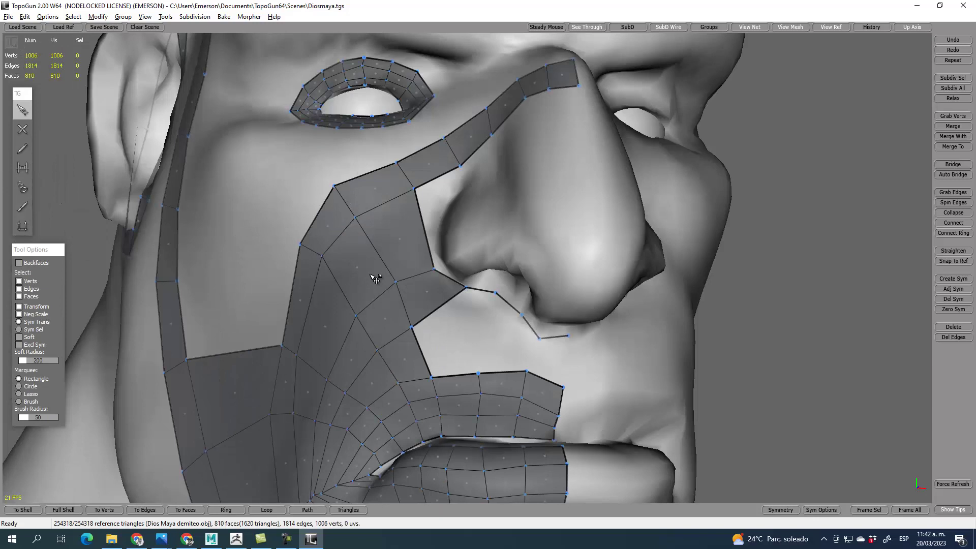
{"action": "left_click", "coordinate": [446, 312]}
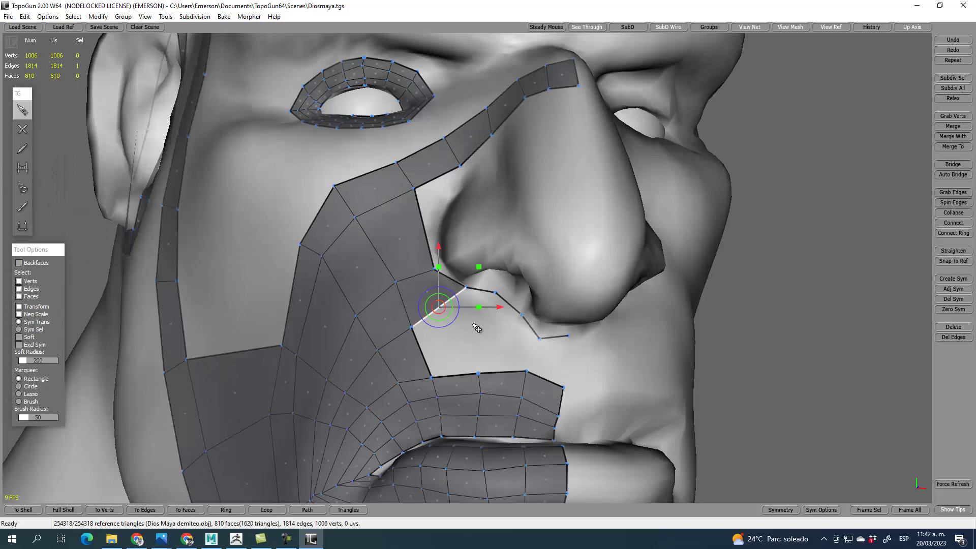
{"action": "key", "text": "Delete"}
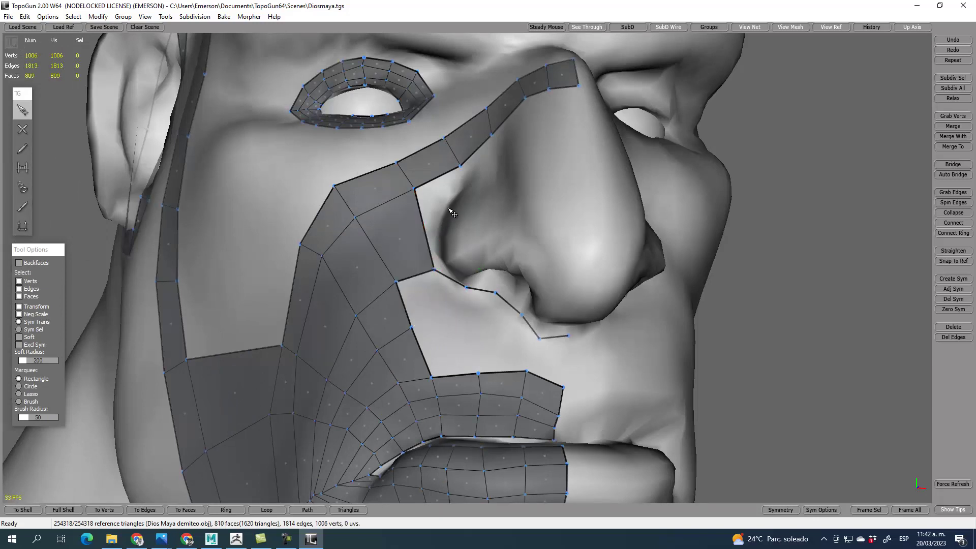
- Place a vertex at the upper crease of the nostril wing and delete the edge from the nasolabial strip to the nose chain
{"action": "key", "text": "2"}
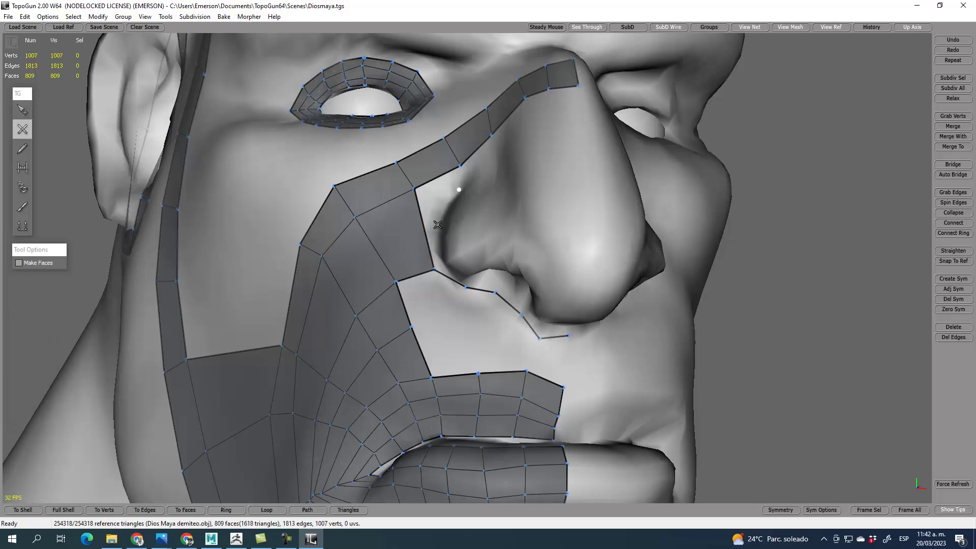
{"action": "key", "text": "1"}
{"action": "left_click", "coordinate": [424, 224]}
{"action": "key", "text": "Delete"}
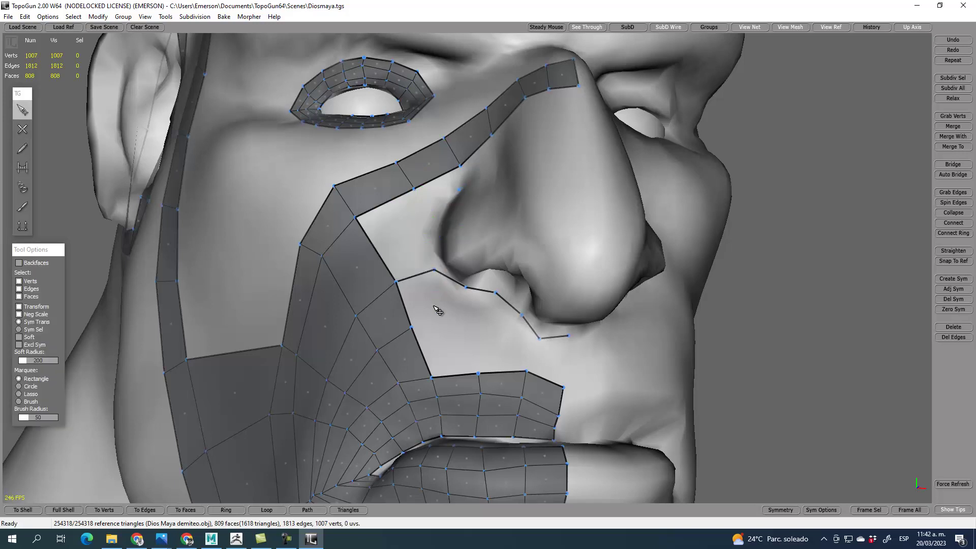
- Place a vertex midway along the crease beside the nostril wing and connect it to the vertex above and the nose chain below
{"action": "key", "text": "2"}
{"action": "left_click", "coordinate": [430, 230]}
{"action": "key", "text": "1"}
{"action": "key", "text": "4"}
{"action": "left_click", "coordinate": [435, 247]}
- Draw a four-vertex edge chain over the nostril wing from its outer side toward the nose tip
{"action": "key", "text": "1"}
{"action": "key", "text": "2"}
{"action": "left_click", "coordinate": [464, 251]}
{"action": "left_click", "coordinate": [507, 236]}
{"action": "left_click", "coordinate": [542, 239]}
{"action": "left_click", "coordinate": [571, 266]}
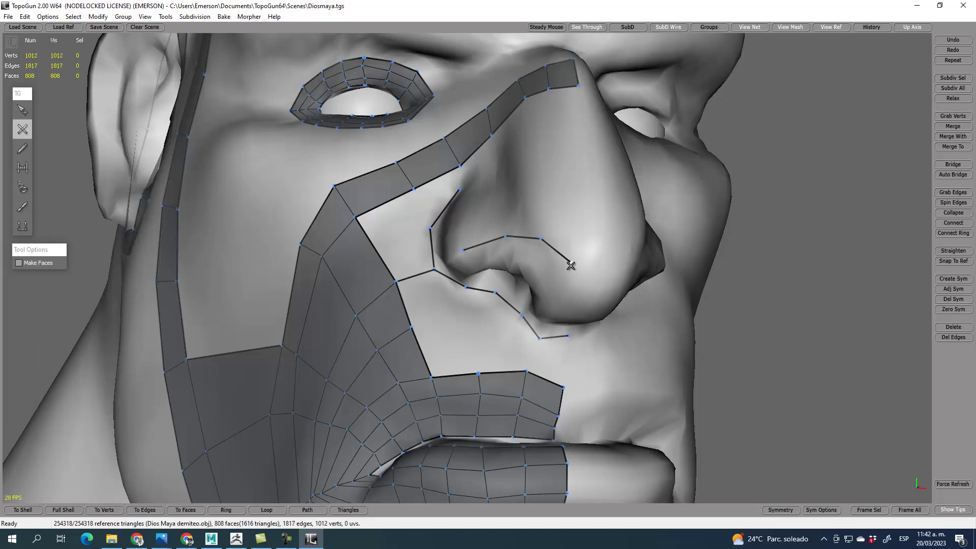
- Place vertices along the nostril's upper rim and connect them into a chain joined to the edges below the nostril
{"action": "key", "text": "1"}
{"action": "left_click_drag", "start_coordinate": [449, 271], "coordinate": [447, 248], "text": "alt"}
{"action": "scroll", "coordinate": [446, 249], "scroll_direction": "down", "scroll_amount": 2}
{"action": "right_click_drag", "start_coordinate": [451, 251], "coordinate": [448, 246]}
{"action": "key", "text": "2"}
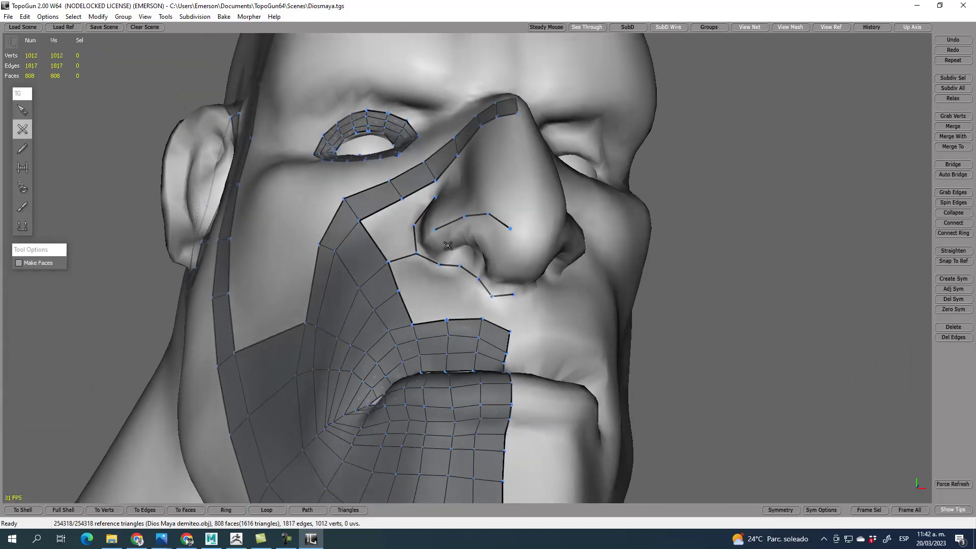
{"action": "left_click", "coordinate": [471, 239]}
{"action": "left_click", "coordinate": [485, 249]}
{"action": "key", "text": "1"}
{"action": "key", "text": "4"}
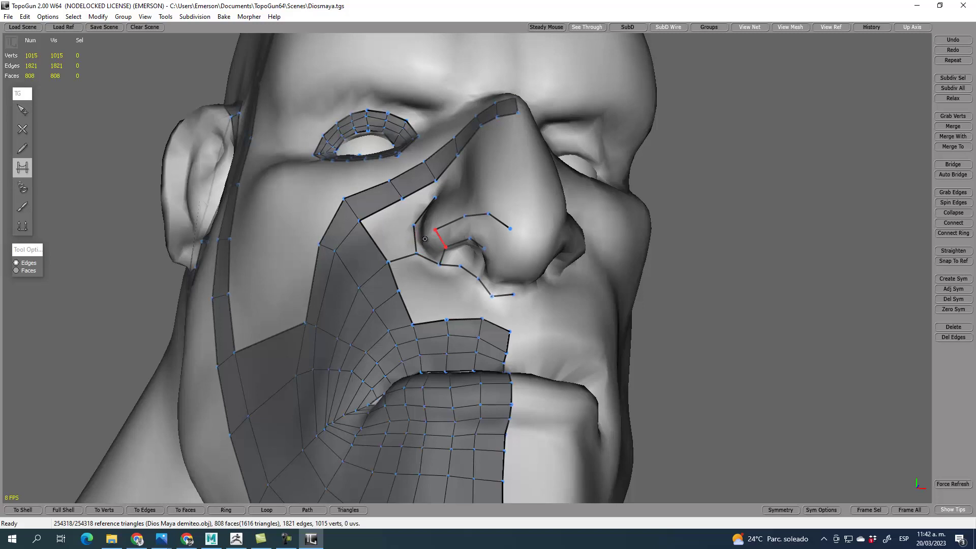
- Adjust the outer vertex of the wing chain and bridge a face at the nostril's outer corner
{"action": "key", "text": "s"}
{"action": "left_click", "coordinate": [432, 244]}
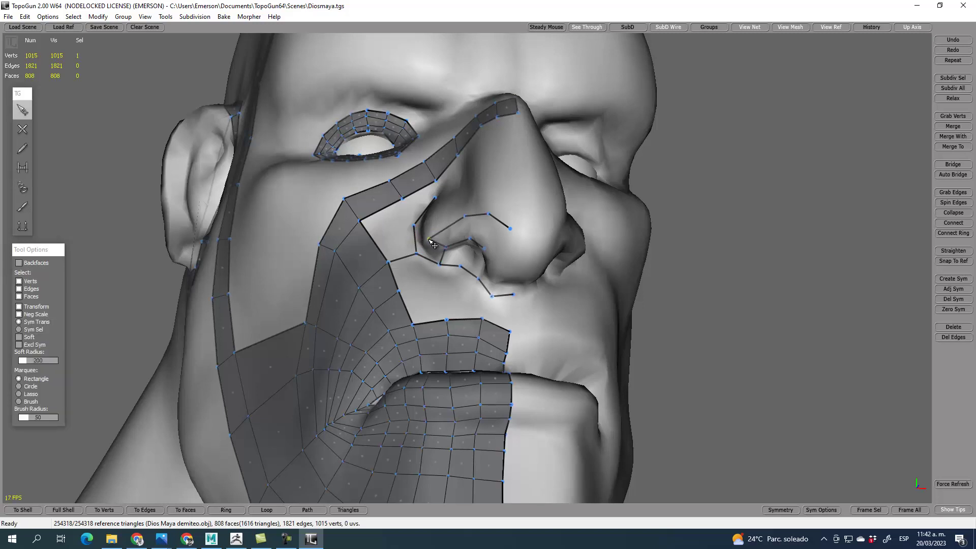
{"action": "key", "text": "b"}
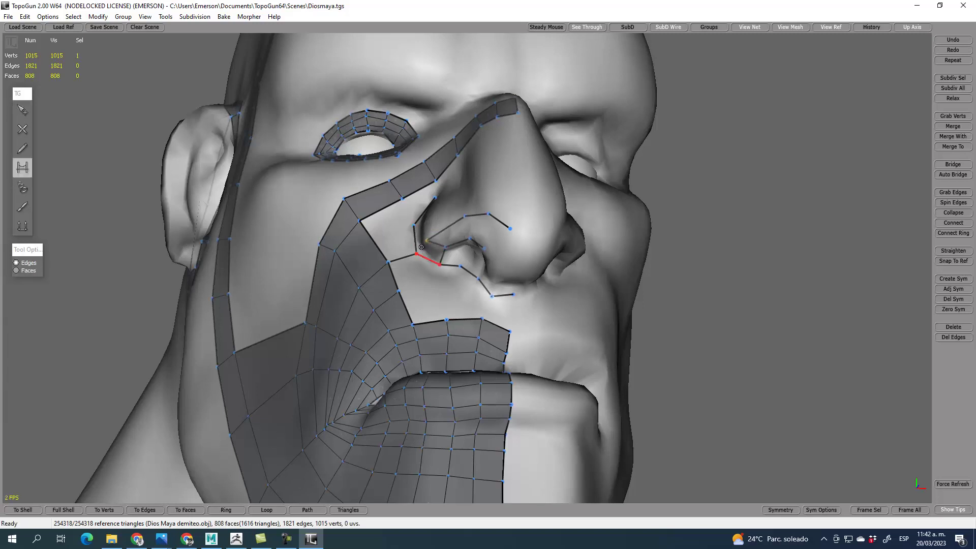
{"action": "left_click_drag", "start_coordinate": [424, 245], "coordinate": [442, 256]}
{"action": "key", "text": "s"}
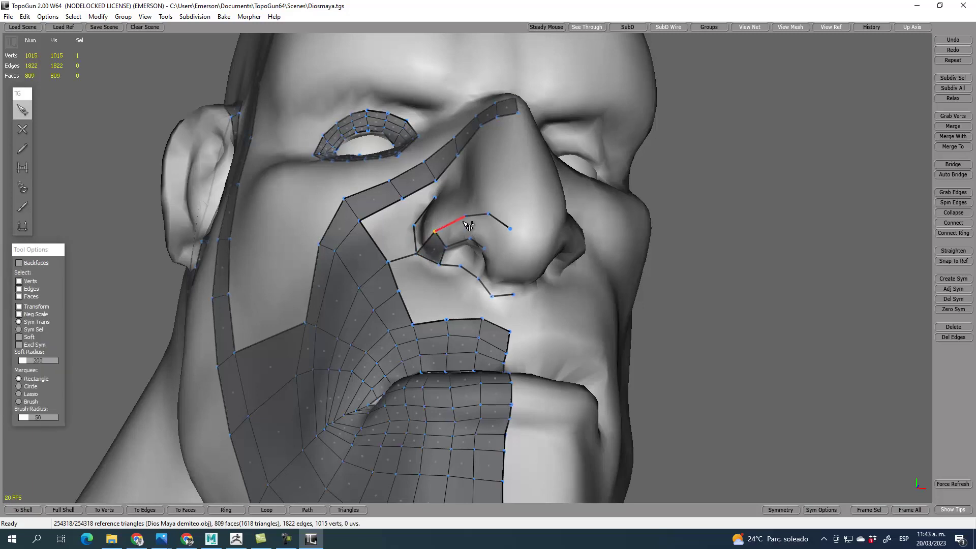
- Bridge three faces between the wing chain and the nostril rim toward the nose tip, adding a rim vertex
{"action": "key", "text": "b"}
{"action": "left_click_drag", "start_coordinate": [467, 226], "coordinate": [487, 256]}
{"action": "key", "text": "s"}
{"action": "key", "text": "e"}
{"action": "key", "text": "s"}
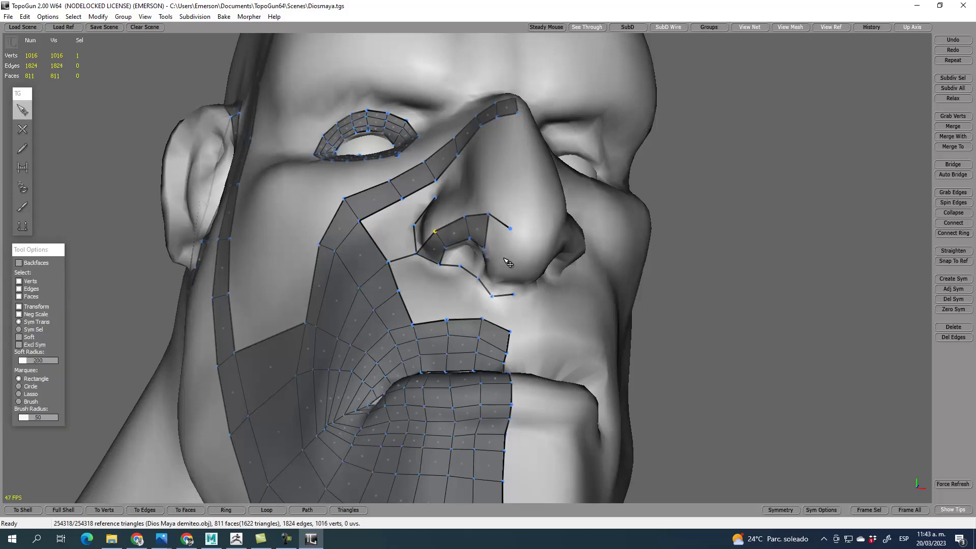
{"action": "key", "text": "b"}
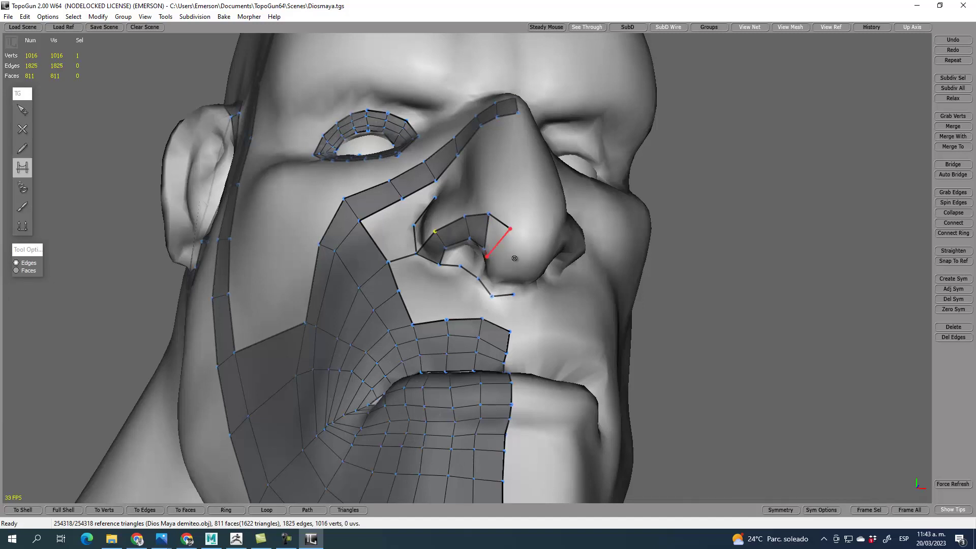
{"action": "left_click", "coordinate": [515, 258]}
{"action": "key", "text": "s"}
- Place two vertices on the underside of the nose tip and bridge a face down the nostril's inner side
{"action": "right_click_drag", "start_coordinate": [521, 283], "coordinate": [462, 227]}
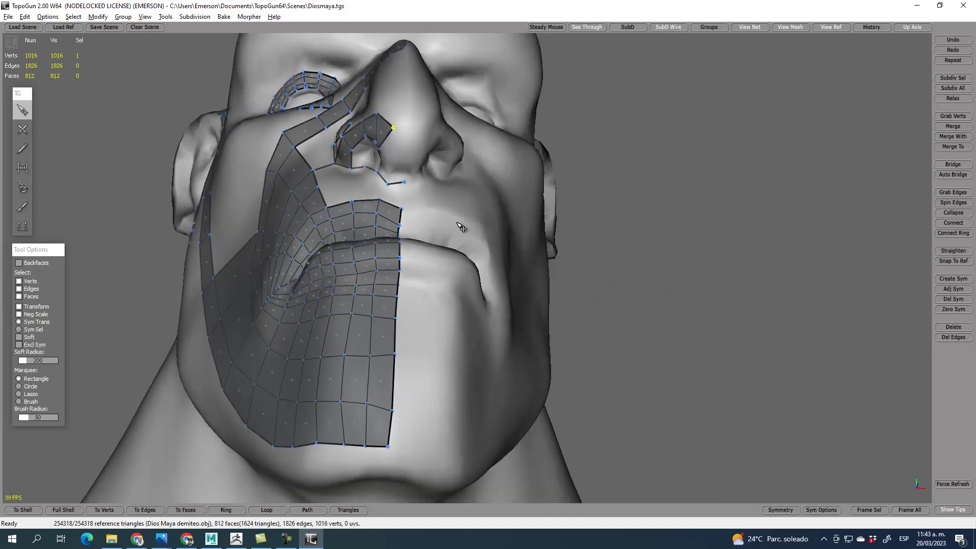
{"action": "scroll", "coordinate": [436, 181], "scroll_direction": "up", "scroll_amount": 5}
{"action": "middle_click_drag", "start_coordinate": [434, 179], "coordinate": [440, 182], "text": "alt"}
{"action": "right_click_drag", "start_coordinate": [541, 258], "coordinate": [528, 258]}
{"action": "key", "text": "2"}
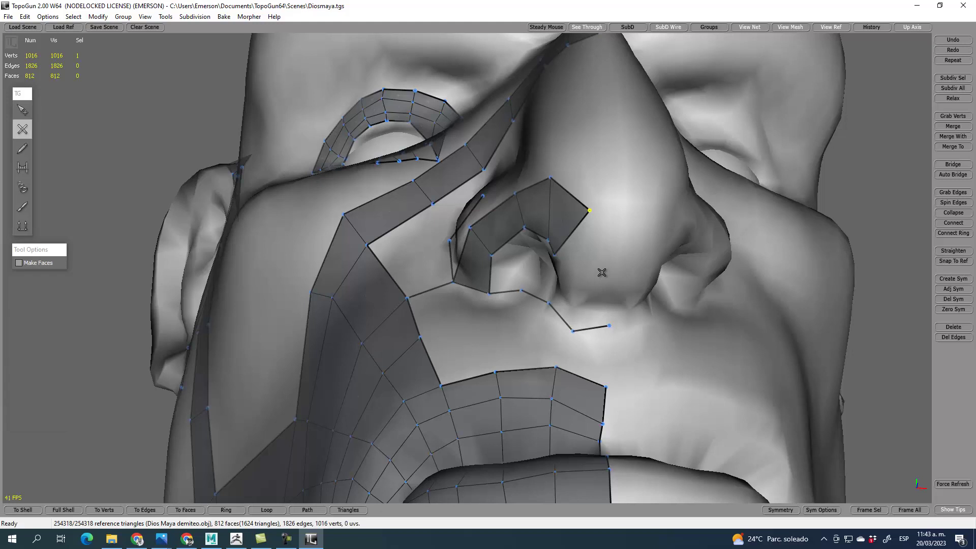
{"action": "left_click", "coordinate": [561, 275]}
{"action": "key", "text": "1"}
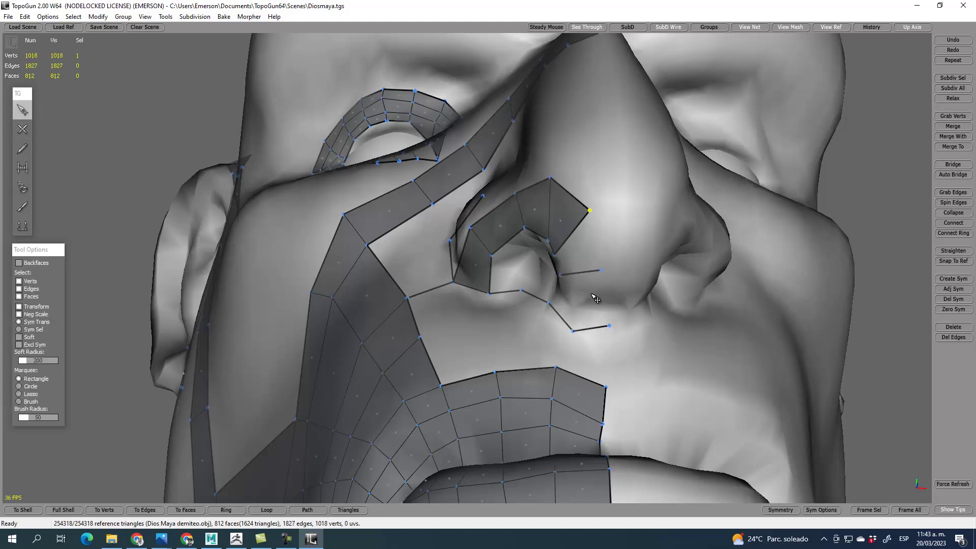
{"action": "key", "text": "4"}
{"action": "left_click", "coordinate": [558, 265]}
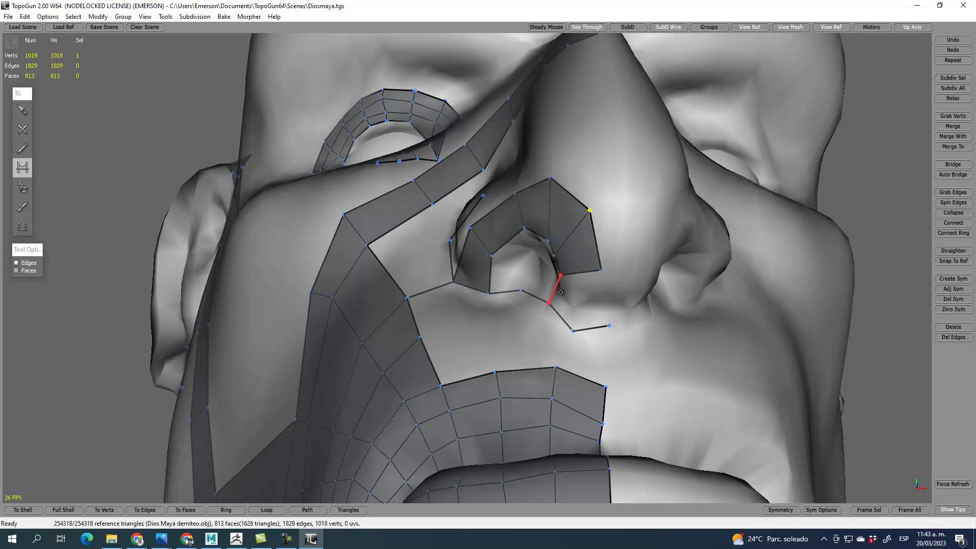
- Move the chain's end up to the nose base, remove the surplus vertex, and close the nostril ring with a face
{"action": "key", "text": "1"}
{"action": "left_click_drag", "start_coordinate": [573, 331], "coordinate": [588, 316]}
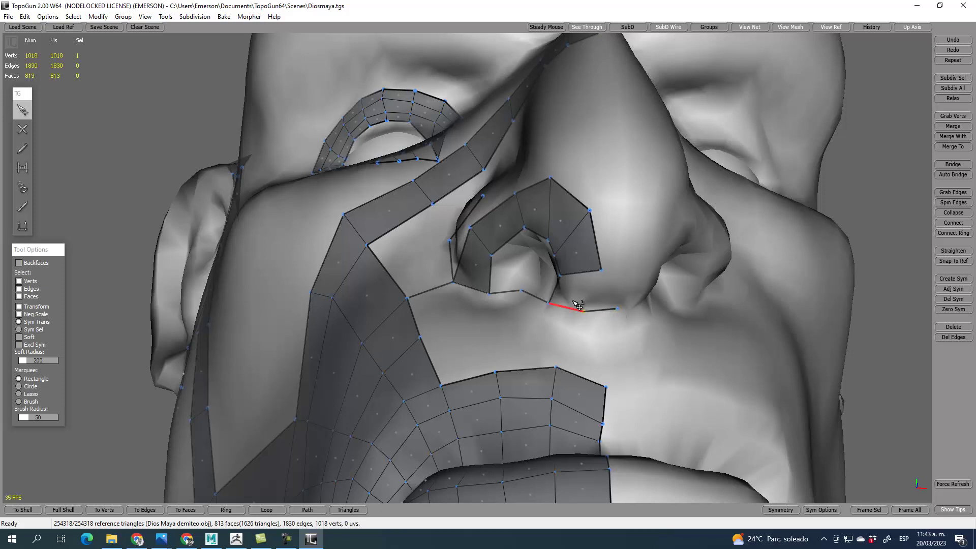
{"action": "key", "text": "r"}
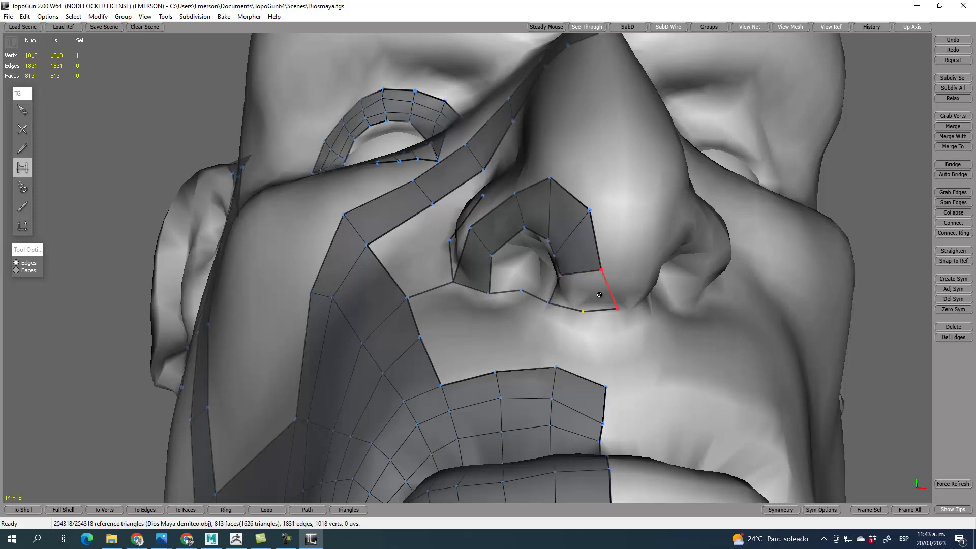
{"action": "key", "text": "s"}
{"action": "key", "text": "Delete"}
{"action": "left_click_drag", "start_coordinate": [617, 309], "coordinate": [592, 314]}
- Draw a five-vertex chain up the nose's centre line from its base, and place one more vertex below the nasal strip
{"action": "left_click_drag", "start_coordinate": [649, 327], "coordinate": [629, 330], "text": "alt"}
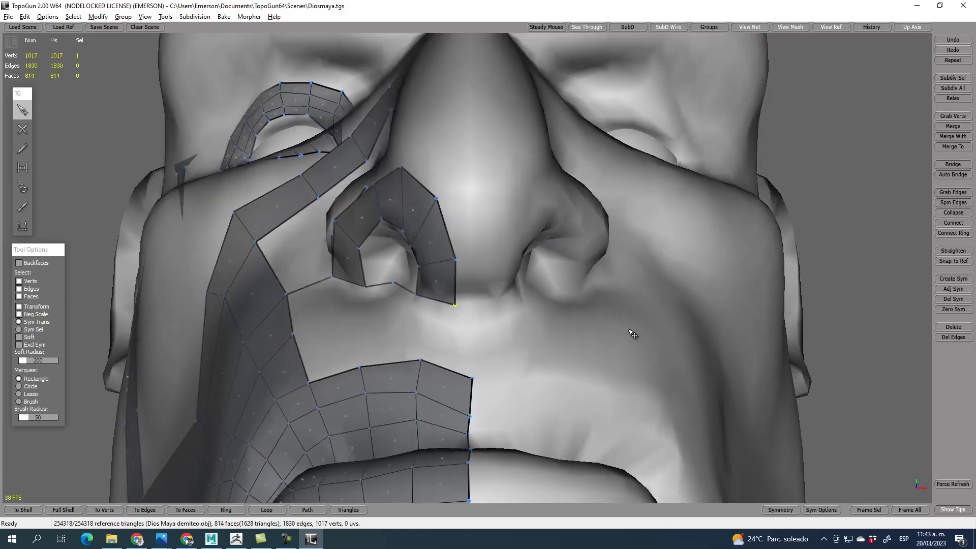
{"action": "key", "text": "w"}
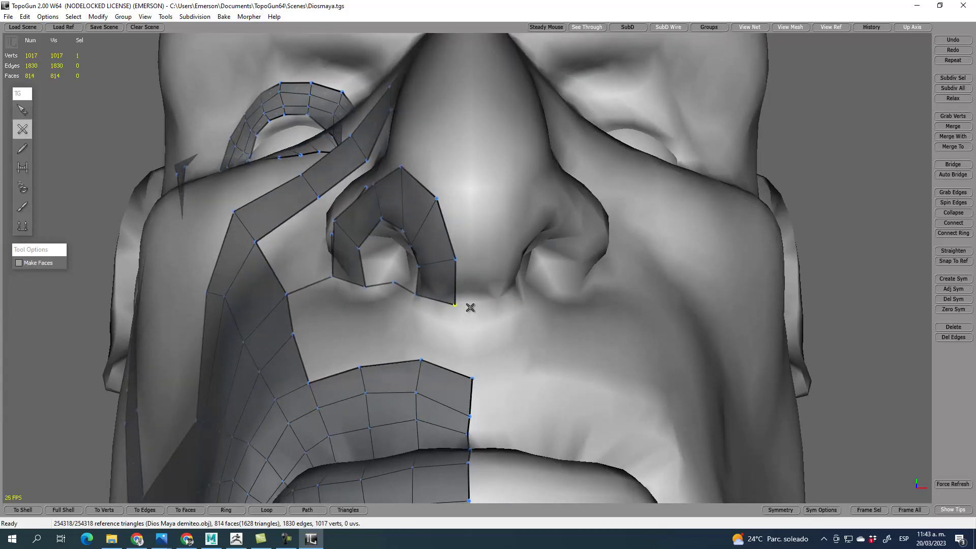
{"action": "left_click", "coordinate": [471, 305]}
{"action": "left_click", "coordinate": [471, 257]}
{"action": "left_click", "coordinate": [472, 190]}
{"action": "left_click", "coordinate": [470, 118]}
{"action": "left_click", "coordinate": [470, 56]}
{"action": "key", "text": "q"}
{"action": "key", "text": "a"}
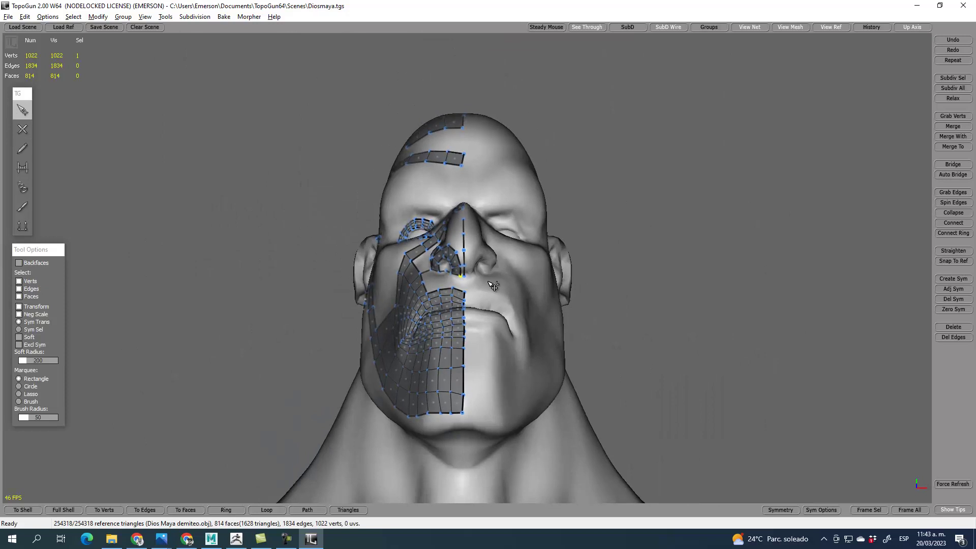
{"action": "left_click_drag", "start_coordinate": [488, 282], "coordinate": [489, 339], "text": "alt"}
{"action": "scroll", "coordinate": [489, 338], "scroll_direction": "up", "scroll_amount": 3}
{"action": "left_click", "coordinate": [481, 299]}
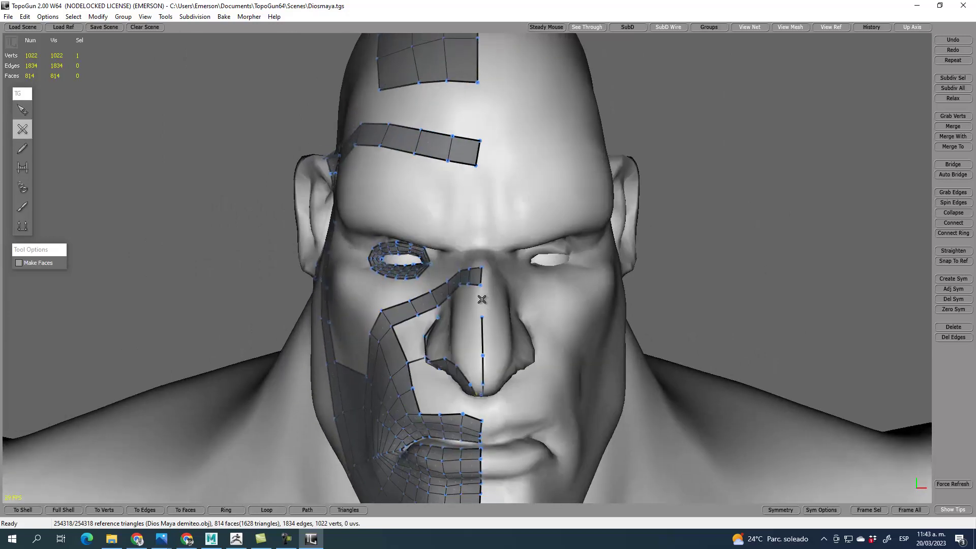
- Bridge three faces between the nostril ring and the nose's centre-line chain, from the tip down to the base
{"action": "middle_click_drag", "start_coordinate": [531, 367], "coordinate": [680, 229], "text": "alt"}
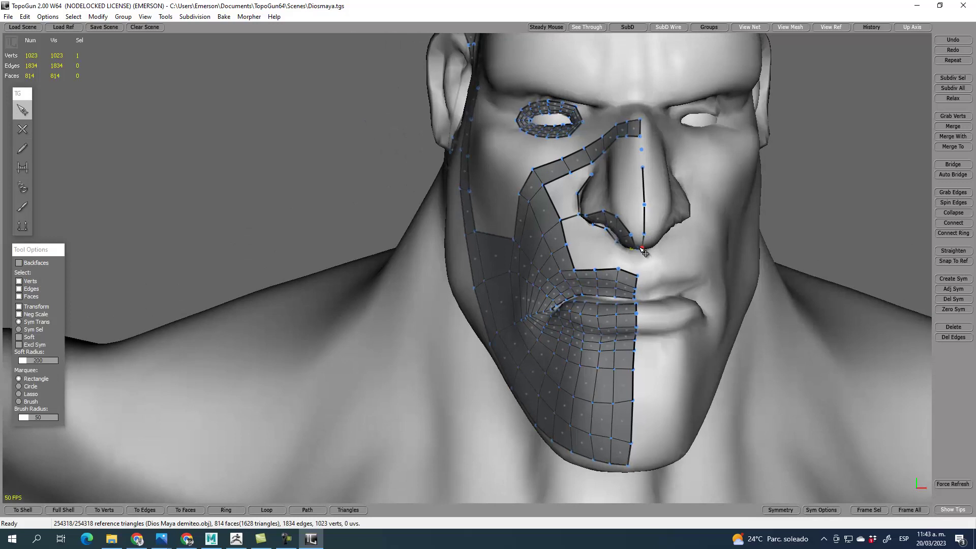
{"action": "key", "text": "r"}
{"action": "scroll", "coordinate": [704, 229], "scroll_direction": "up", "scroll_amount": 6}
{"action": "middle_click_drag", "start_coordinate": [704, 229], "coordinate": [720, 219], "text": "alt"}
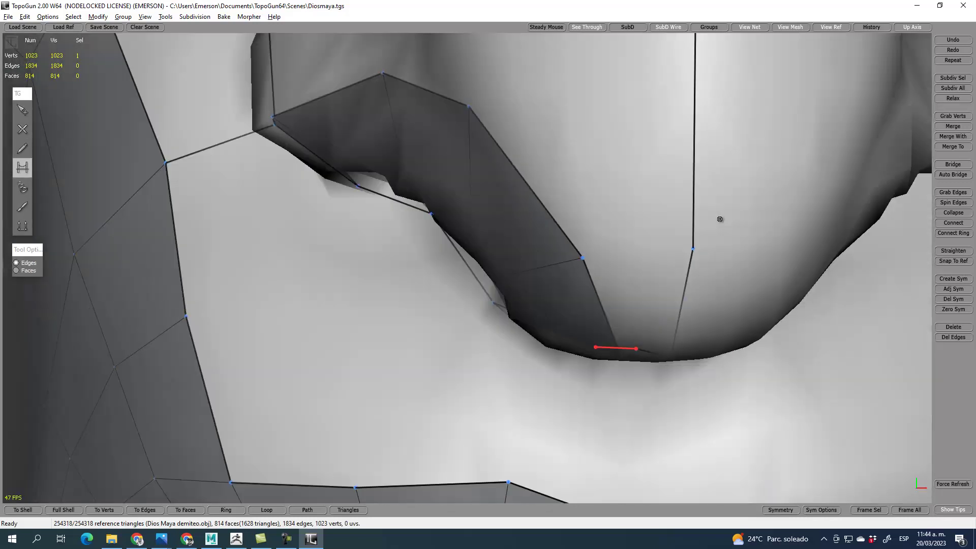
{"action": "scroll", "coordinate": [671, 324], "scroll_direction": "down", "scroll_amount": 9}
{"action": "scroll", "coordinate": [526, 291], "scroll_direction": "up", "scroll_amount": 6}
{"action": "left_click", "coordinate": [538, 264]}
{"action": "left_click", "coordinate": [515, 192]}
{"action": "scroll", "coordinate": [558, 270], "scroll_direction": "down", "scroll_amount": 4}
{"action": "middle_click_drag", "start_coordinate": [558, 270], "coordinate": [516, 269], "text": "alt"}
{"action": "scroll", "coordinate": [555, 227], "scroll_direction": "down", "scroll_amount": 5}
{"action": "scroll", "coordinate": [554, 407], "scroll_direction": "down", "scroll_amount": 3}
{"action": "scroll", "coordinate": [521, 270], "scroll_direction": "up", "scroll_amount": 5}
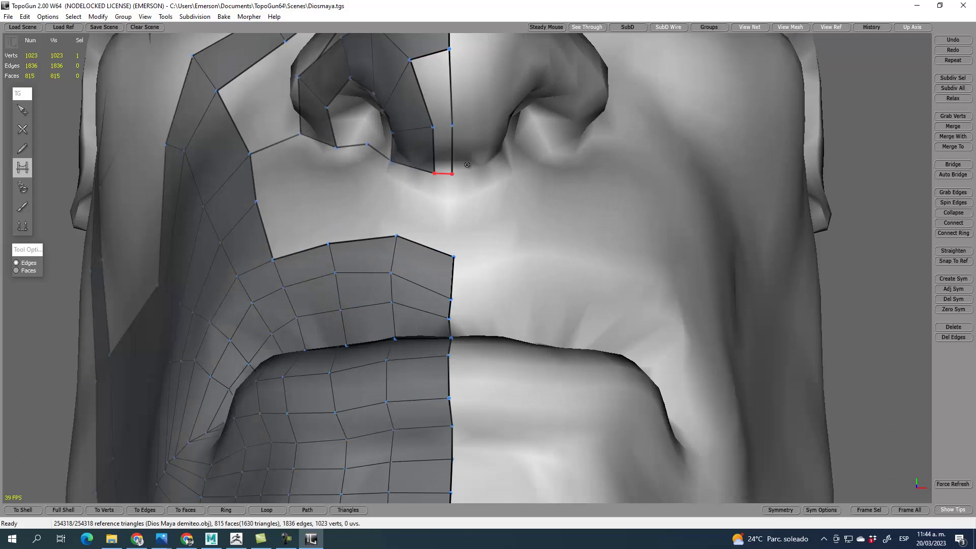
{"action": "left_click", "coordinate": [438, 126]}
{"action": "left_click", "coordinate": [443, 173]}
- Place two vertices on the side of the nose above the nostril ring and bridge two faces back from the centre line
{"action": "scroll", "coordinate": [443, 173], "scroll_direction": "down", "scroll_amount": 4}
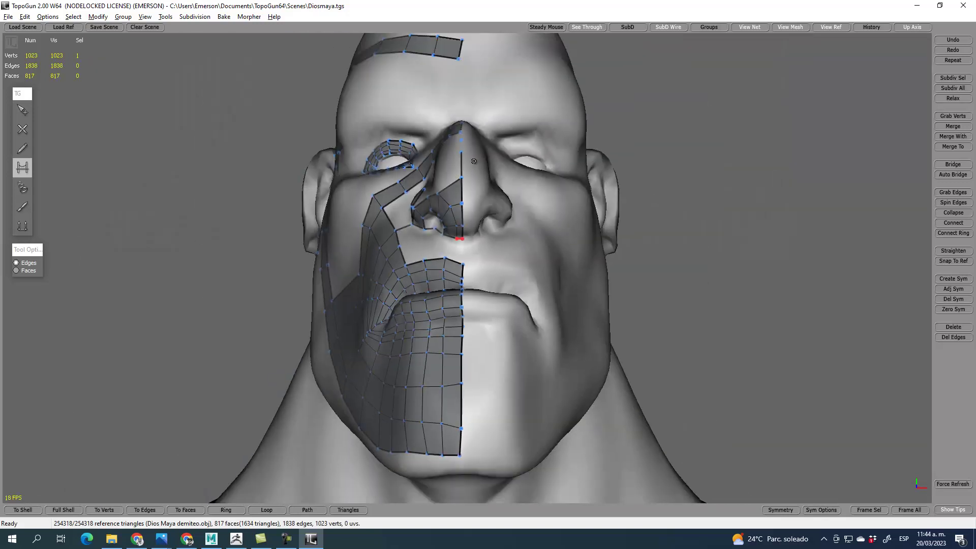
{"action": "scroll", "coordinate": [495, 208], "scroll_direction": "up", "scroll_amount": 2}
{"action": "left_click_drag", "start_coordinate": [495, 208], "coordinate": [590, 226], "text": "alt"}
{"action": "scroll", "coordinate": [609, 234], "scroll_direction": "up", "scroll_amount": 2}
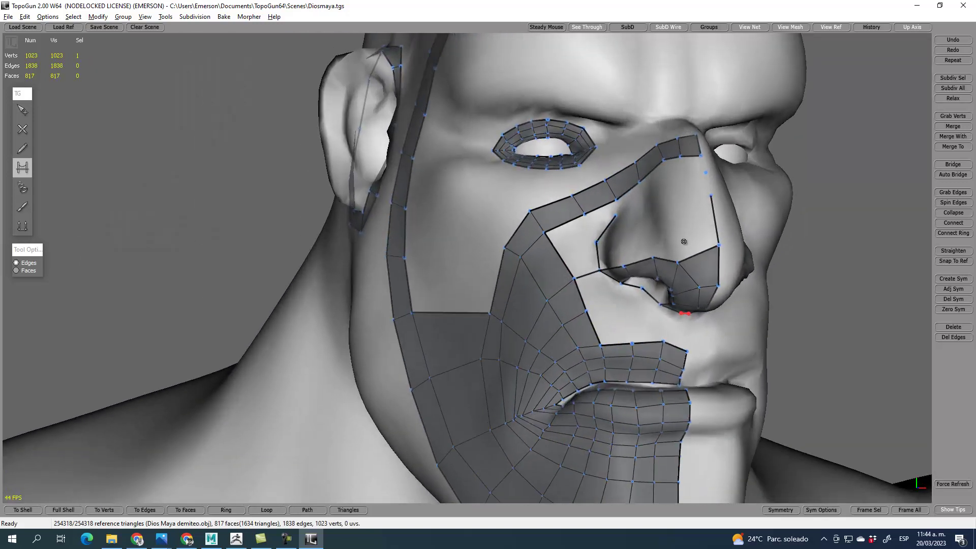
{"action": "middle_click_drag", "start_coordinate": [684, 242], "coordinate": [629, 255], "text": "alt"}
{"action": "key", "text": "q"}
{"action": "key", "text": "w"}
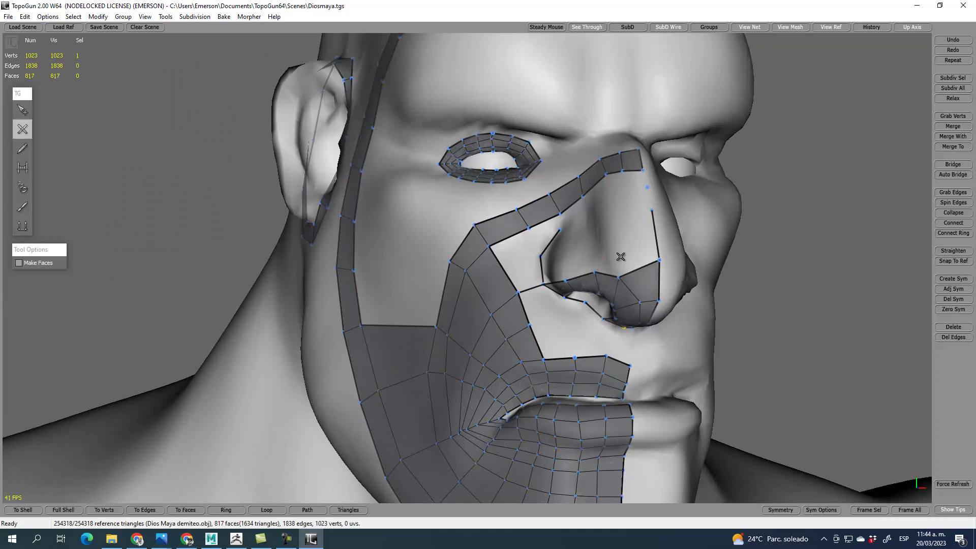
{"action": "key", "text": "q"}
{"action": "left_click_drag", "start_coordinate": [624, 274], "coordinate": [691, 277], "text": "alt"}
{"action": "middle_click_drag", "start_coordinate": [887, 271], "coordinate": [769, 261], "text": "alt"}
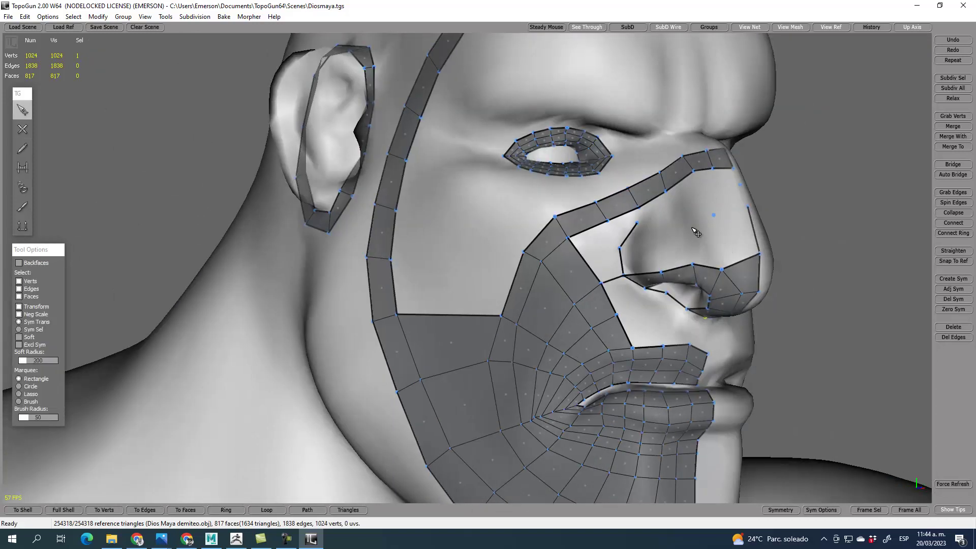
{"action": "key", "text": "w"}
{"action": "key", "text": "q"}
{"action": "key", "text": "r"}
{"action": "left_click", "coordinate": [724, 236]}
{"action": "left_click", "coordinate": [733, 210]}
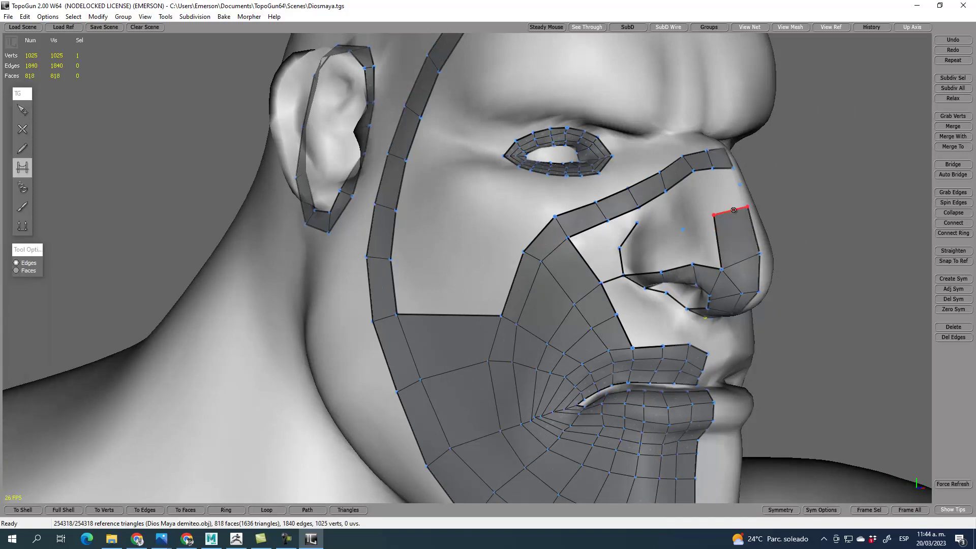
{"action": "left_click", "coordinate": [695, 228]}
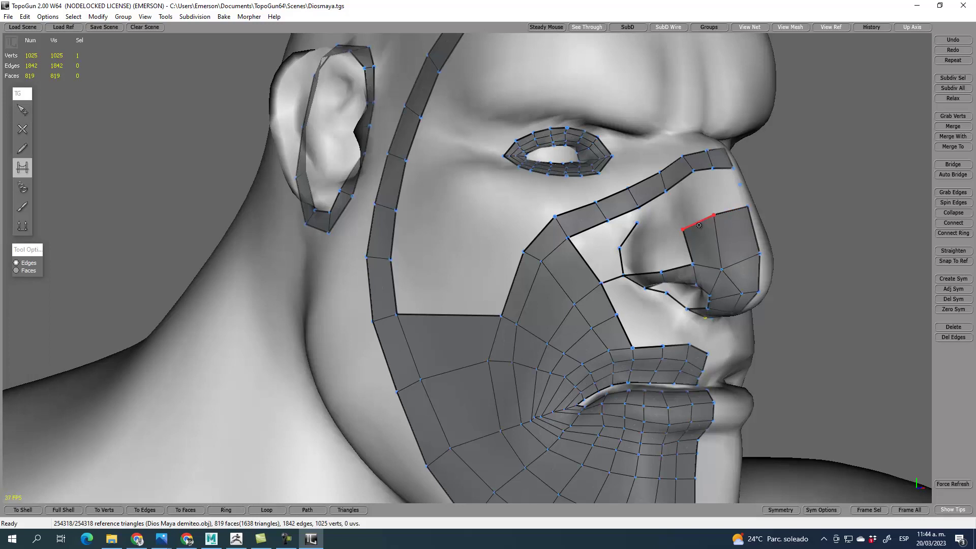
- Place a vertex on the nostril wing, bridge two faces to the crease chain, and adjust the vertex at the wing's base
{"action": "key", "text": "q"}
{"action": "key", "text": "w"}
{"action": "key", "text": "q"}
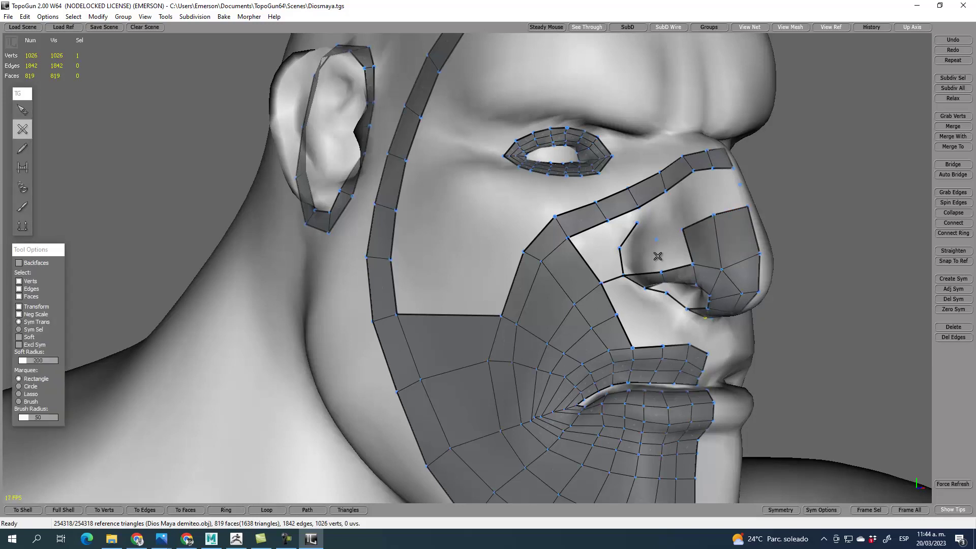
{"action": "key", "text": "r"}
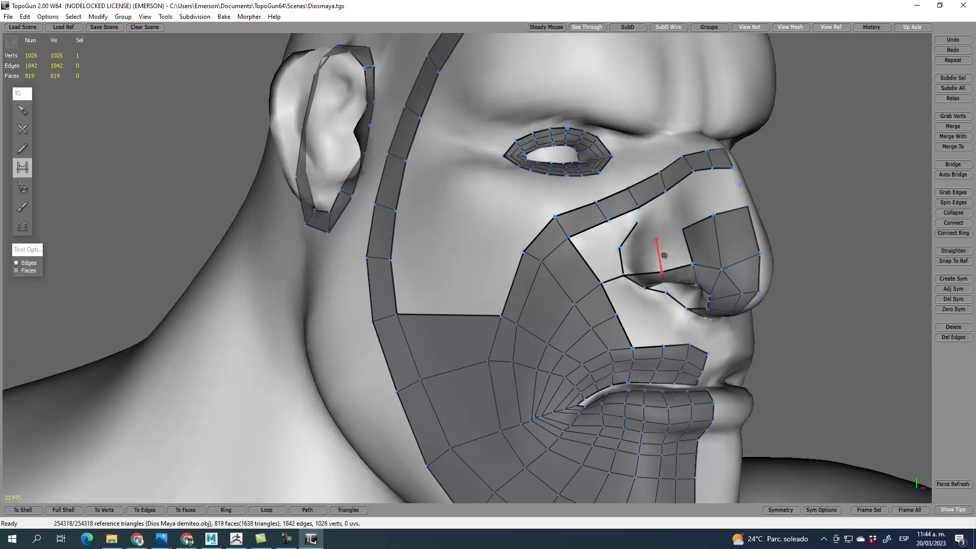
{"action": "left_click", "coordinate": [637, 255]}
{"action": "left_click", "coordinate": [637, 255]}
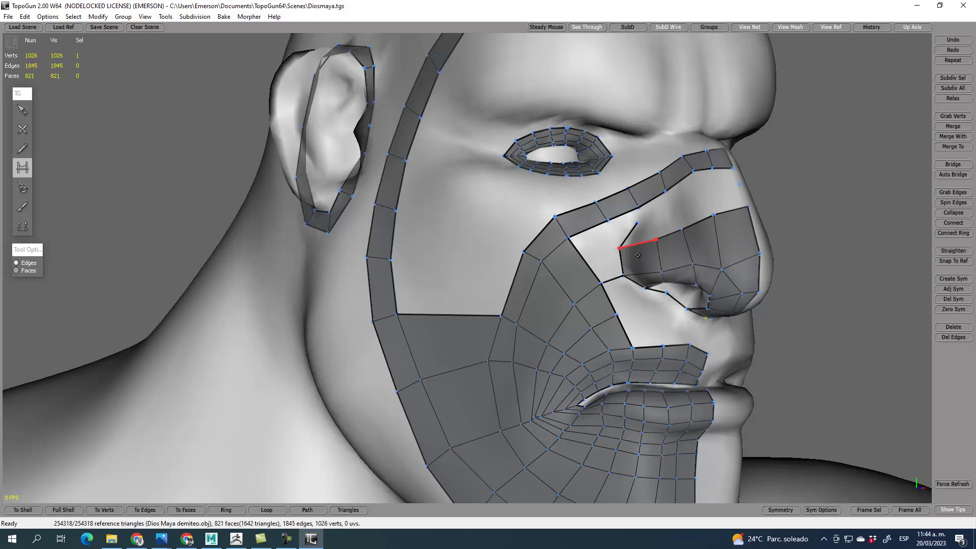
{"action": "key", "text": "q"}
{"action": "left_click_drag", "start_coordinate": [691, 217], "coordinate": [657, 224], "text": "alt"}
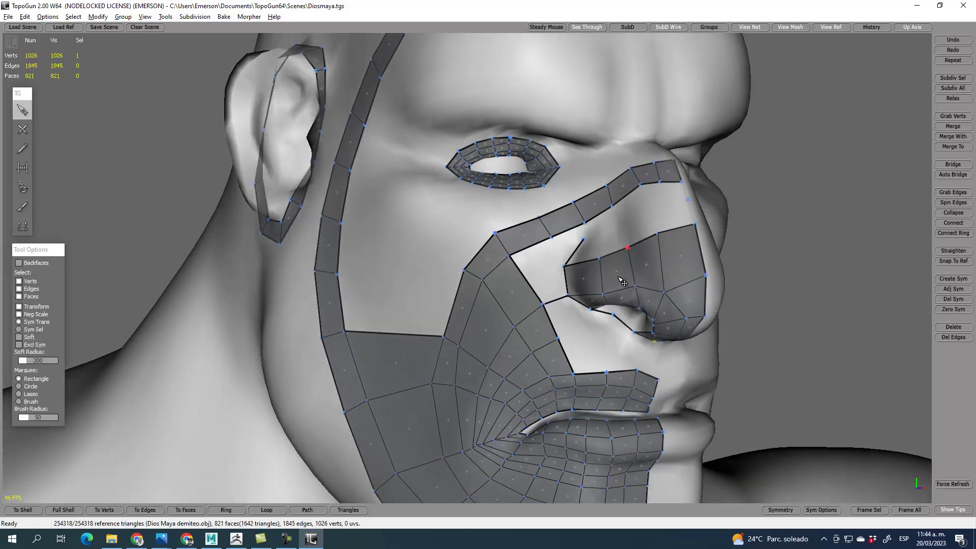
{"action": "left_click_drag", "start_coordinate": [569, 294], "coordinate": [573, 294]}
- Draw a three-vertex chain on the side of the nose between the nostril-wing faces and the nasal strip
{"action": "left_click_drag", "start_coordinate": [647, 282], "coordinate": [515, 303], "text": "alt"}
{"action": "left_click_drag", "start_coordinate": [515, 238], "coordinate": [540, 253], "text": "alt"}
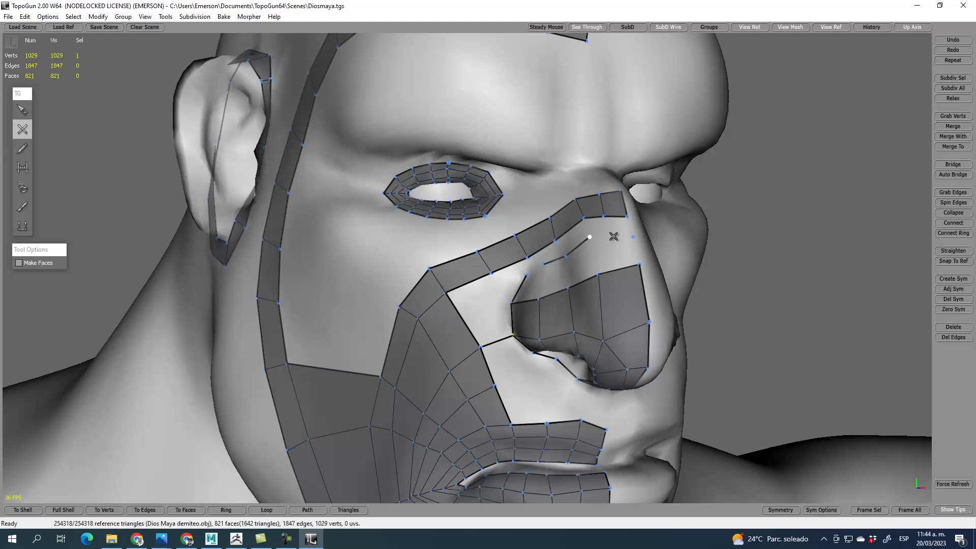
{"action": "key", "text": "1"}
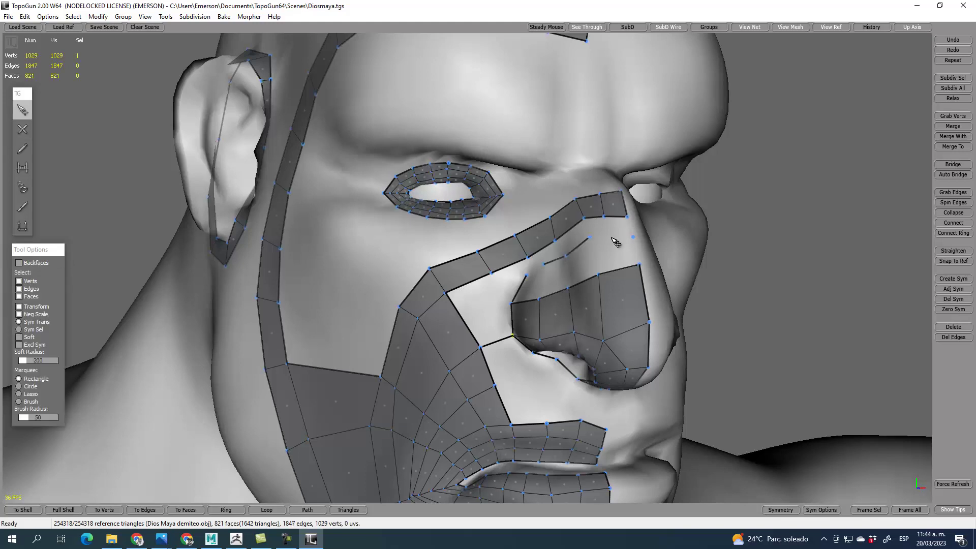
- Bridge four faces between the nose-side chain and the nostril-wing faces up to the centre line, and raise the top centre-line vertex
{"action": "key", "text": "4"}
{"action": "left_click", "coordinate": [570, 277]}
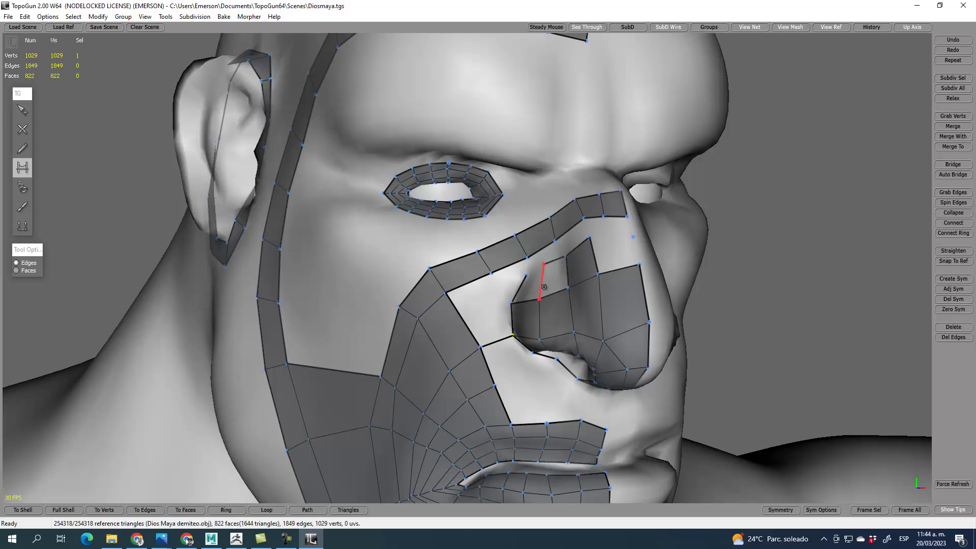
{"action": "left_click", "coordinate": [535, 270]}
{"action": "left_click_drag", "start_coordinate": [624, 256], "coordinate": [597, 258], "text": "alt"}
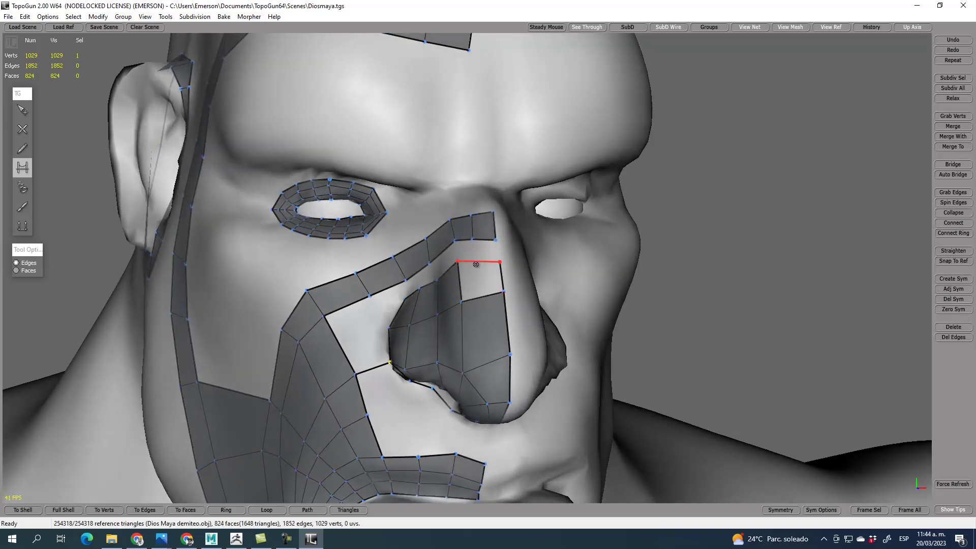
{"action": "left_click", "coordinate": [476, 265]}
{"action": "key", "text": "1"}
{"action": "left_click_drag", "start_coordinate": [500, 263], "coordinate": [499, 251]}
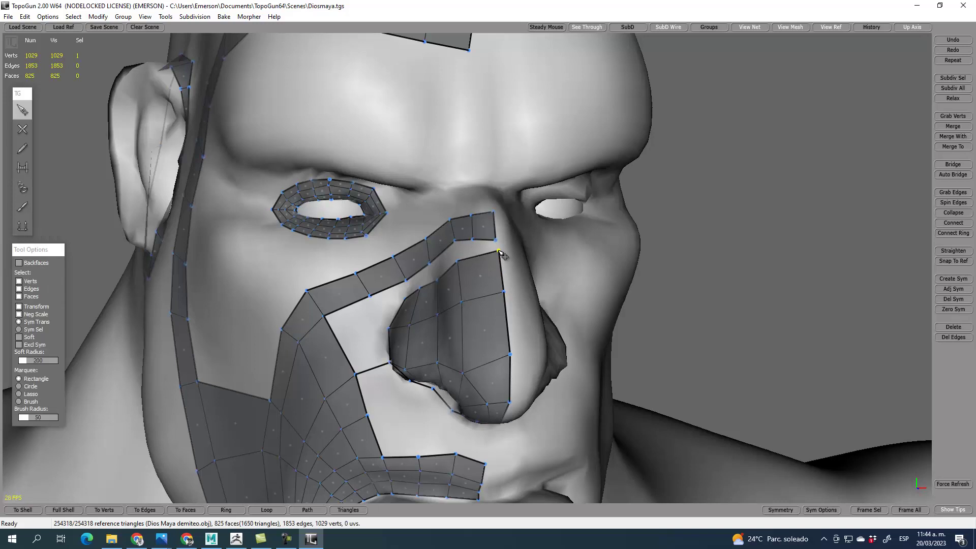
{"action": "left_click", "coordinate": [499, 244]}
- Reposition the two vertices on the underside of the nose tip near the centre line
{"action": "left_click_drag", "start_coordinate": [565, 417], "coordinate": [556, 368], "text": "alt"}
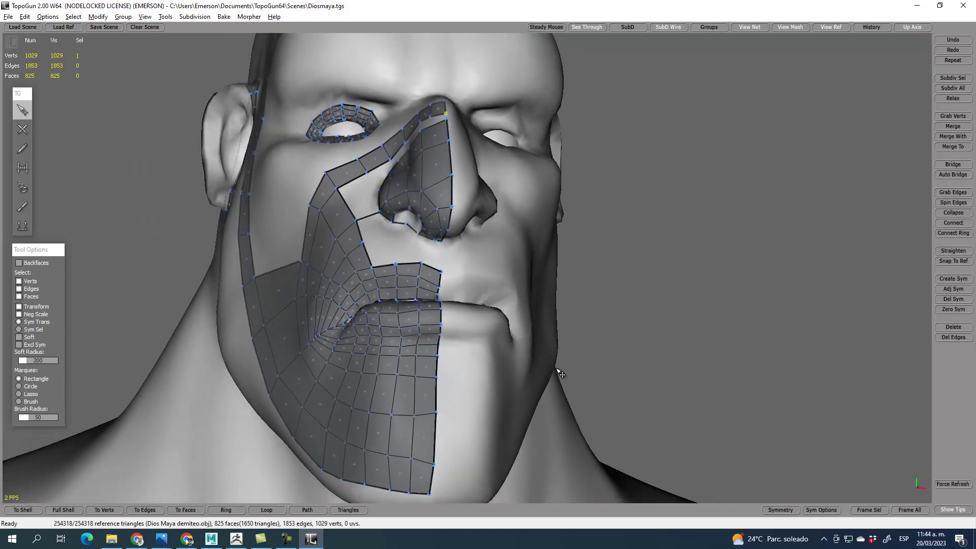
{"action": "right_click_drag", "start_coordinate": [556, 368], "coordinate": [556, 376], "text": "alt"}
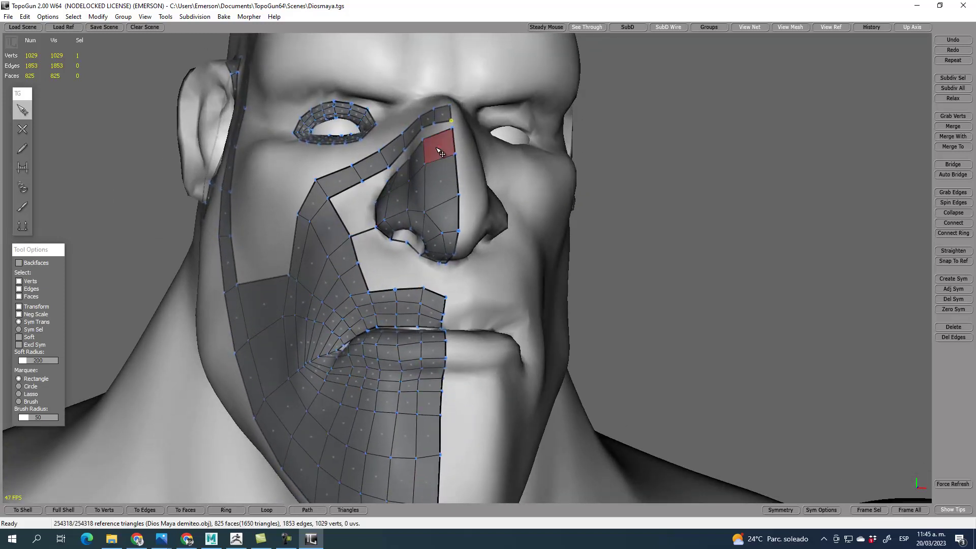
{"action": "left_click_drag", "start_coordinate": [467, 269], "coordinate": [448, 243], "text": "alt"}
{"action": "right_click_drag", "start_coordinate": [448, 243], "coordinate": [421, 235], "text": "alt"}
{"action": "middle_click_drag", "start_coordinate": [400, 229], "coordinate": [435, 246], "text": "alt"}
{"action": "left_click_drag", "start_coordinate": [507, 345], "coordinate": [483, 355]}
{"action": "left_click_drag", "start_coordinate": [489, 397], "coordinate": [478, 388]}
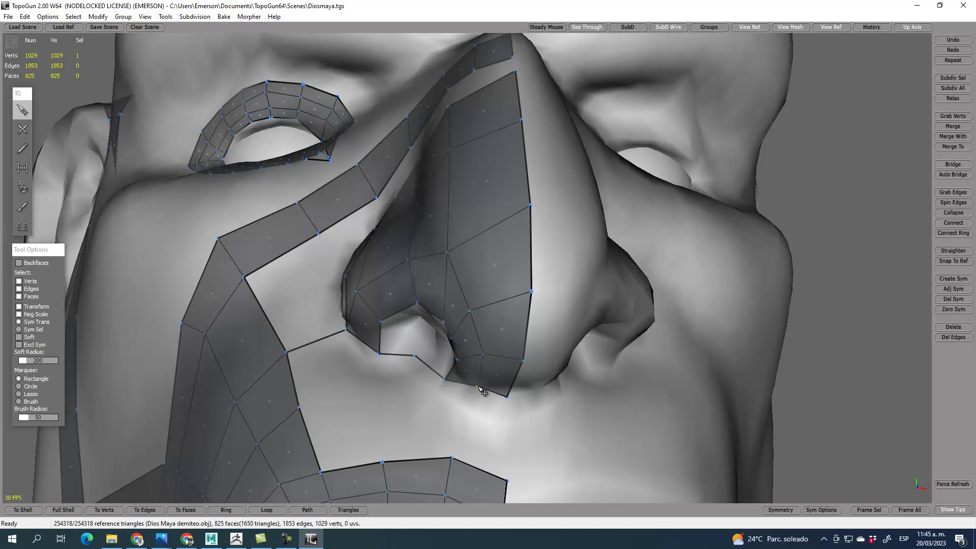
- Select the edge ring running up the nose beside the centre line and connect it to add a new edge loop
{"action": "left_click", "coordinate": [492, 392]}
{"action": "key", "text": "alt+r"}
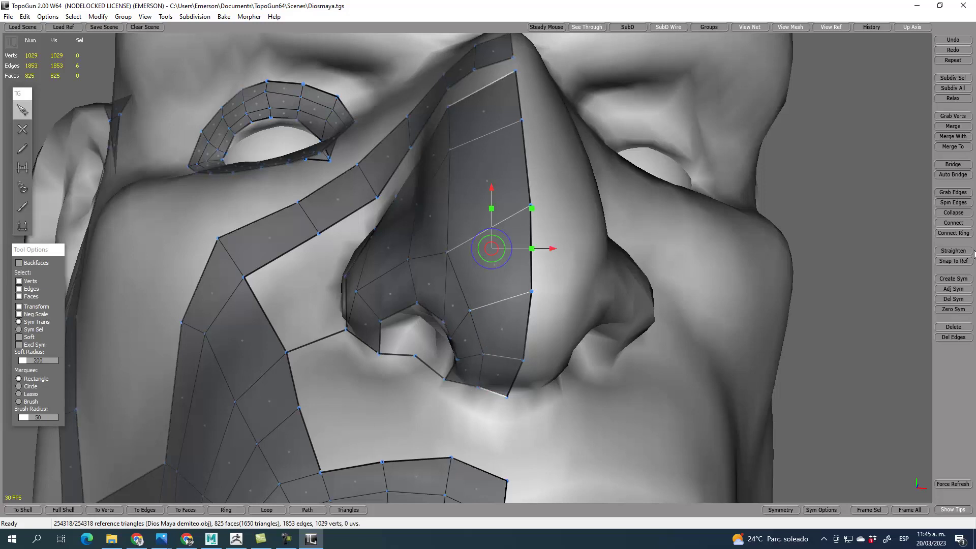
{"action": "left_click", "coordinate": [954, 233]}
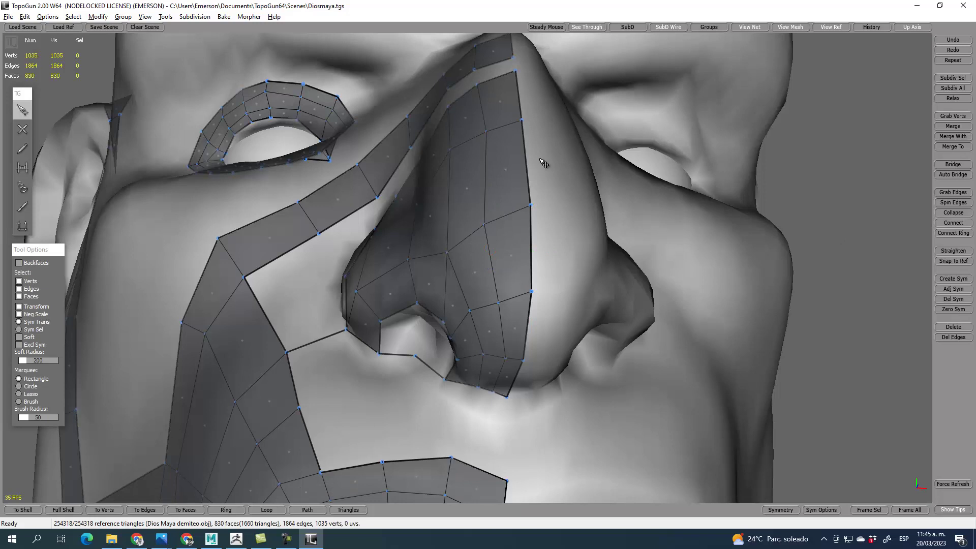
- Bridge four faces between the upper edge of the nose-side mesh and the nasal strip
{"action": "left_click_drag", "start_coordinate": [540, 158], "coordinate": [483, 143], "text": "alt"}
{"action": "scroll", "coordinate": [541, 244], "scroll_direction": "down", "scroll_amount": 8}
{"action": "left_click_drag", "start_coordinate": [510, 280], "coordinate": [516, 312], "text": "alt"}
{"action": "key", "text": "r"}
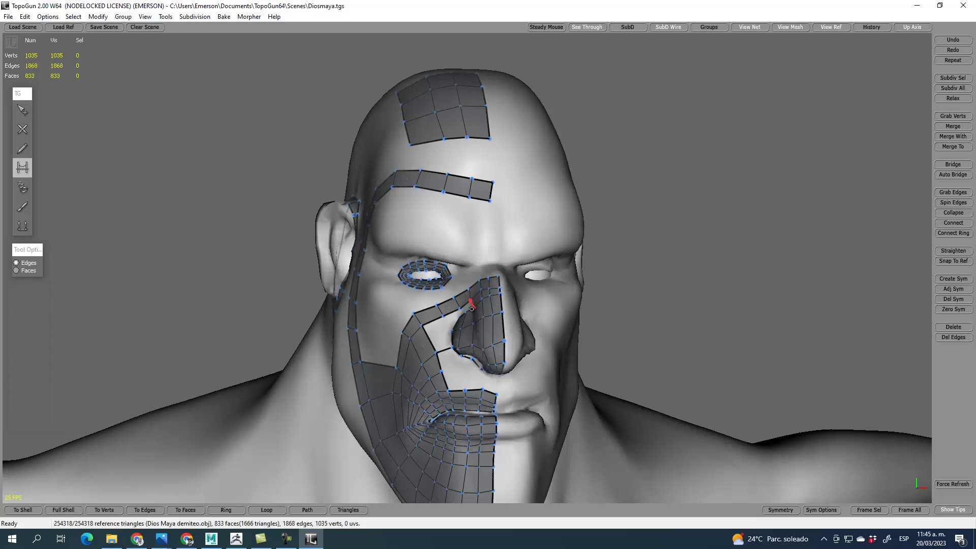
{"action": "key", "text": "q"}
- Reposition the vertices at the base of the nose between the nostril ring and the centre line
{"action": "left_click_drag", "start_coordinate": [554, 407], "coordinate": [545, 356], "text": "alt"}
{"action": "scroll", "coordinate": [500, 321], "scroll_direction": "up", "scroll_amount": 5}
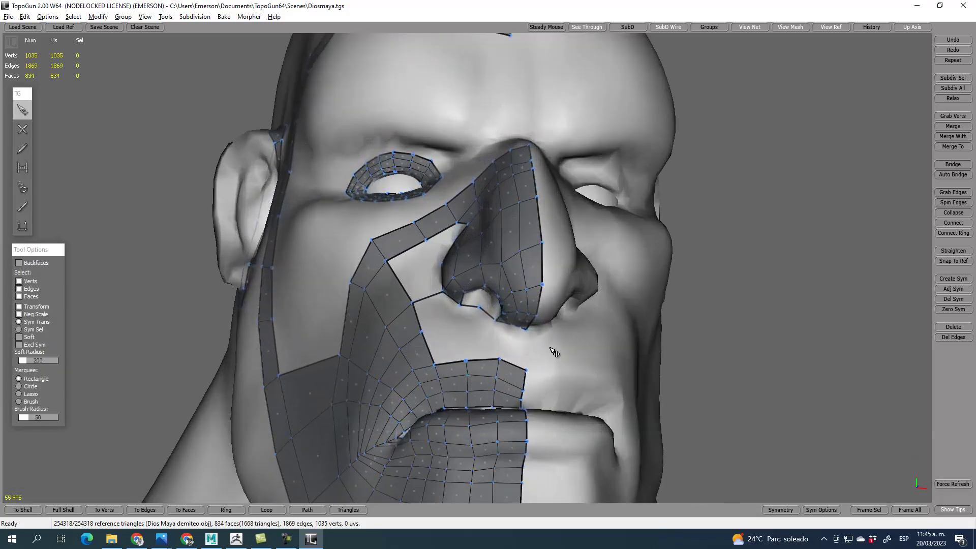
{"action": "right_click_drag", "start_coordinate": [554, 352], "coordinate": [553, 345]}
{"action": "scroll", "coordinate": [548, 283], "scroll_direction": "up", "scroll_amount": 4}
{"action": "left_click_drag", "start_coordinate": [584, 242], "coordinate": [573, 242], "text": "alt"}
{"action": "left_click_drag", "start_coordinate": [372, 157], "coordinate": [416, 164]}
{"action": "left_click", "coordinate": [319, 145]}
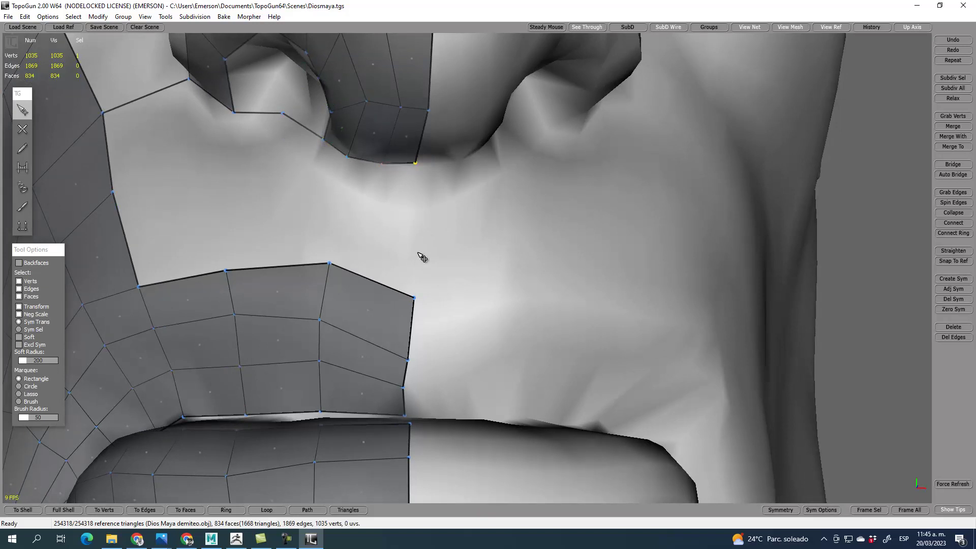
- Draw a three-vertex chain across the upper lip from the centre line outwards, between the nose base and the mouth loops
{"action": "key", "text": "2"}
{"action": "left_click", "coordinate": [344, 192]}
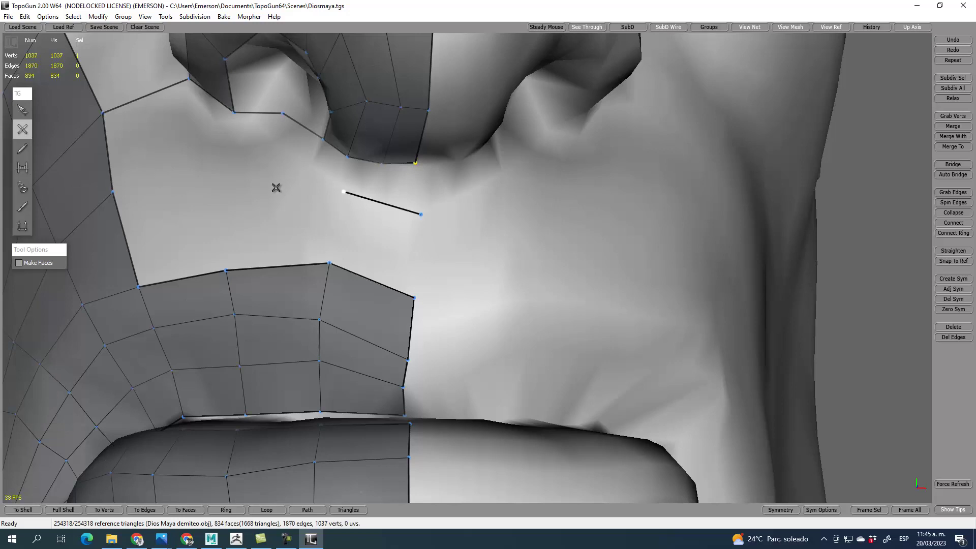
{"action": "left_click", "coordinate": [211, 184]}
{"action": "key", "text": "1"}
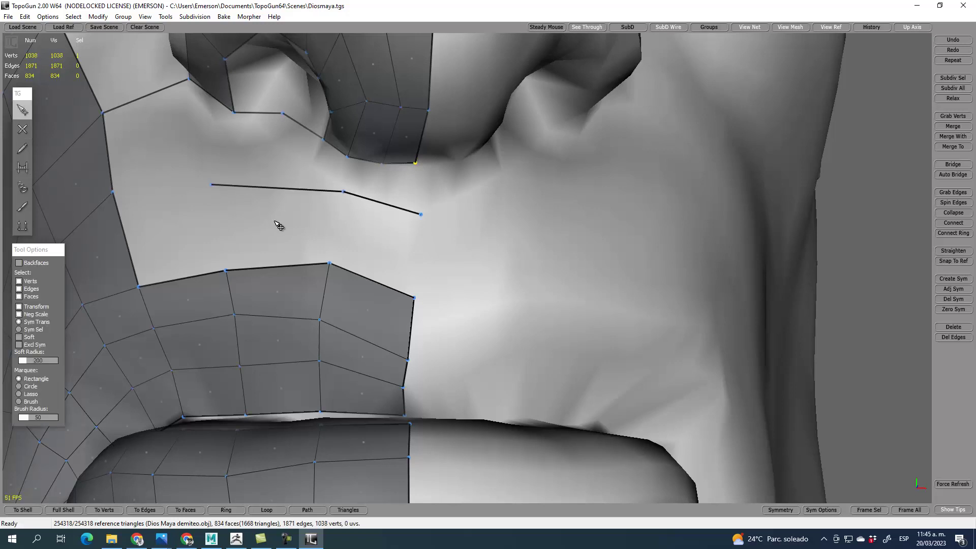
- Bridge three faces between the new upper-lip chain, the top mouth row and the nasolabial faces
{"action": "key", "text": "4"}
{"action": "left_click", "coordinate": [391, 261]}
{"action": "left_click", "coordinate": [338, 259]}
{"action": "left_click", "coordinate": [229, 229]}
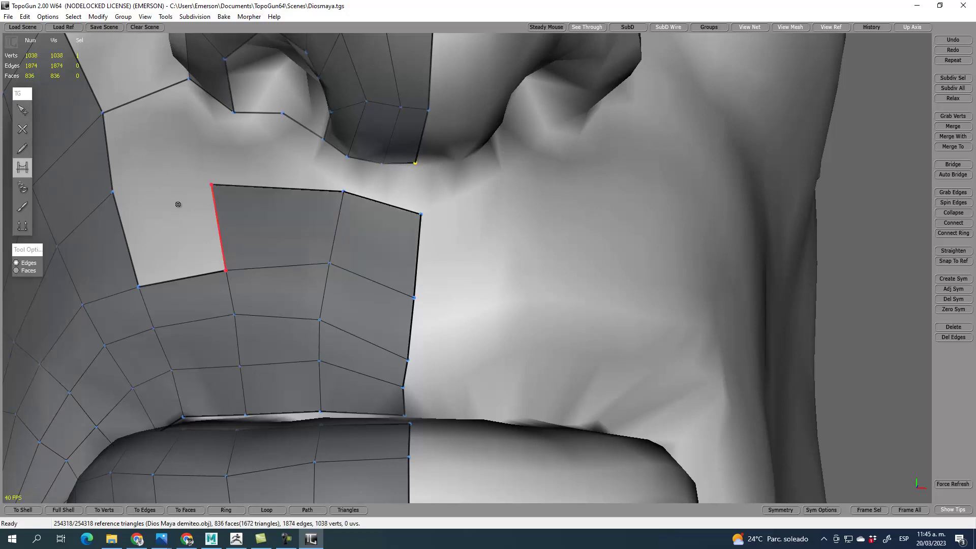
{"action": "left_click", "coordinate": [200, 218]}
{"action": "key", "text": "1"}
- Lower the two vertices of the top upper-lip row nearest the centre line
{"action": "left_click_drag", "start_coordinate": [442, 232], "coordinate": [444, 236], "text": "alt"}
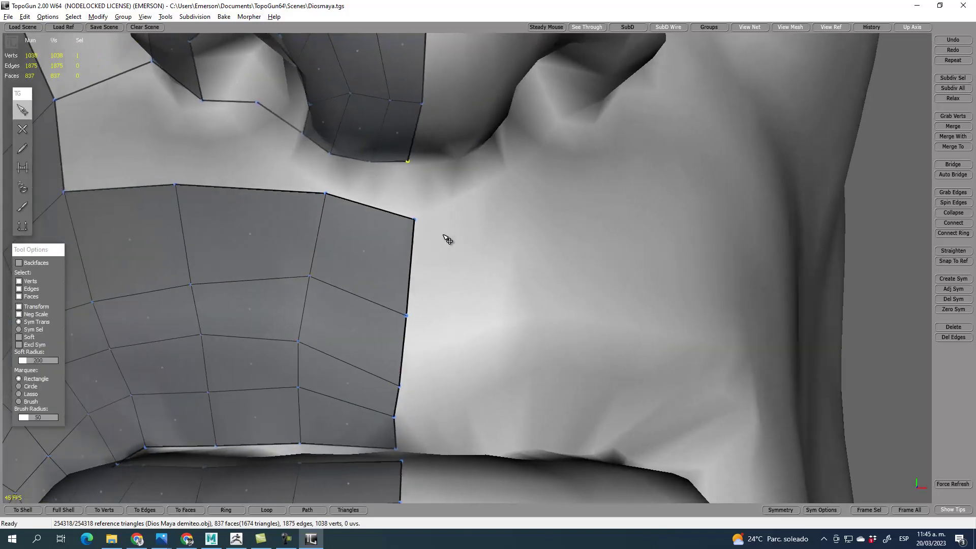
{"action": "scroll", "coordinate": [411, 220], "scroll_direction": "down", "scroll_amount": 4}
{"action": "scroll", "coordinate": [429, 257], "scroll_direction": "up", "scroll_amount": 3}
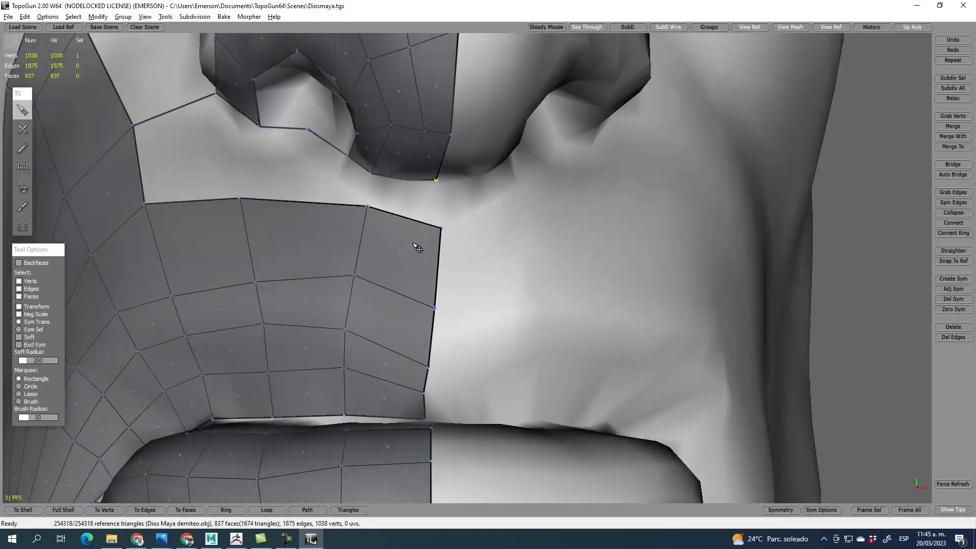
{"action": "left_click_drag", "start_coordinate": [371, 211], "coordinate": [364, 220]}
{"action": "left_click_drag", "start_coordinate": [442, 233], "coordinate": [440, 241]}
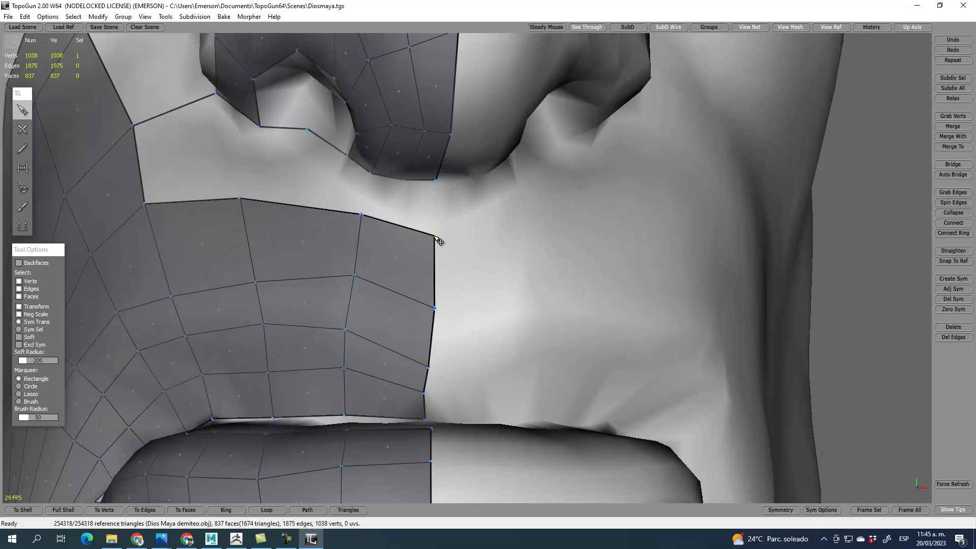
- Bridge an edge from the base of the nostril ring down to the top row of the upper-lip faces
{"action": "middle_click_drag", "start_coordinate": [441, 226], "coordinate": [444, 232], "text": "alt"}
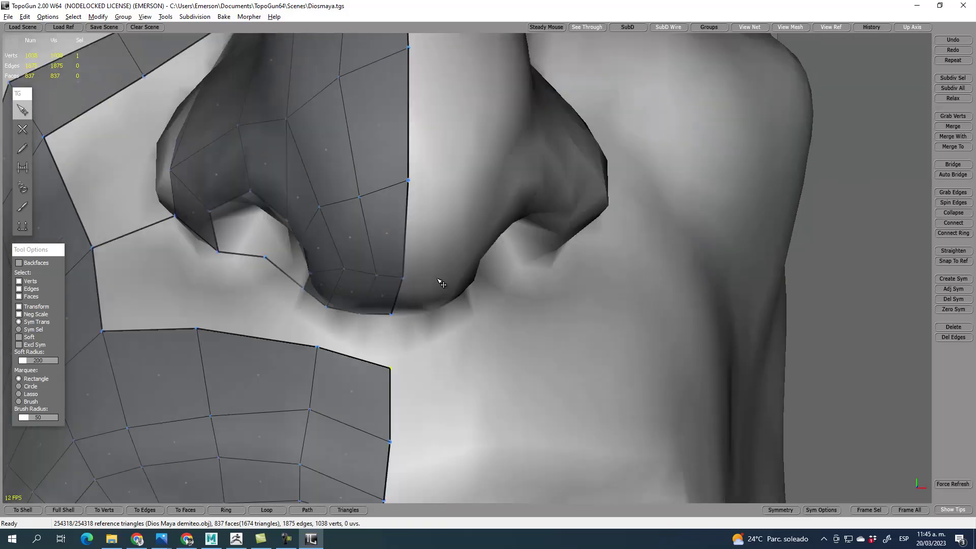
{"action": "scroll", "coordinate": [427, 329], "scroll_direction": "down", "scroll_amount": 1}
{"action": "key", "text": "r"}
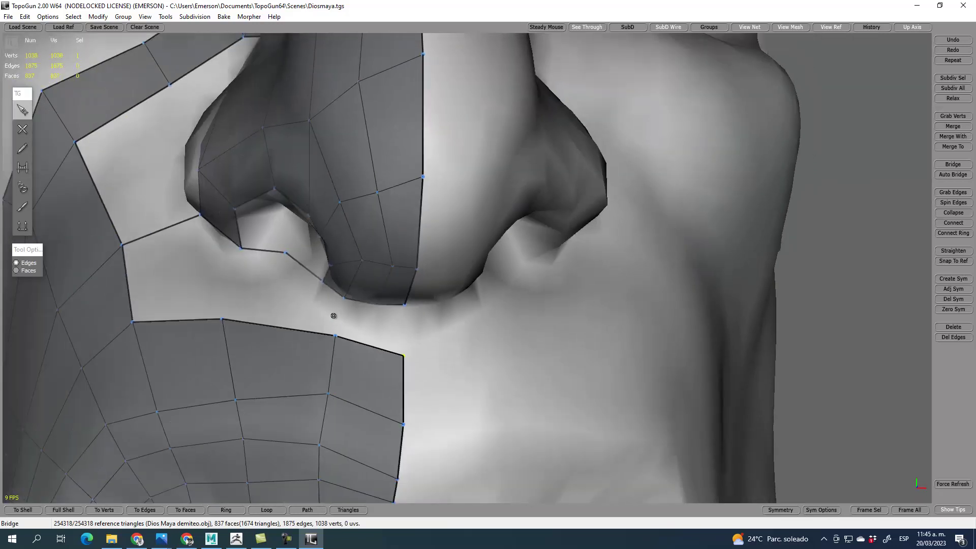
{"action": "left_click", "coordinate": [338, 315]}
{"action": "key", "text": "q"}
{"action": "middle_click_drag", "start_coordinate": [459, 395], "coordinate": [462, 394], "text": "alt"}
{"action": "middle_click_drag", "start_coordinate": [553, 196], "coordinate": [551, 196], "text": "alt"}
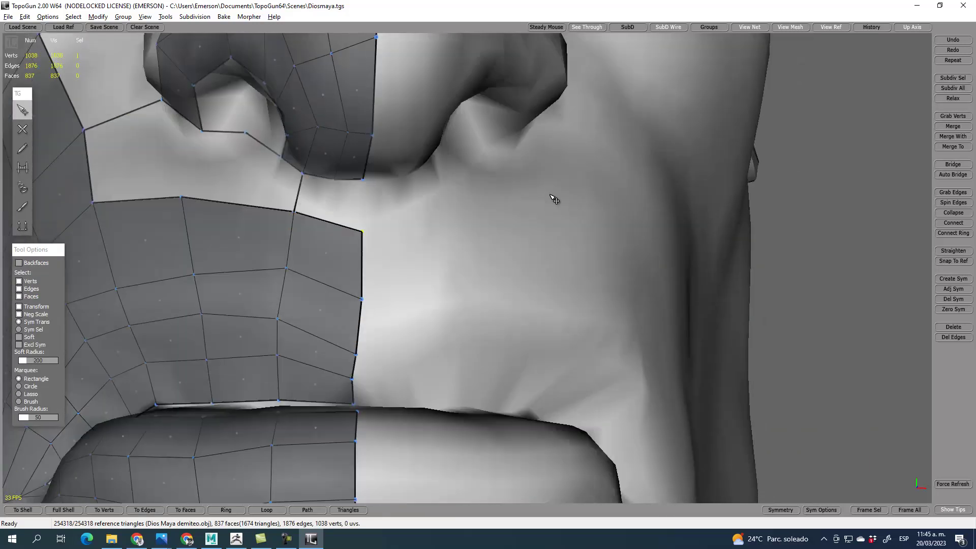
- Place two vertices just below the nose base and bridge three faces joining it to the upper-lip row
{"action": "key", "text": "w"}
{"action": "left_click", "coordinate": [362, 205]}
{"action": "key", "text": "q"}
{"action": "key", "text": "r"}
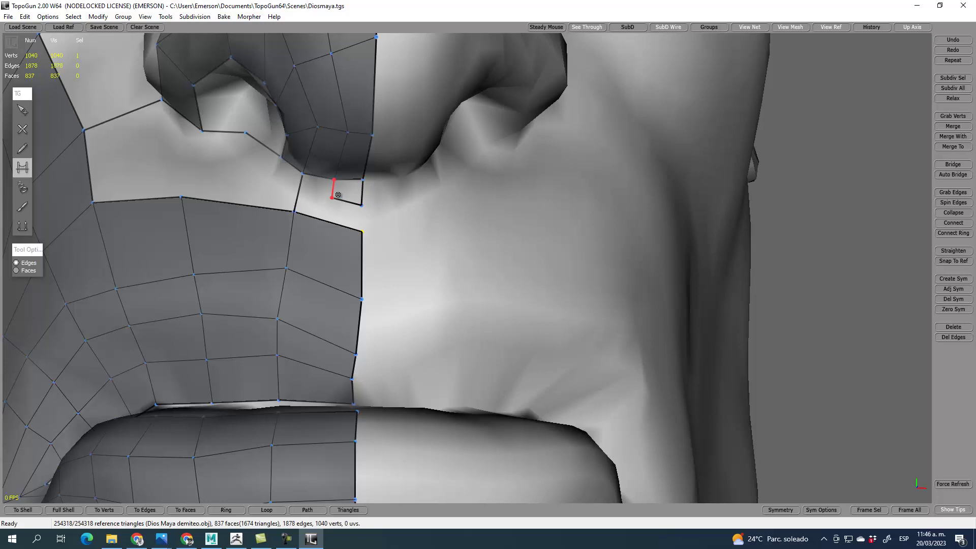
{"action": "left_click", "coordinate": [338, 195]}
{"action": "left_click", "coordinate": [310, 204]}
{"action": "left_click", "coordinate": [359, 215]}
{"action": "key", "text": "q"}
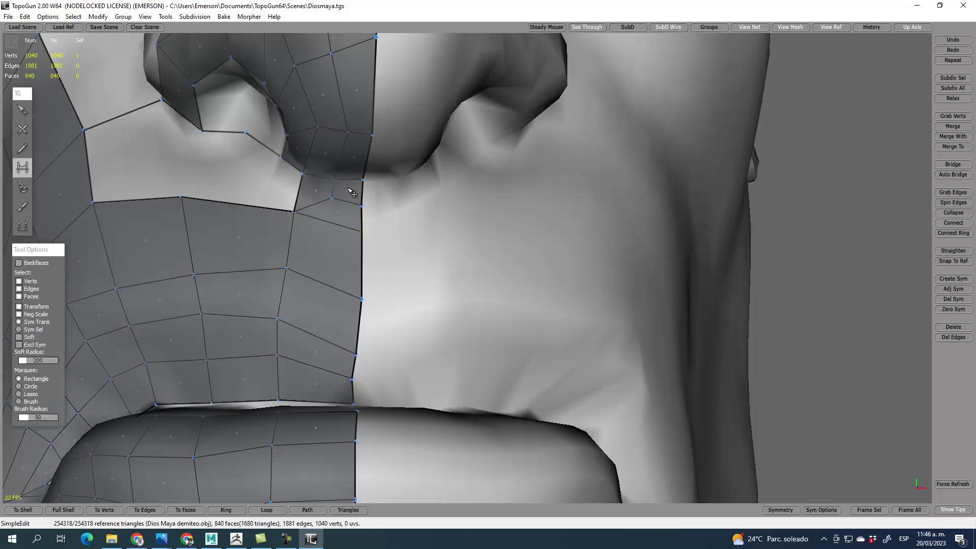
- Delete the dividing edge and the centre-line vertex below the nose base, and lower the neighbouring vertices
{"action": "left_click", "coordinate": [341, 225]}
{"action": "key", "text": "Delete"}
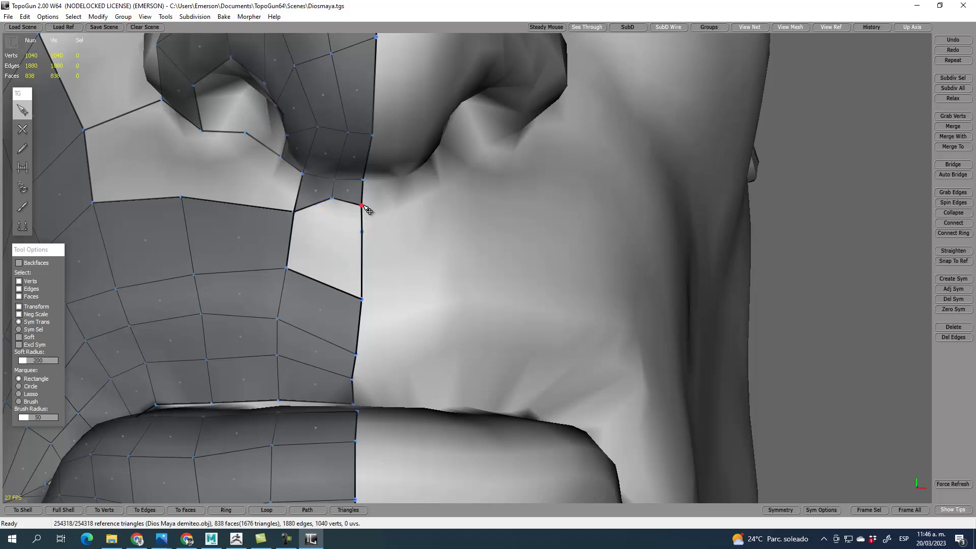
{"action": "key", "text": "Delete"}
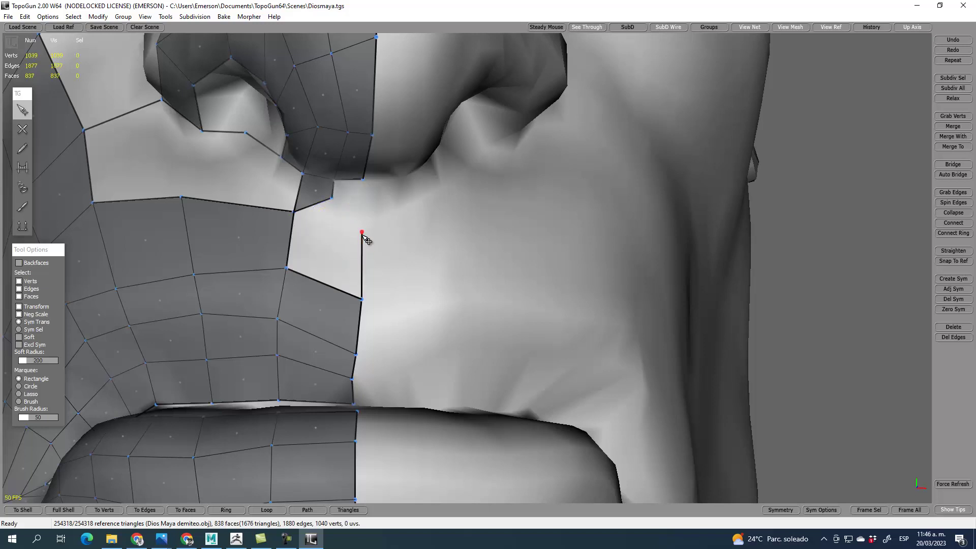
{"action": "left_click_drag", "start_coordinate": [337, 202], "coordinate": [335, 225]}
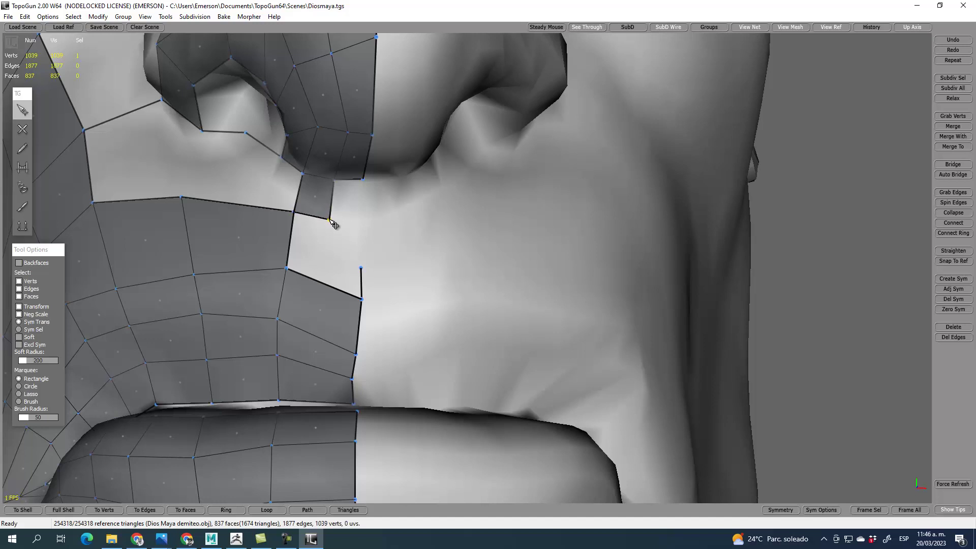
- Place two vertices in the philtrum gap, one inside it and one on the centre line
{"action": "key", "text": "w"}
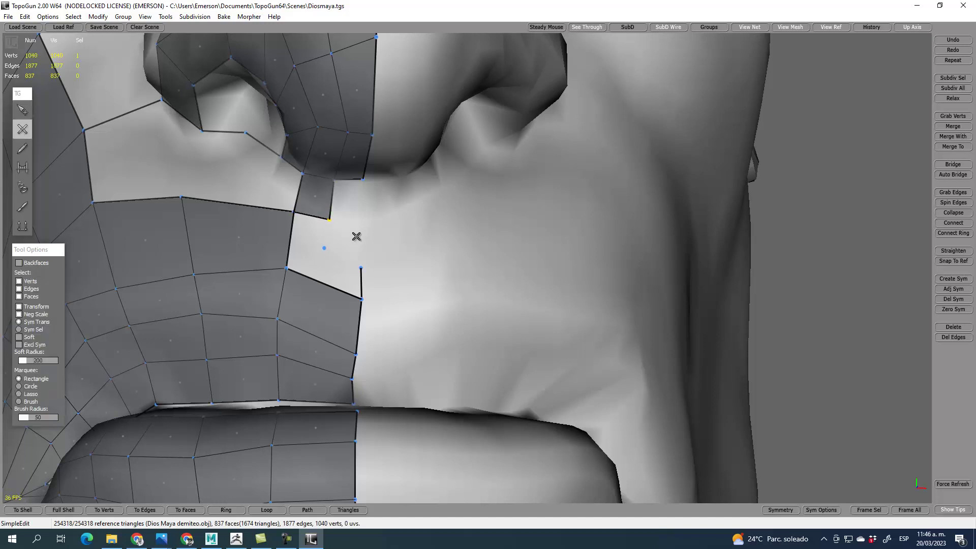
{"action": "left_click", "coordinate": [362, 224]}
{"action": "key", "text": "q"}
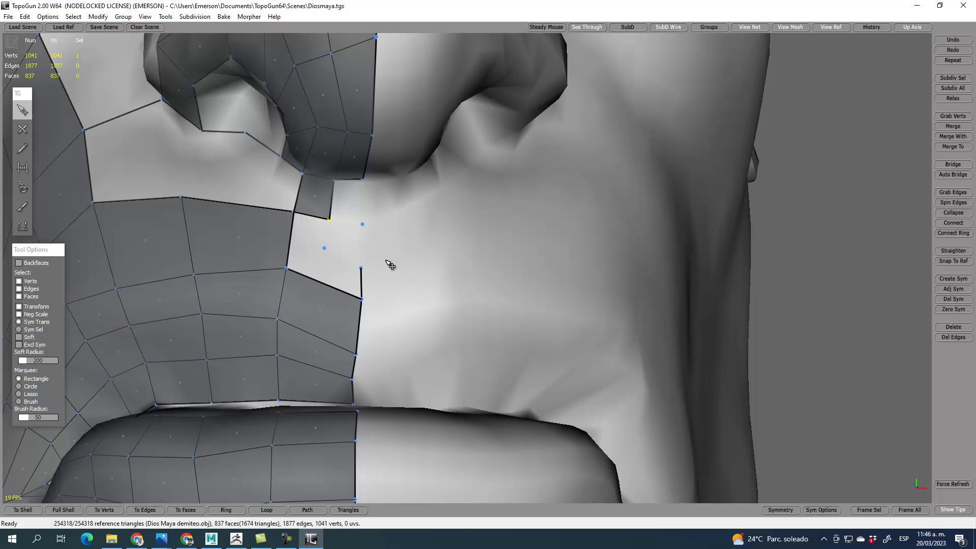
- Bridge the philtrum vertices to the surrounding edges and fill the gap with four faces
{"action": "key", "text": "r"}
{"action": "left_click", "coordinate": [365, 203]}
{"action": "left_click", "coordinate": [351, 261]}
{"action": "left_click", "coordinate": [327, 240]}
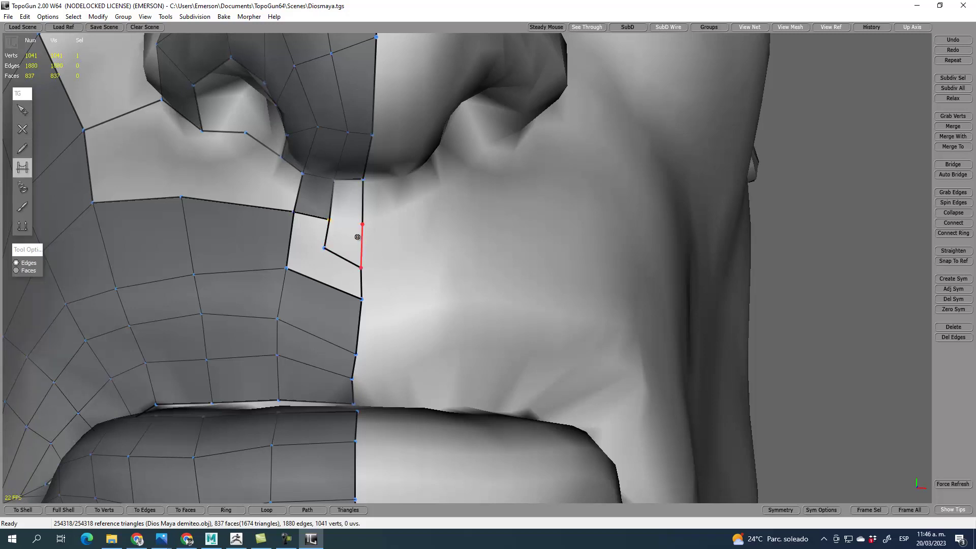
{"action": "left_click_drag", "start_coordinate": [358, 240], "coordinate": [281, 286]}
- Lower the philtrum's inner and centre-line vertices to even out the faces above the upper lip
{"action": "key", "text": "q"}
{"action": "left_click_drag", "start_coordinate": [362, 300], "coordinate": [355, 323]}
{"action": "left_click_drag", "start_coordinate": [330, 251], "coordinate": [360, 297]}
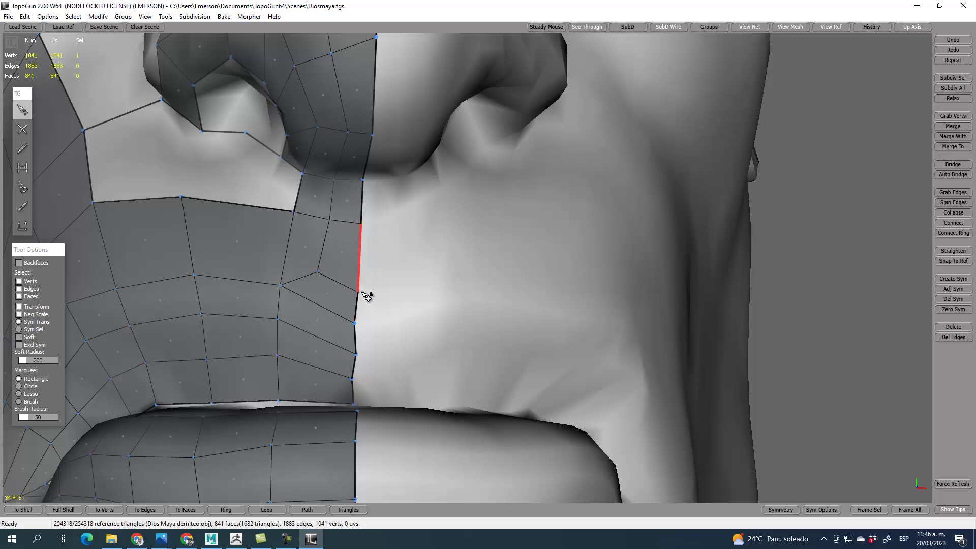
{"action": "scroll", "coordinate": [395, 298], "scroll_direction": "down", "scroll_amount": 6}
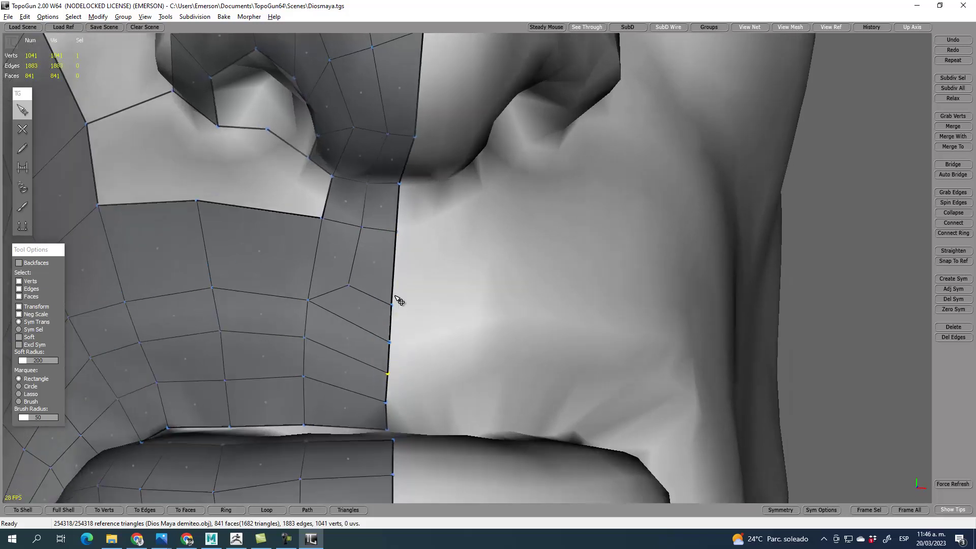
- Adjust the vertex on the nostril's lower rim and the one on the upper-lip row beneath it
{"action": "scroll", "coordinate": [356, 254], "scroll_direction": "up", "scroll_amount": 5}
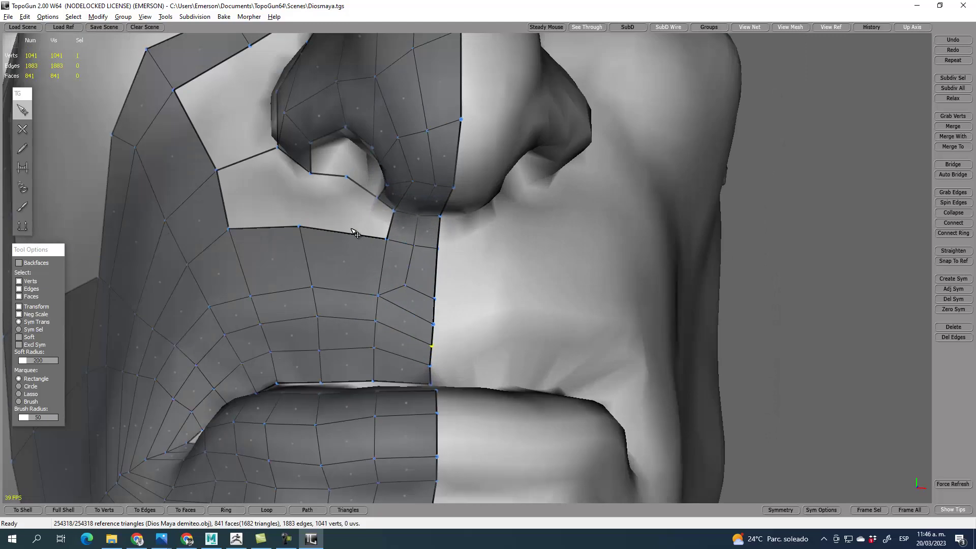
{"action": "scroll", "coordinate": [355, 233], "scroll_direction": "up", "scroll_amount": 2}
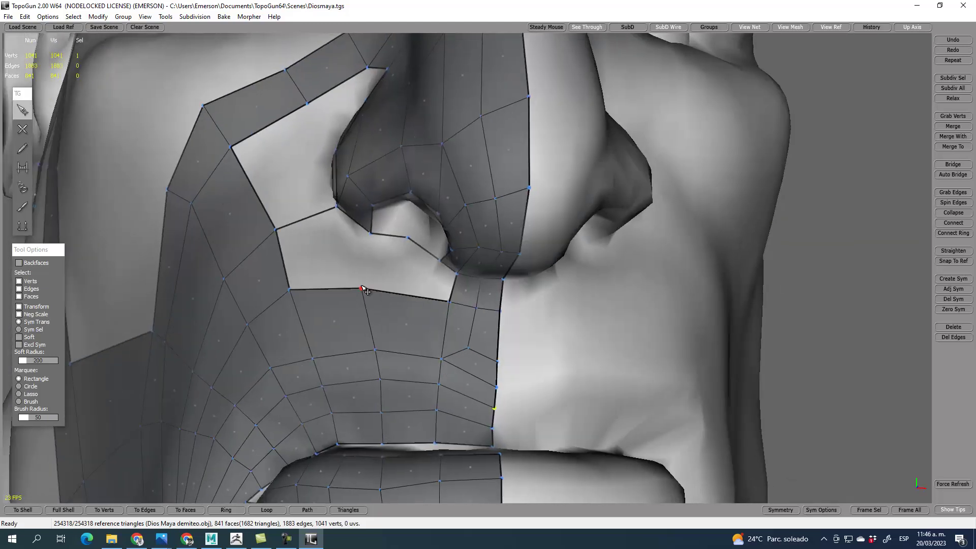
{"action": "mouse_move", "coordinate": [408, 238]}
{"action": "left_mouse_down"}
{"action": "mouse_move", "coordinate": [414, 244]}
{"action": "mouse_move", "coordinate": [403, 248]}
{"action": "left_mouse_up"}
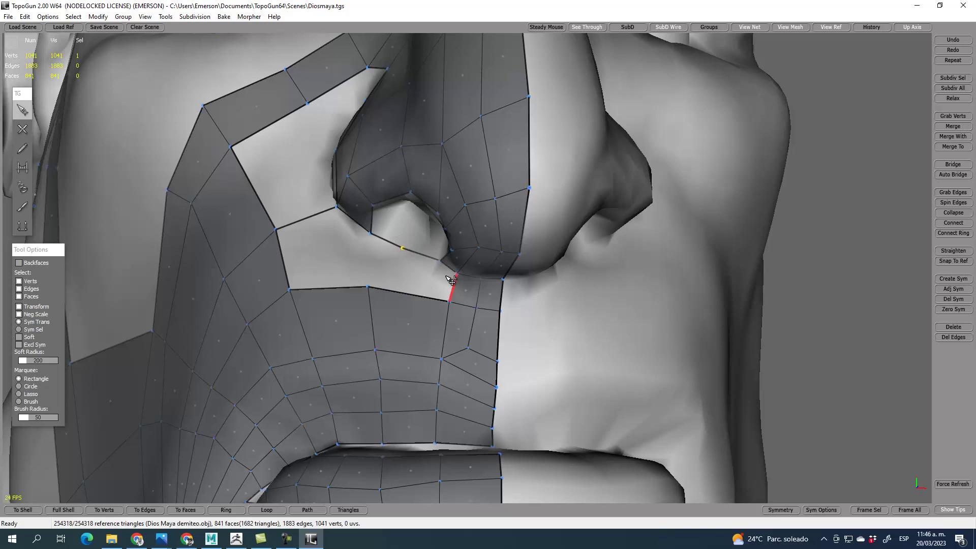
- Place two vertices in the gap beneath the nostril and connect the inner one to the nostril's lower rim
{"action": "key", "text": "w"}
{"action": "left_click", "coordinate": [398, 269]}
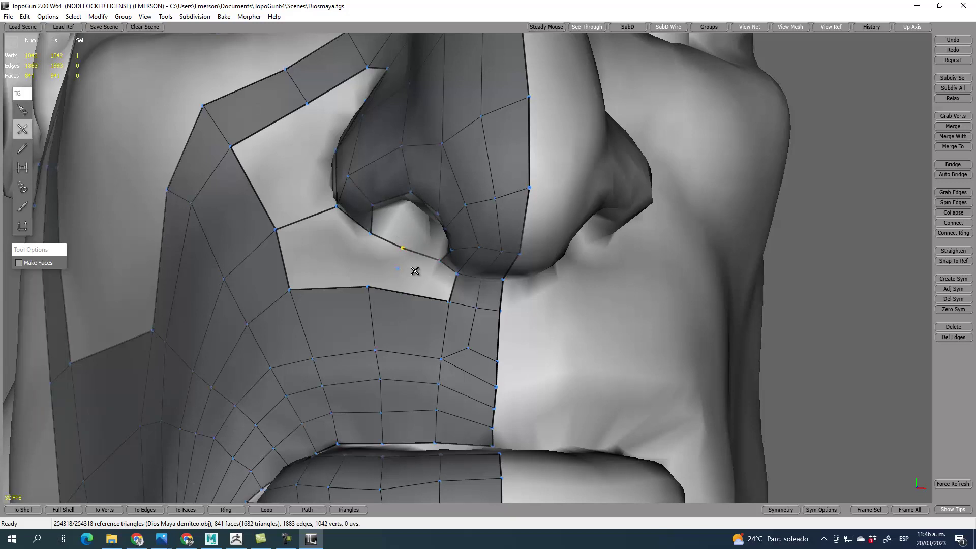
{"action": "key", "text": "q"}
{"action": "key", "text": "r"}
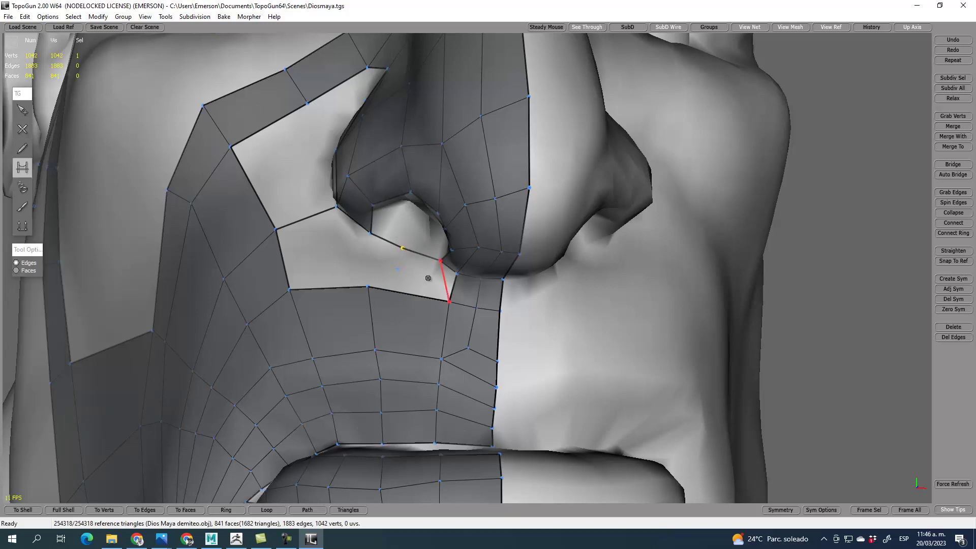
{"action": "left_click", "coordinate": [402, 266]}
{"action": "key", "text": "q"}
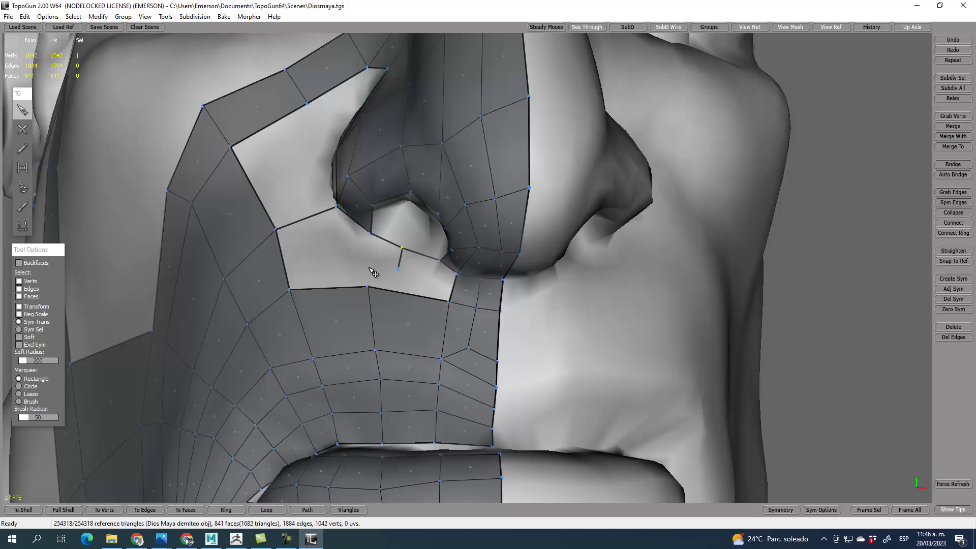
{"action": "key", "text": "w"}
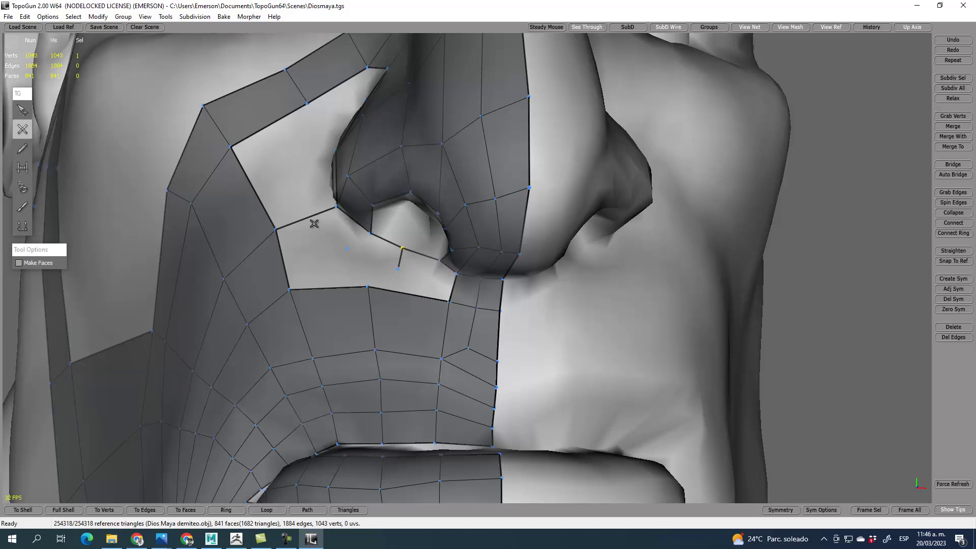
- Split the edge between the nasolabial loop and nostril wing, and bridge two faces along the nostril's lower rim
{"action": "key", "text": "q"}
{"action": "left_click", "coordinate": [312, 221]}
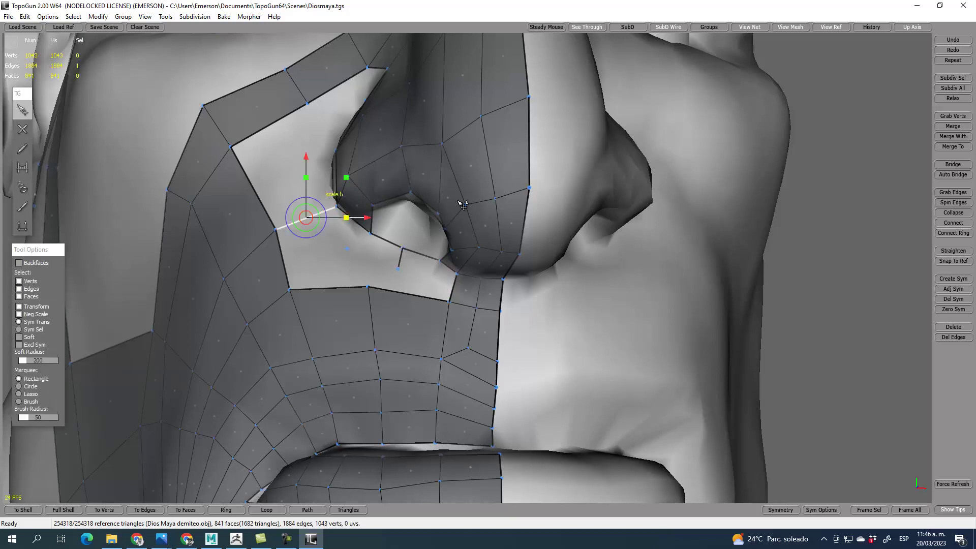
{"action": "left_click", "coordinate": [954, 229]}
{"action": "key", "text": "r"}
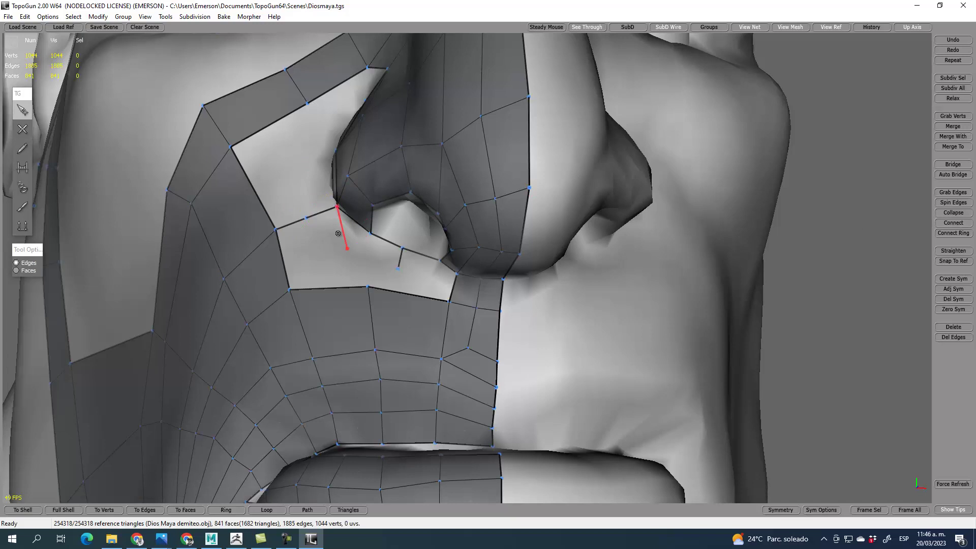
{"action": "left_click", "coordinate": [348, 245]}
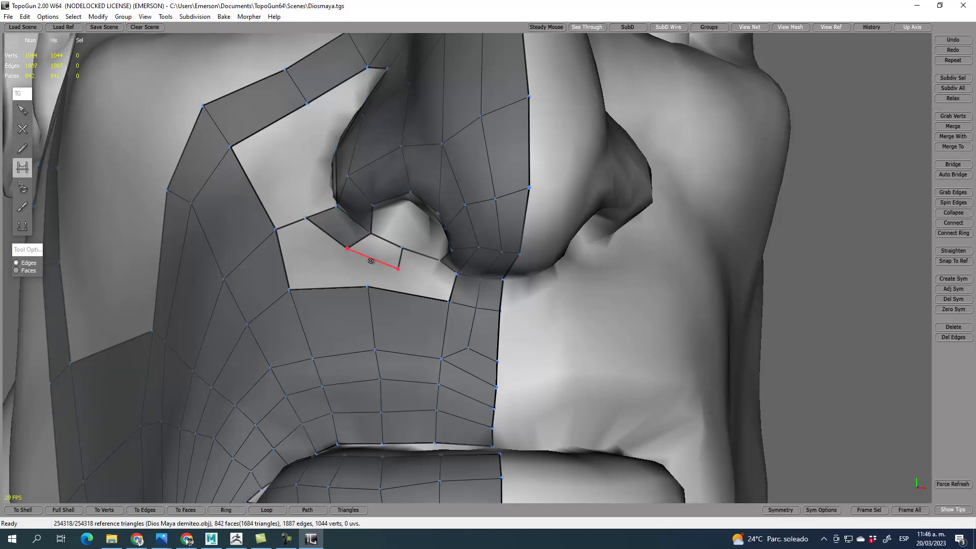
{"action": "left_click", "coordinate": [371, 260]}
- Extend the strip under the nostril with a third face to the philtrum corner and reposition its lower vertex
{"action": "key", "text": "q"}
{"action": "left_click", "coordinate": [400, 269]}
{"action": "left_click_drag", "start_coordinate": [401, 270], "coordinate": [425, 277]}
{"action": "key", "text": "r"}
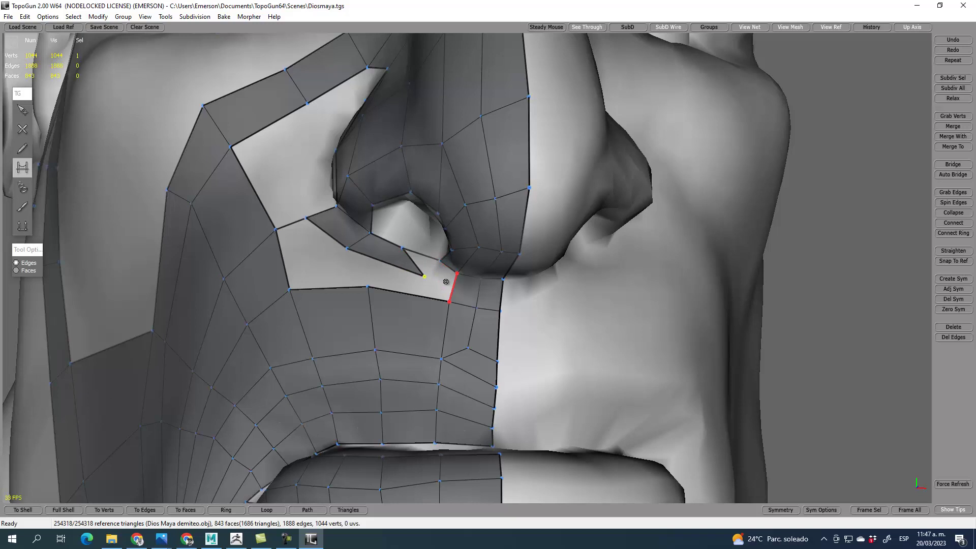
{"action": "left_click", "coordinate": [443, 281]}
{"action": "key", "text": "q"}
{"action": "left_click_drag", "start_coordinate": [426, 278], "coordinate": [393, 269]}
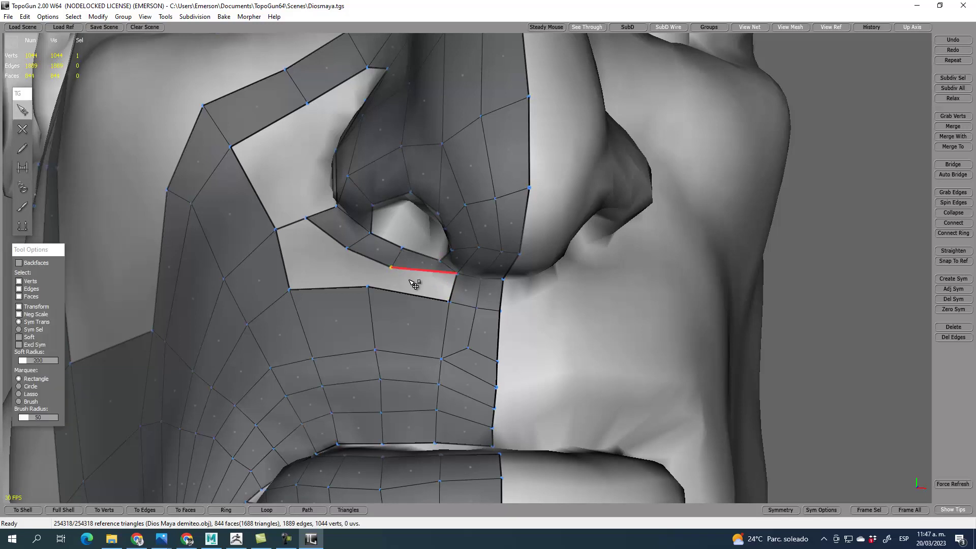
- Fill the remaining gap between the strip under the nostril and the upper-lip row with three faces
{"action": "key", "text": "r"}
{"action": "left_click", "coordinate": [388, 282]}
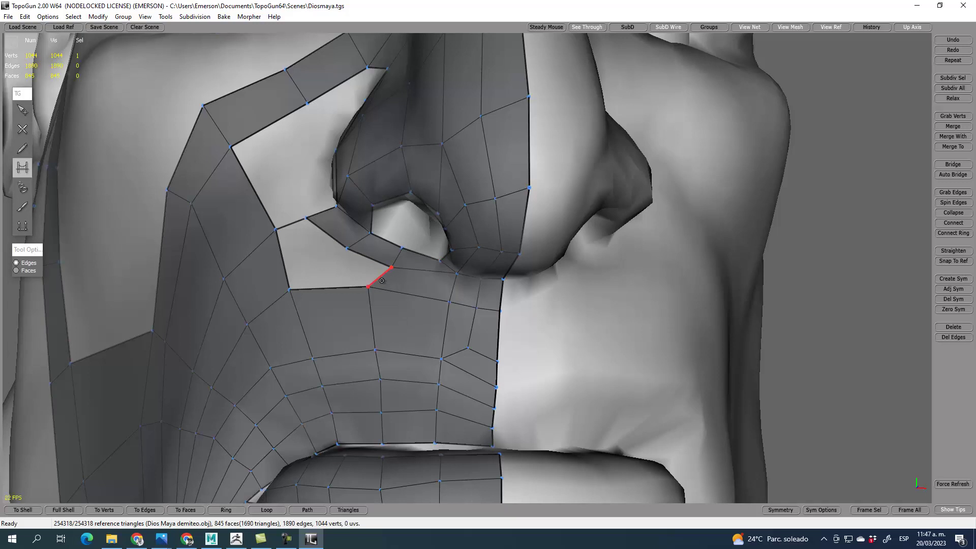
{"action": "left_click", "coordinate": [328, 271]}
{"action": "key", "text": "q"}
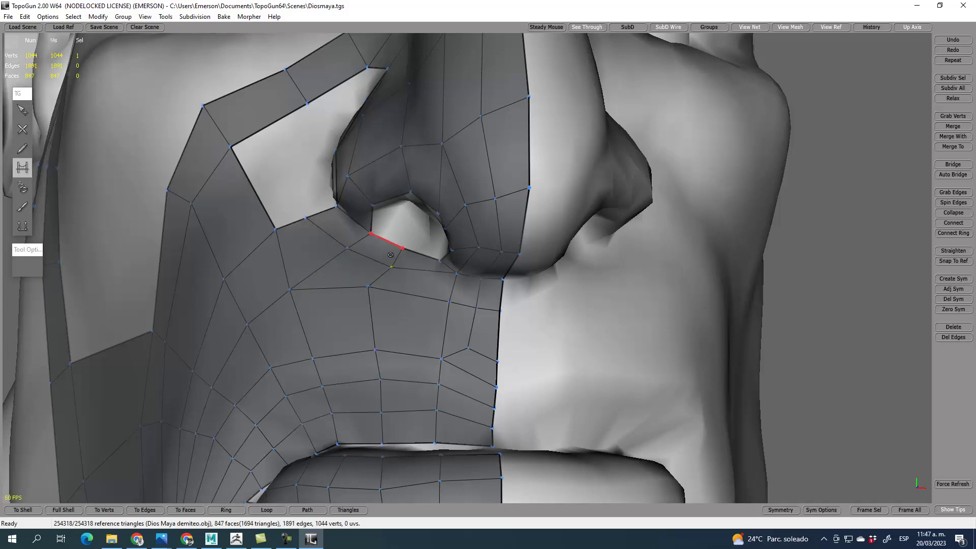
- Adjust the vertices beneath the nostril and at the philtrum's upper edge to even out the new faces
{"action": "left_click_drag", "start_coordinate": [391, 269], "coordinate": [370, 304]}
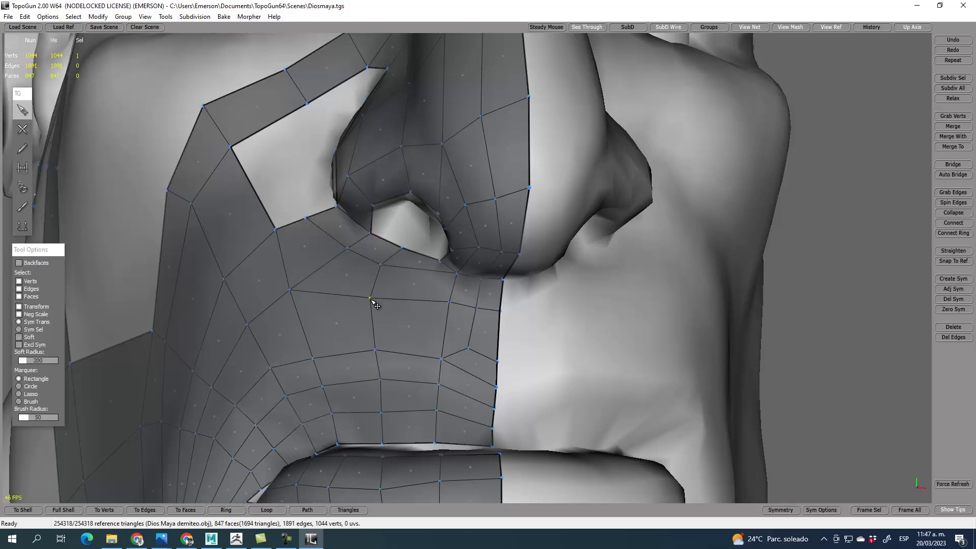
{"action": "left_click_drag", "start_coordinate": [449, 302], "coordinate": [448, 307]}
{"action": "left_click_drag", "start_coordinate": [455, 273], "coordinate": [442, 278]}
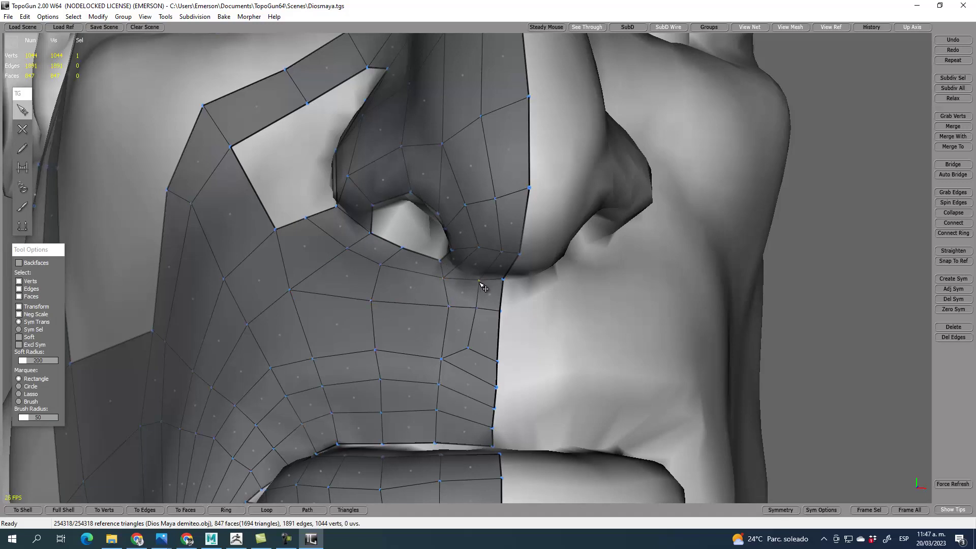
{"action": "left_click_drag", "start_coordinate": [503, 279], "coordinate": [503, 286]}
{"action": "left_click_drag", "start_coordinate": [443, 277], "coordinate": [445, 276]}
- Place three connected vertices inside the nostril's outer side and bridge them to the rim with two faces
{"action": "right_click_drag", "start_coordinate": [413, 219], "coordinate": [421, 187], "text": "alt"}
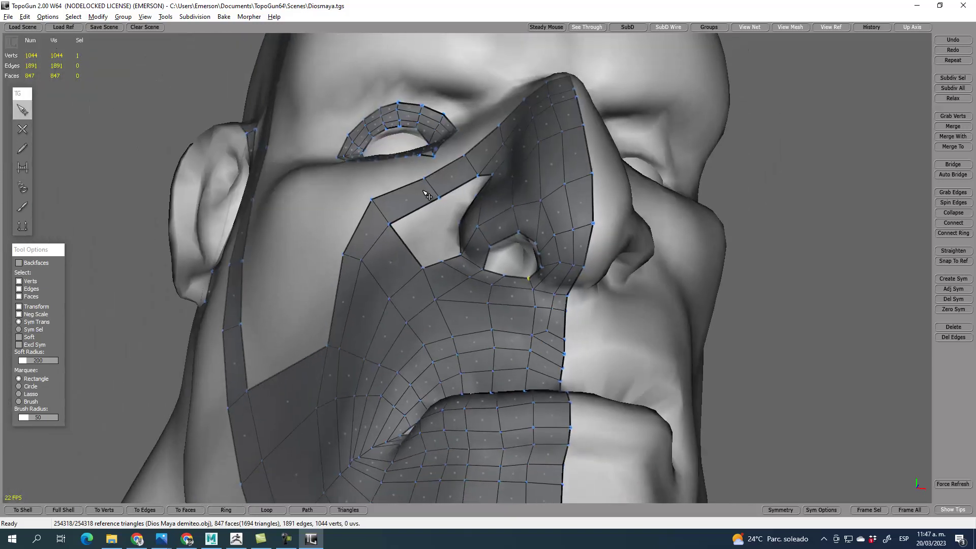
{"action": "left_click_drag", "start_coordinate": [421, 187], "coordinate": [419, 183], "text": "alt"}
{"action": "mouse_move", "coordinate": [467, 233]}
{"action": "middle_mouse_down", "text": "alt"}
{"action": "mouse_move", "coordinate": [323, 109]}
{"action": "mouse_move", "coordinate": [467, 233]}
{"action": "middle_mouse_up", "text": "alt"}
{"action": "scroll", "coordinate": [471, 237], "scroll_direction": "up", "scroll_amount": 5}
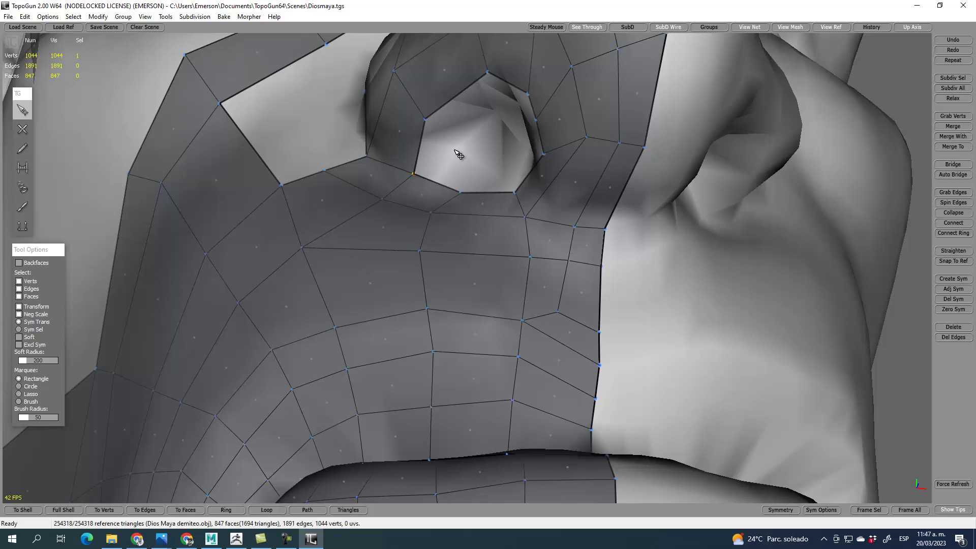
{"action": "key", "text": "2"}
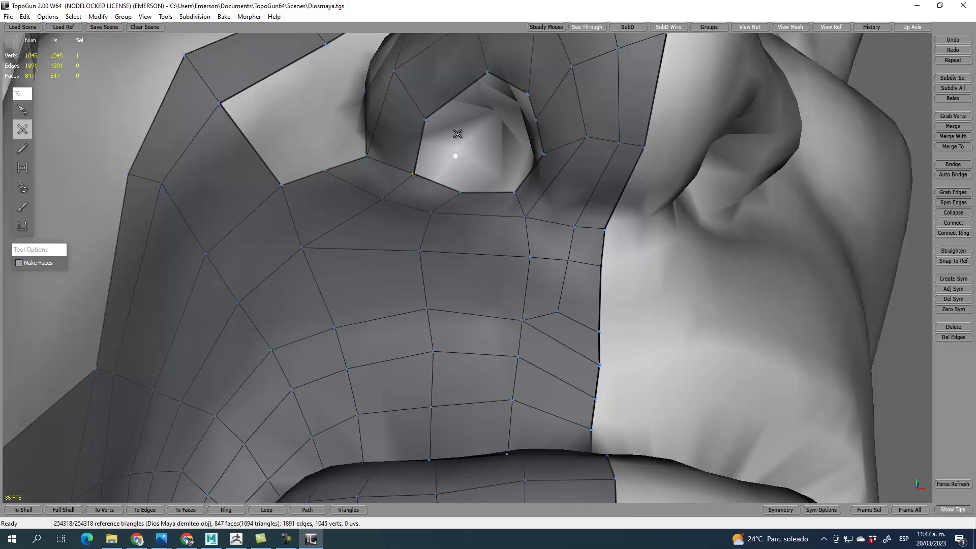
{"action": "left_click", "coordinate": [496, 100]}
{"action": "key", "text": "1"}
{"action": "key", "text": "4"}
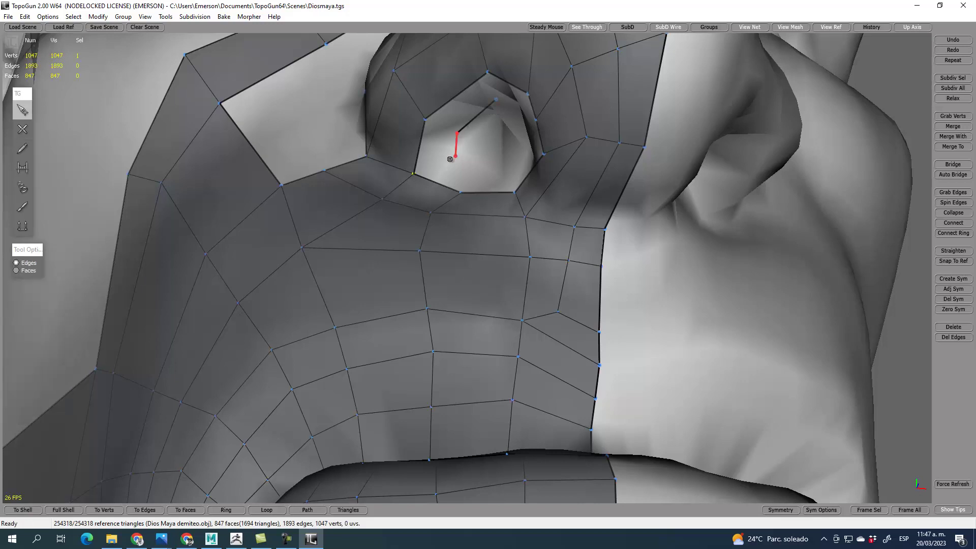
{"action": "left_click", "coordinate": [454, 140]}
{"action": "left_click", "coordinate": [491, 87]}
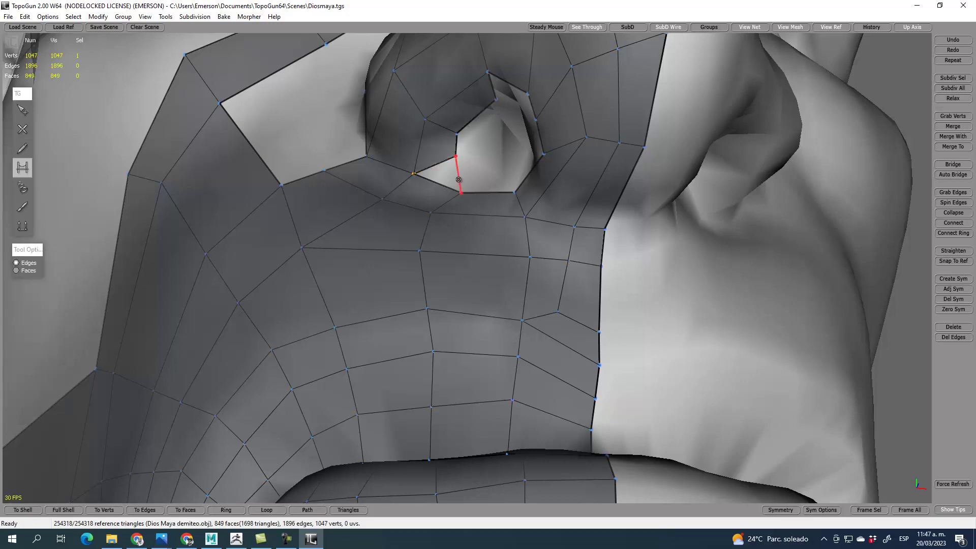
- Place three connected vertices inside the nostril's lower side and bridge them to the rim and outer-side faces with three faces
{"action": "key", "text": "1"}
{"action": "key", "text": "2"}
{"action": "left_click", "coordinate": [474, 167]}
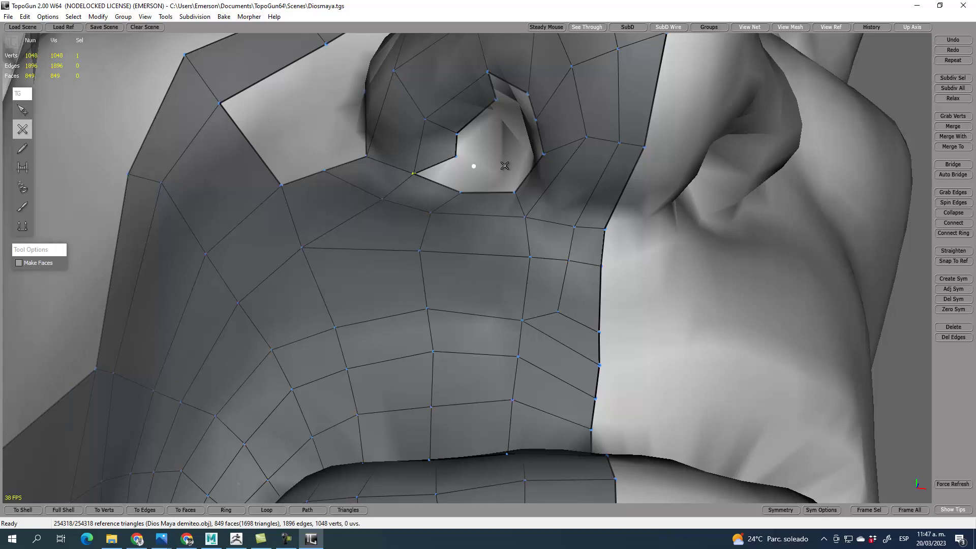
{"action": "left_click", "coordinate": [519, 151]}
{"action": "key", "text": "1"}
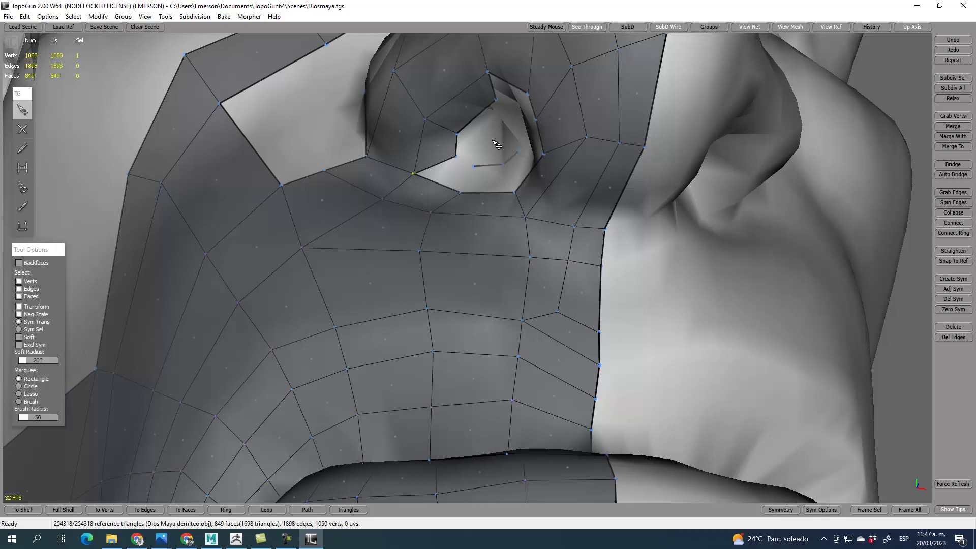
{"action": "key", "text": "4"}
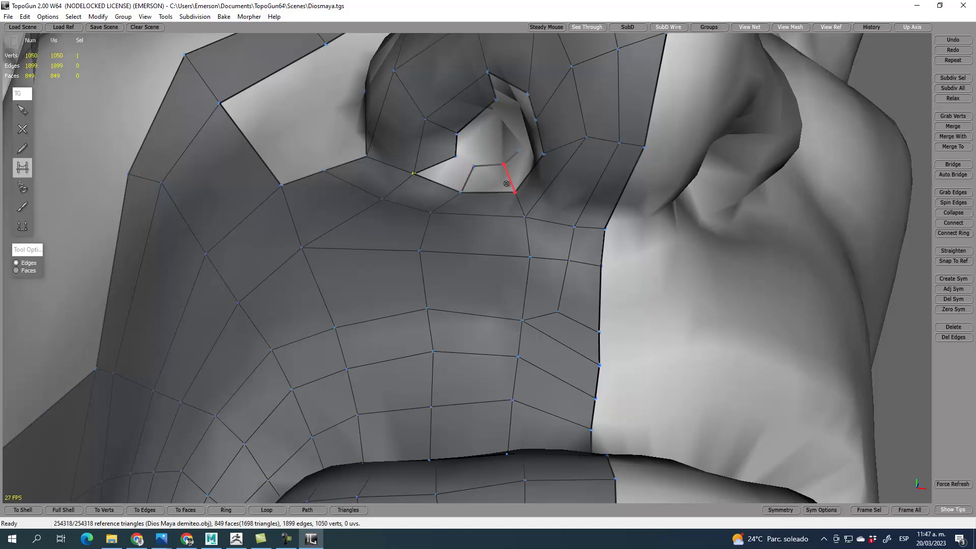
{"action": "left_click", "coordinate": [507, 183]}
{"action": "left_click", "coordinate": [531, 161]}
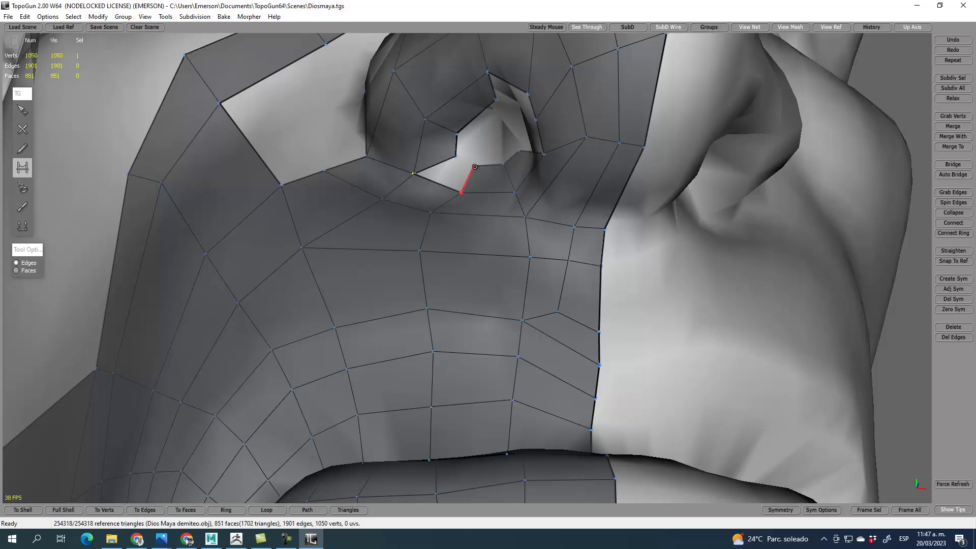
{"action": "left_click", "coordinate": [460, 176]}
{"action": "key", "text": "1"}
- Place two connected vertices inside the front of the nostril and link them to the lower inner faces
{"action": "scroll", "coordinate": [506, 218], "scroll_direction": "down", "scroll_amount": 10}
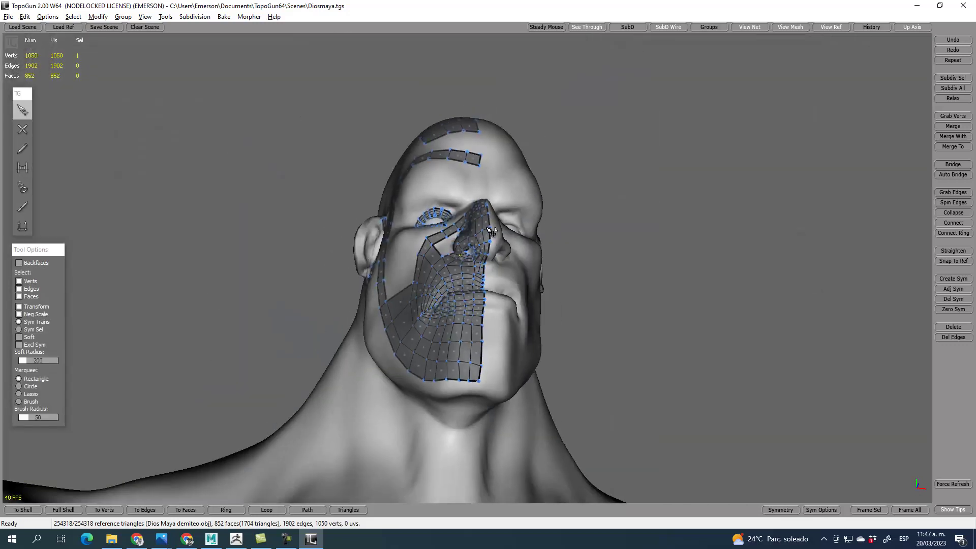
{"action": "left_click_drag", "start_coordinate": [506, 218], "coordinate": [712, 239], "text": "alt"}
{"action": "middle_click_drag", "start_coordinate": [712, 239], "coordinate": [605, 259], "text": "alt"}
{"action": "scroll", "coordinate": [517, 244], "scroll_direction": "up", "scroll_amount": 10}
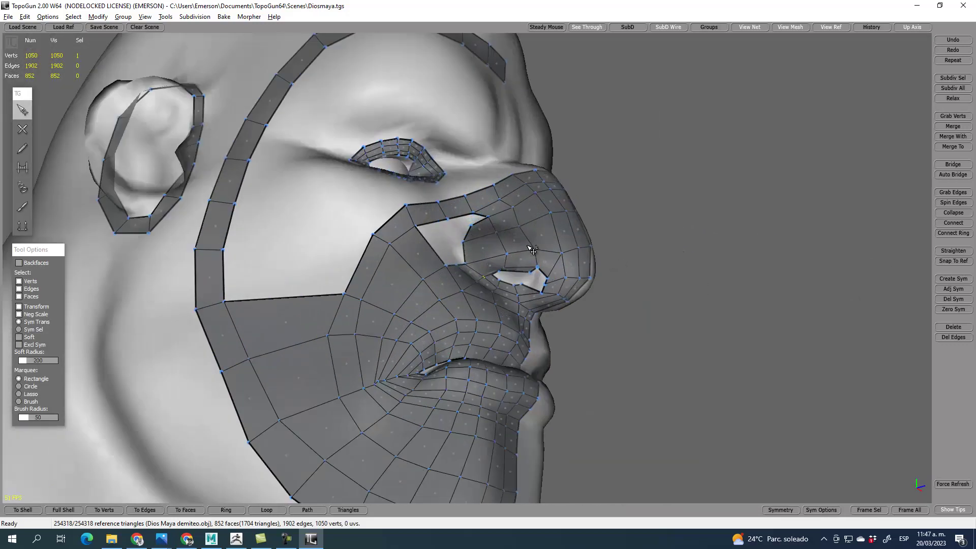
{"action": "key", "text": "2"}
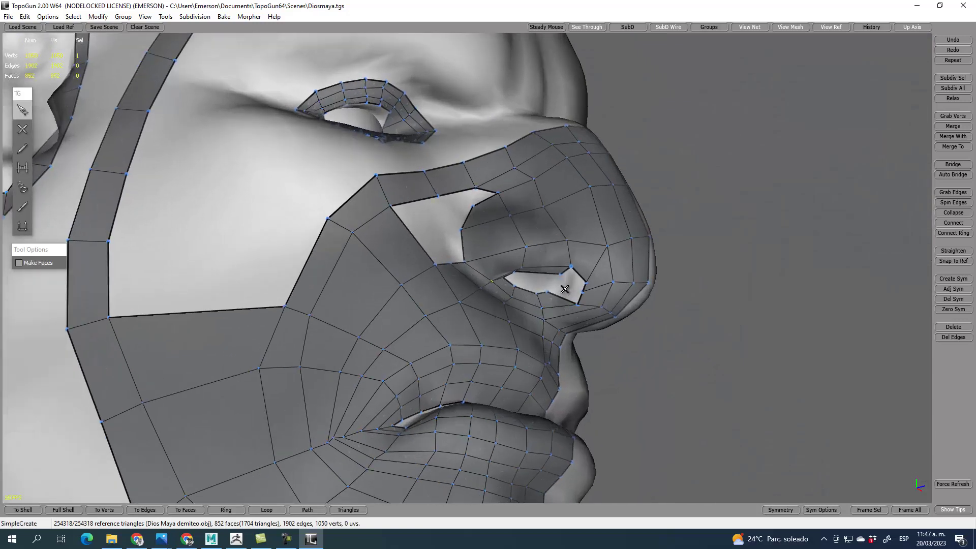
{"action": "key", "text": "1"}
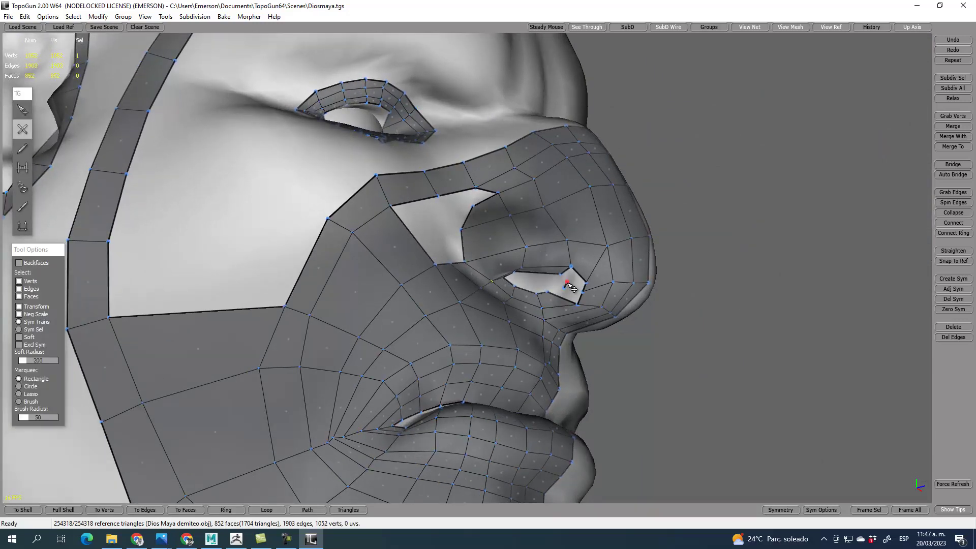
{"action": "key", "text": "4"}
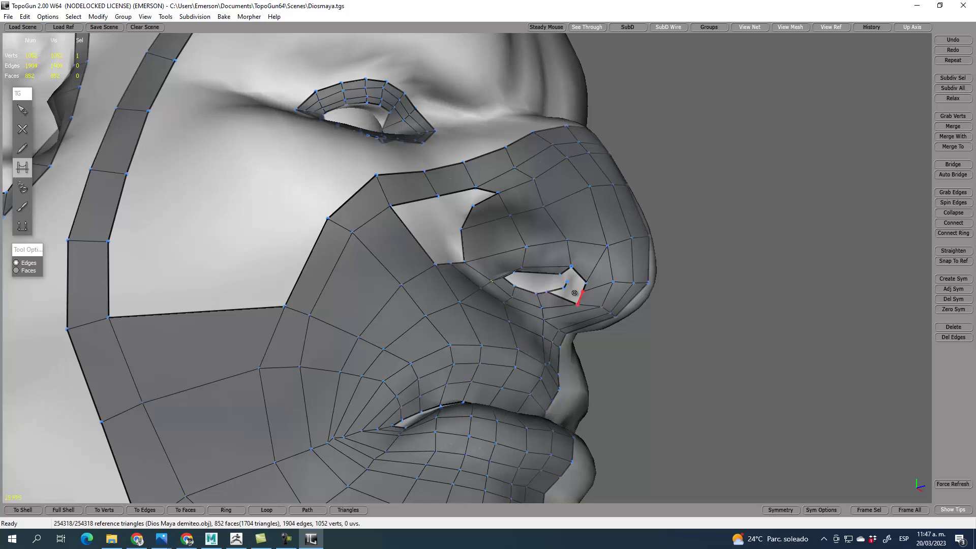
- Move the three front vertices inside the nostril towards the rim to prepare the last inner faces
{"action": "scroll", "coordinate": [571, 292], "scroll_direction": "up", "scroll_amount": 10}
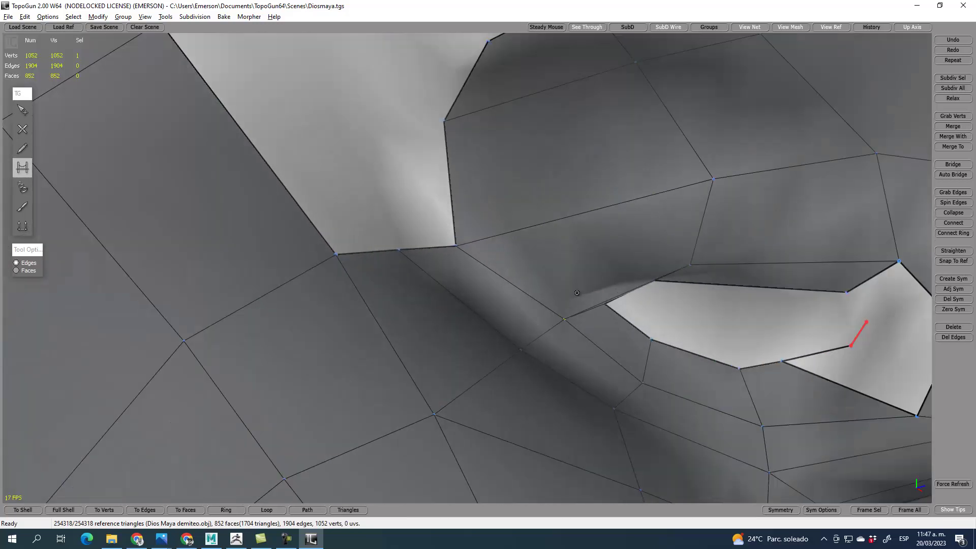
{"action": "key", "text": "Right"}
{"action": "key", "text": "Right"}
{"action": "key", "text": "Left"}
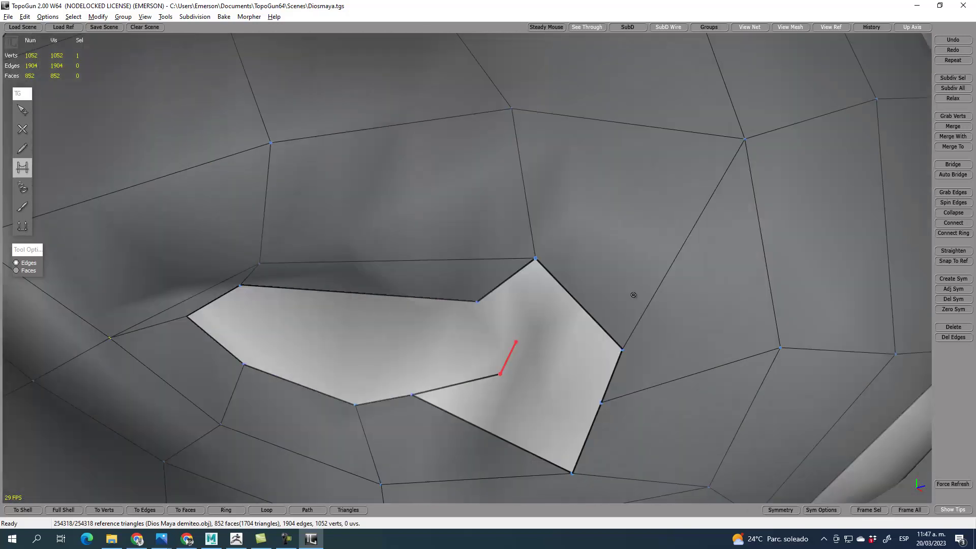
{"action": "key", "text": "q"}
{"action": "left_click_drag", "start_coordinate": [412, 395], "coordinate": [477, 414]}
{"action": "left_click_drag", "start_coordinate": [501, 375], "coordinate": [538, 391]}
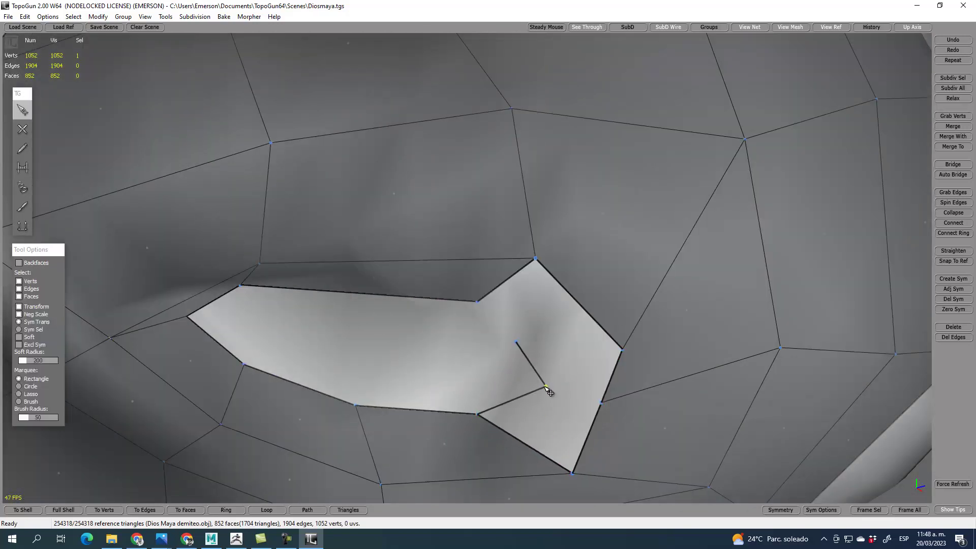
{"action": "left_click_drag", "start_coordinate": [523, 347], "coordinate": [554, 348]}
- Bridge the front inner vertices to the nostril rim with three faces to close the inner ring
{"action": "key", "text": "4"}
{"action": "left_click", "coordinate": [559, 393]}
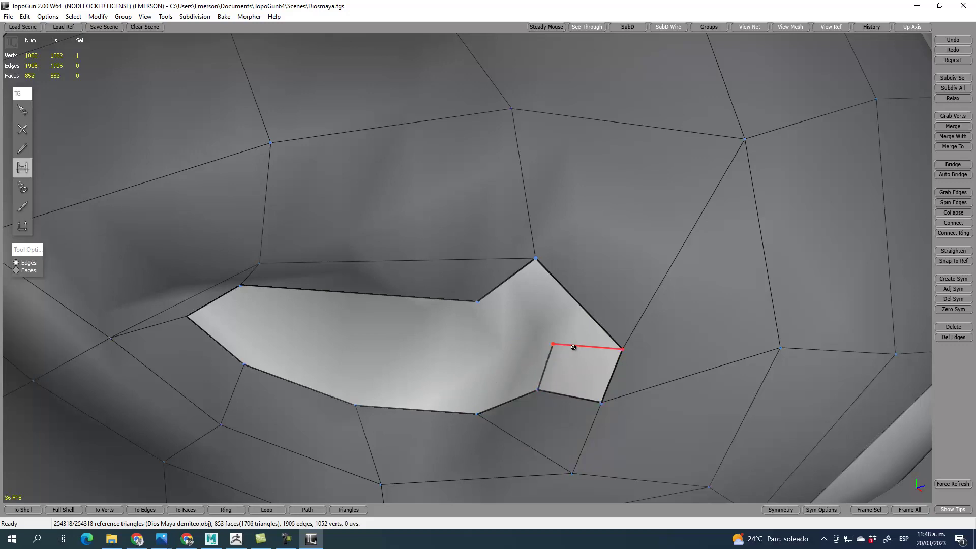
{"action": "left_click", "coordinate": [574, 347]}
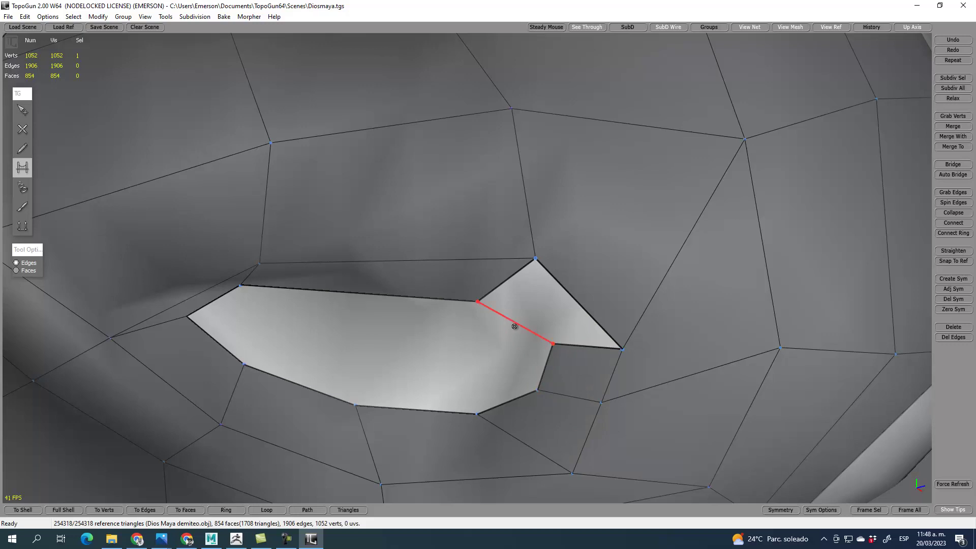
{"action": "left_click", "coordinate": [515, 327]}
- Reposition the vertices of the nostril's inner ring into a smaller, more even opening
{"action": "key", "text": "q"}
{"action": "left_click_drag", "start_coordinate": [547, 347], "coordinate": [519, 352]}
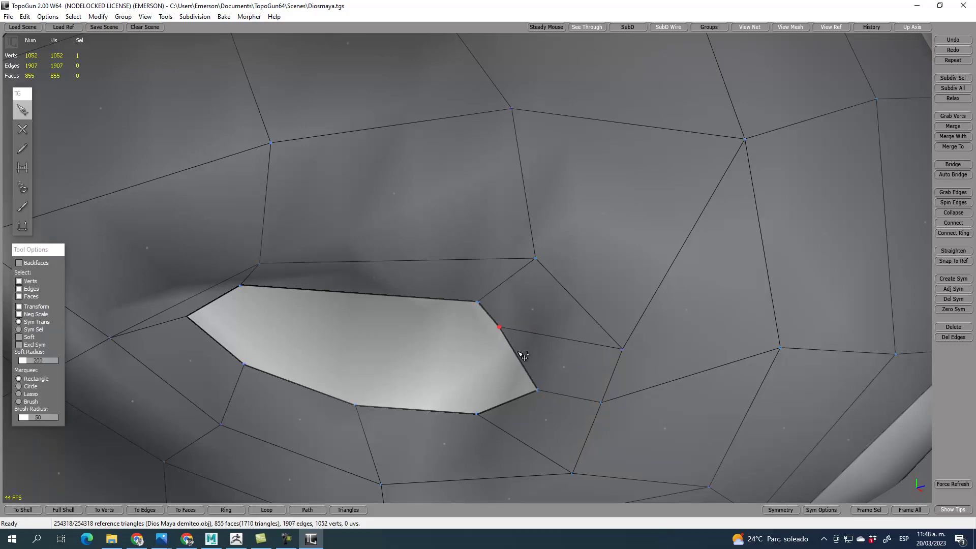
{"action": "left_click_drag", "start_coordinate": [537, 390], "coordinate": [498, 373]}
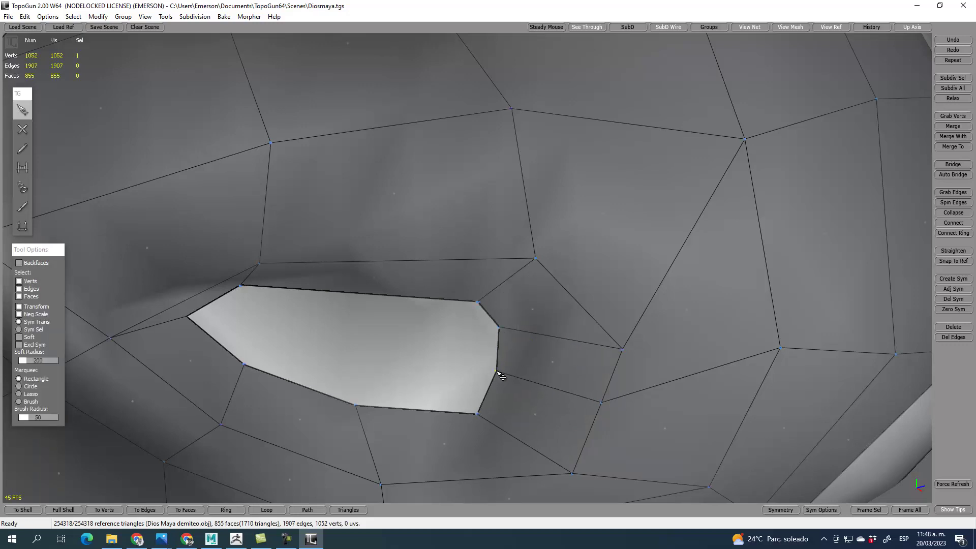
{"action": "left_click_drag", "start_coordinate": [477, 414], "coordinate": [447, 389]}
{"action": "left_click_drag", "start_coordinate": [188, 317], "coordinate": [232, 336]}
{"action": "left_click_drag", "start_coordinate": [241, 286], "coordinate": [298, 288]}
{"action": "scroll", "coordinate": [348, 363], "scroll_direction": "down", "scroll_amount": 5}
{"action": "scroll", "coordinate": [348, 361], "scroll_direction": "up", "scroll_amount": 3}
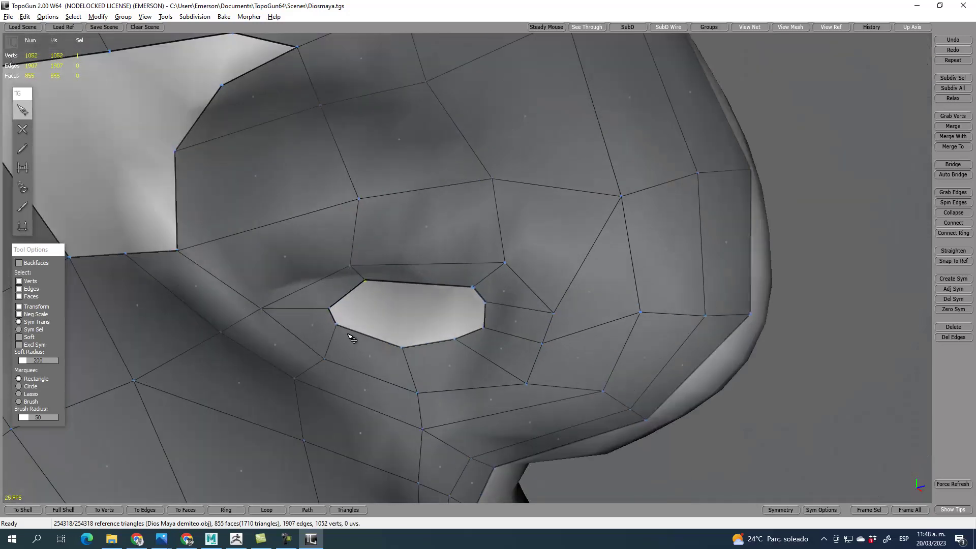
- Reposition the vertices around the nostril's inner opening to even out its outline, including its upper and lower edges
{"action": "left_click_drag", "start_coordinate": [364, 281], "coordinate": [371, 286]}
{"action": "left_click_drag", "start_coordinate": [427, 342], "coordinate": [374, 302], "text": "alt"}
{"action": "mouse_move", "coordinate": [359, 252]}
{"action": "left_mouse_down", "text": "alt"}
{"action": "mouse_move", "coordinate": [363, 267]}
{"action": "mouse_move", "coordinate": [355, 256]}
{"action": "left_mouse_up", "text": "alt"}
{"action": "left_click_drag", "start_coordinate": [375, 185], "coordinate": [373, 186], "text": "alt"}
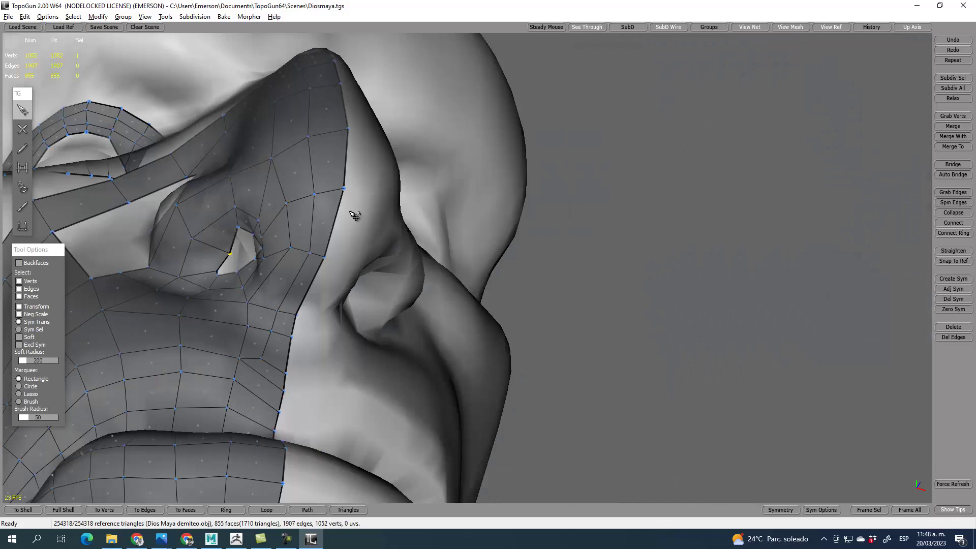
{"action": "right_click_drag", "start_coordinate": [350, 211], "coordinate": [349, 212], "text": "alt"}
{"action": "middle_click_drag", "start_coordinate": [348, 213], "coordinate": [344, 216], "text": "alt"}
{"action": "middle_click_drag", "start_coordinate": [392, 261], "coordinate": [396, 264], "text": "alt"}
{"action": "left_click_drag", "start_coordinate": [428, 247], "coordinate": [413, 238]}
{"action": "left_click_drag", "start_coordinate": [410, 273], "coordinate": [403, 257]}
{"action": "left_click_drag", "start_coordinate": [483, 239], "coordinate": [447, 210]}
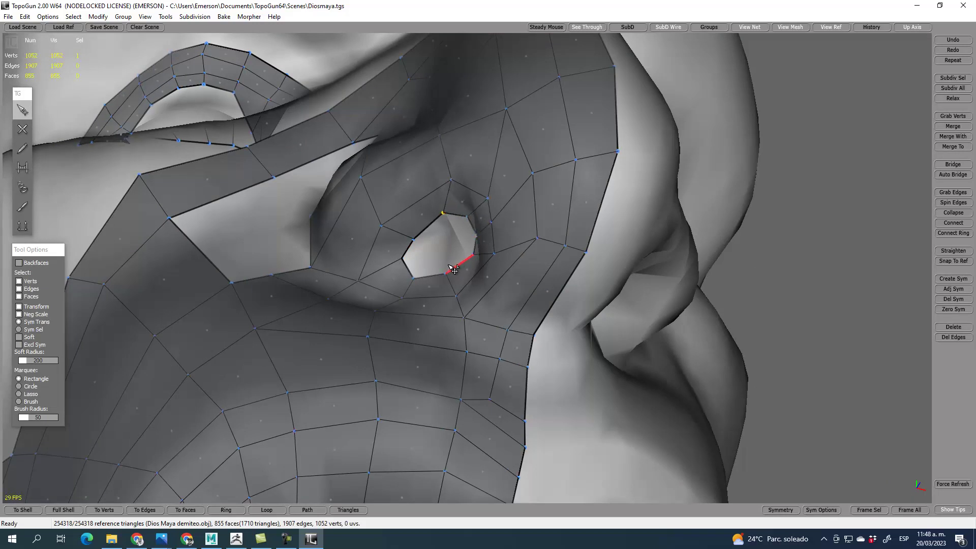
- Bridge across the nostril's inner opening with three faces to close the hole
{"action": "key", "text": "b"}
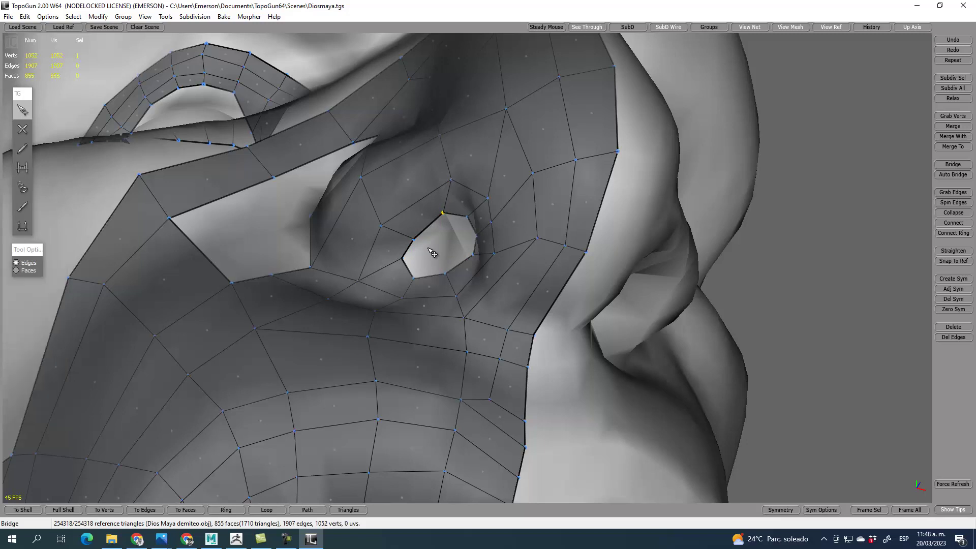
{"action": "left_click", "coordinate": [441, 249]}
{"action": "left_click", "coordinate": [456, 238]}
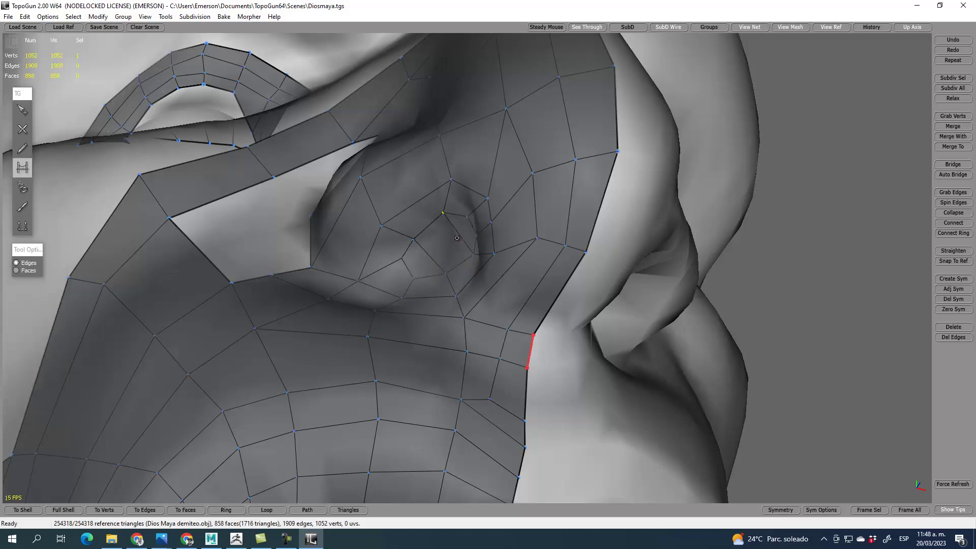
{"action": "key", "text": "q"}
- Bridge the strip above the nasolabial gap to the upper corner of the nose wing with one face
{"action": "scroll", "coordinate": [575, 389], "scroll_direction": "down", "scroll_amount": 8}
{"action": "left_click_drag", "start_coordinate": [558, 349], "coordinate": [637, 331], "text": "alt"}
{"action": "scroll", "coordinate": [649, 240], "scroll_direction": "up", "scroll_amount": 5}
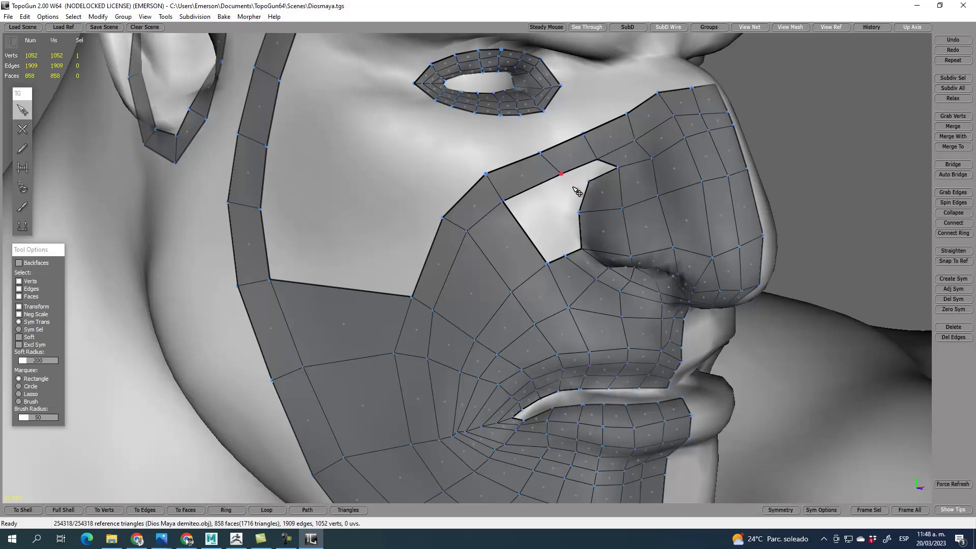
{"action": "key", "text": "r"}
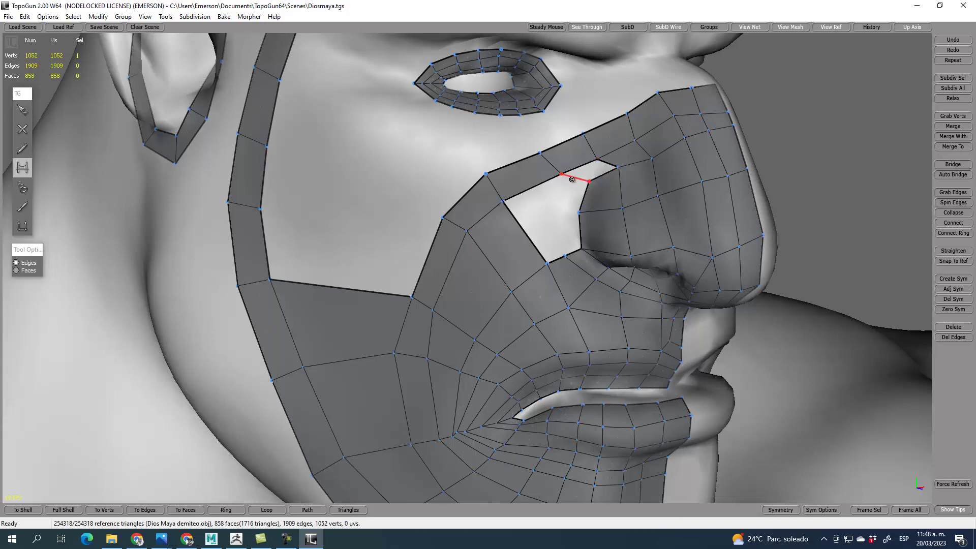
{"action": "left_click", "coordinate": [572, 180]}
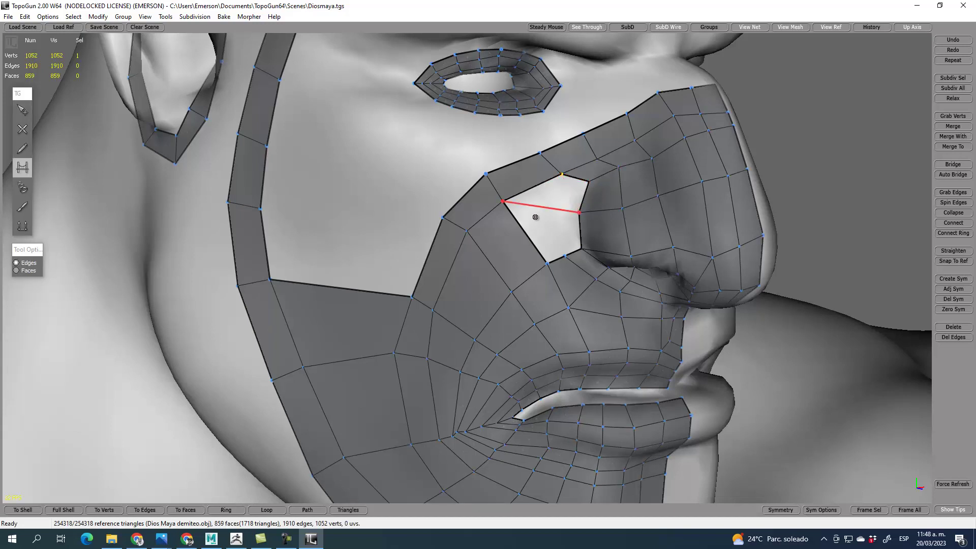
- Add a vertex in the gap beside the nose wing and bridge two faces around it along the wing
{"action": "key", "text": "1"}
{"action": "key", "text": "2"}
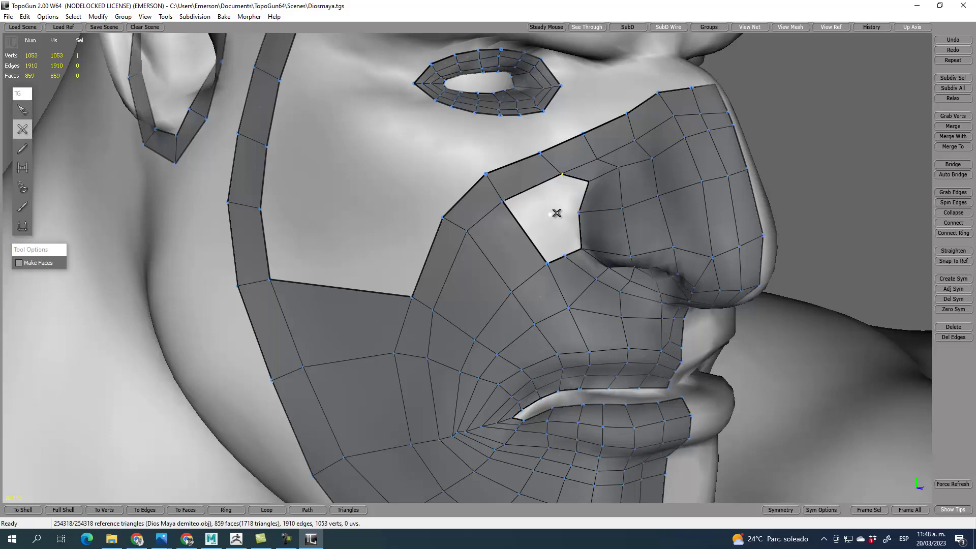
{"action": "key", "text": "1"}
{"action": "key", "text": "4"}
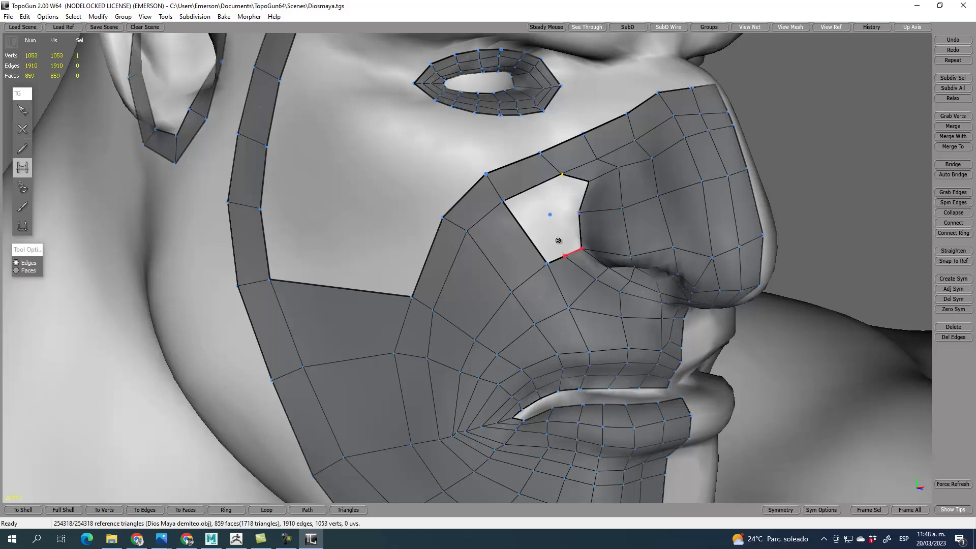
{"action": "left_click", "coordinate": [562, 219]}
{"action": "left_click", "coordinate": [563, 185]}
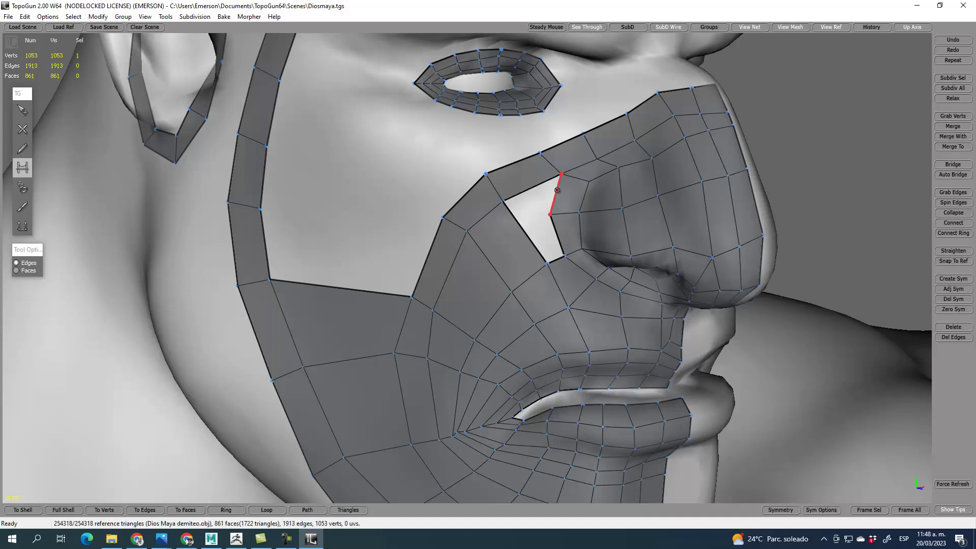
- Adjust the nose wing's border vertex and fill the rest of the gap beside it with a quad and a triangle
{"action": "key", "text": "1"}
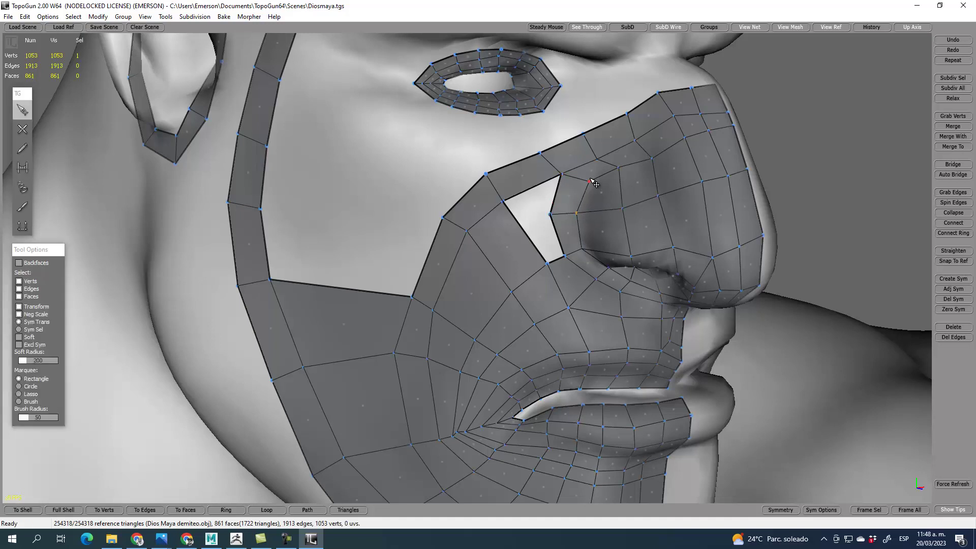
{"action": "key", "text": "4"}
{"action": "left_click", "coordinate": [526, 214]}
{"action": "key", "text": "1"}
- Connect the two long edges of the cheek strip above the filled gap with a crossing edge
{"action": "scroll", "coordinate": [562, 307], "scroll_direction": "down", "scroll_amount": 5}
{"action": "mouse_move", "coordinate": [473, 275]}
{"action": "left_mouse_down", "text": "alt"}
{"action": "mouse_move", "coordinate": [432, 267]}
{"action": "mouse_move", "coordinate": [460, 273]}
{"action": "left_mouse_up", "text": "alt"}
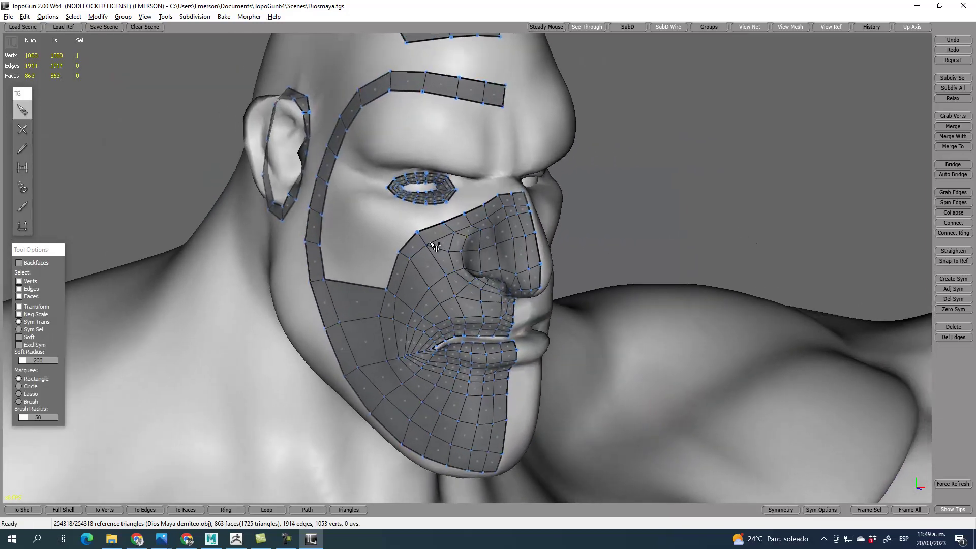
{"action": "scroll", "coordinate": [436, 246], "scroll_direction": "up", "scroll_amount": 4}
{"action": "left_click", "coordinate": [412, 199]}
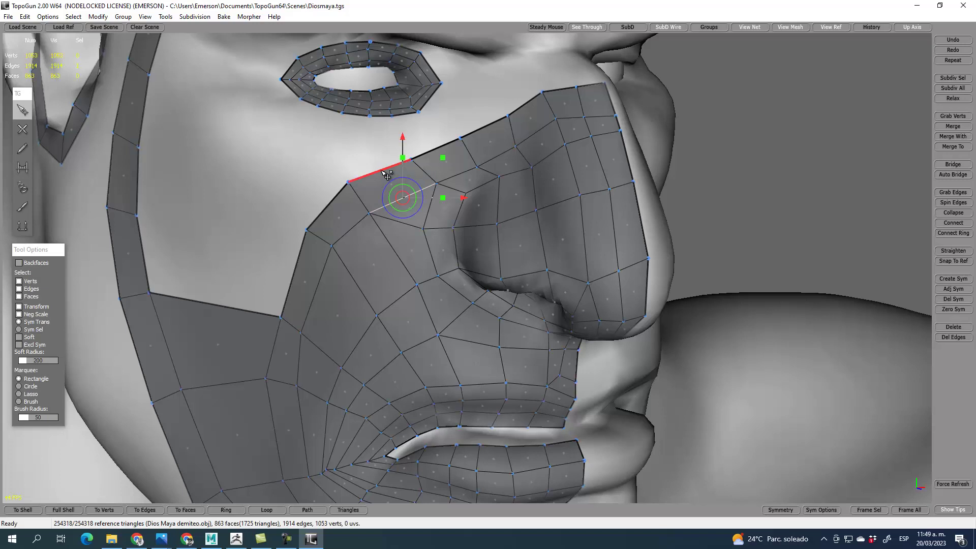
{"action": "left_click", "coordinate": [950, 226]}
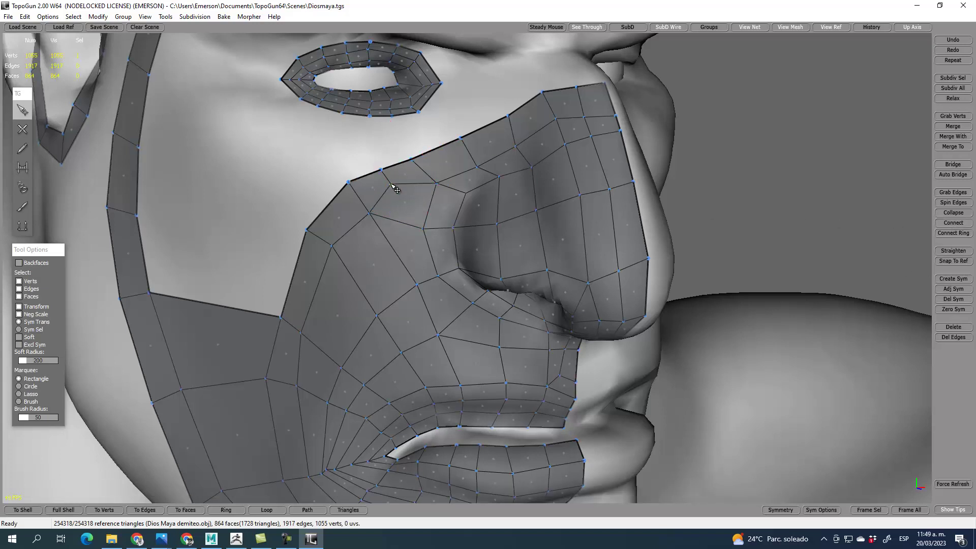
- Spread the vertices along the upper cheek border and beside the nose wing for evenly sized faces
{"action": "left_click_drag", "start_coordinate": [382, 168], "coordinate": [457, 130]}
{"action": "left_click_drag", "start_coordinate": [475, 169], "coordinate": [474, 154]}
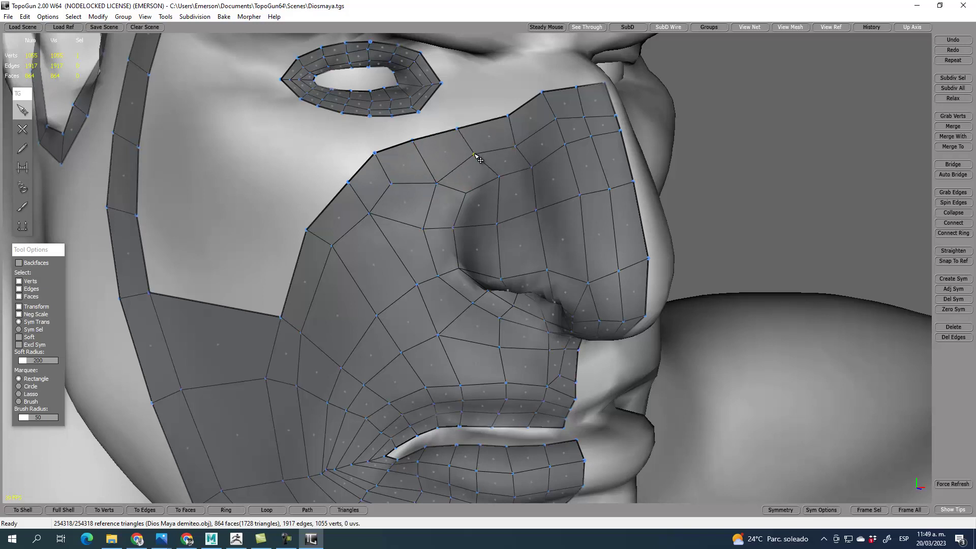
{"action": "left_click", "coordinate": [432, 176]}
{"action": "left_click", "coordinate": [397, 184]}
{"action": "mouse_move", "coordinate": [349, 183]}
{"action": "left_mouse_down"}
{"action": "mouse_move", "coordinate": [336, 192]}
{"action": "mouse_move", "coordinate": [370, 227]}
{"action": "mouse_move", "coordinate": [341, 259]}
{"action": "left_mouse_up"}
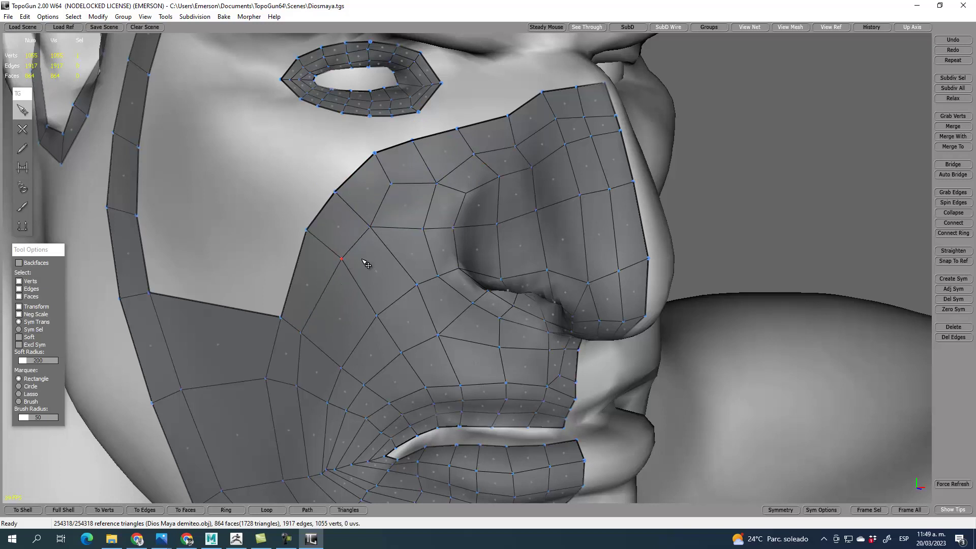
- Smooth the nasolabial and cheek faces with the brush in Relax mode
{"action": "left_click", "coordinate": [28, 210]}
{"action": "mouse_move", "coordinate": [350, 219]}
{"action": "left_mouse_down"}
{"action": "mouse_move", "coordinate": [362, 244]}
{"action": "mouse_move", "coordinate": [401, 228]}
{"action": "mouse_move", "coordinate": [398, 220]}
{"action": "mouse_move", "coordinate": [306, 381]}
{"action": "mouse_move", "coordinate": [370, 317]}
{"action": "mouse_move", "coordinate": [339, 355]}
{"action": "left_mouse_up"}
{"action": "middle_click_drag", "start_coordinate": [338, 355], "coordinate": [520, 193], "text": "alt"}
{"action": "mouse_move", "coordinate": [471, 307]}
{"action": "left_mouse_down"}
{"action": "mouse_move", "coordinate": [513, 370]}
{"action": "mouse_move", "coordinate": [703, 456]}
{"action": "mouse_move", "coordinate": [412, 350]}
{"action": "mouse_move", "coordinate": [343, 181]}
{"action": "mouse_move", "coordinate": [370, 210]}
{"action": "left_mouse_up"}
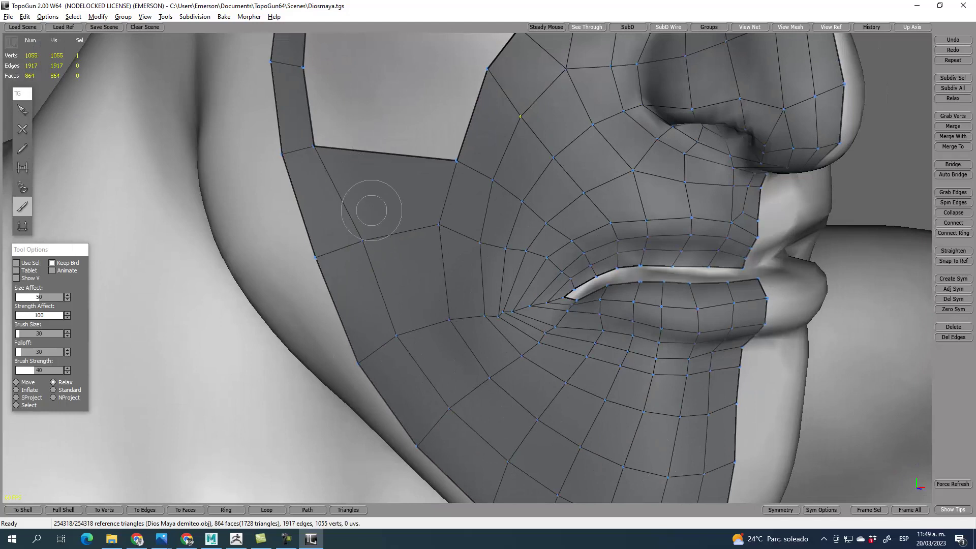
- Bridge the lower border of the eye ring to the upper cheek border with two faces
{"action": "middle_click_drag", "start_coordinate": [370, 210], "coordinate": [258, 458], "text": "alt"}
{"action": "scroll", "coordinate": [356, 293], "scroll_direction": "up", "scroll_amount": 3}
{"action": "scroll", "coordinate": [356, 293], "scroll_direction": "down", "scroll_amount": 3}
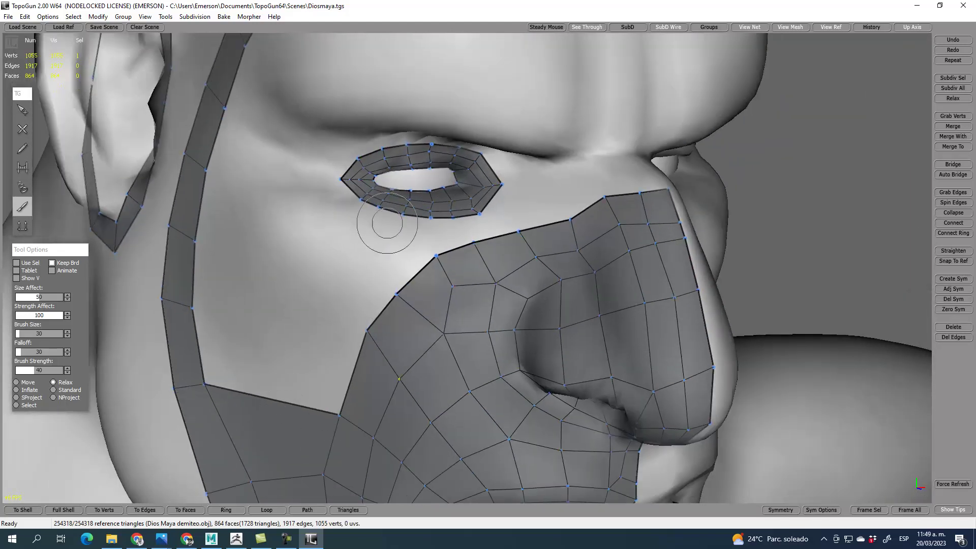
{"action": "left_click", "coordinate": [22, 110]}
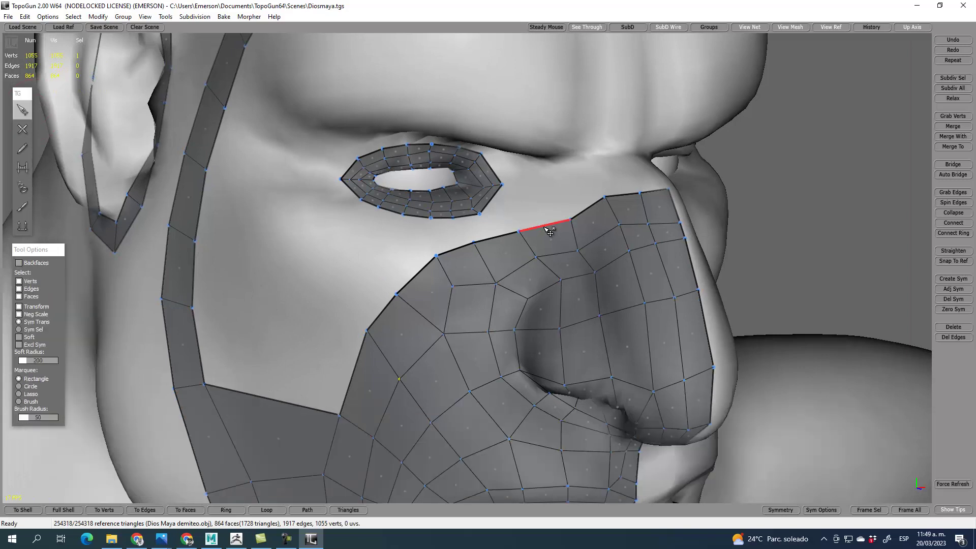
{"action": "key", "text": "b"}
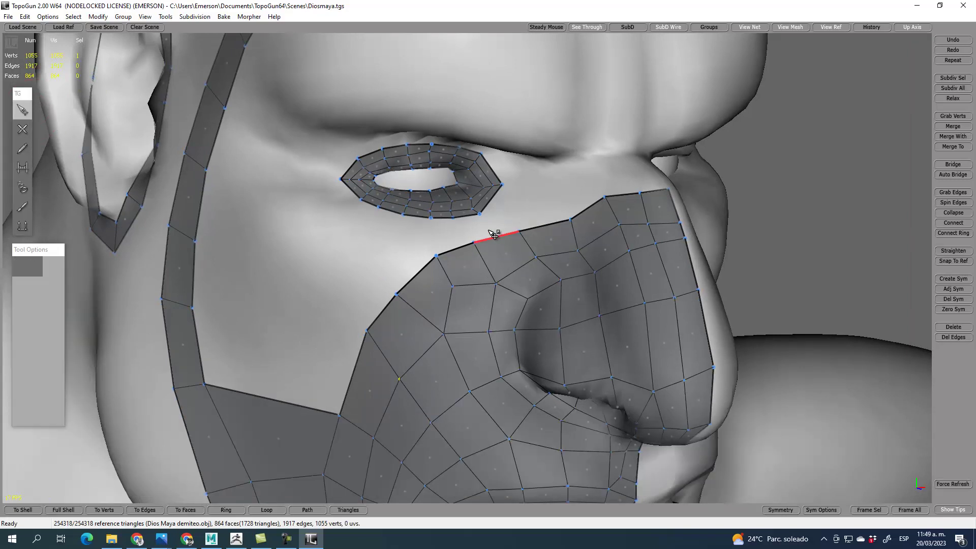
{"action": "left_click", "coordinate": [453, 238]}
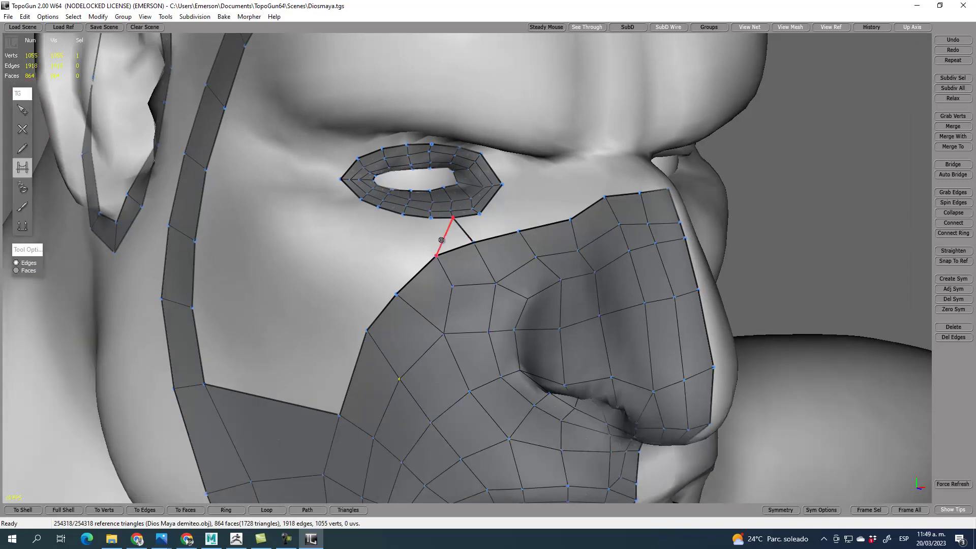
{"action": "left_click", "coordinate": [435, 240]}
- Draw an open six-vertex outline under the outer corner of the eye, curving back towards the cheek
{"action": "left_click_drag", "start_coordinate": [389, 258], "coordinate": [364, 246]}
{"action": "key", "text": "s"}
{"action": "key", "text": "e"}
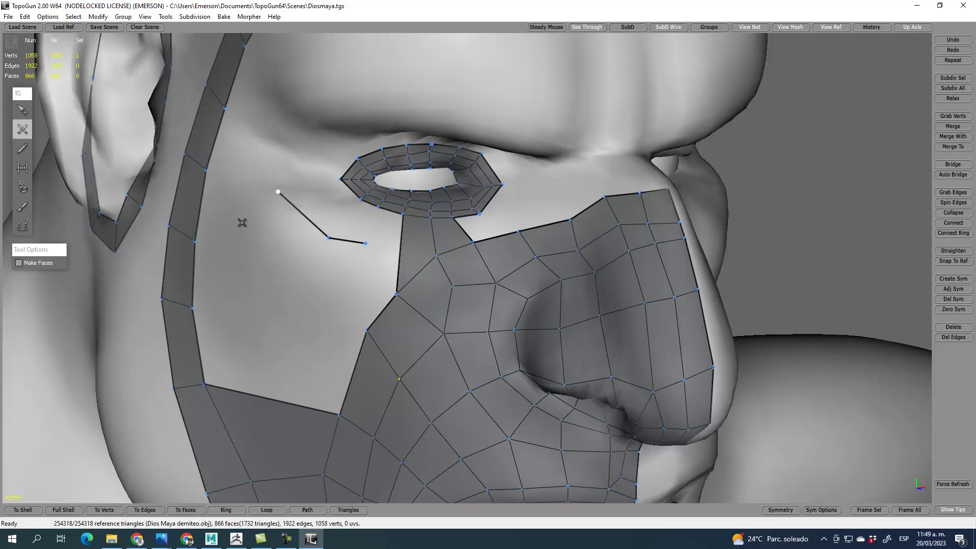
{"action": "left_click", "coordinate": [295, 279]}
{"action": "key", "text": "s"}
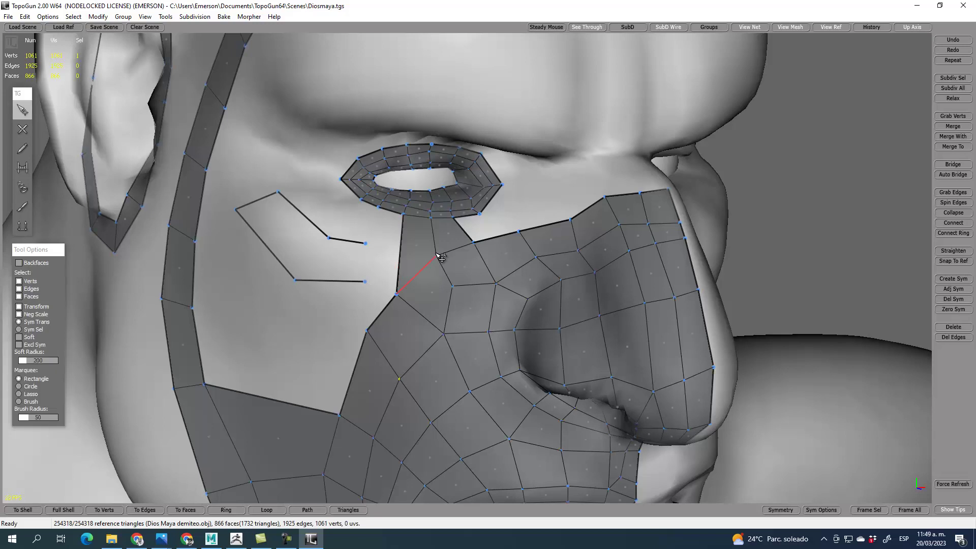
- Connect the vertical edges of the two faces below the eye with a crossing loop and reposition the cheek border vertices
{"action": "left_click", "coordinate": [402, 244]}
{"action": "left_click", "coordinate": [462, 230], "text": "shift"}
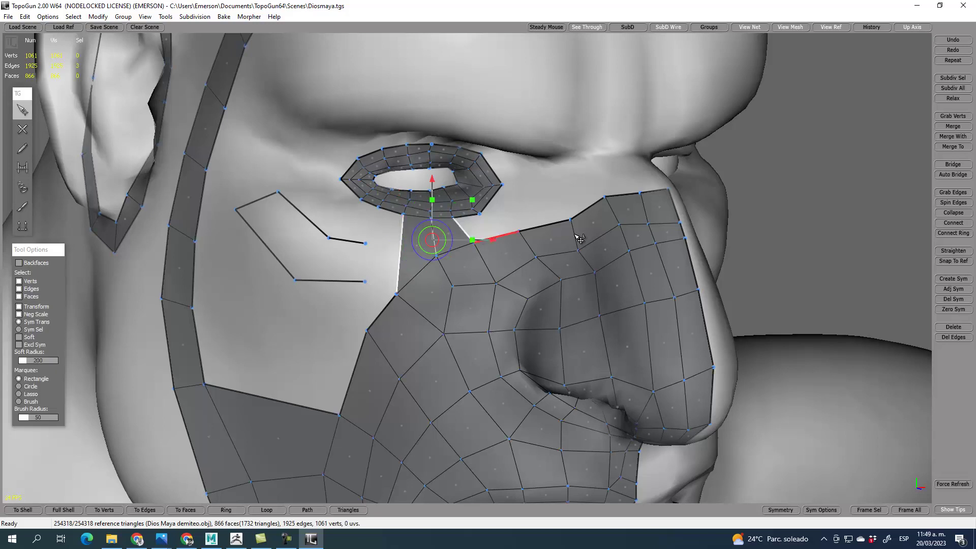
{"action": "left_click", "coordinate": [953, 224]}
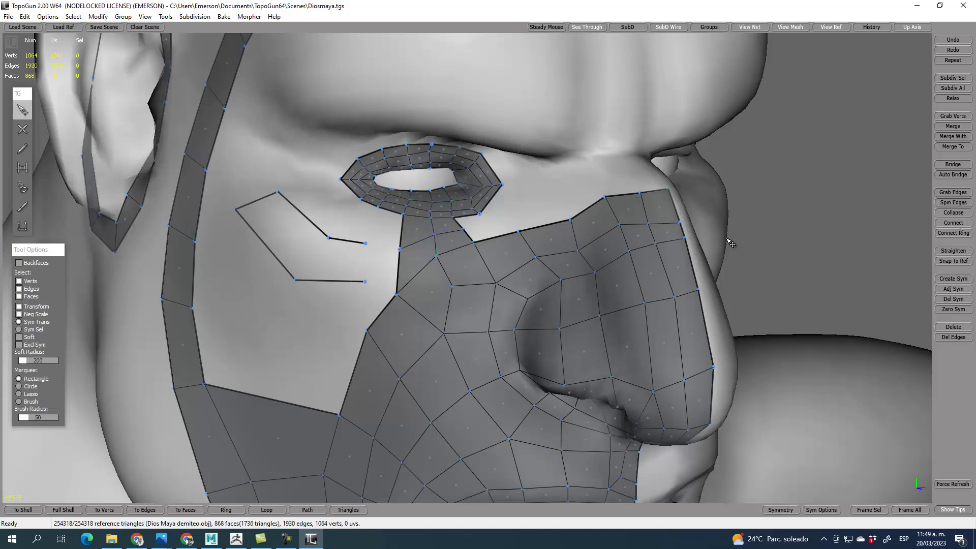
{"action": "left_click_drag", "start_coordinate": [480, 250], "coordinate": [467, 304]}
{"action": "left_click_drag", "start_coordinate": [396, 294], "coordinate": [403, 301]}
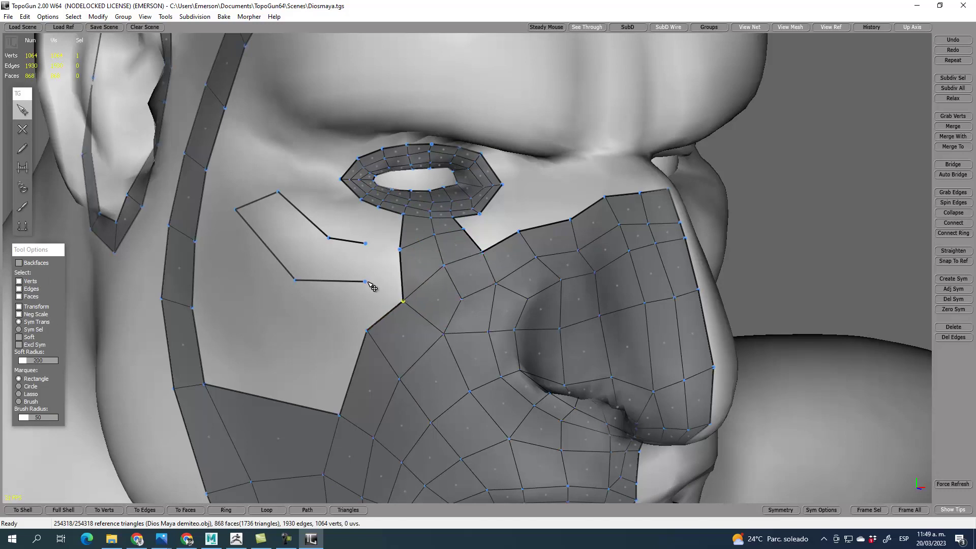
- Join the outline's upper end to the strip below the eye and connect a second crossing loop through the strip's lower faces
{"action": "key", "text": "r"}
{"action": "left_click", "coordinate": [377, 249]}
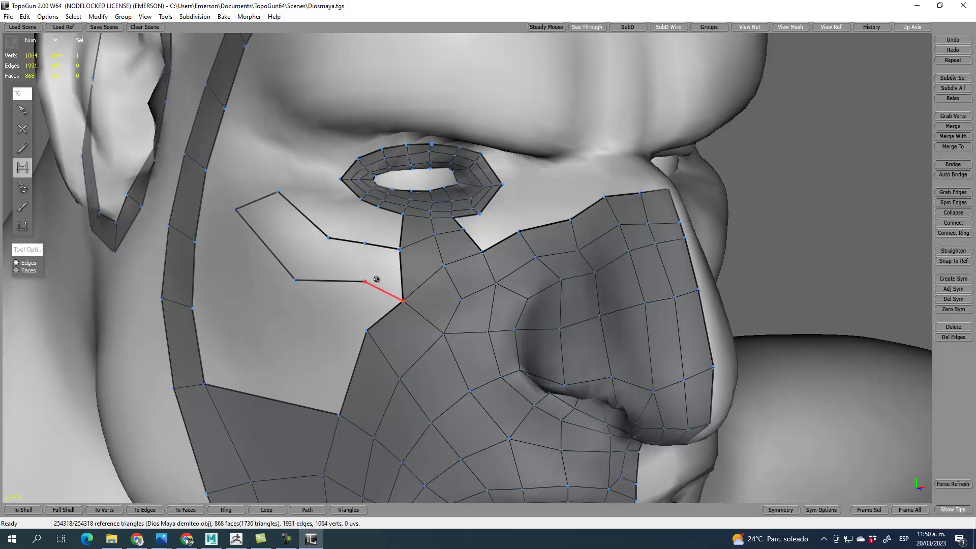
{"action": "key", "text": "s"}
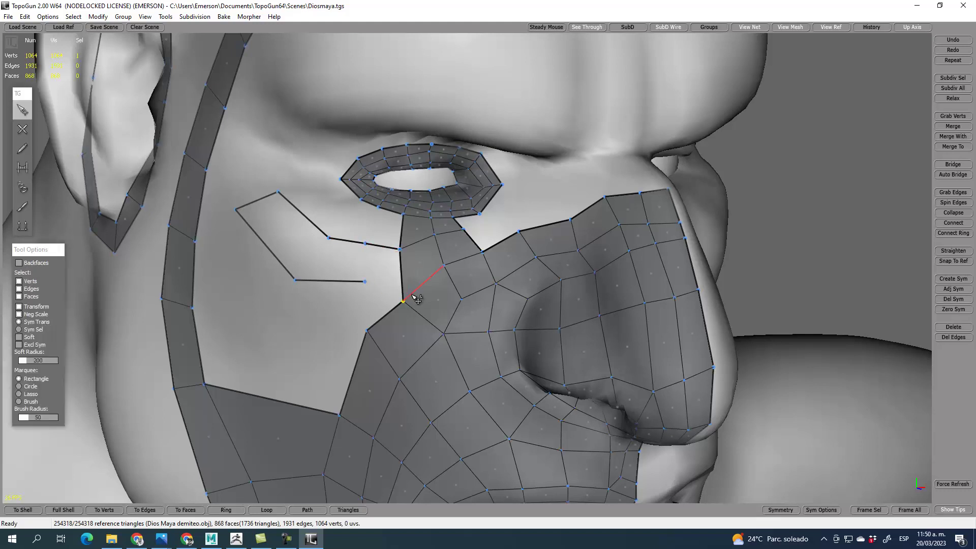
{"action": "left_click_drag", "start_coordinate": [433, 235], "coordinate": [437, 239]}
{"action": "left_click", "coordinate": [403, 275]}
{"action": "left_click", "coordinate": [441, 253], "text": "shift"}
{"action": "left_click", "coordinate": [473, 240], "text": "shift"}
{"action": "left_click", "coordinate": [954, 223]}
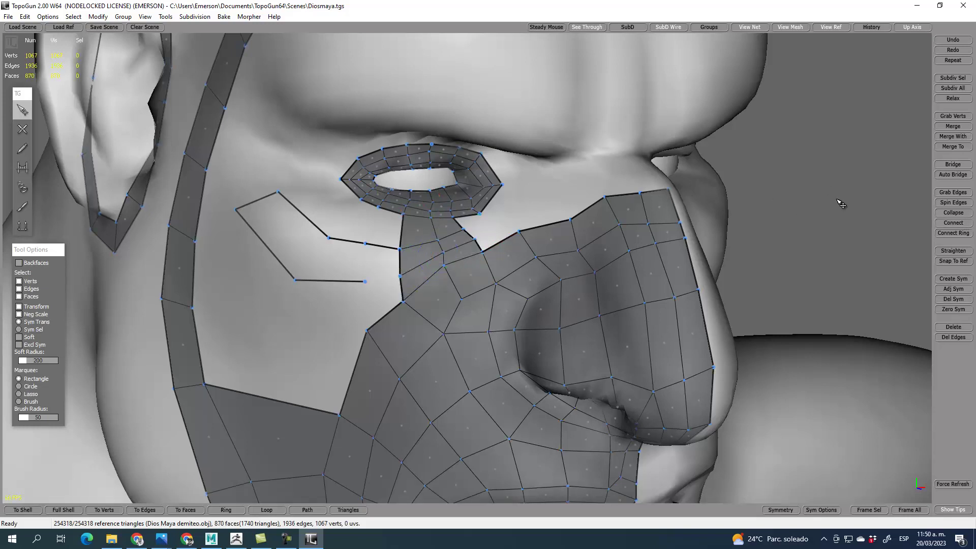
- Join the outline's lower end to the second crossing loop and adjust the strip's vertices below the eye
{"action": "key", "text": "4"}
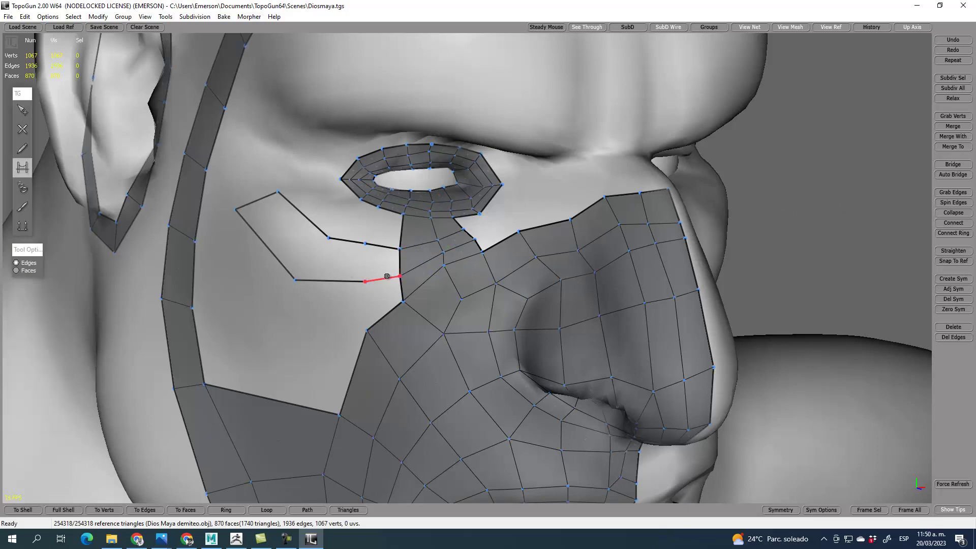
{"action": "key", "text": "1"}
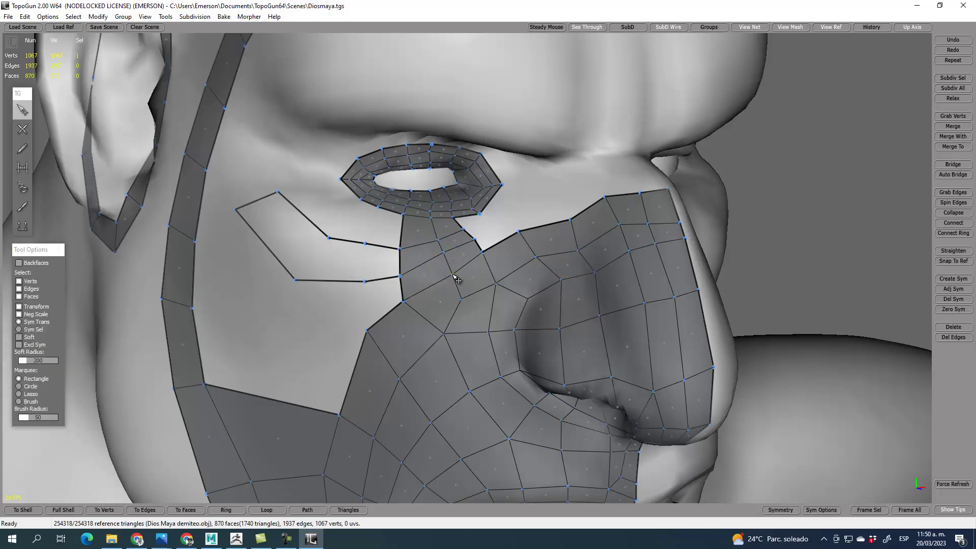
{"action": "mouse_move", "coordinate": [452, 271]}
{"action": "left_mouse_down"}
{"action": "mouse_move", "coordinate": [433, 236]}
{"action": "mouse_move", "coordinate": [399, 240]}
{"action": "left_mouse_up"}
- Bridge six faces between the eye ring and the outline to fill the area under the eye
{"action": "key", "text": "4"}
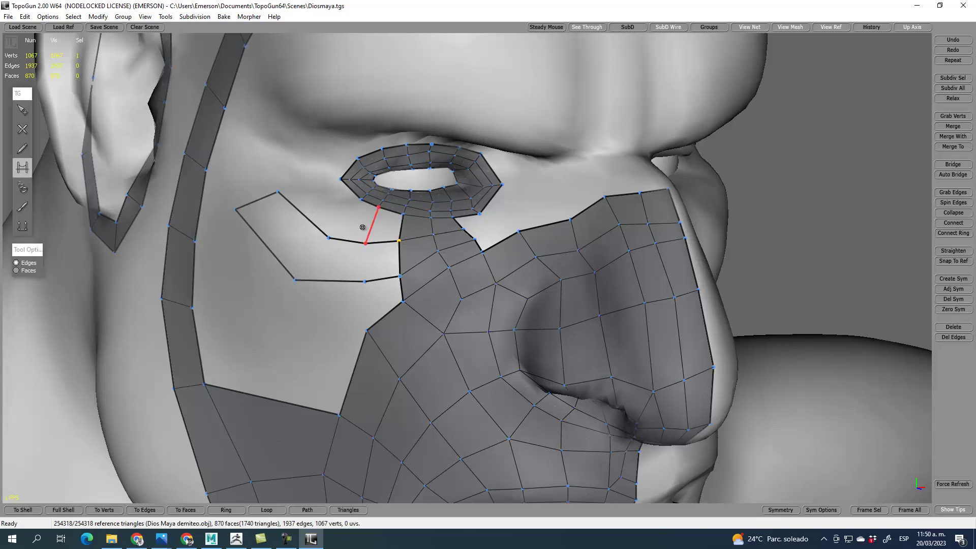
{"action": "left_click", "coordinate": [369, 228]}
{"action": "left_click", "coordinate": [345, 220]}
{"action": "left_click", "coordinate": [313, 193]}
{"action": "left_click", "coordinate": [315, 258]}
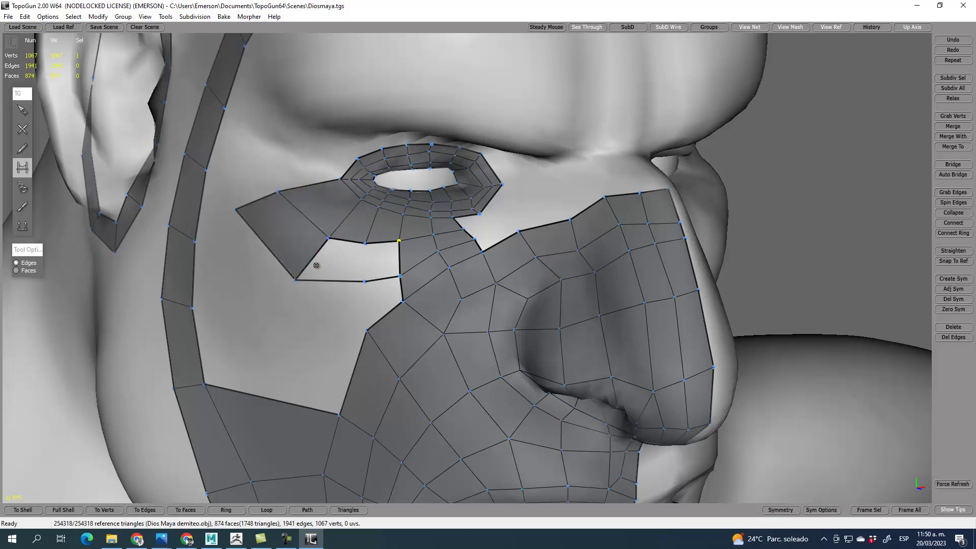
{"action": "left_click", "coordinate": [341, 263]}
{"action": "left_click", "coordinate": [370, 264]}
{"action": "key", "text": "q"}
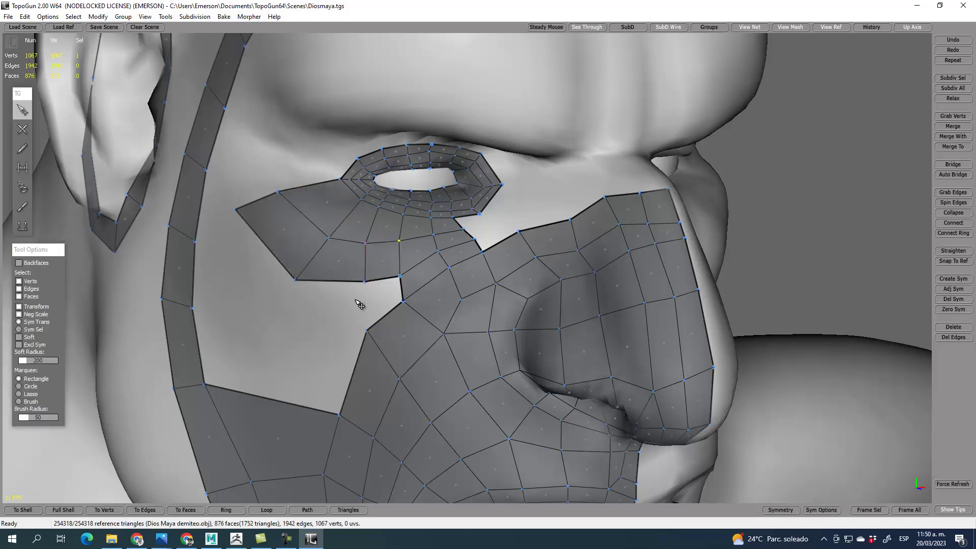
- Bridge the notch beside the cheek, draw an edge down from the under-eye patch's lower outer corner, and bridge that edge to the cheek
{"action": "key", "text": "4"}
{"action": "left_click_drag", "start_coordinate": [359, 304], "coordinate": [340, 354]}
{"action": "key", "text": "1"}
{"action": "key", "text": "2"}
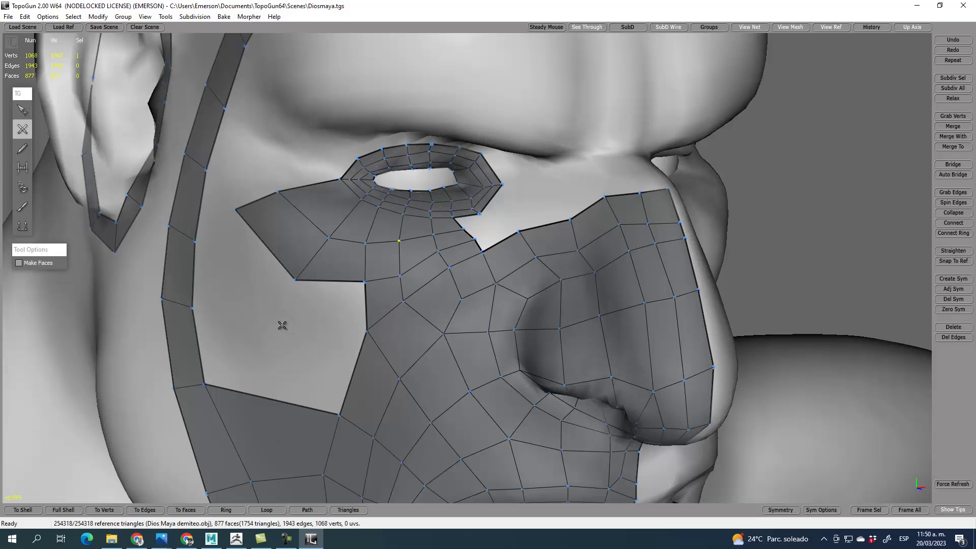
{"action": "key", "text": "1"}
{"action": "key", "text": "4"}
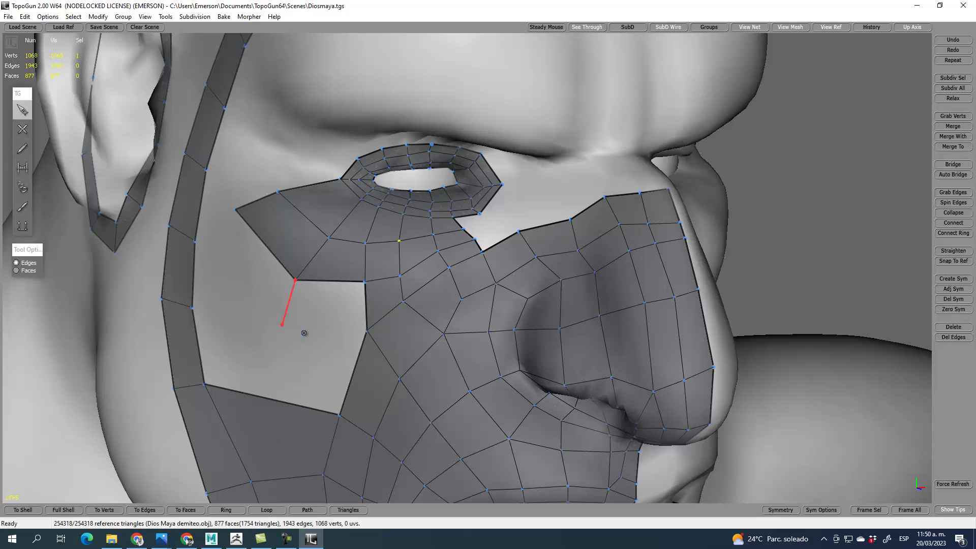
{"action": "left_click", "coordinate": [287, 330]}
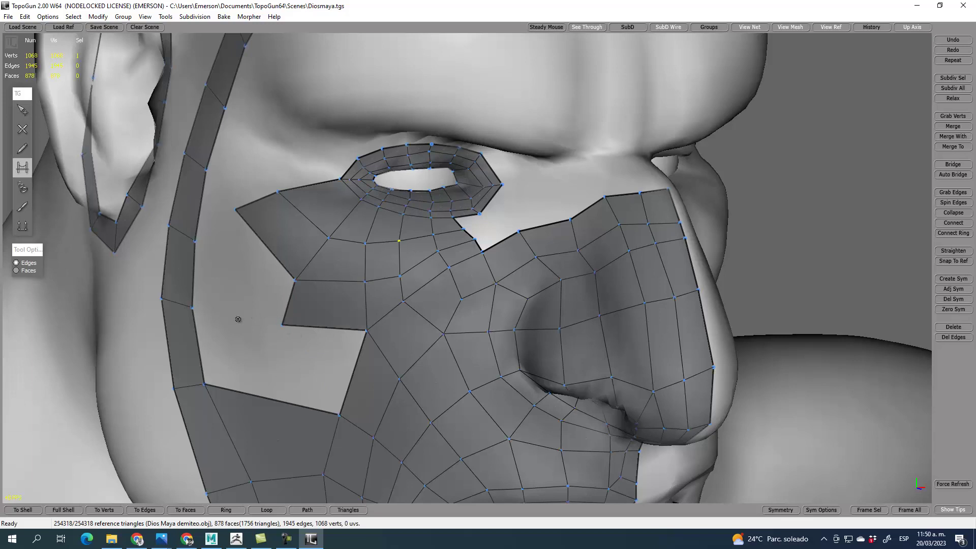
- Connect an edge ring through the lower outer cheek faces and bridge two faces to fill the gap up to the face outline
{"action": "key", "text": "1"}
{"action": "double_click", "coordinate": [266, 400]}
{"action": "left_click", "coordinate": [955, 224]}
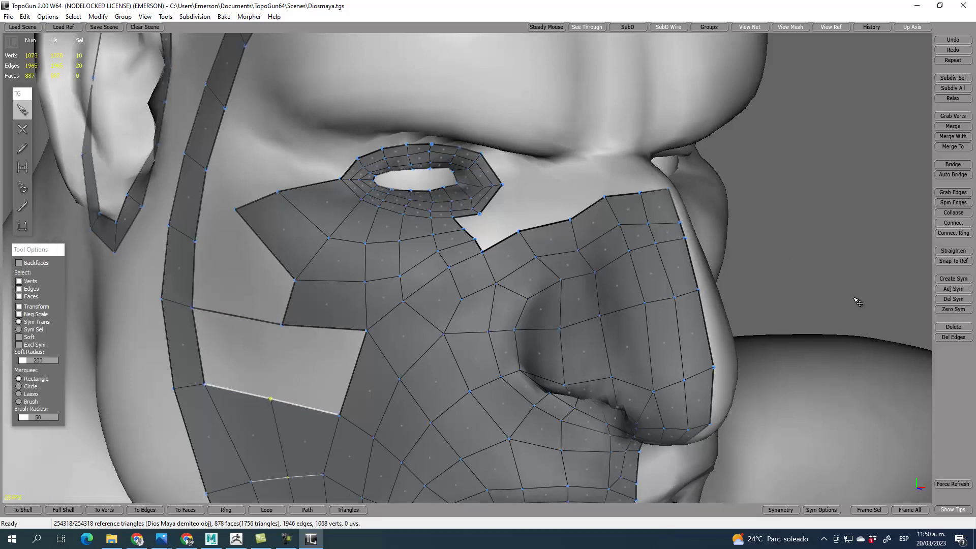
{"action": "key", "text": "4"}
{"action": "left_click", "coordinate": [273, 359]}
{"action": "key", "text": "1"}
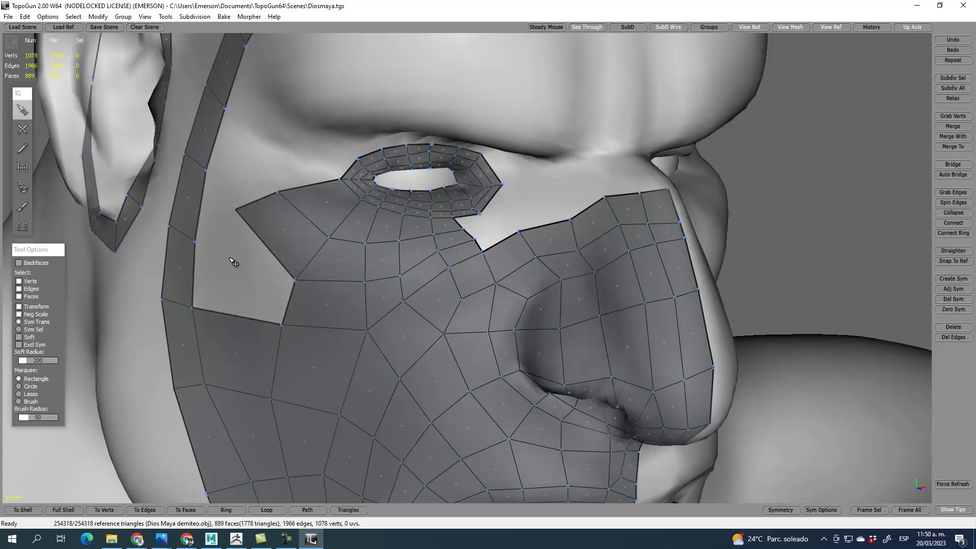
- Nudge the outer corner vertex of the under-eye patch and relax the topology below the eye and on the cheek with the brush
{"action": "mouse_move", "coordinate": [235, 209]}
{"action": "left_mouse_down"}
{"action": "mouse_move", "coordinate": [240, 223]}
{"action": "mouse_move", "coordinate": [237, 209]}
{"action": "left_mouse_up"}
{"action": "left_click_drag", "start_coordinate": [266, 271], "coordinate": [302, 272], "text": "alt"}
{"action": "middle_click_drag", "start_coordinate": [302, 272], "coordinate": [311, 271], "text": "alt"}
{"action": "middle_click_drag", "start_coordinate": [404, 243], "coordinate": [407, 247], "text": "alt"}
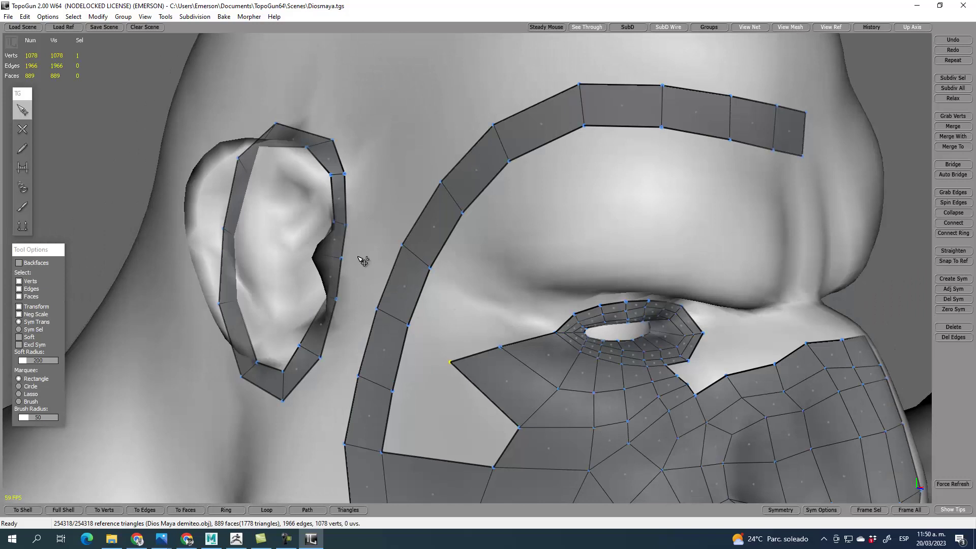
{"action": "left_click_drag", "start_coordinate": [556, 329], "coordinate": [524, 299], "text": "alt"}
{"action": "scroll", "coordinate": [523, 299], "scroll_direction": "up", "scroll_amount": 3}
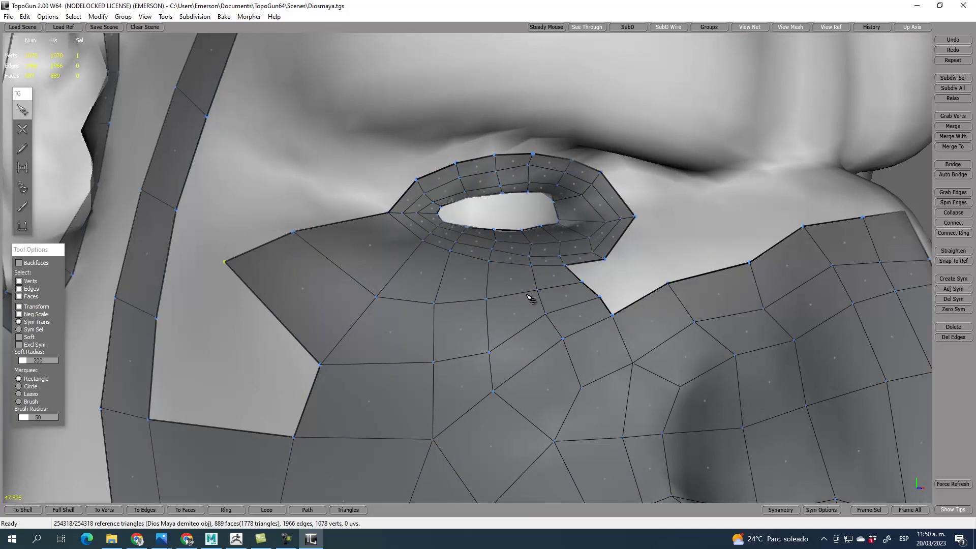
{"action": "left_click", "coordinate": [23, 206]}
{"action": "mouse_move", "coordinate": [495, 320]}
{"action": "left_mouse_down"}
{"action": "mouse_move", "coordinate": [557, 345]}
{"action": "mouse_move", "coordinate": [569, 333]}
{"action": "left_mouse_up"}
{"action": "left_click_drag", "start_coordinate": [441, 417], "coordinate": [431, 442]}
- Create a chain of edges from behind the ear along the underside of the jaw to the centerline beneath the chin
{"action": "right_click_drag", "start_coordinate": [431, 441], "coordinate": [325, 406], "text": "alt"}
{"action": "mouse_move", "coordinate": [508, 305]}
{"action": "left_mouse_down", "text": "alt"}
{"action": "mouse_move", "coordinate": [473, 315]}
{"action": "mouse_move", "coordinate": [305, 305]}
{"action": "mouse_move", "coordinate": [498, 305]}
{"action": "left_mouse_up", "text": "alt"}
{"action": "left_click_drag", "start_coordinate": [379, 312], "coordinate": [426, 314], "text": "alt"}
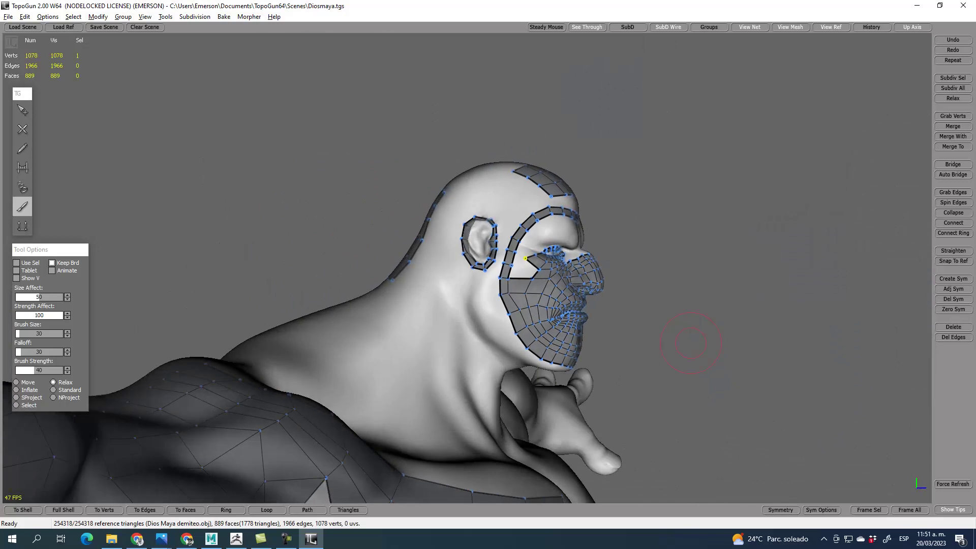
{"action": "left_click", "coordinate": [22, 130]}
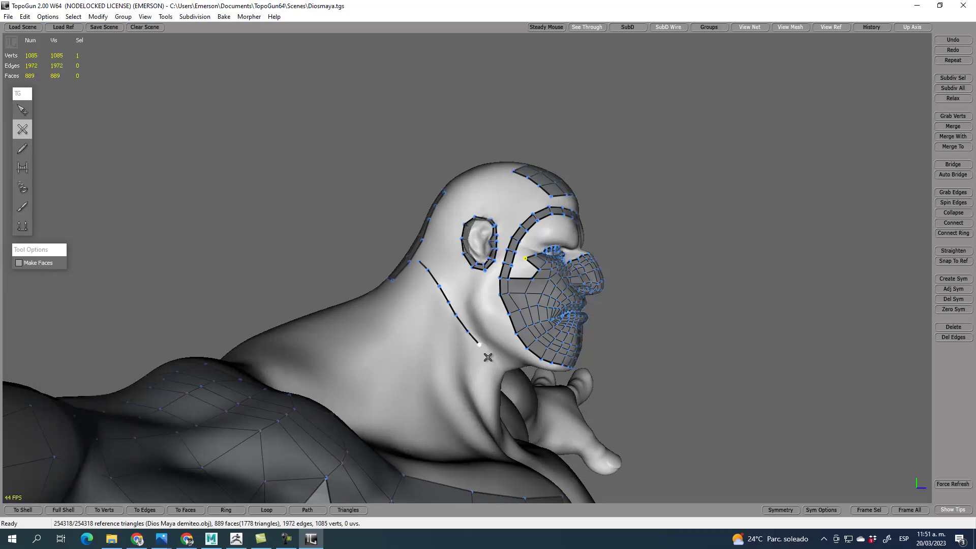
{"action": "middle_click_drag", "start_coordinate": [520, 385], "coordinate": [403, 365]}
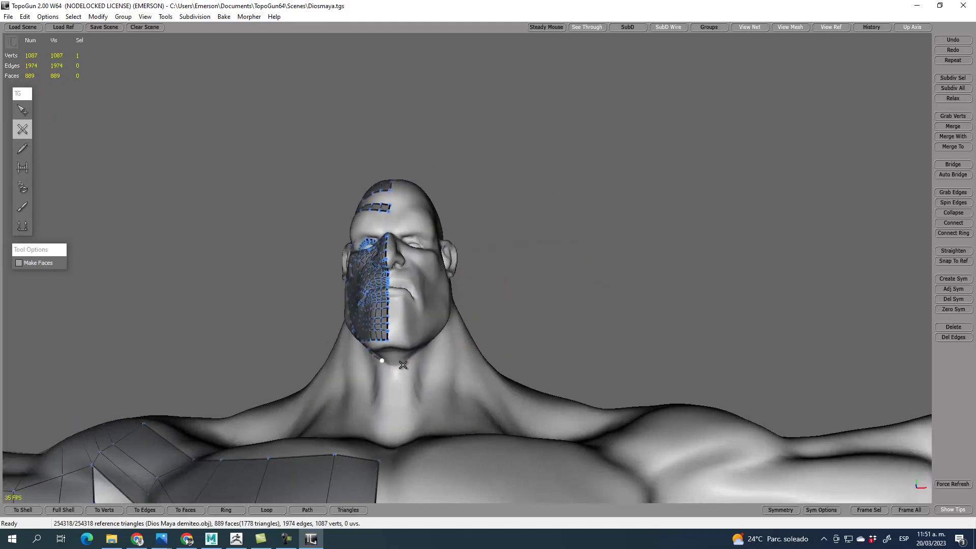
{"action": "left_click", "coordinate": [389, 364]}
{"action": "left_click_drag", "start_coordinate": [389, 400], "coordinate": [431, 478], "text": "alt"}
{"action": "key", "text": "q"}
- Create a second chain of edges around the neck base, from the upper chest's centerline over the trapezius toward the back
{"action": "middle_click_drag", "start_coordinate": [430, 478], "coordinate": [429, 450]}
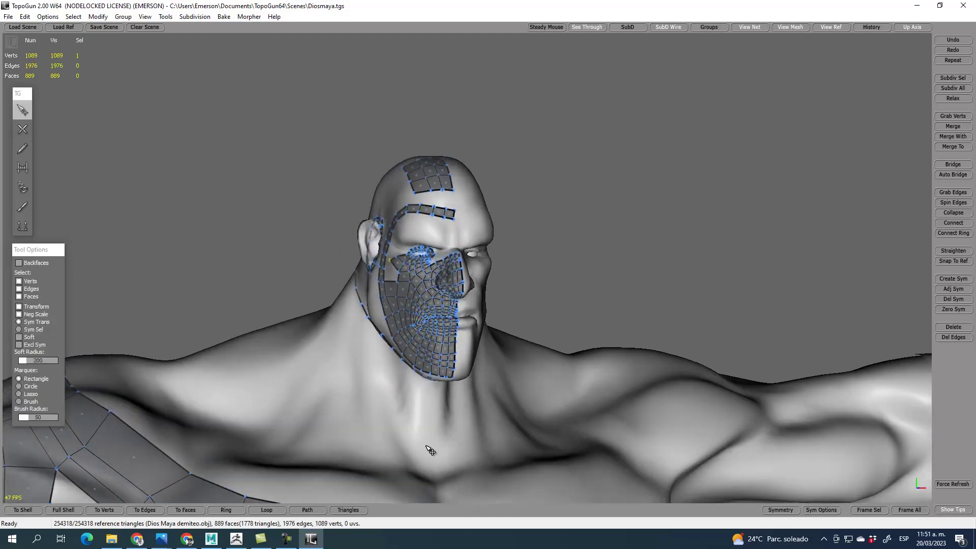
{"action": "key", "text": "e"}
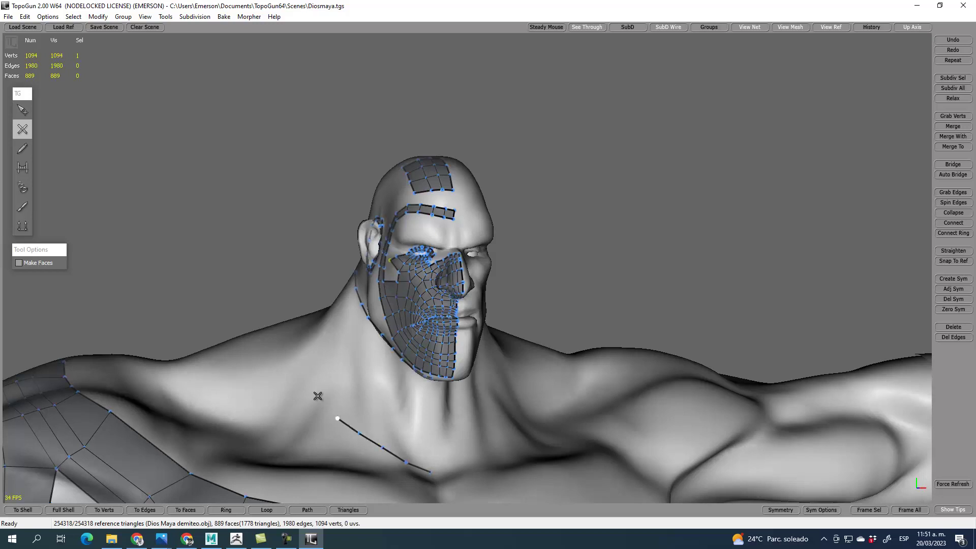
{"action": "middle_click_drag", "start_coordinate": [278, 341], "coordinate": [412, 393]}
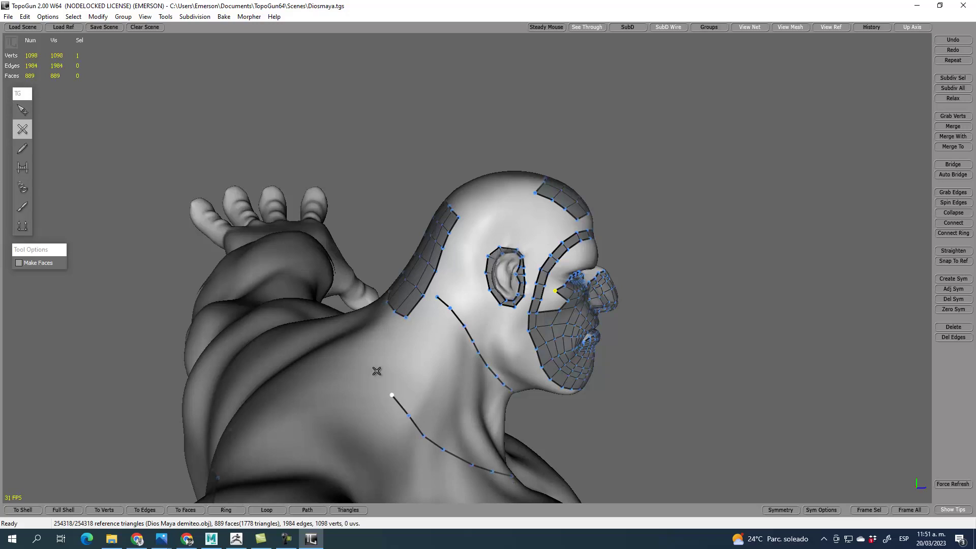
{"action": "key", "text": "q"}
- Inspect the neck edge lines and the head's topology from the back, side and front
{"action": "middle_click_drag", "start_coordinate": [433, 359], "coordinate": [398, 398]}
{"action": "middle_click_drag", "start_coordinate": [316, 366], "coordinate": [431, 402]}
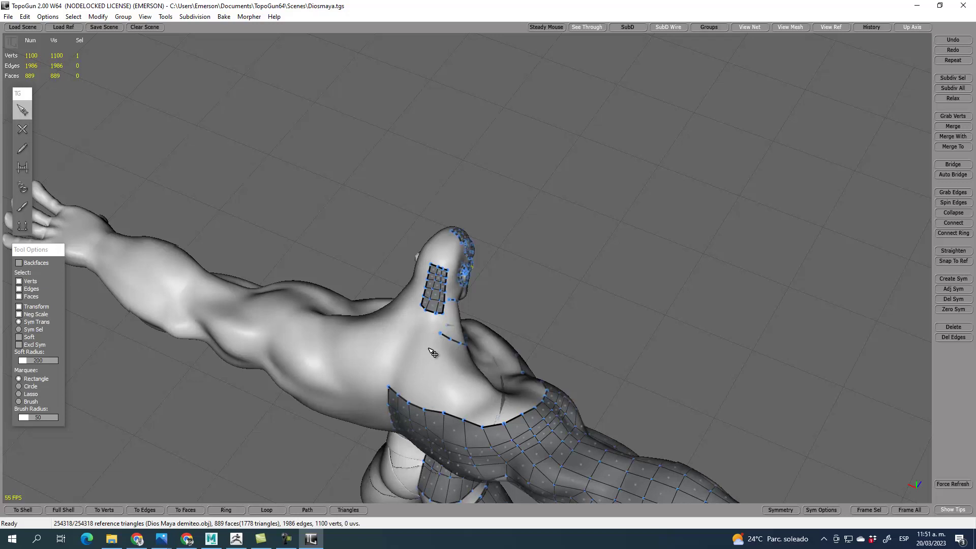
{"action": "middle_click_drag", "start_coordinate": [531, 367], "coordinate": [651, 356]}
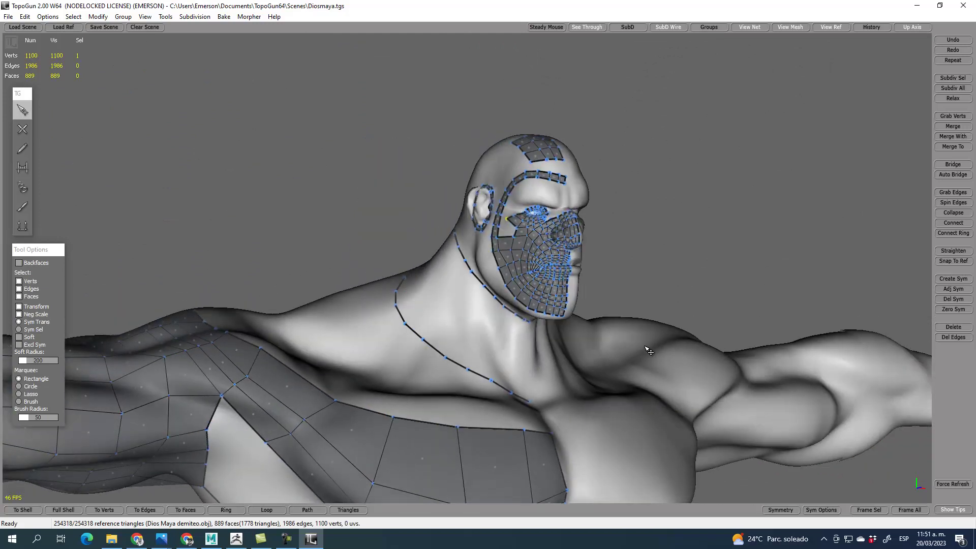
{"action": "middle_click_drag", "start_coordinate": [629, 344], "coordinate": [556, 312]}
{"action": "scroll", "coordinate": [585, 310], "scroll_direction": "up", "scroll_amount": 5}
{"action": "middle_click_drag", "start_coordinate": [621, 309], "coordinate": [545, 331]}
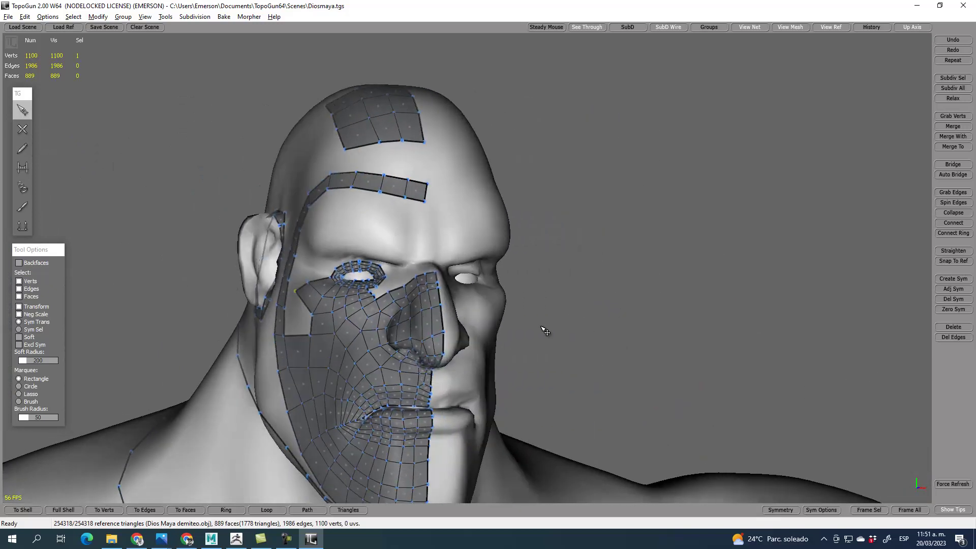
{"action": "middle_click_drag", "start_coordinate": [533, 383], "coordinate": [543, 375], "text": "alt"}
{"action": "scroll", "coordinate": [548, 389], "scroll_direction": "down", "scroll_amount": 3}
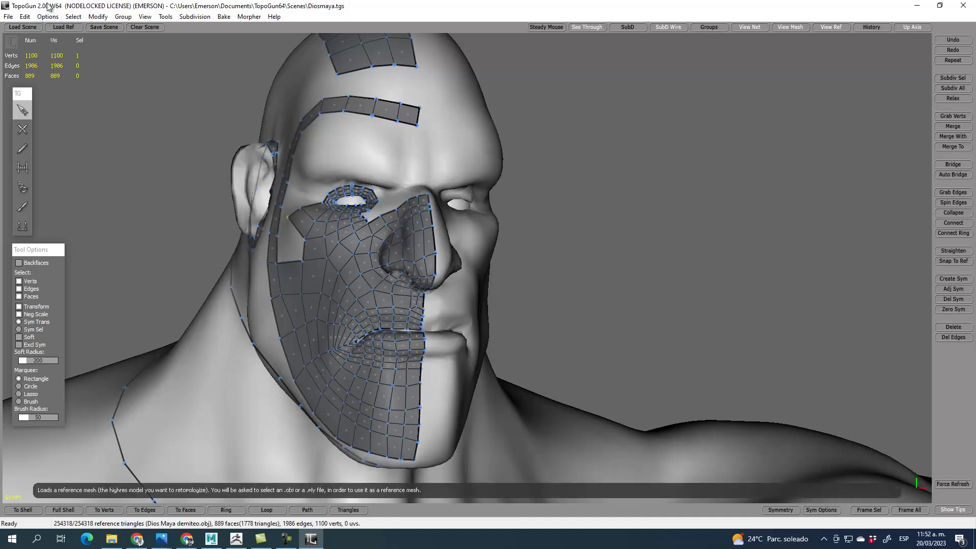
- Switch to Chrome, open YouTube's home page in a new tab and search for "topogun 3"
{"action": "left_click", "coordinate": [137, 539]}
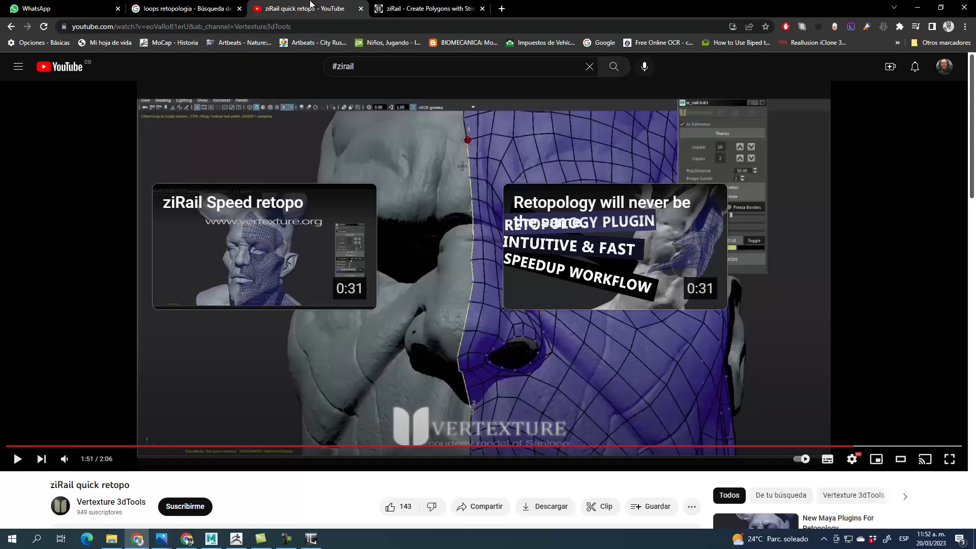
{"action": "right_click", "coordinate": [78, 72]}
{"action": "left_click", "coordinate": [117, 74]}
{"action": "left_click", "coordinate": [407, 8]}
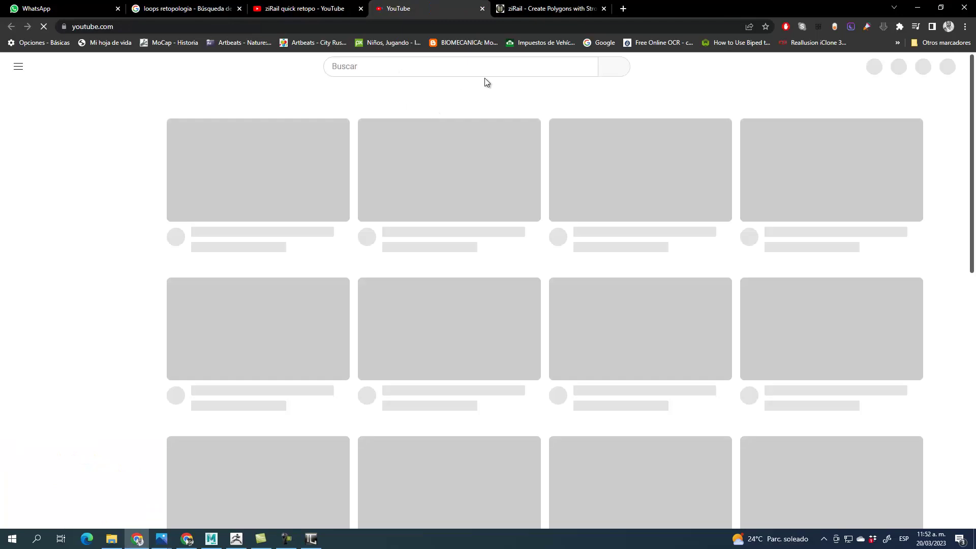
{"action": "left_click", "coordinate": [404, 68]}
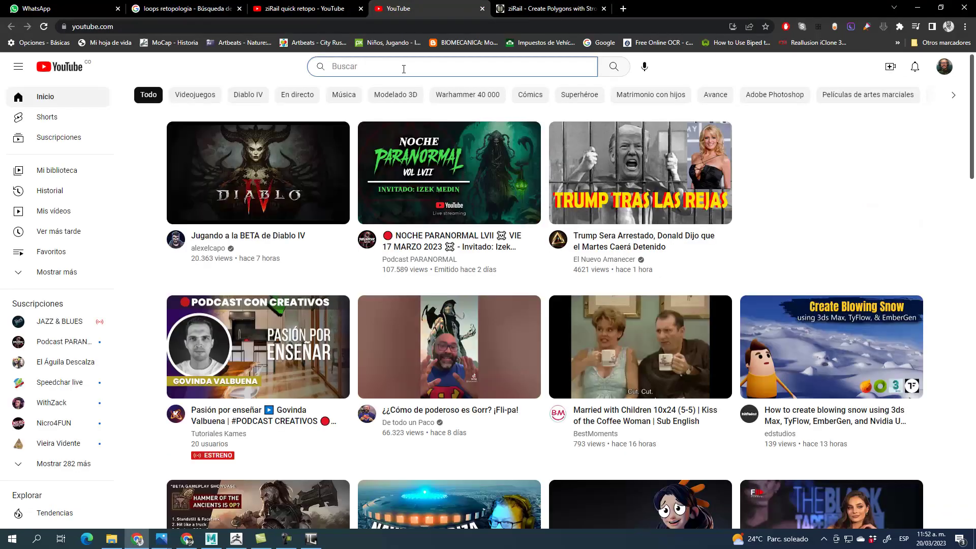
{"action": "type", "text": "topogun"}
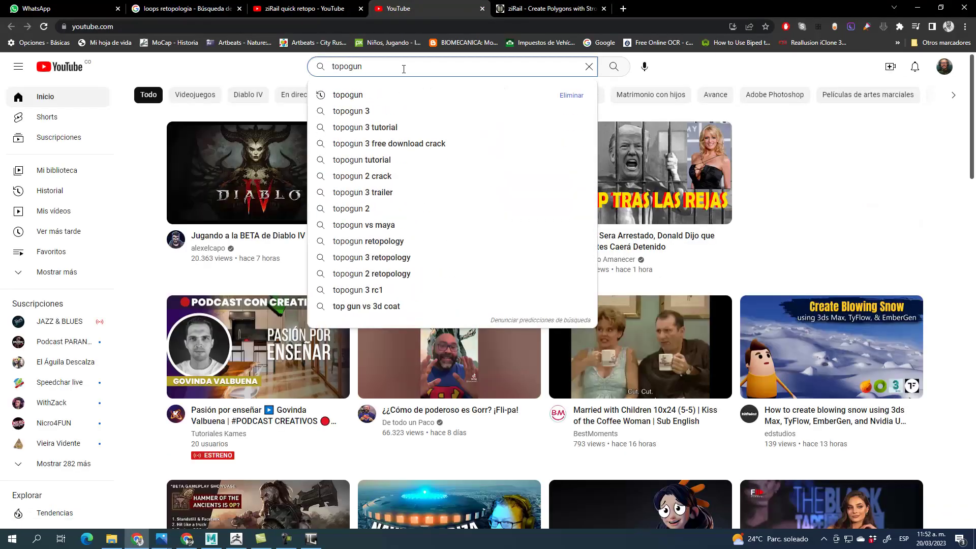
{"action": "key", "text": "Down"}
{"action": "key", "text": "Down"}
{"action": "key", "text": "Return"}
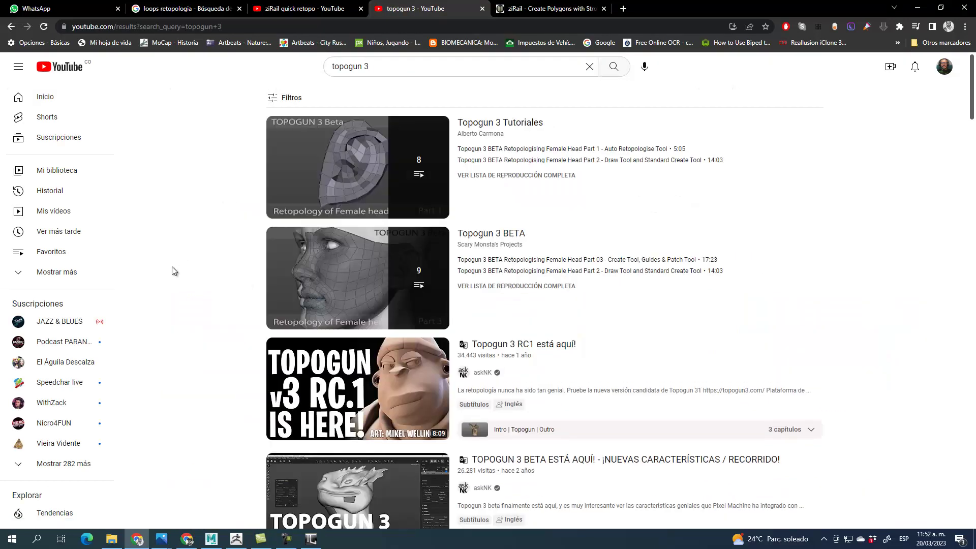
- Open the video "TOPOGUN 3 BETA ESTÁ AQUÍ! - ¡NUEVAS CARACTERÍSTICAS / RECORRIDO!" from the results and mute it
{"action": "mouse_move", "coordinate": [350, 268]}
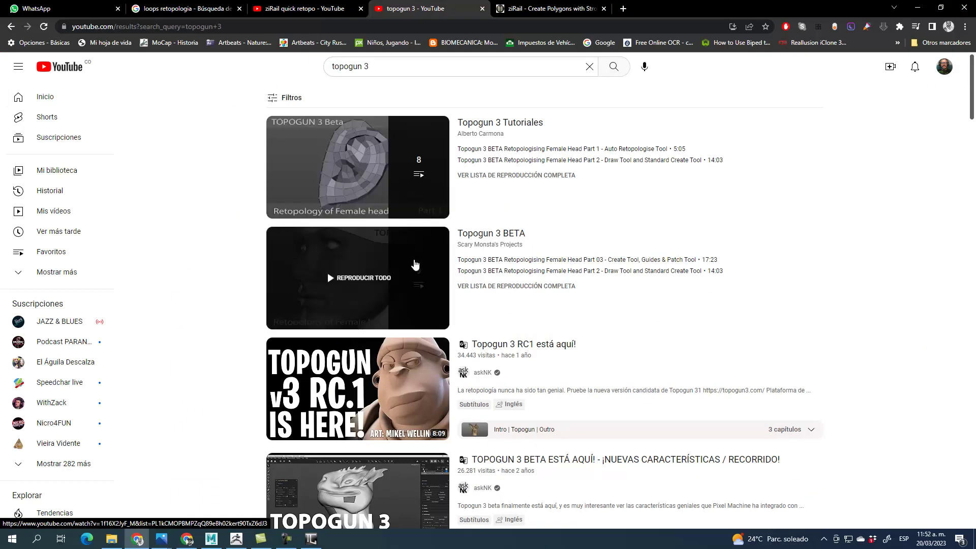
{"action": "scroll", "coordinate": [276, 306], "scroll_direction": "down", "scroll_amount": 4}
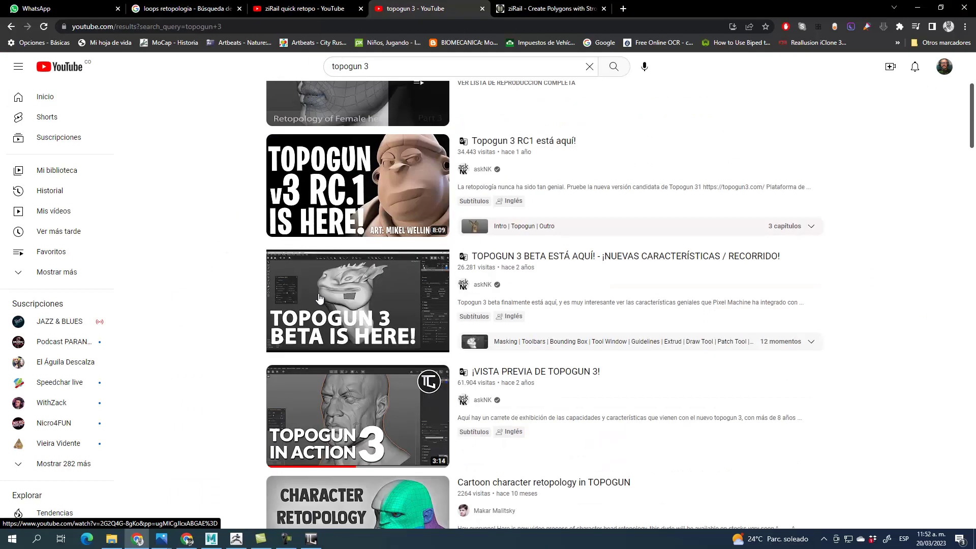
{"action": "mouse_move", "coordinate": [318, 298]}
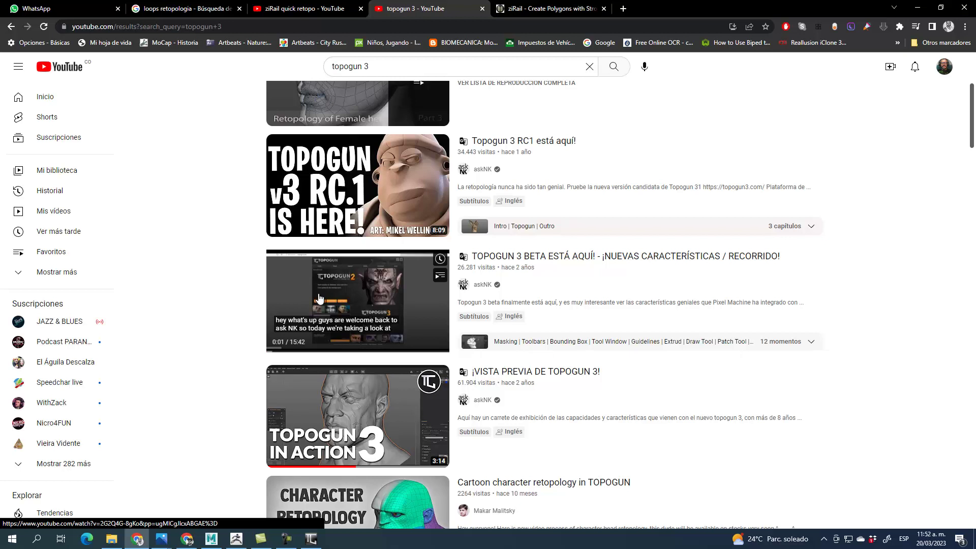
{"action": "left_click", "coordinate": [320, 298]}
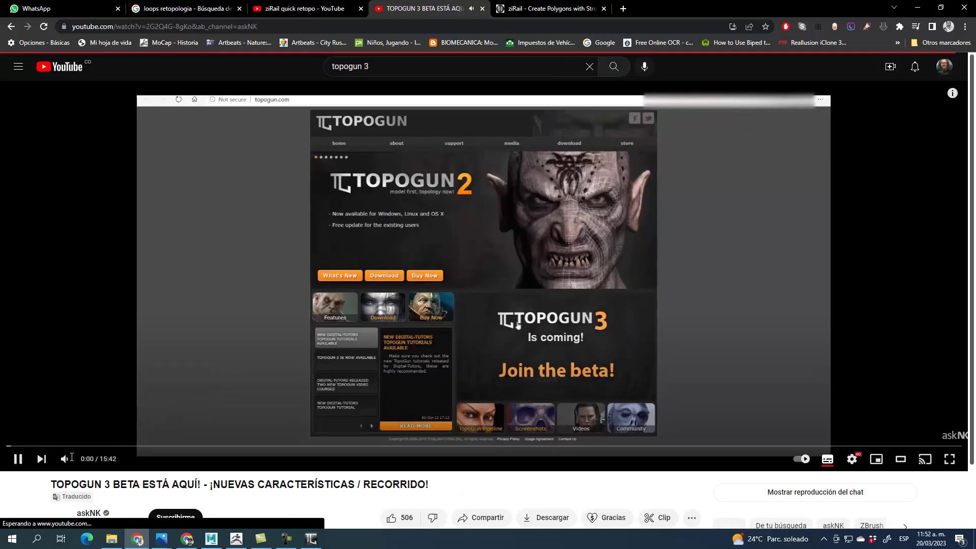
{"action": "left_click", "coordinate": [65, 460]}
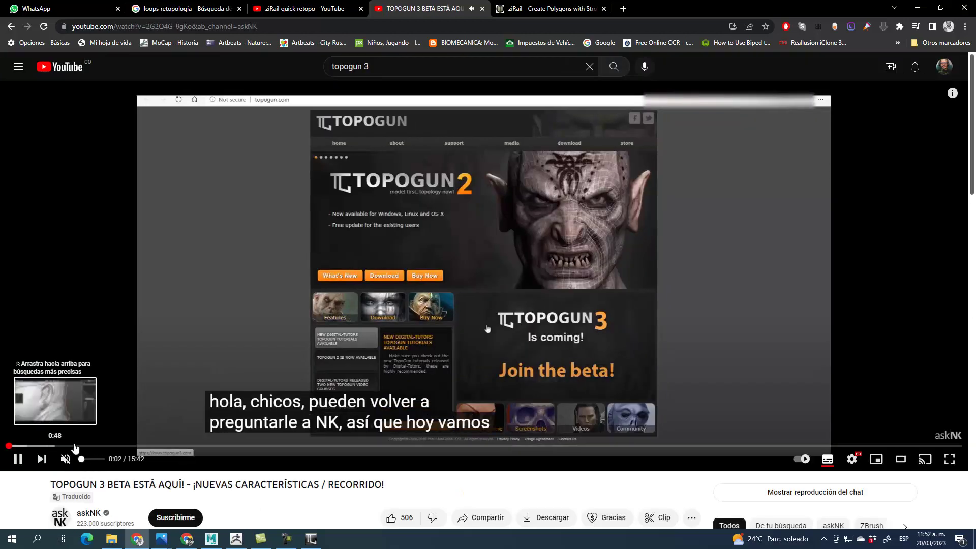
- Skim the opening part of the TopoGun 3 video covering the masking tool, symmetry settings and guide lines
{"action": "left_click", "coordinate": [103, 446]}
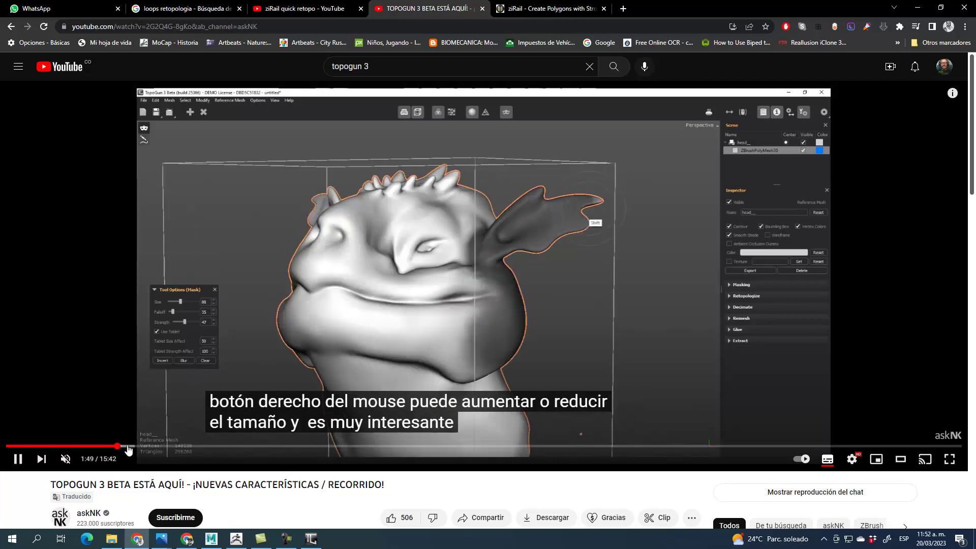
{"action": "left_click", "coordinate": [149, 447]}
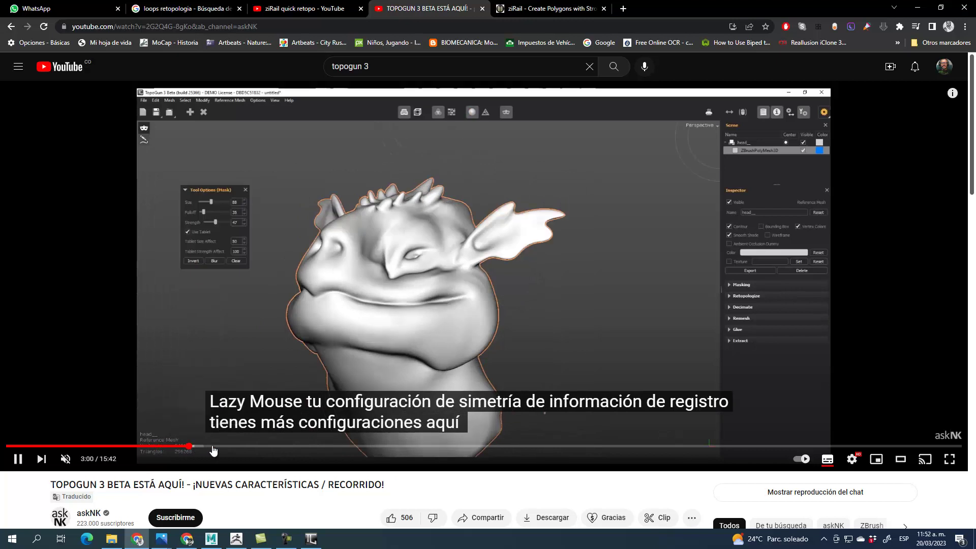
{"action": "left_click", "coordinate": [252, 447]}
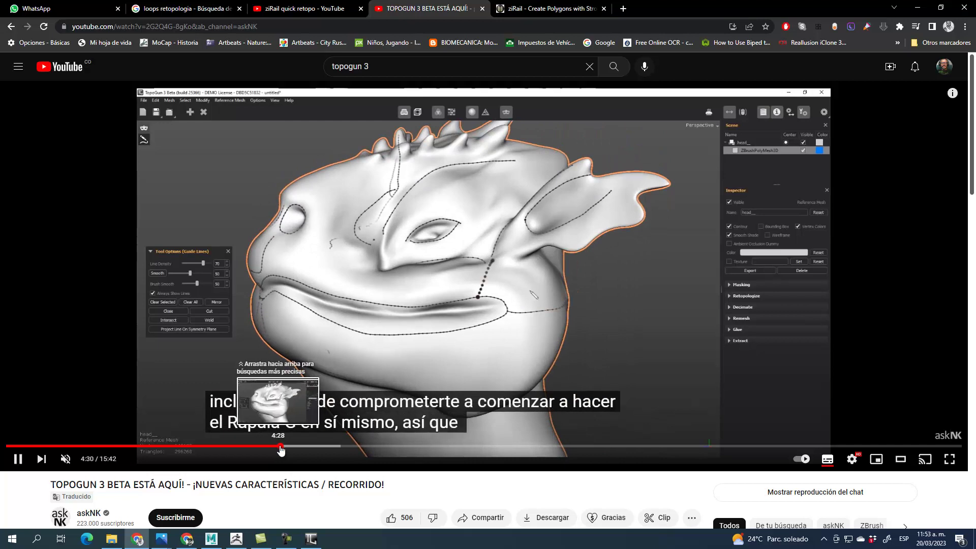
- Skip through the video's section on the Edit, Create and Draw tools, from about 5:19 to 7:37
{"action": "left_click", "coordinate": [330, 448]}
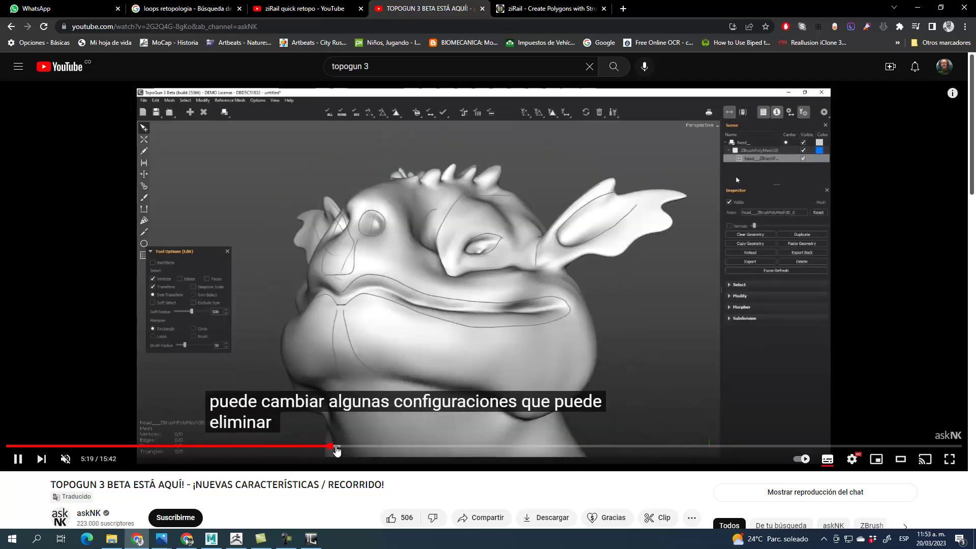
{"action": "left_click_drag", "start_coordinate": [336, 450], "coordinate": [344, 451]}
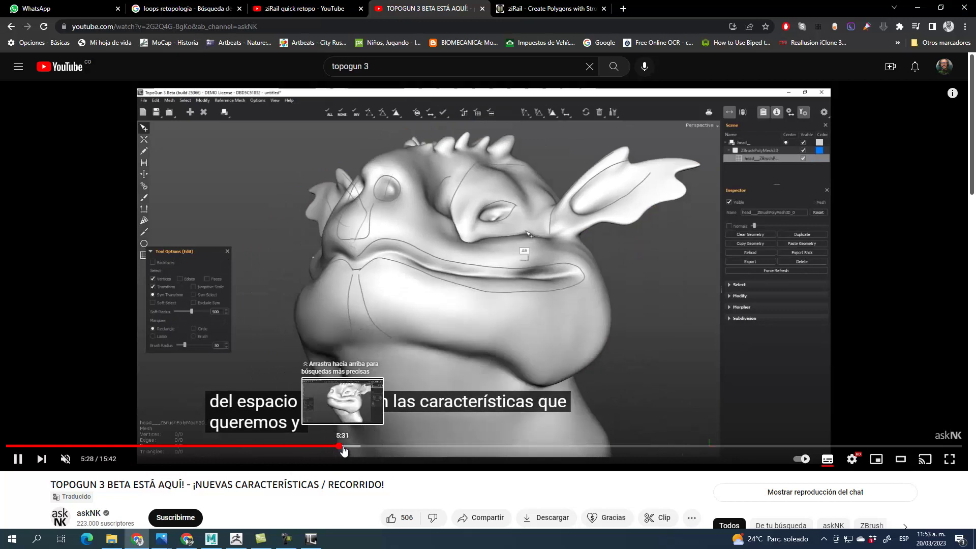
{"action": "left_click", "coordinate": [361, 449]}
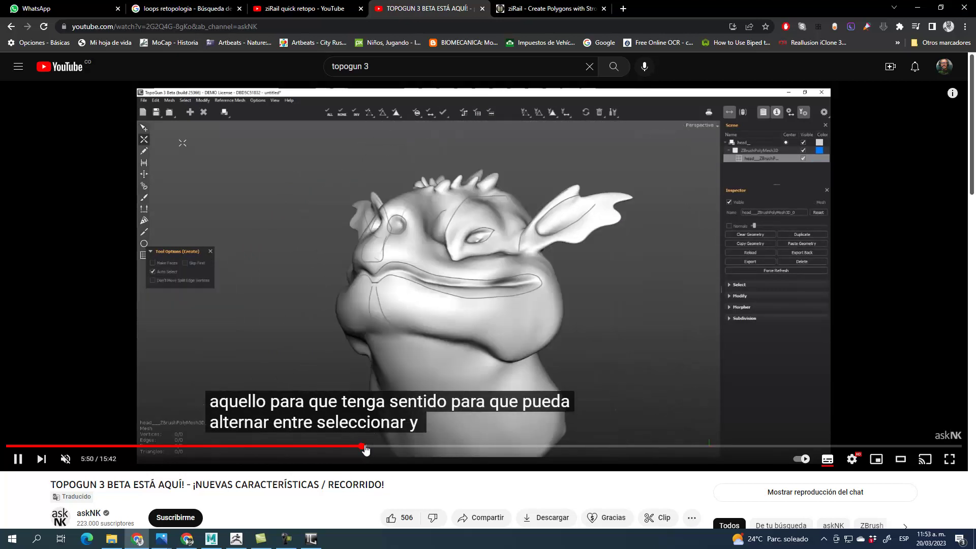
{"action": "left_click", "coordinate": [382, 447]}
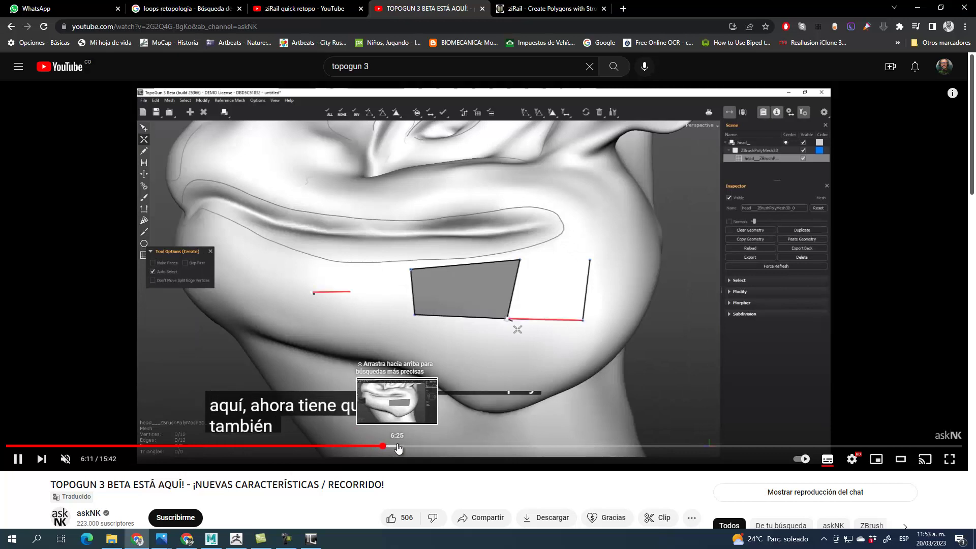
{"action": "left_click", "coordinate": [400, 449]}
{"action": "left_click", "coordinate": [469, 450]}
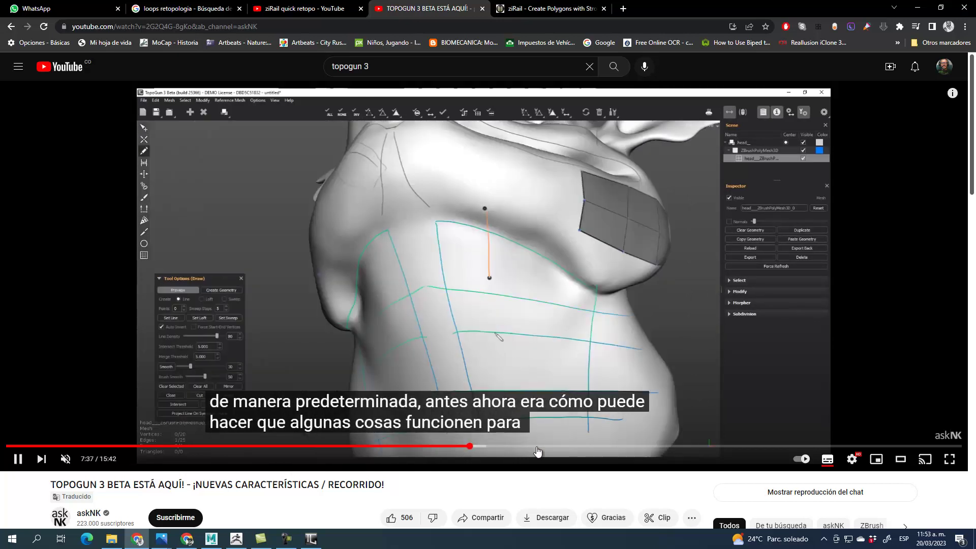
- Jump ahead through the video's Patch and Bridge tool demonstrations, up to about 11:27
{"action": "left_click", "coordinate": [563, 448]}
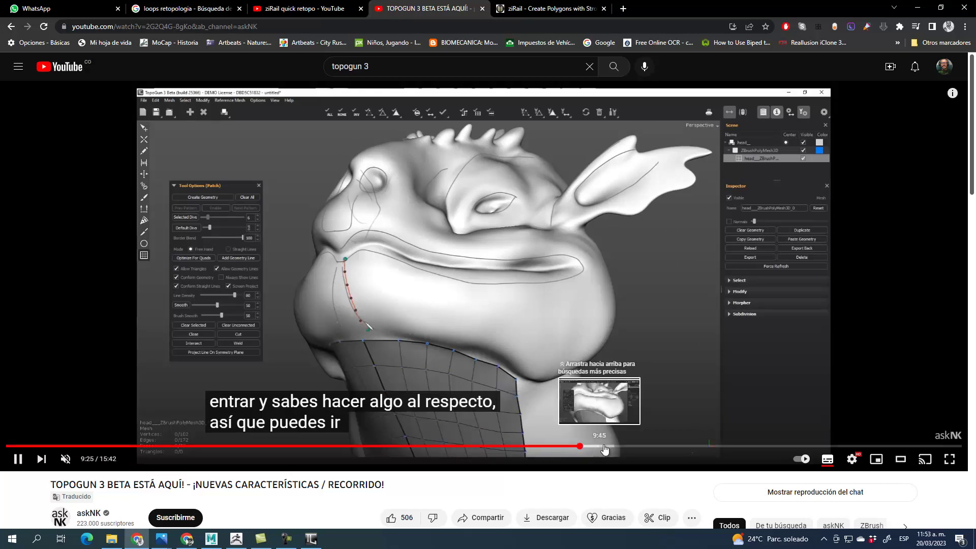
{"action": "left_click", "coordinate": [623, 447]}
{"action": "left_click", "coordinate": [639, 447]}
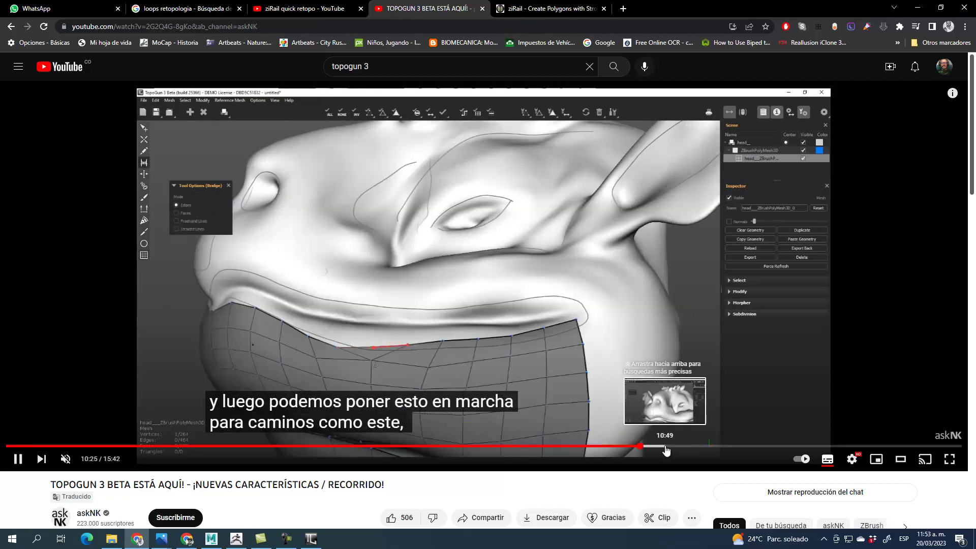
{"action": "left_click", "coordinate": [696, 448]}
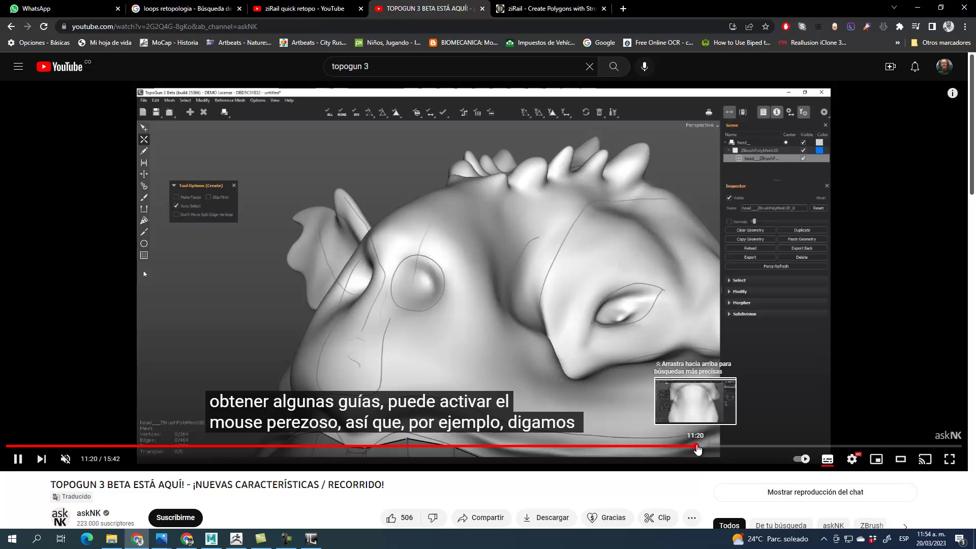
{"action": "left_click", "coordinate": [703, 447]}
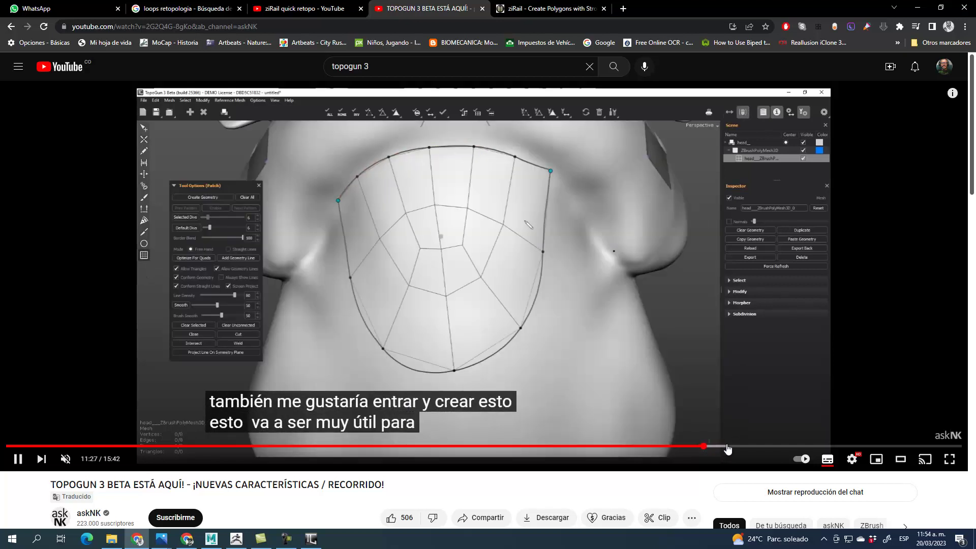
- Skim the video's Circle tool and final Patch tool demonstrations, and pause it at 14:29
{"action": "left_click_drag", "start_coordinate": [727, 449], "coordinate": [781, 448]}
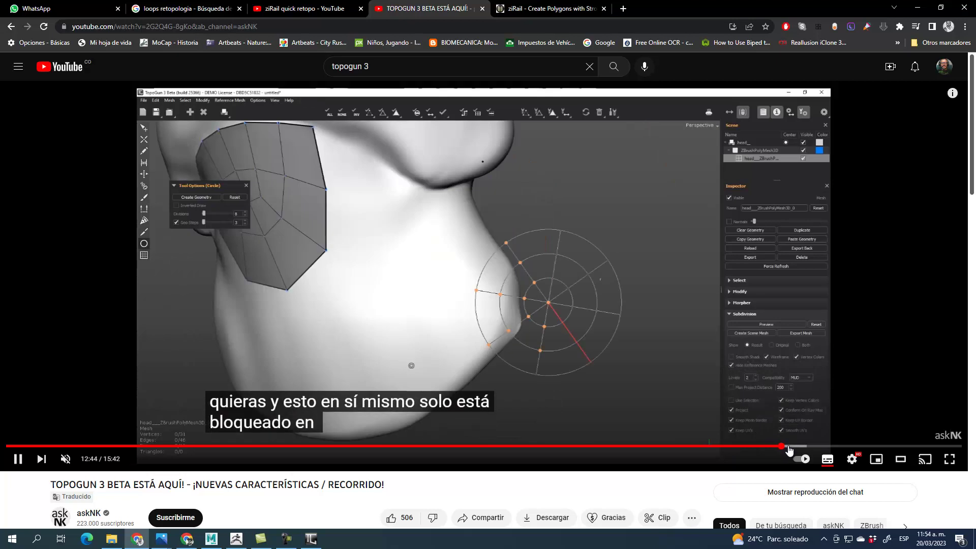
{"action": "left_click", "coordinate": [797, 447]}
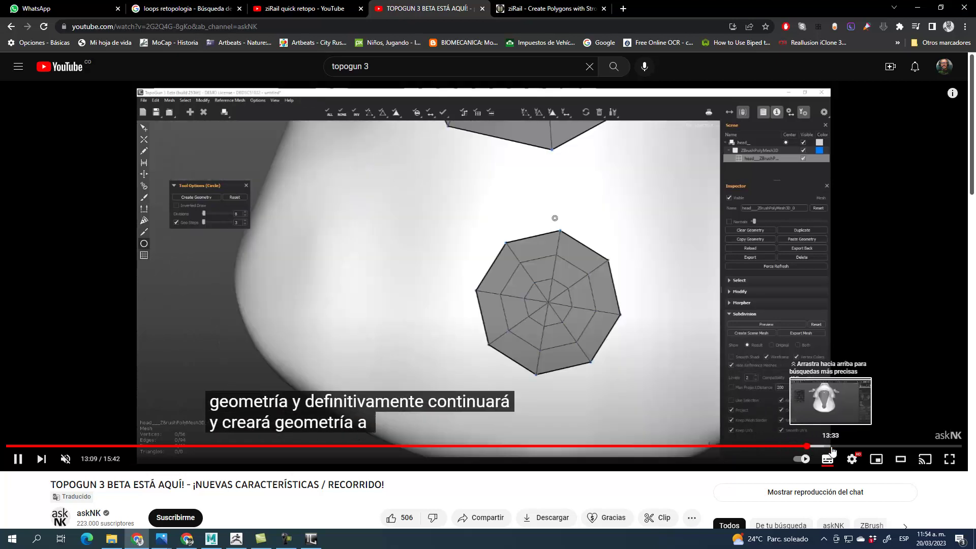
{"action": "left_click", "coordinate": [857, 448]}
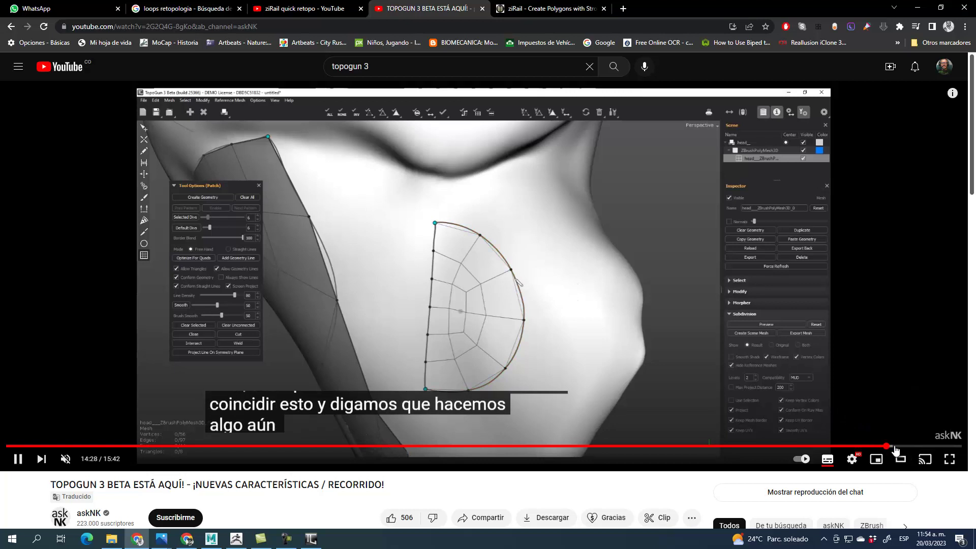
{"action": "left_click", "coordinate": [884, 448]}
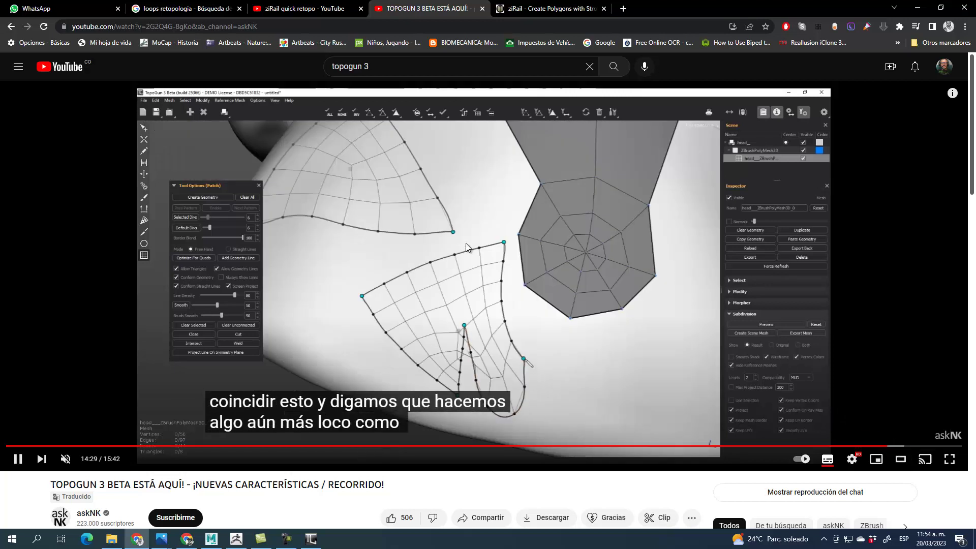
{"action": "key", "text": "space"}
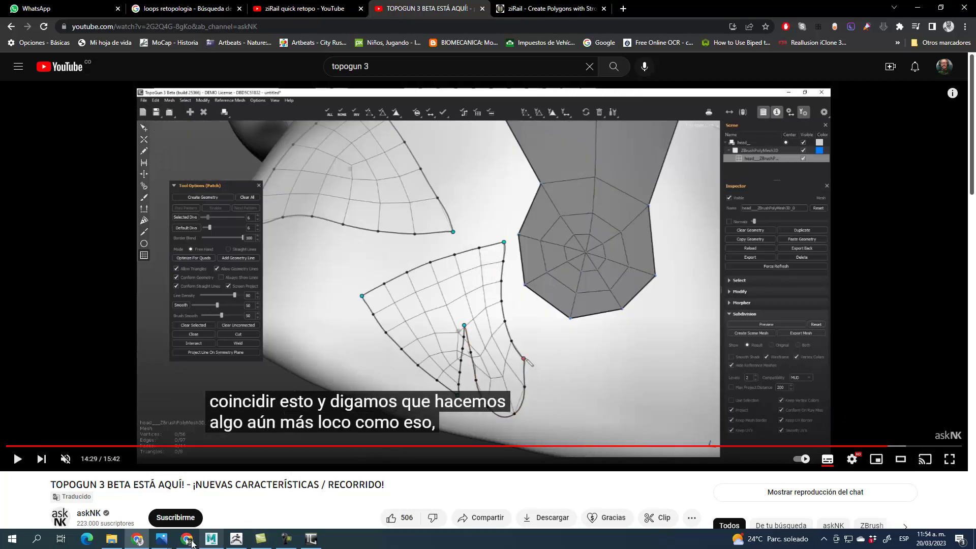
- Switch to TopoGun and view the character's neck, shoulder and upper chest from the side
{"action": "left_click", "coordinate": [319, 542]}
{"action": "left_click_drag", "start_coordinate": [589, 279], "coordinate": [652, 272], "text": "alt"}
{"action": "right_click_drag", "start_coordinate": [611, 356], "coordinate": [594, 328], "text": "alt"}
{"action": "middle_click_drag", "start_coordinate": [576, 360], "coordinate": [577, 335], "text": "alt"}
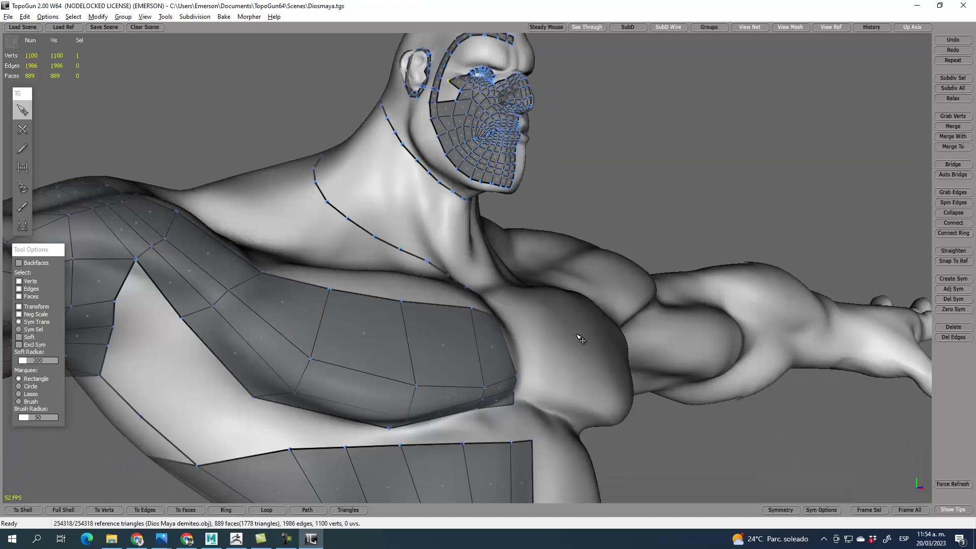